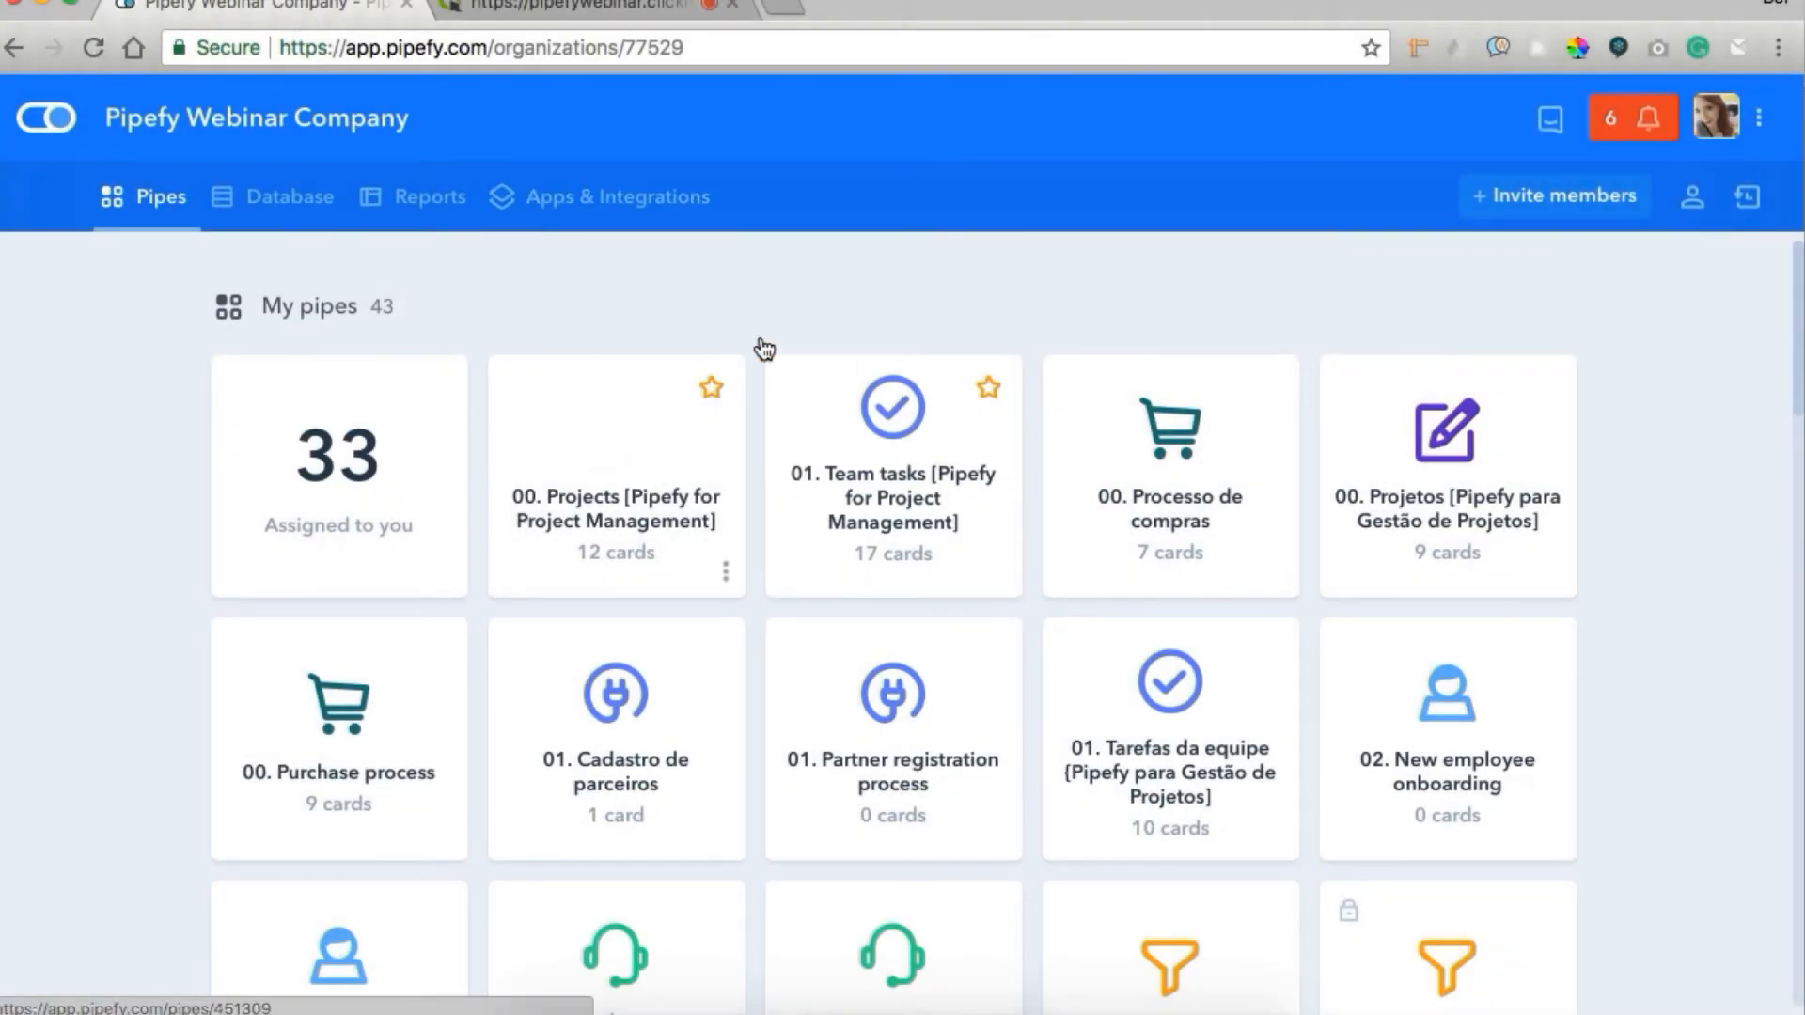
Open the "00. Projects [Pipefy for Project Management]" pipe and look through its phases from Backlog to Done.
key("super+plus")
key("super+plus")
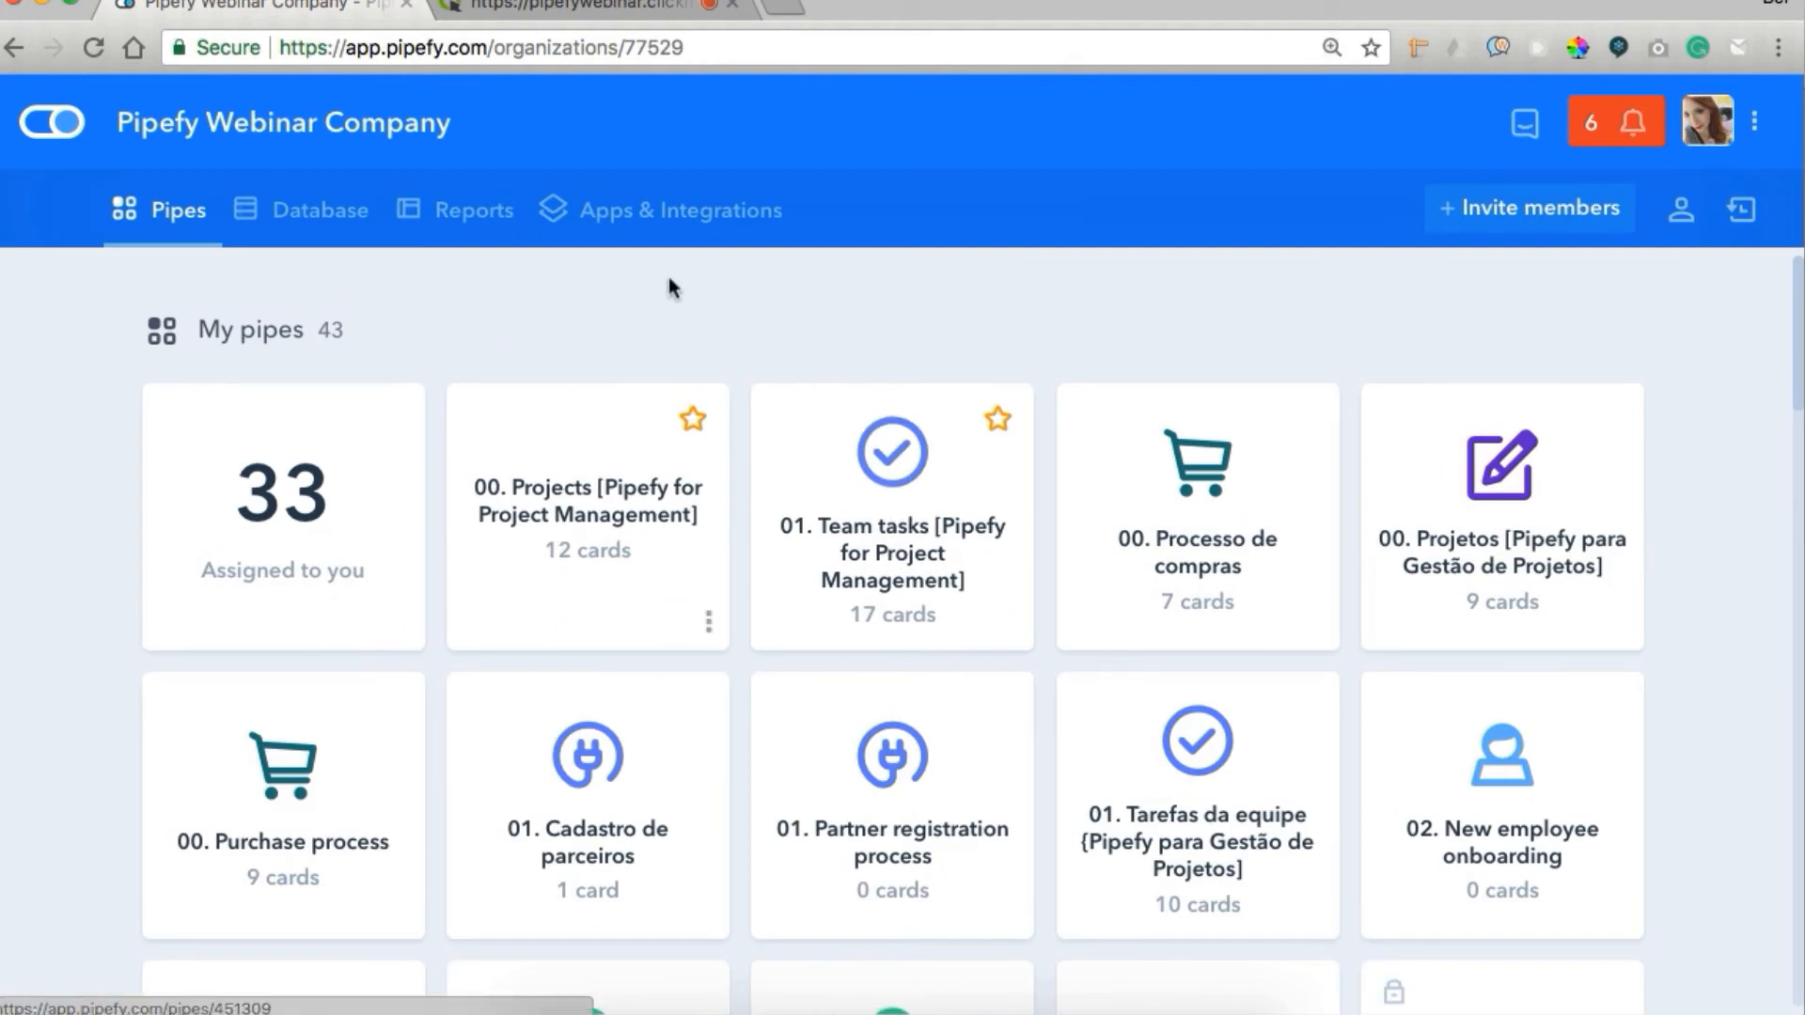
left_click(559, 508)
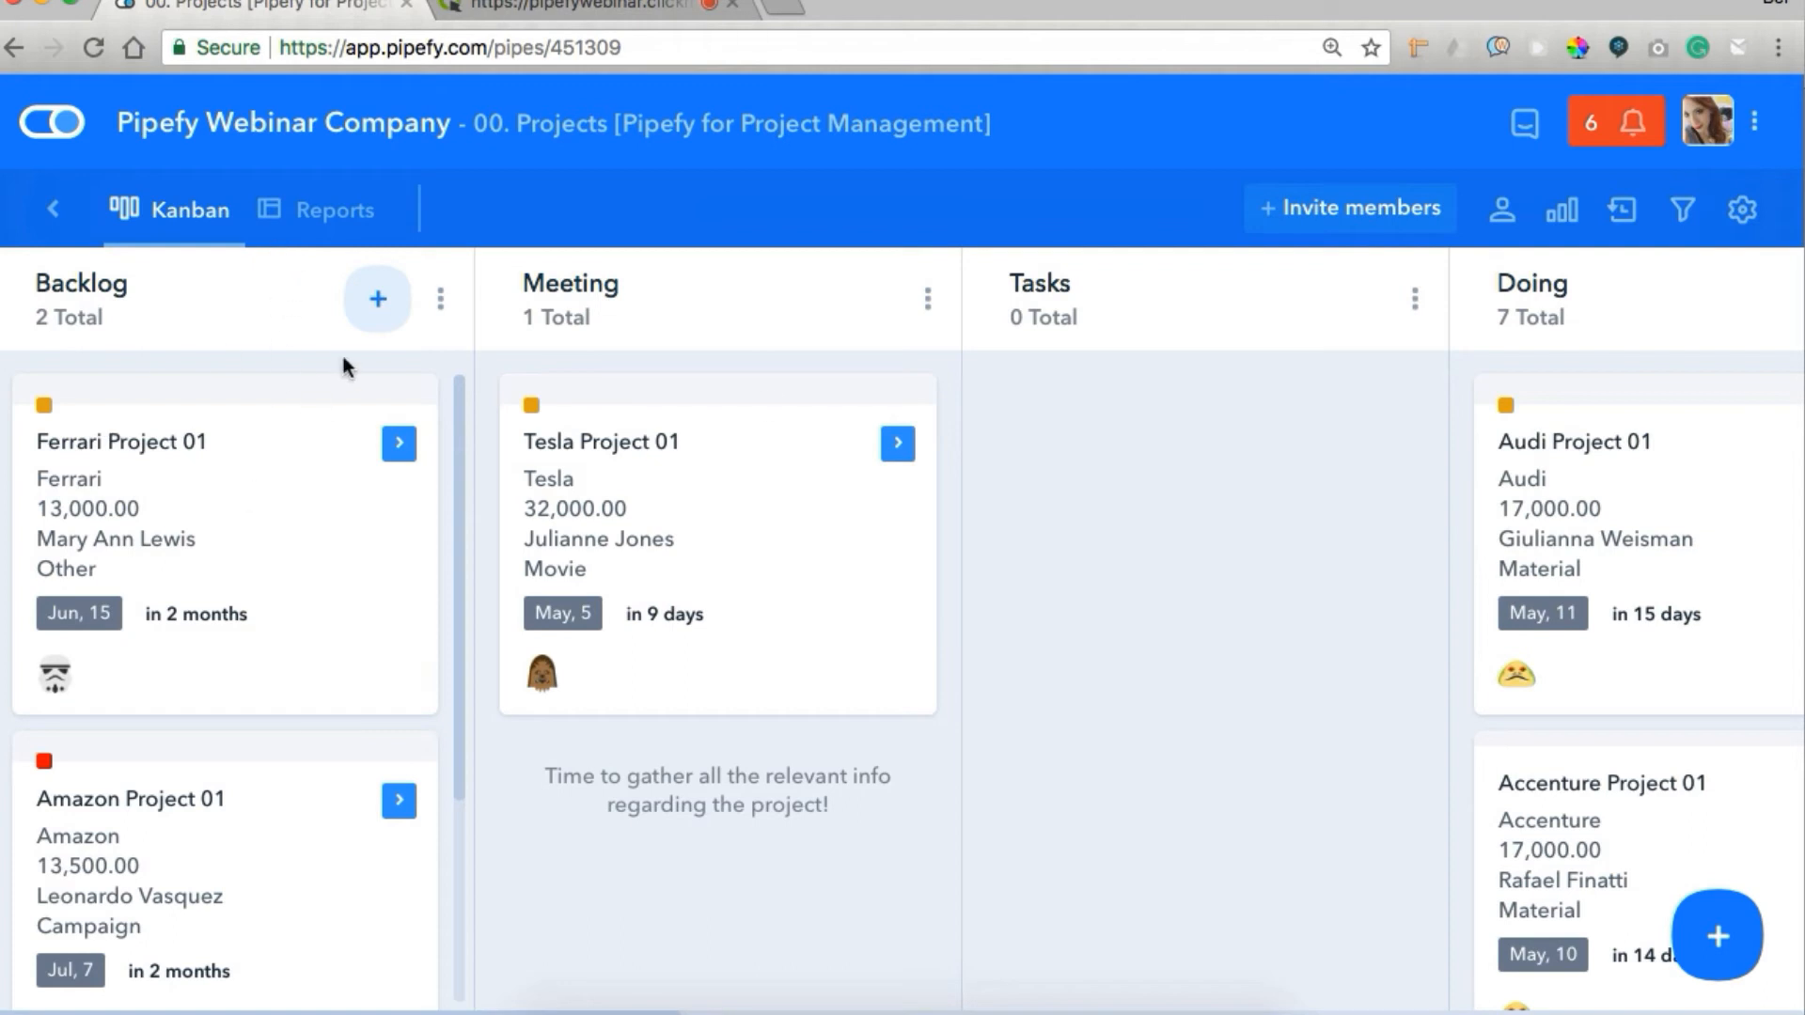
scroll(808, 470, "right", 5)
scroll(808, 468, "right", 14)
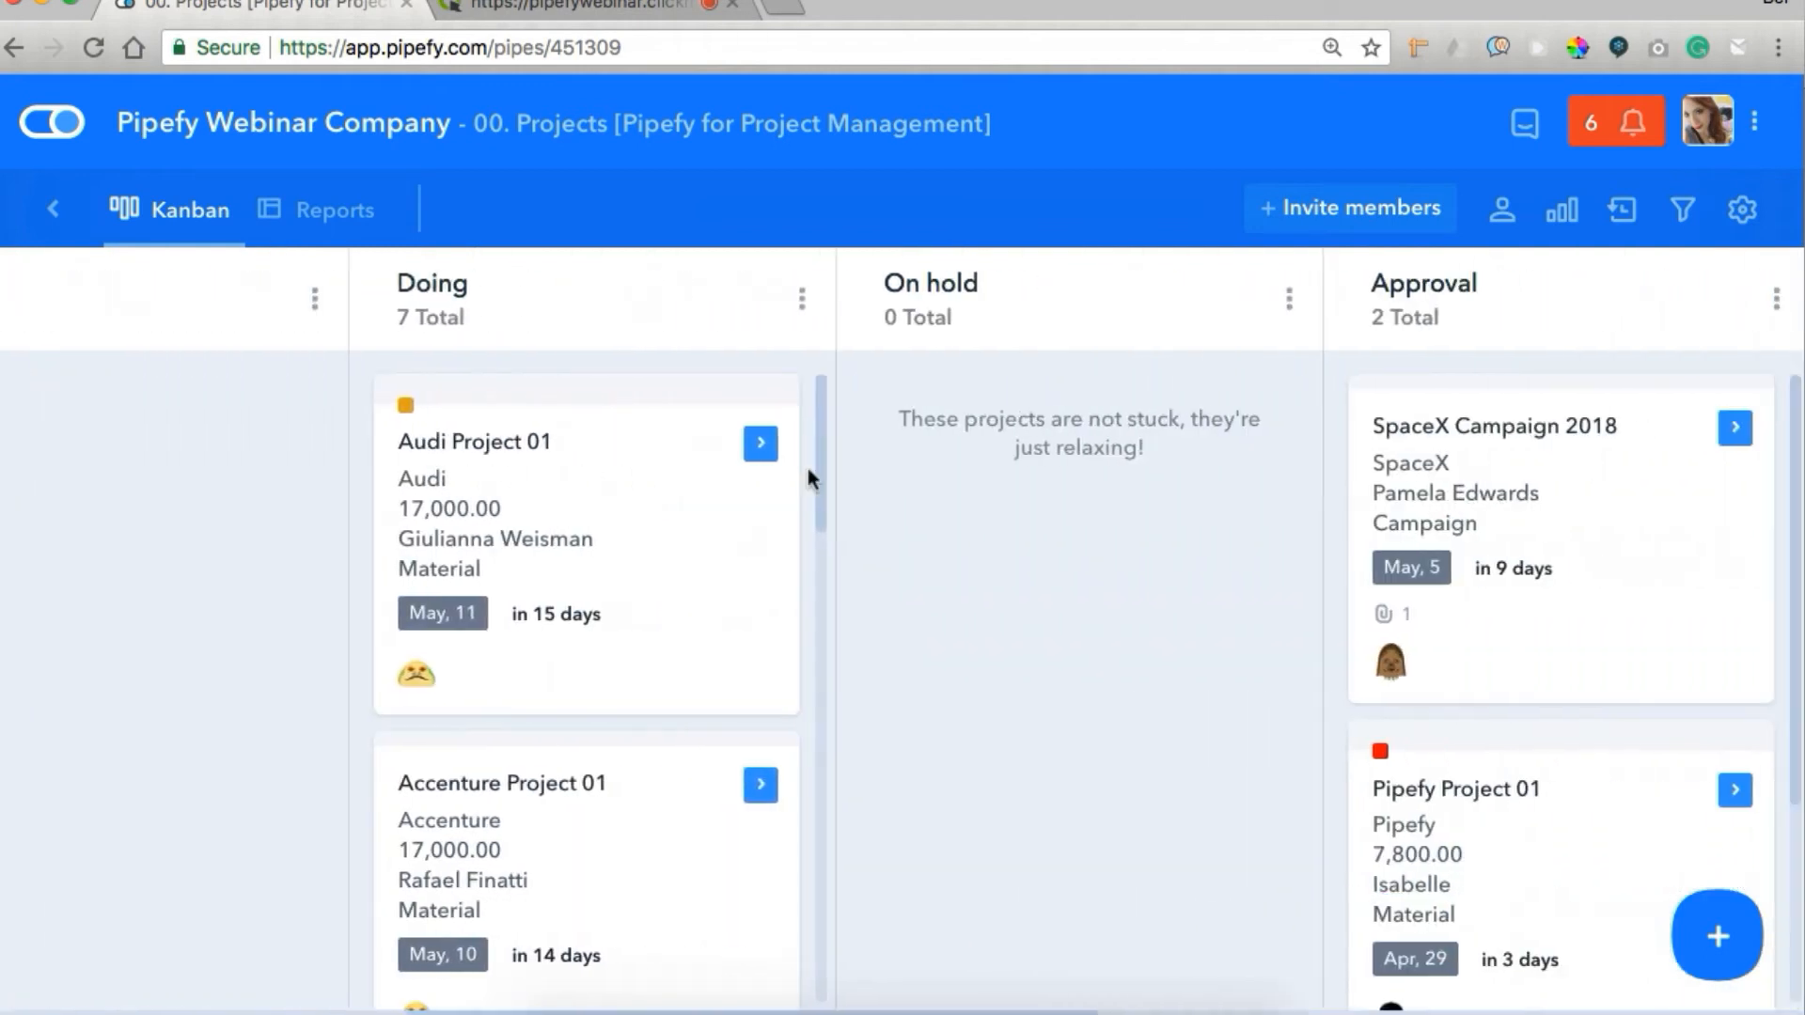
scroll(809, 468, "right", 7)
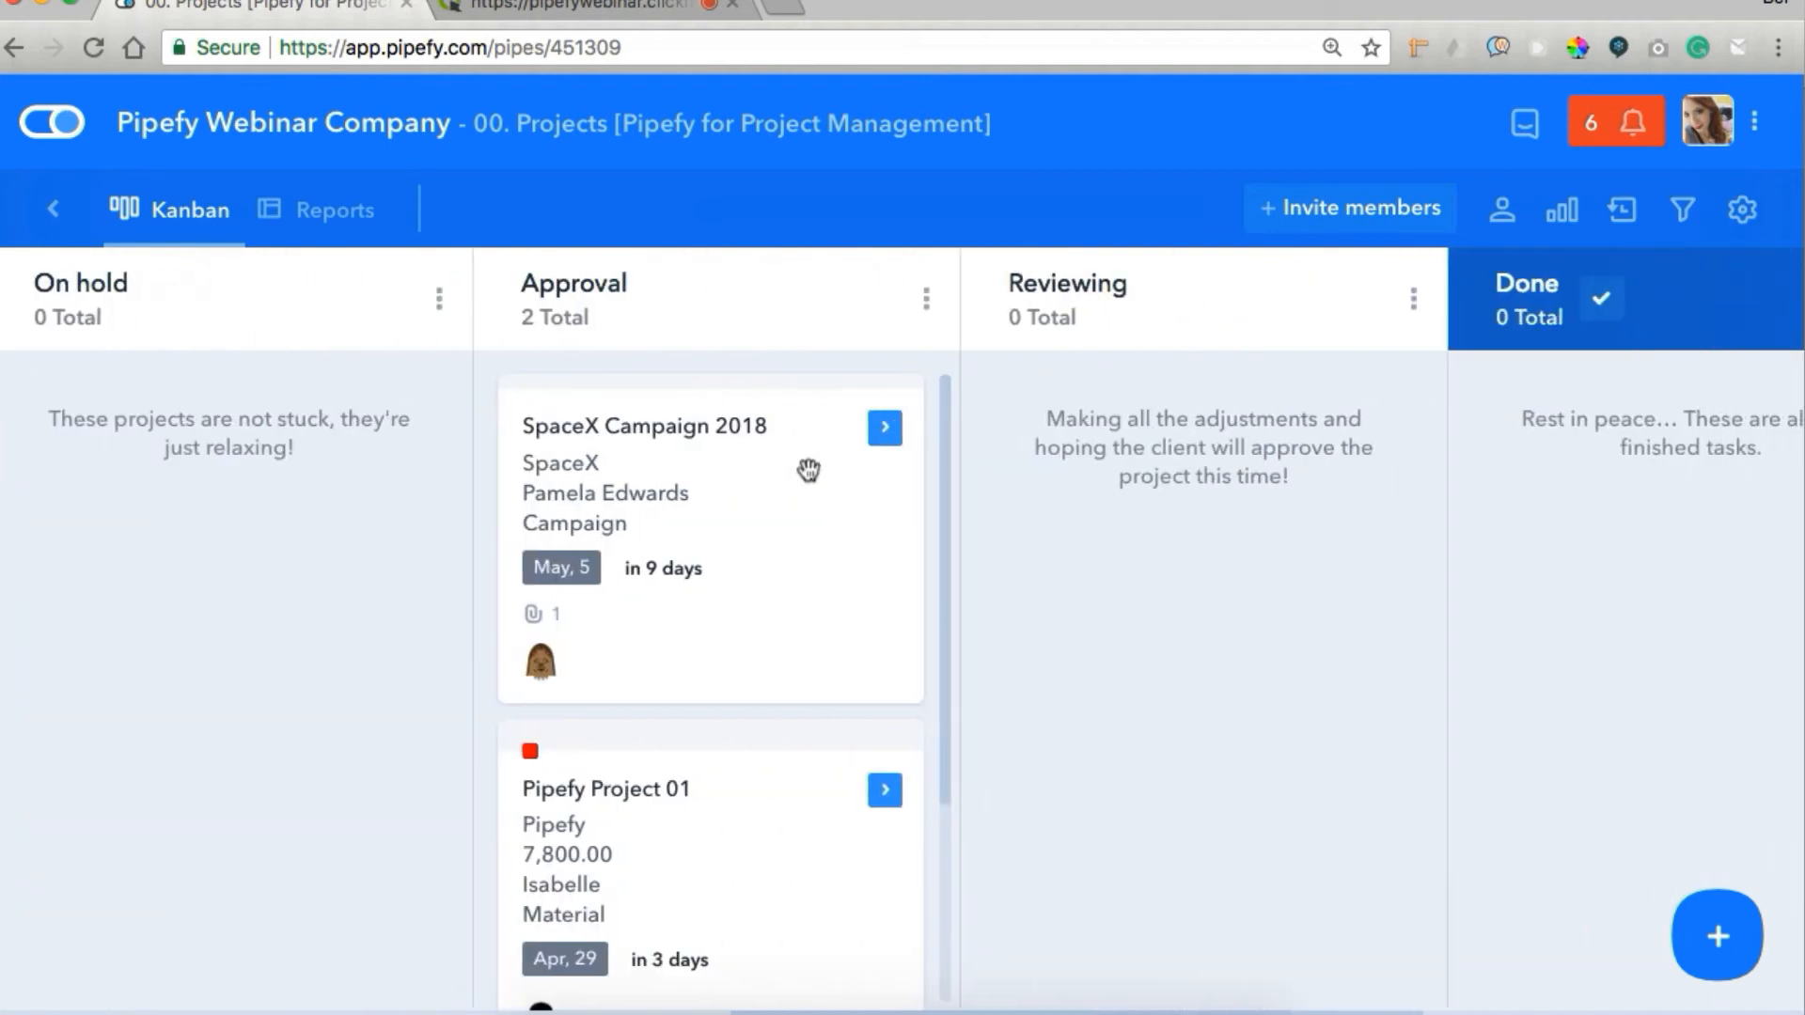
scroll(809, 469, "right", 4)
scroll(809, 468, "left", 20)
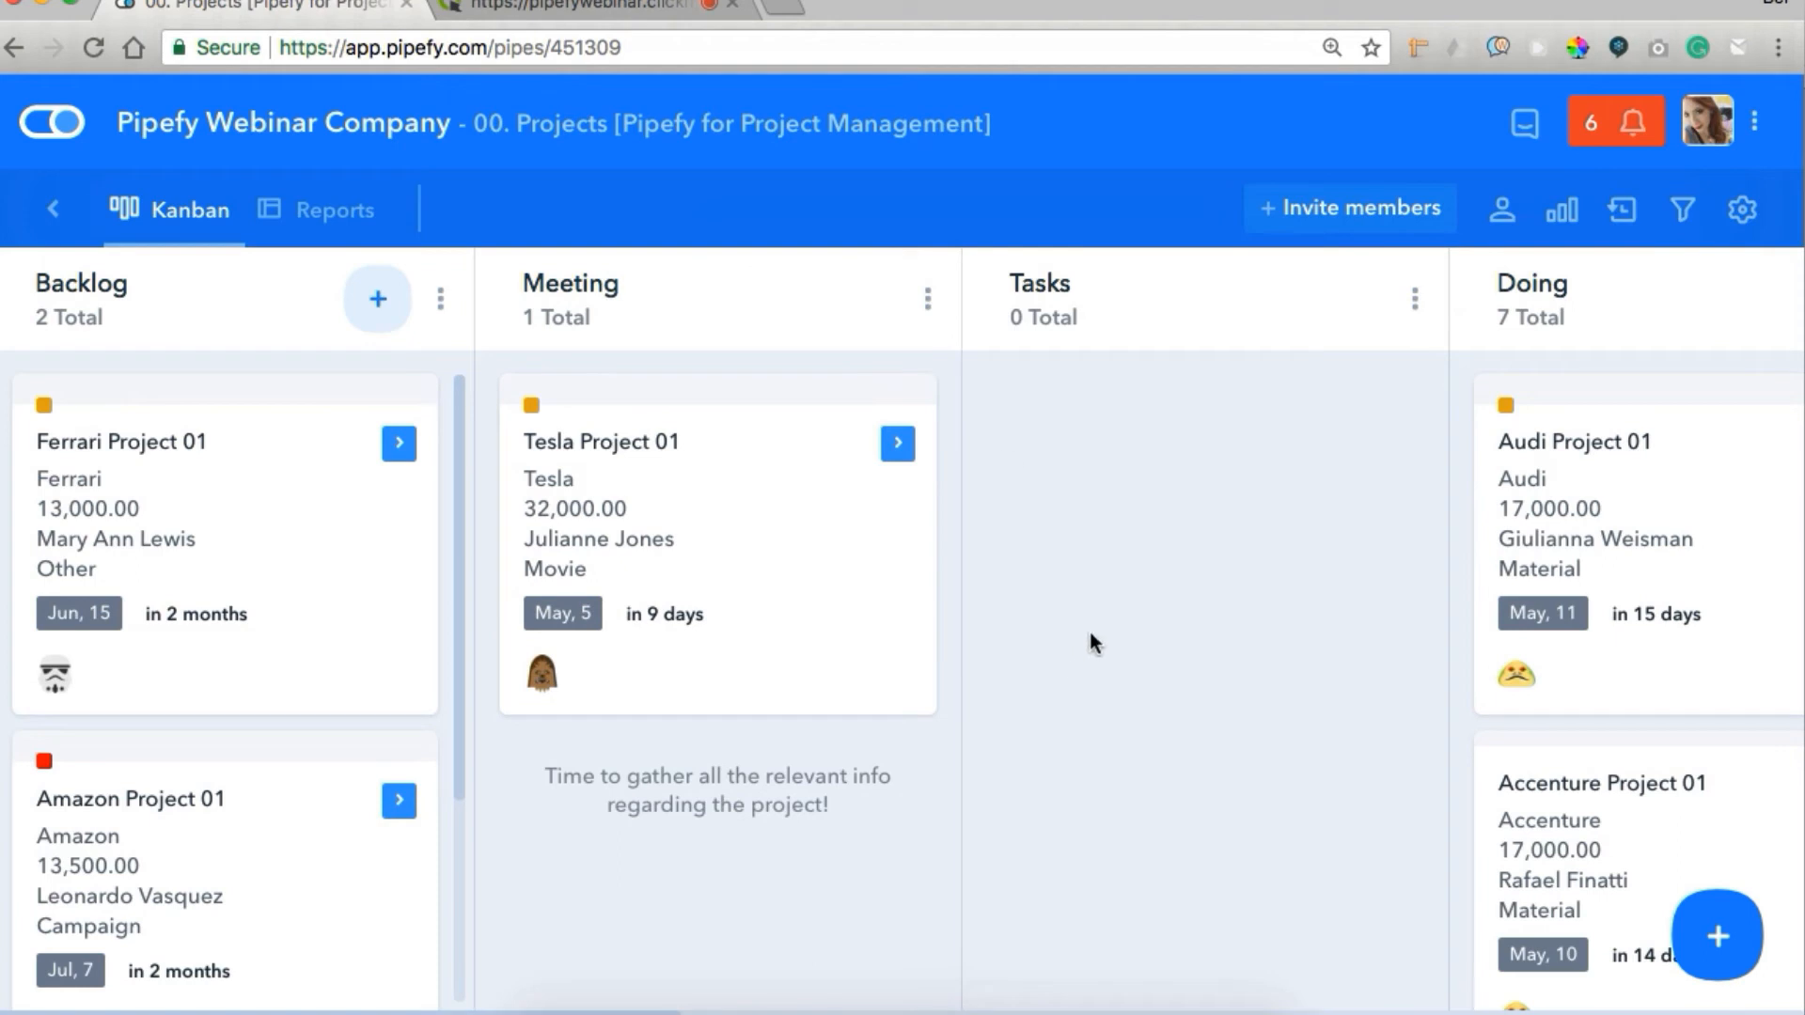
Start a new card with the project's title "Test project 01" and link the existing Pipefy company record.
left_click(1718, 938)
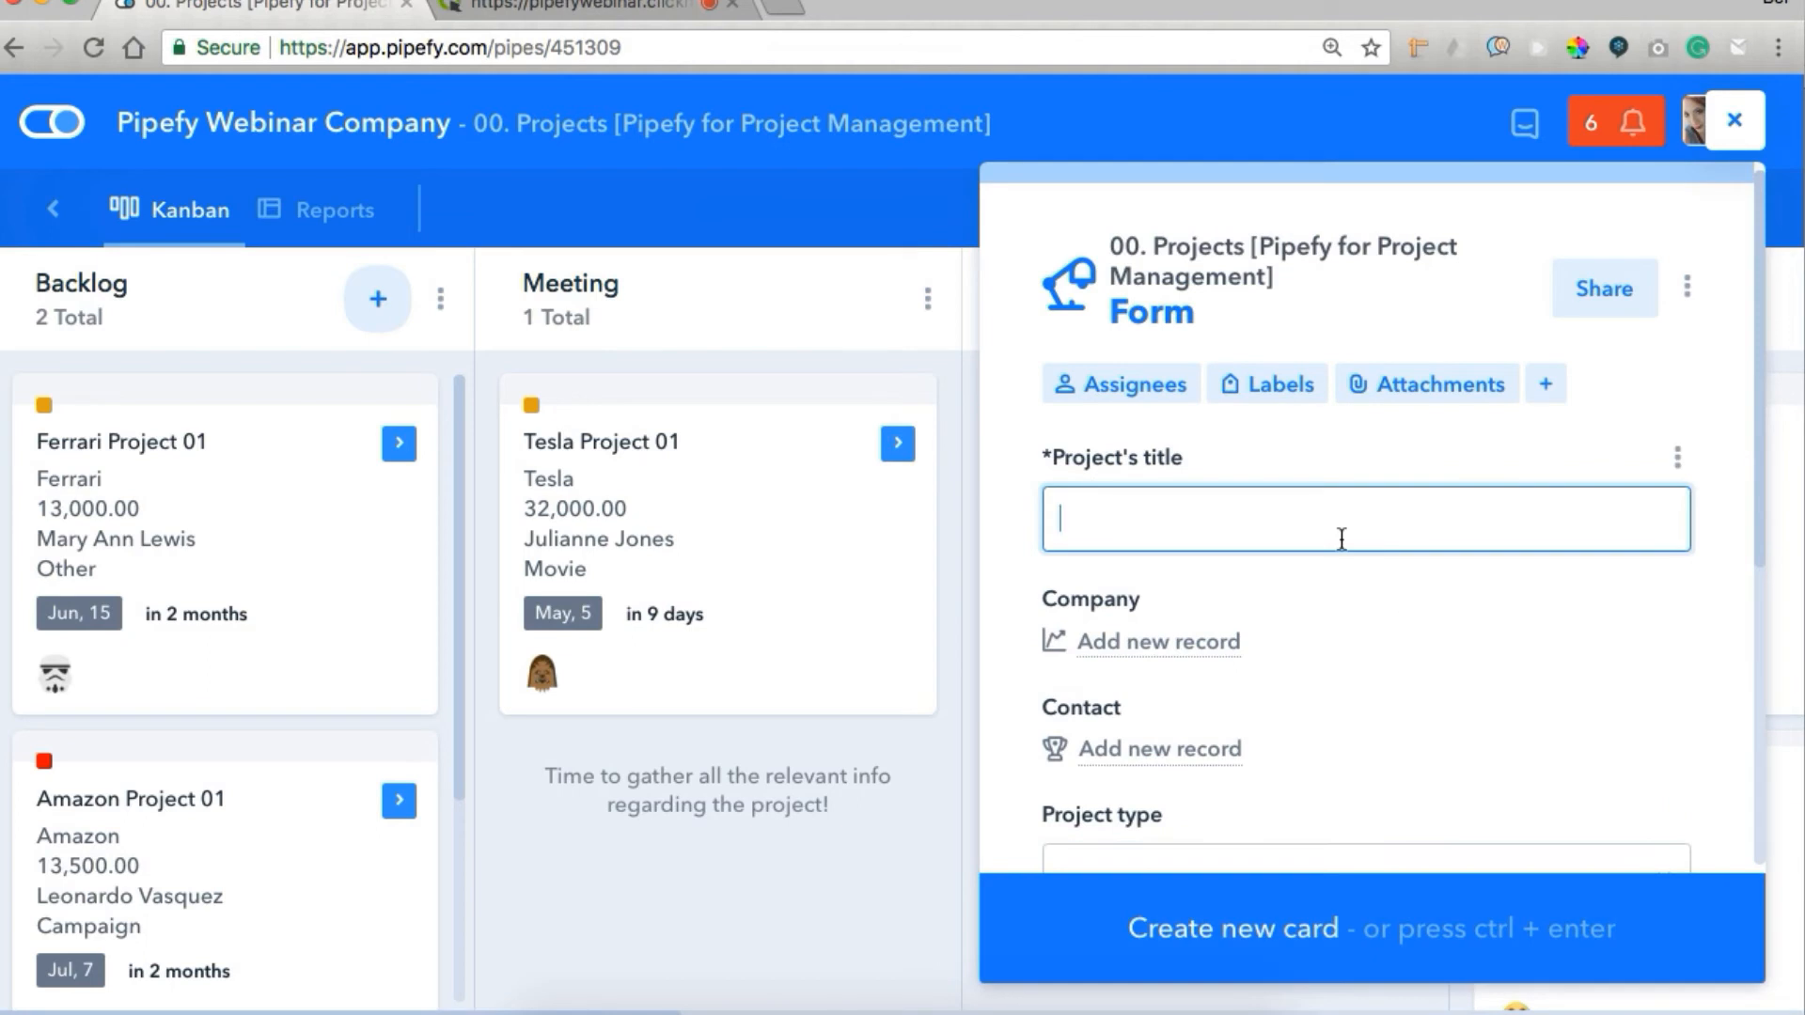
type("Test project 01")
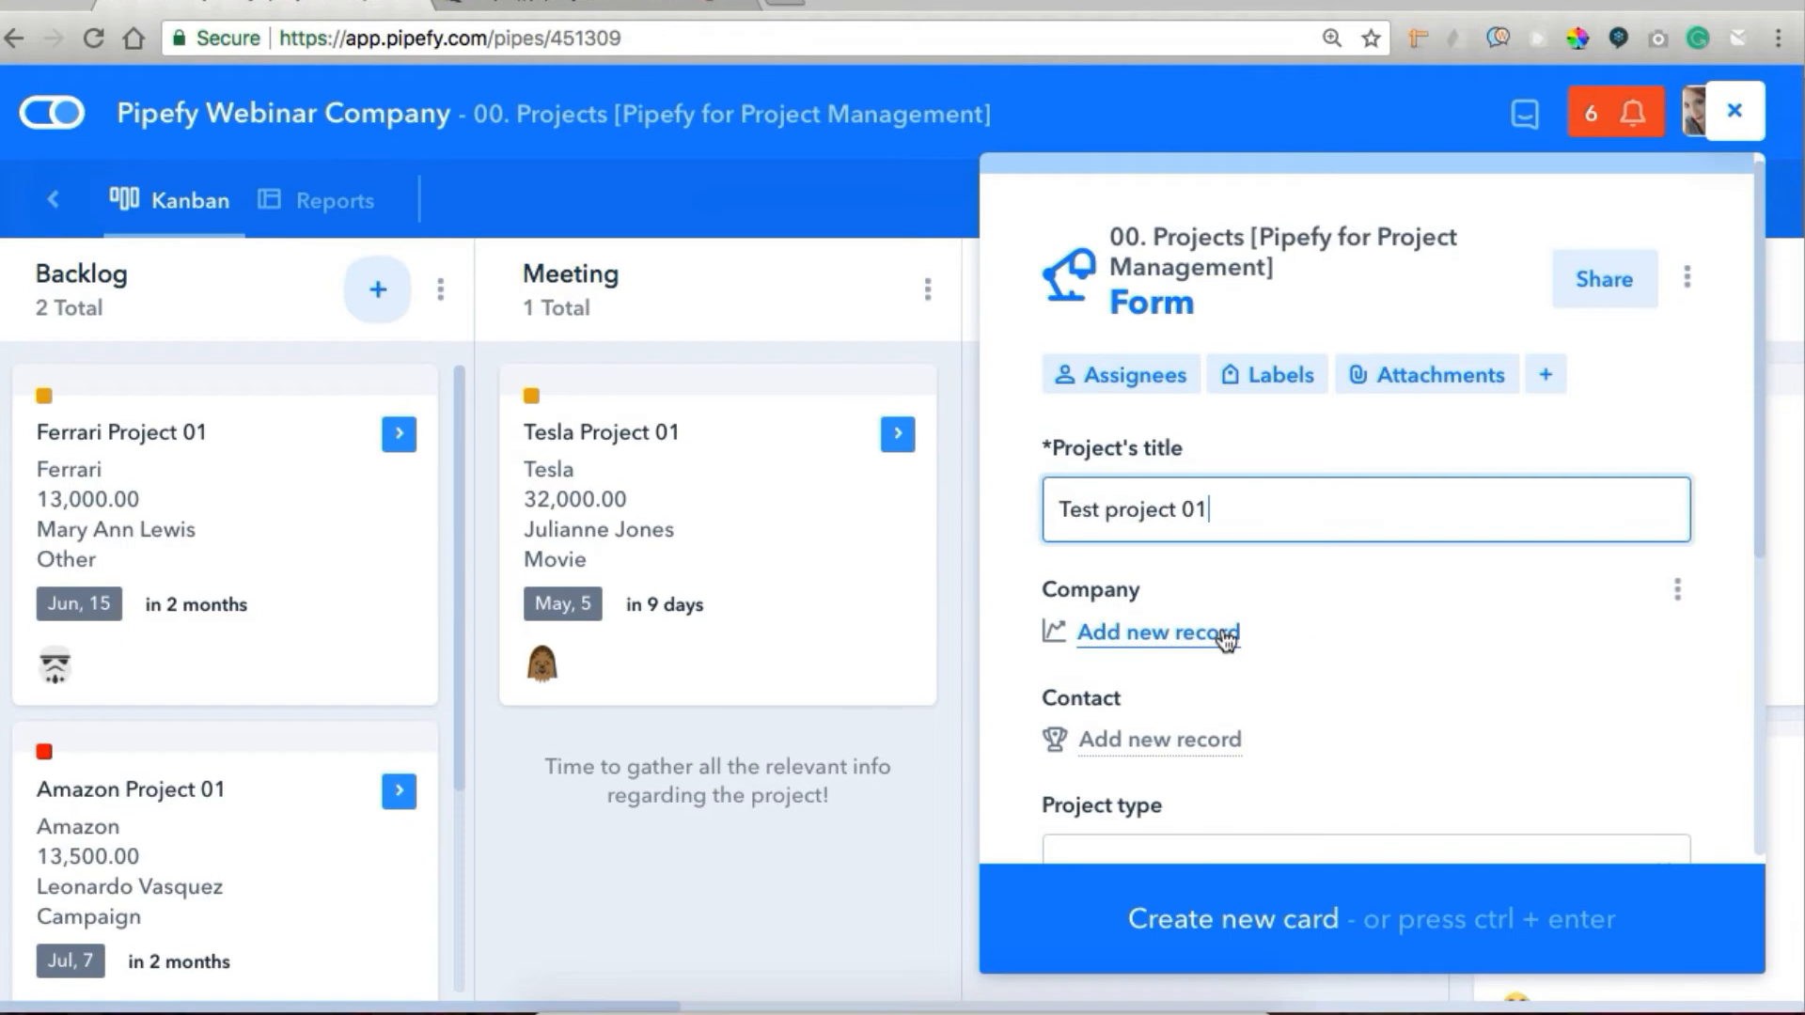
left_click(1227, 639)
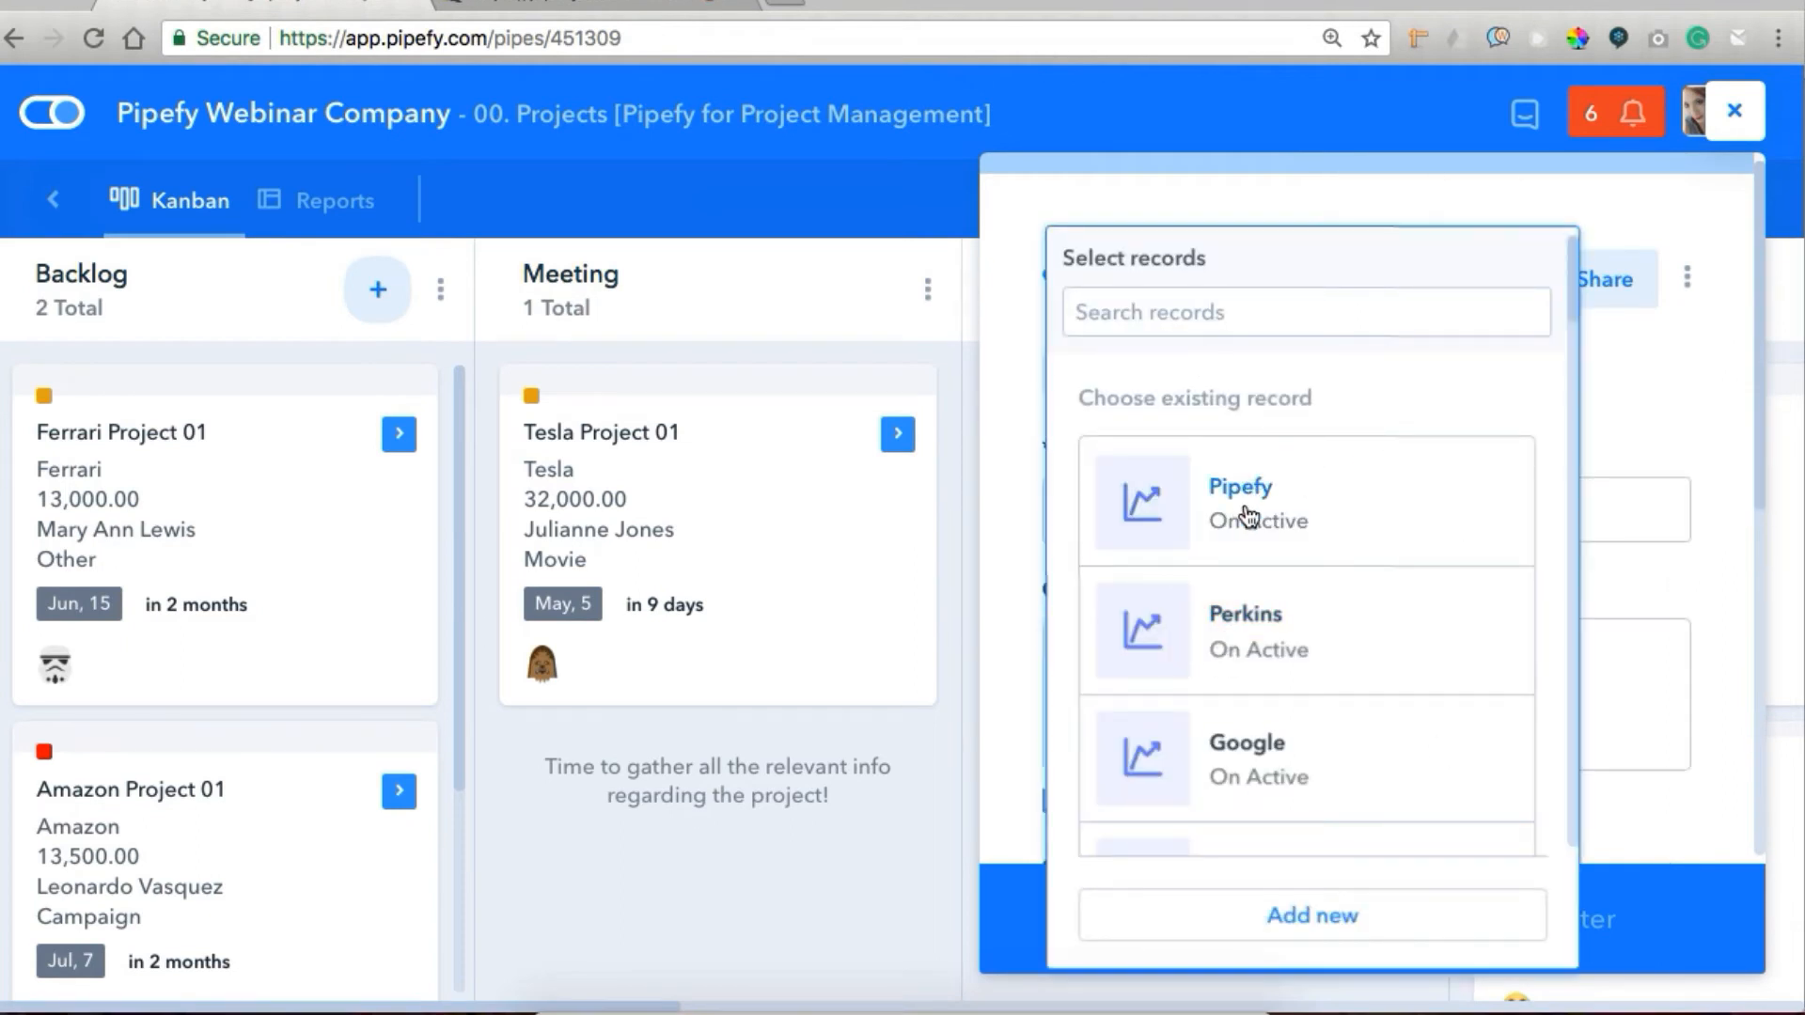
left_click(1248, 517)
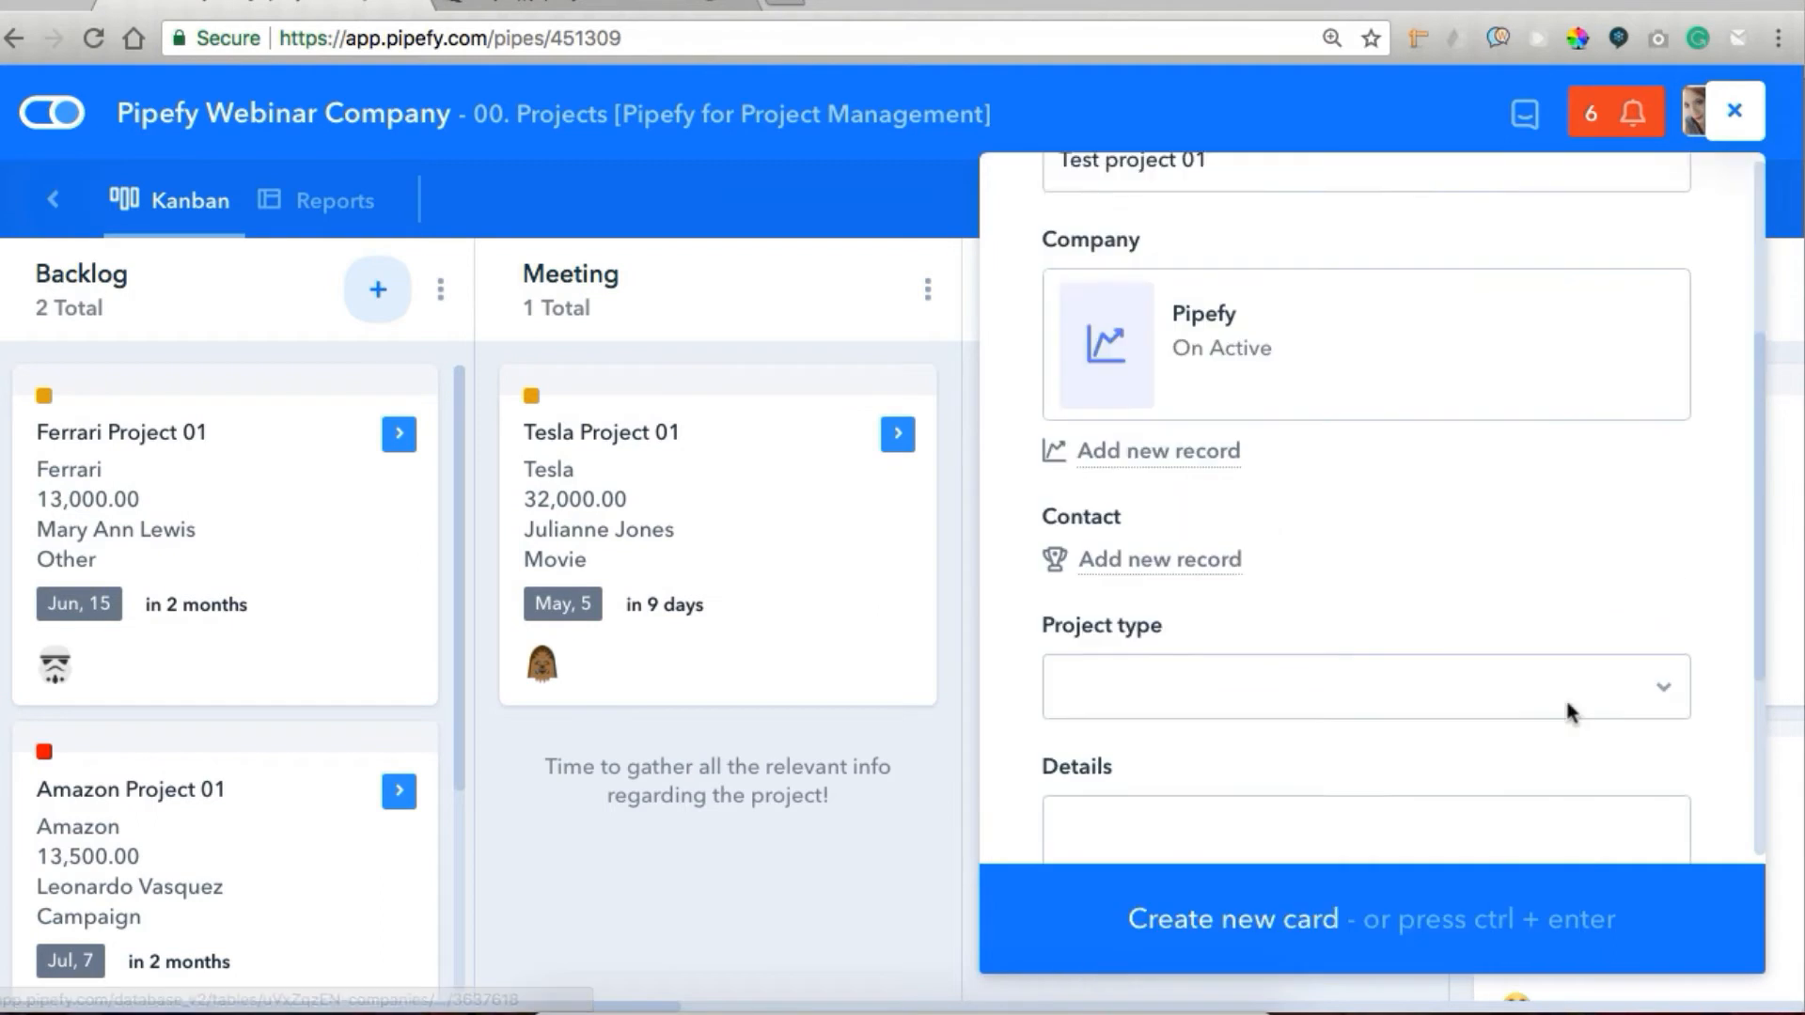
Search the contact records by first name and link the contact whose company is Pipefy to the new card.
left_click(1272, 497)
type("isa")
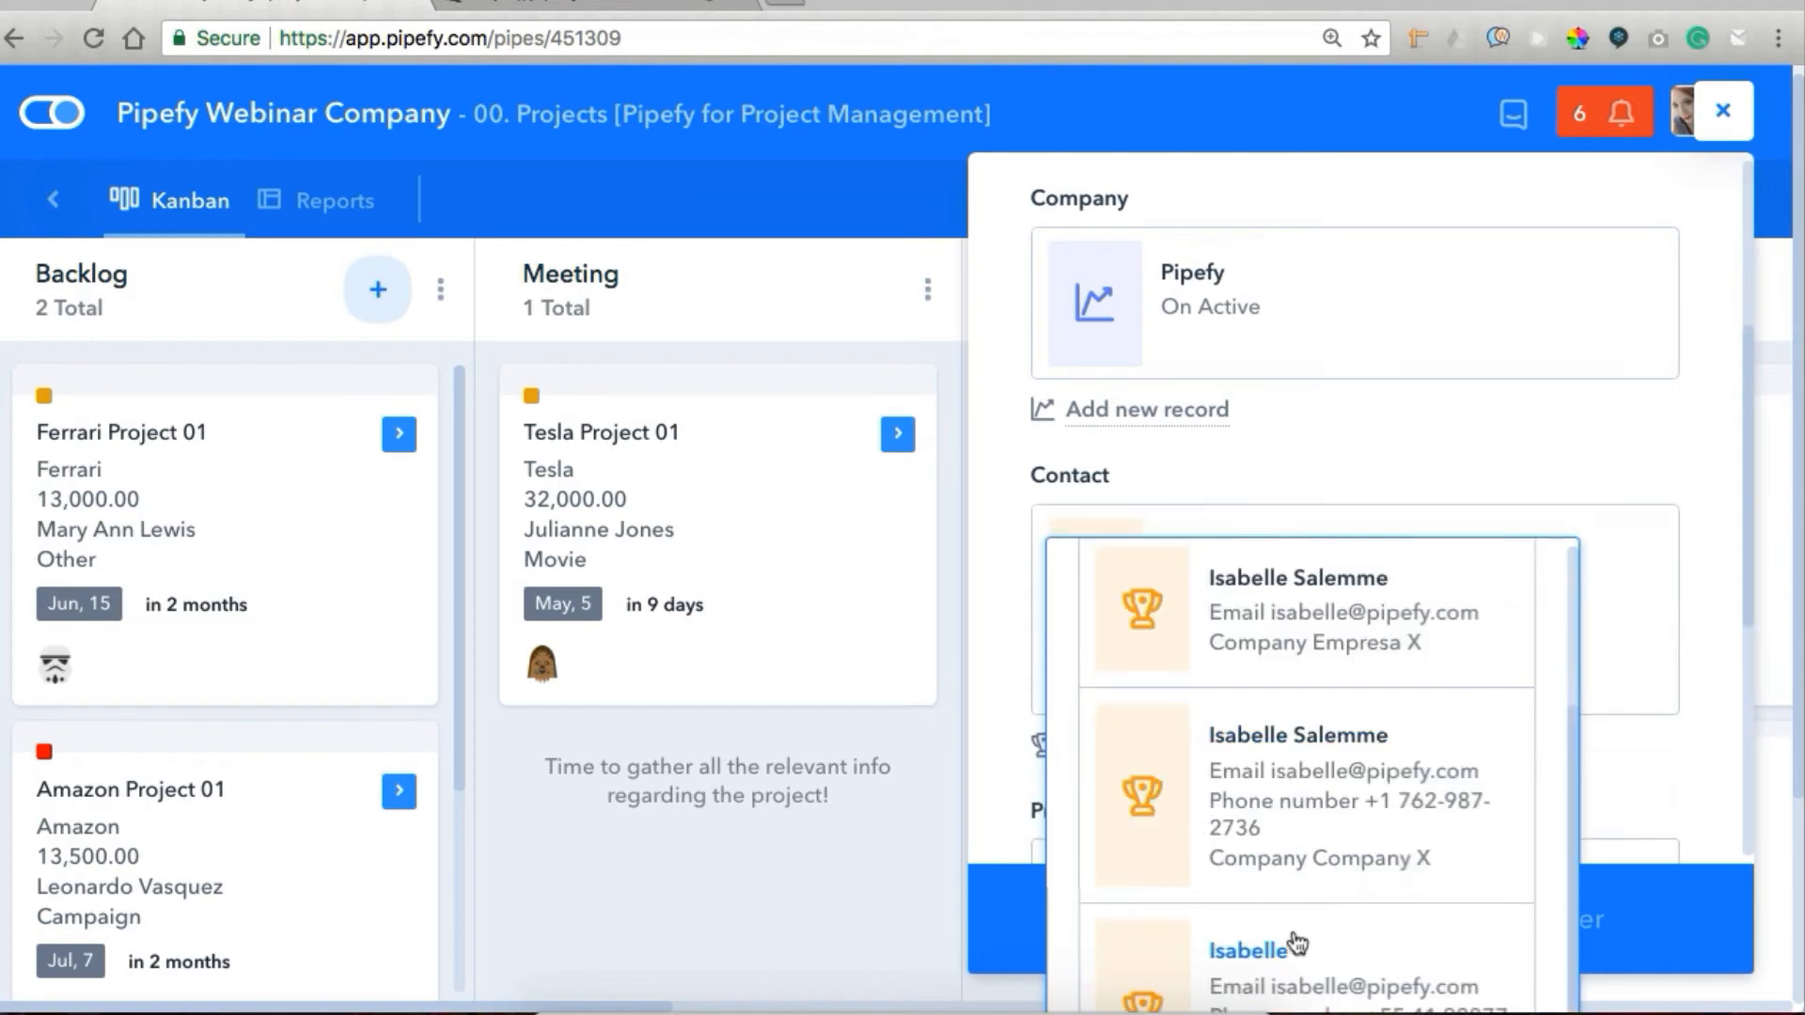
left_click(1289, 940)
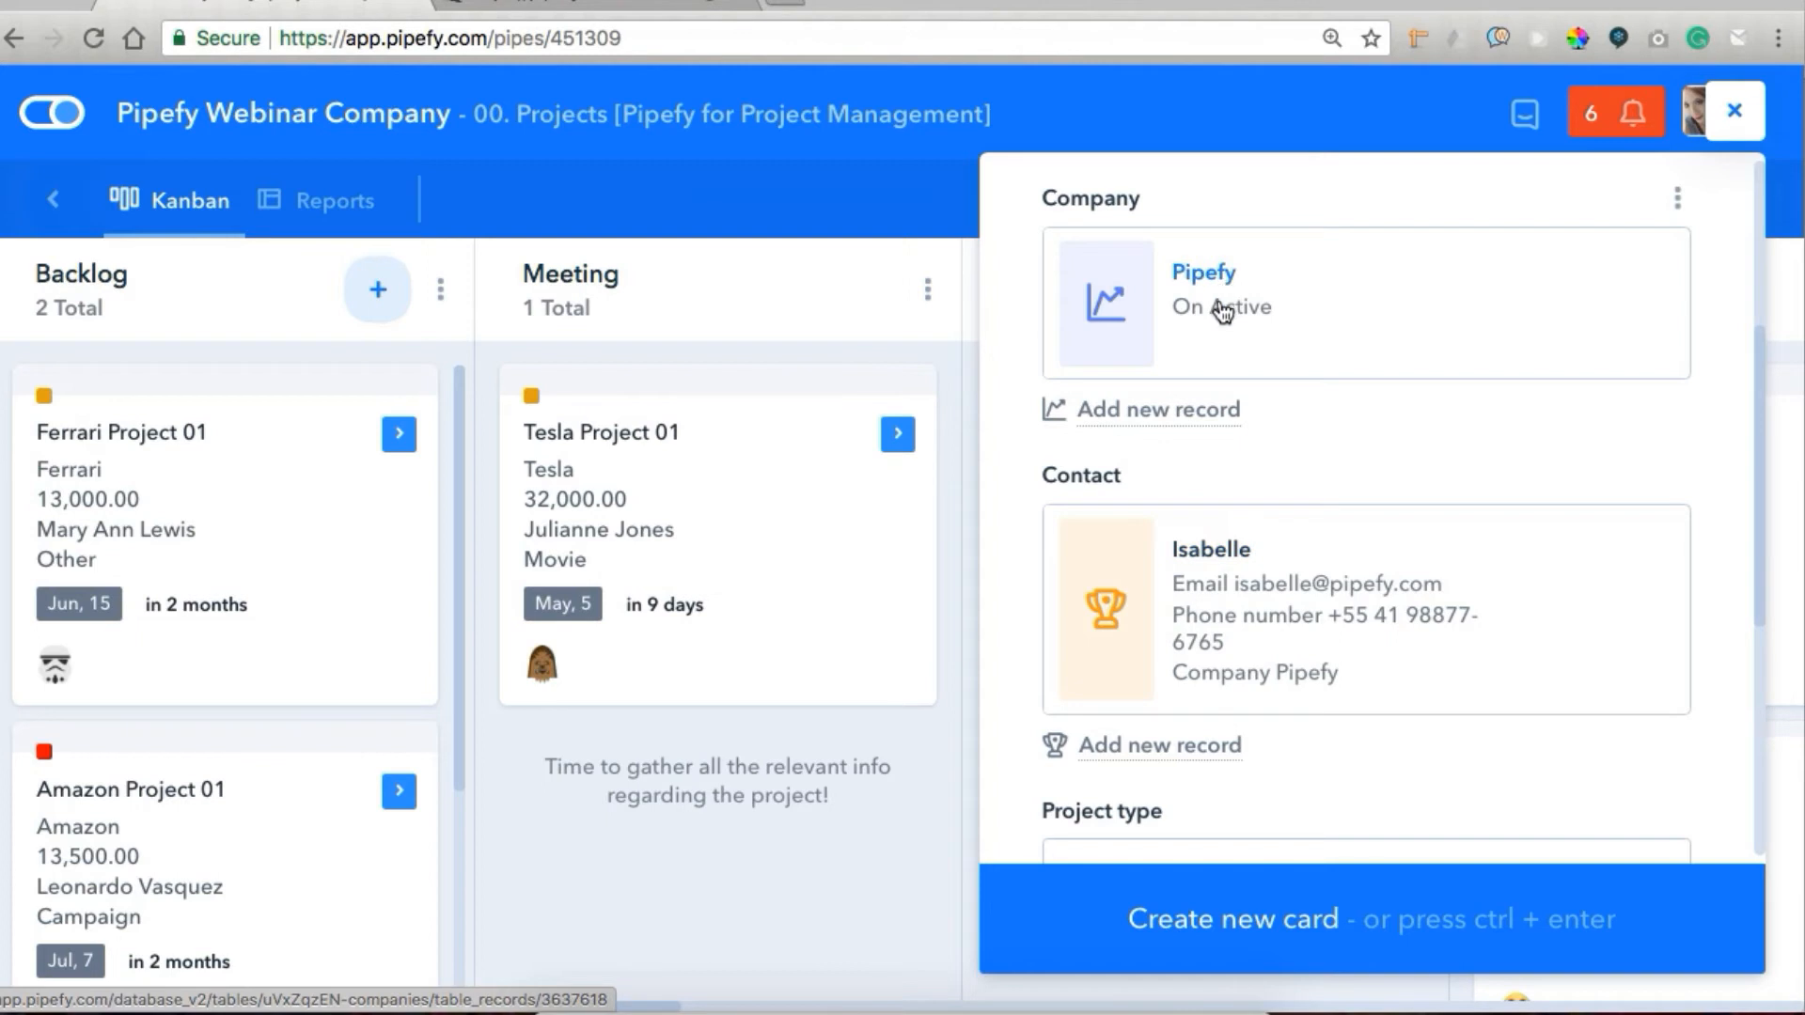
Set the project type to Movie, fill in the suggested deadline, and create the card.
scroll(1264, 529, "down", 3)
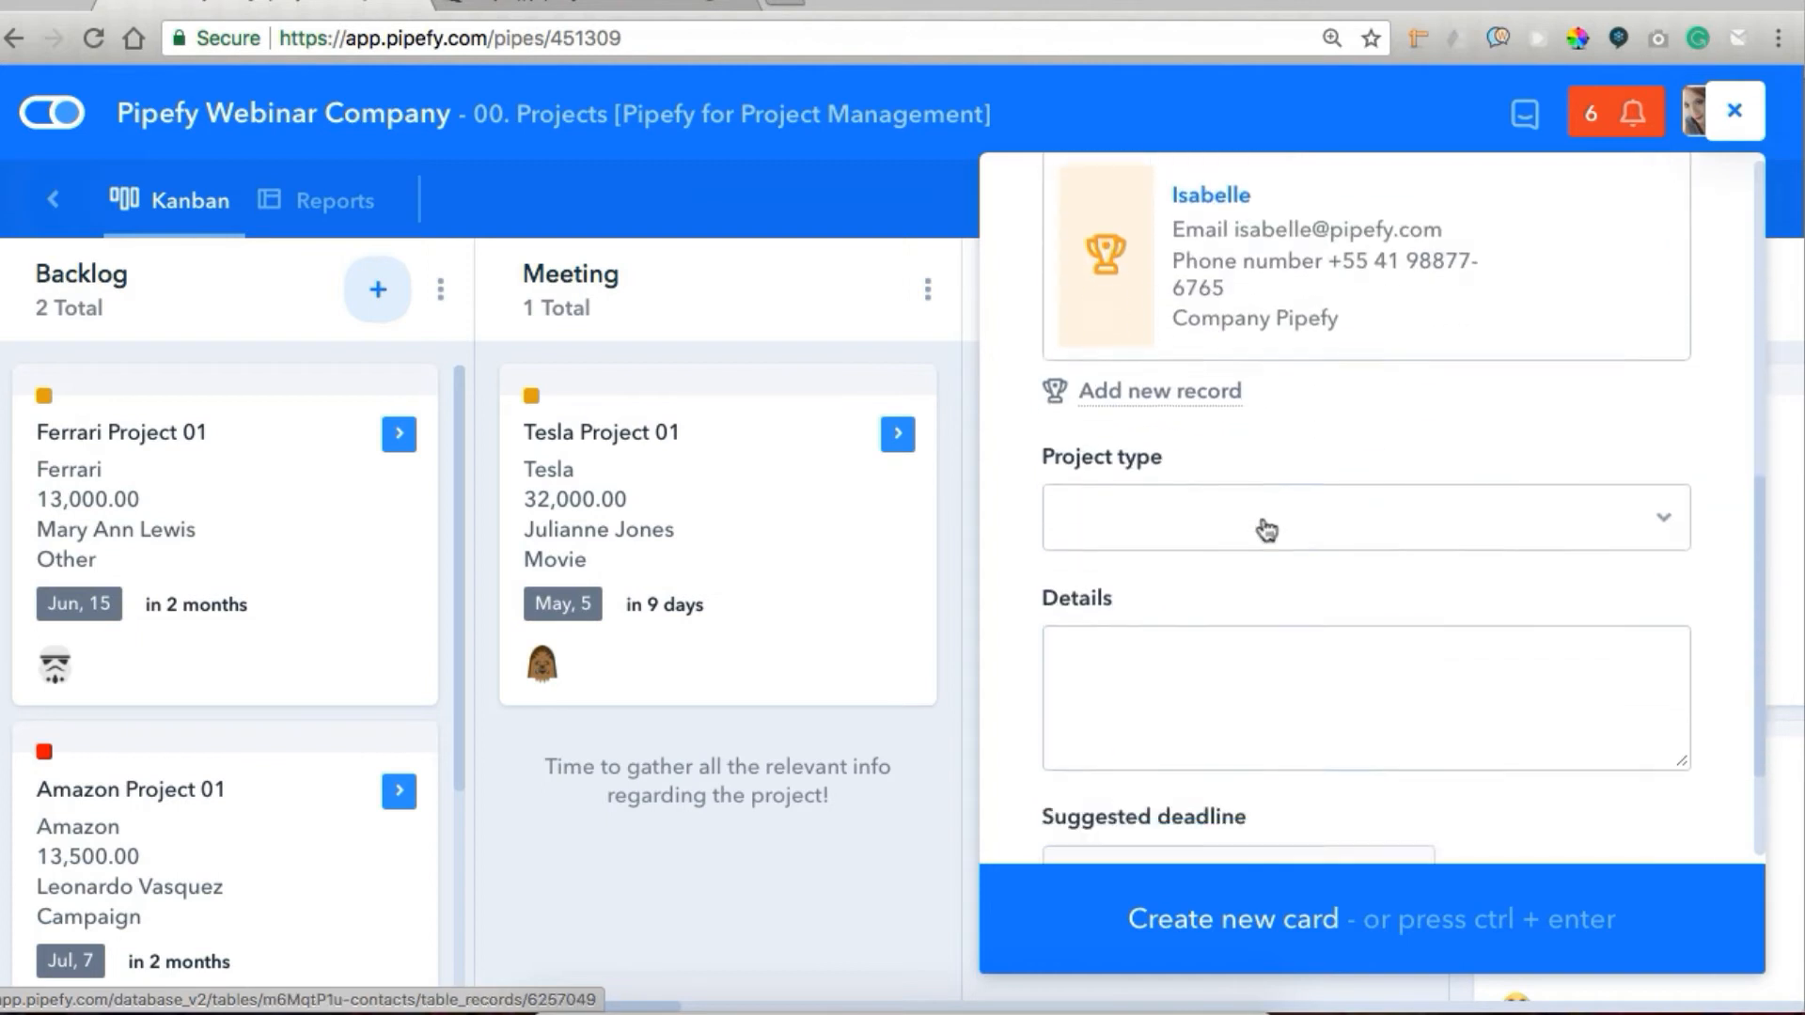
left_click(1245, 404)
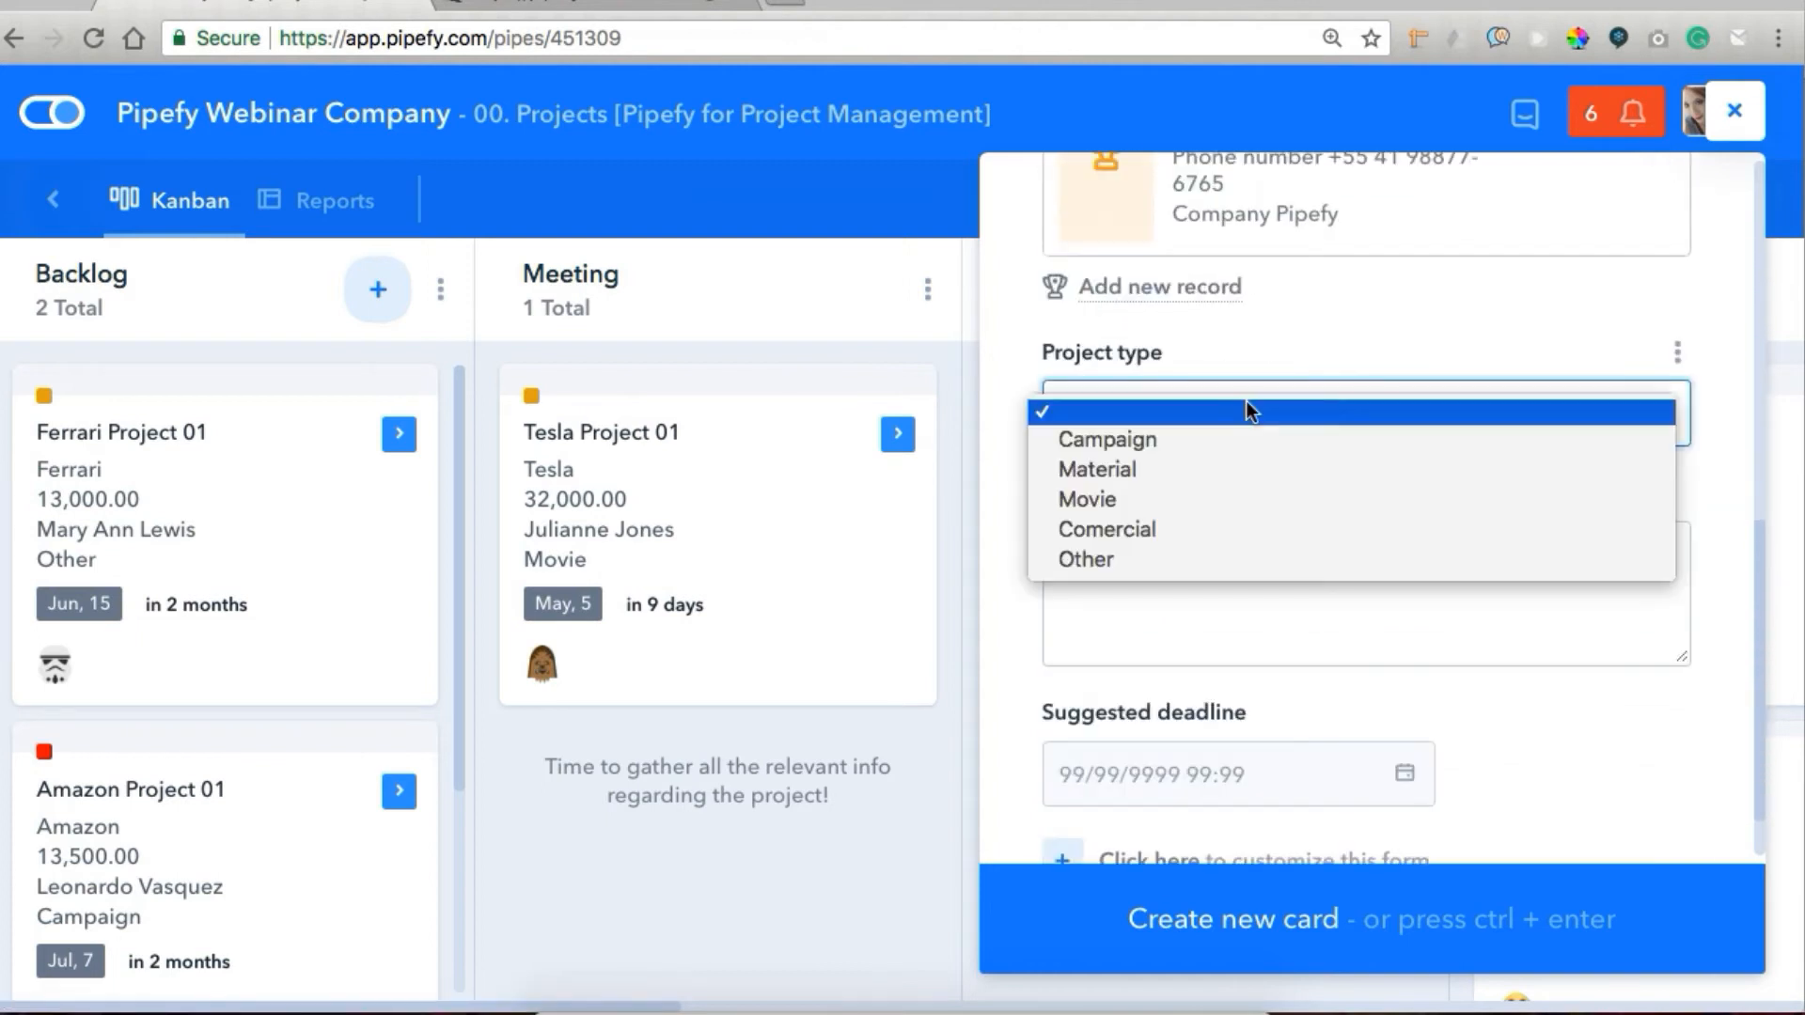
left_click(1187, 528)
left_click(1180, 411)
left_click(1175, 389)
left_click(1406, 781)
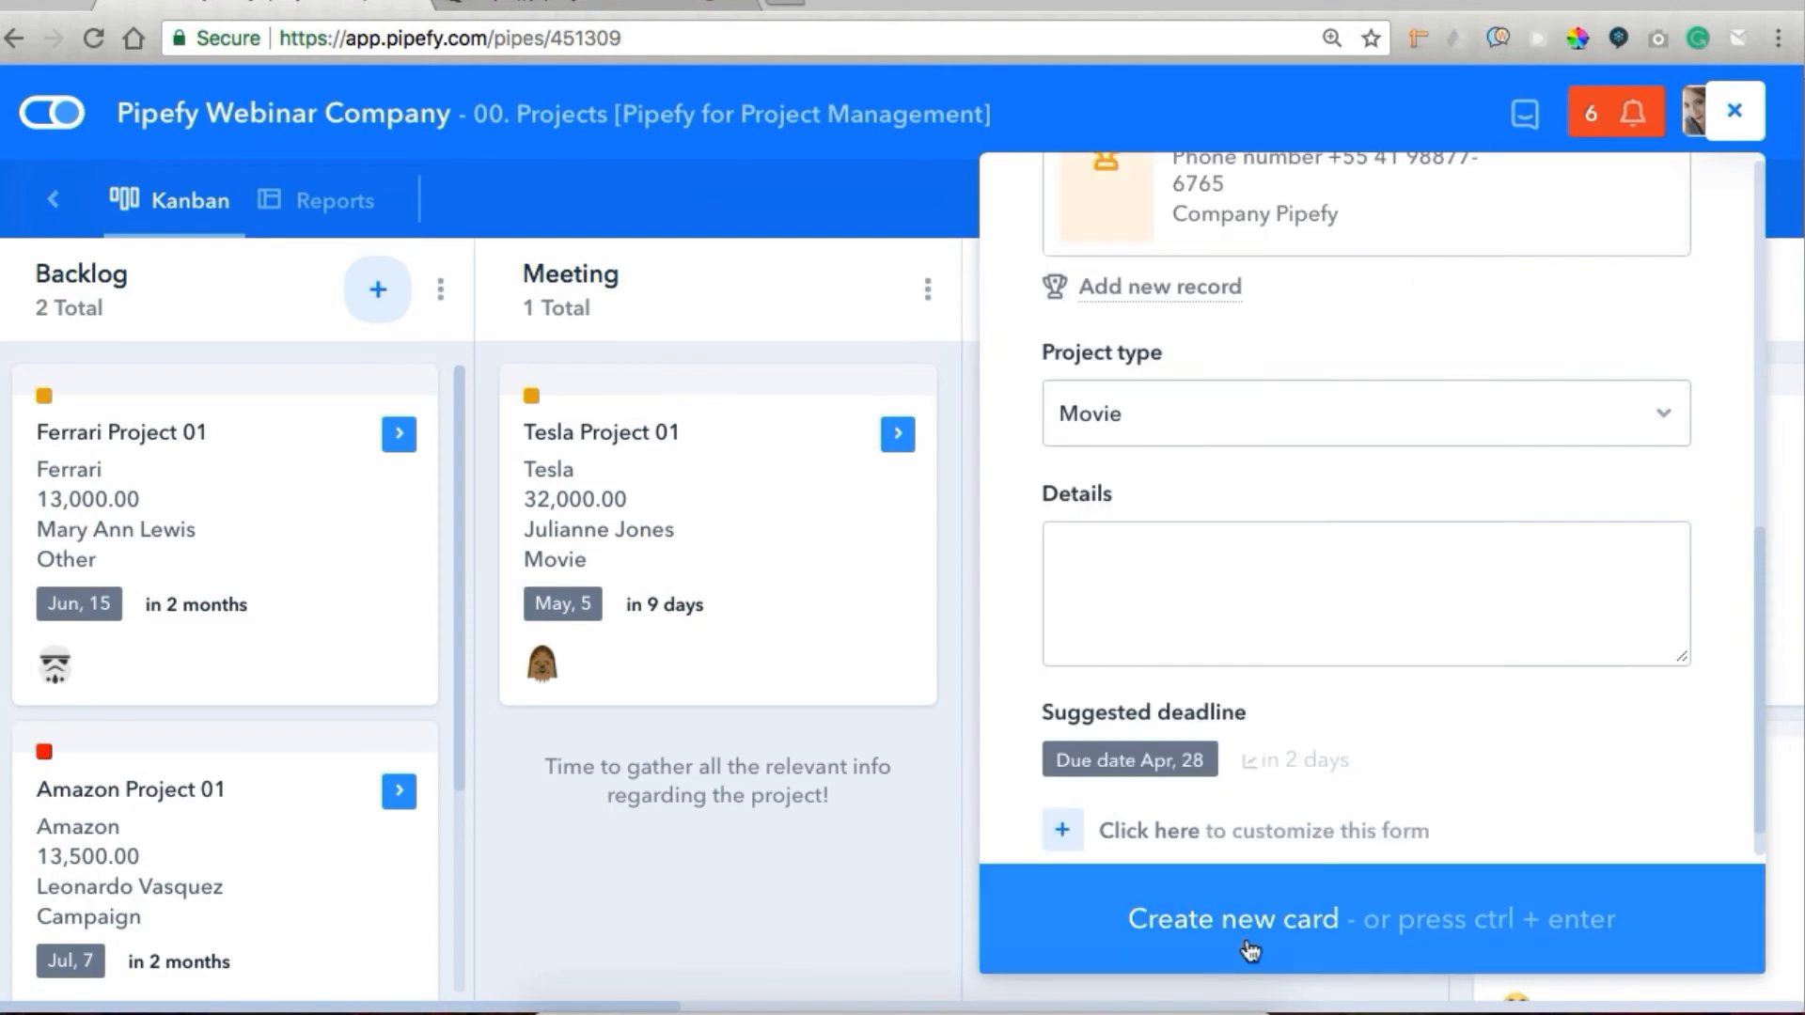
left_click(1246, 944)
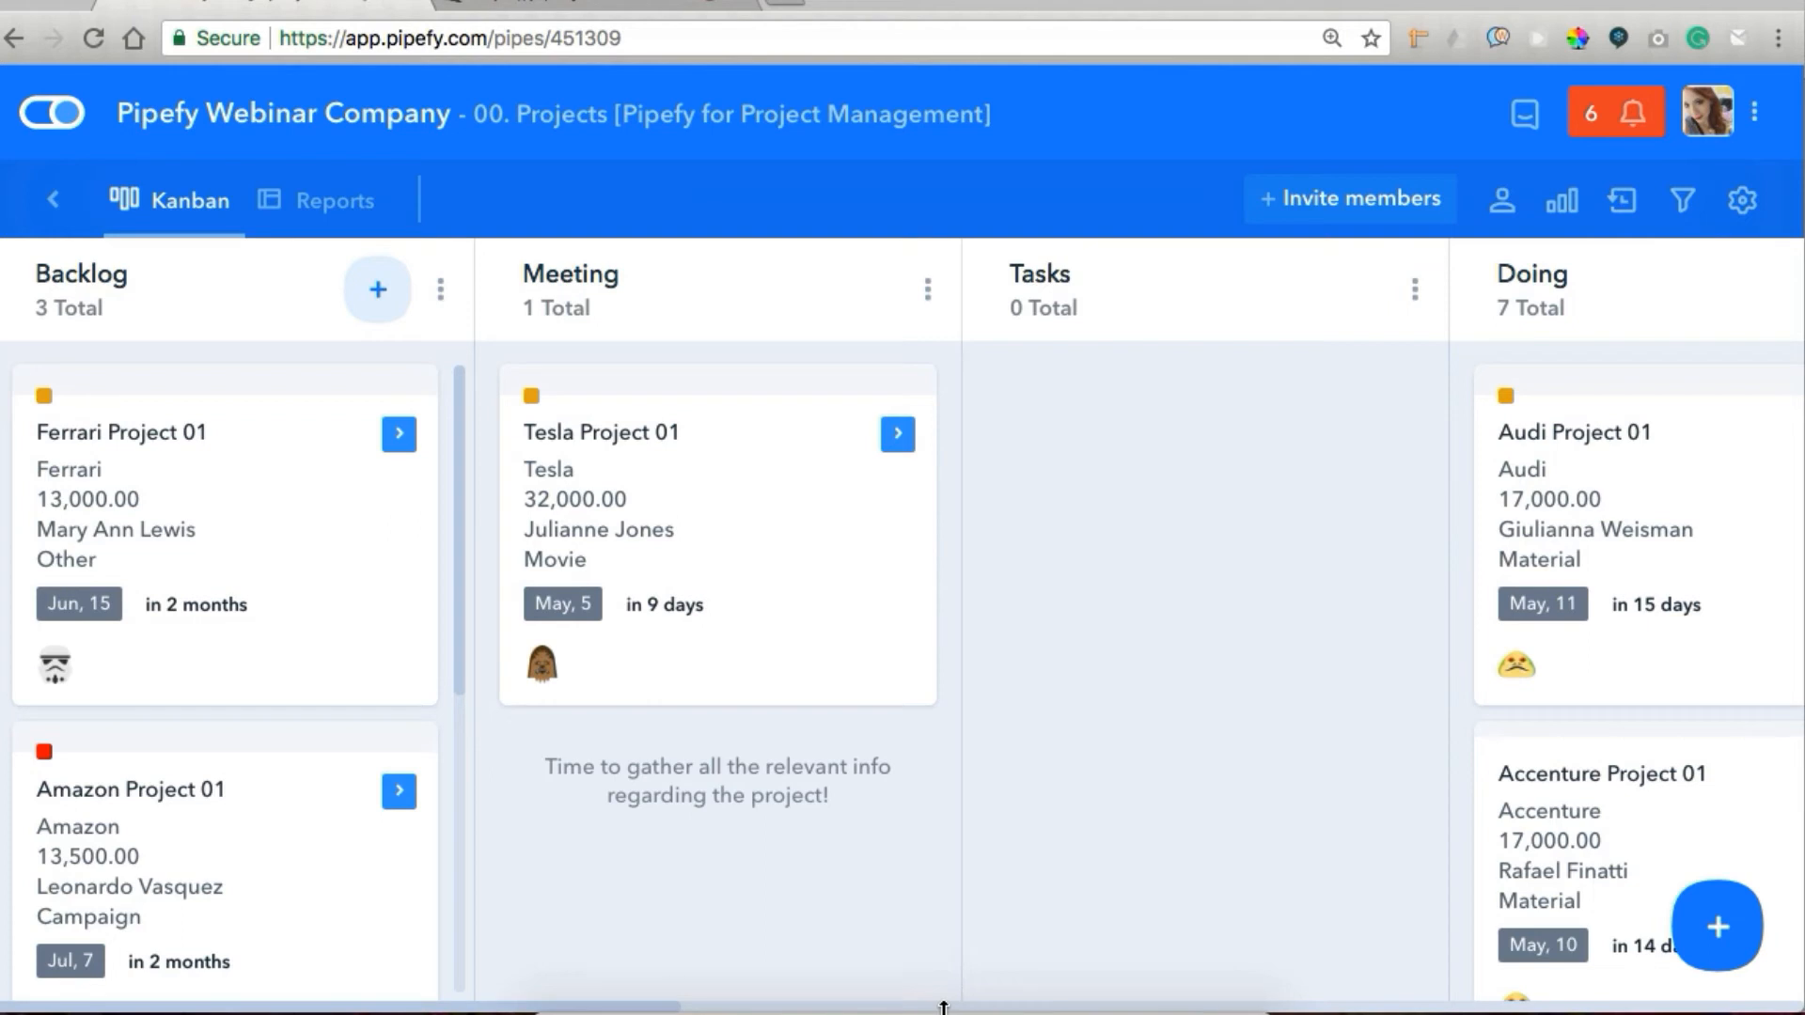
Open the Test project 01 card in the Backlog phase and assign Chewie as project owner.
scroll(330, 693, "down", 6)
left_click(310, 667)
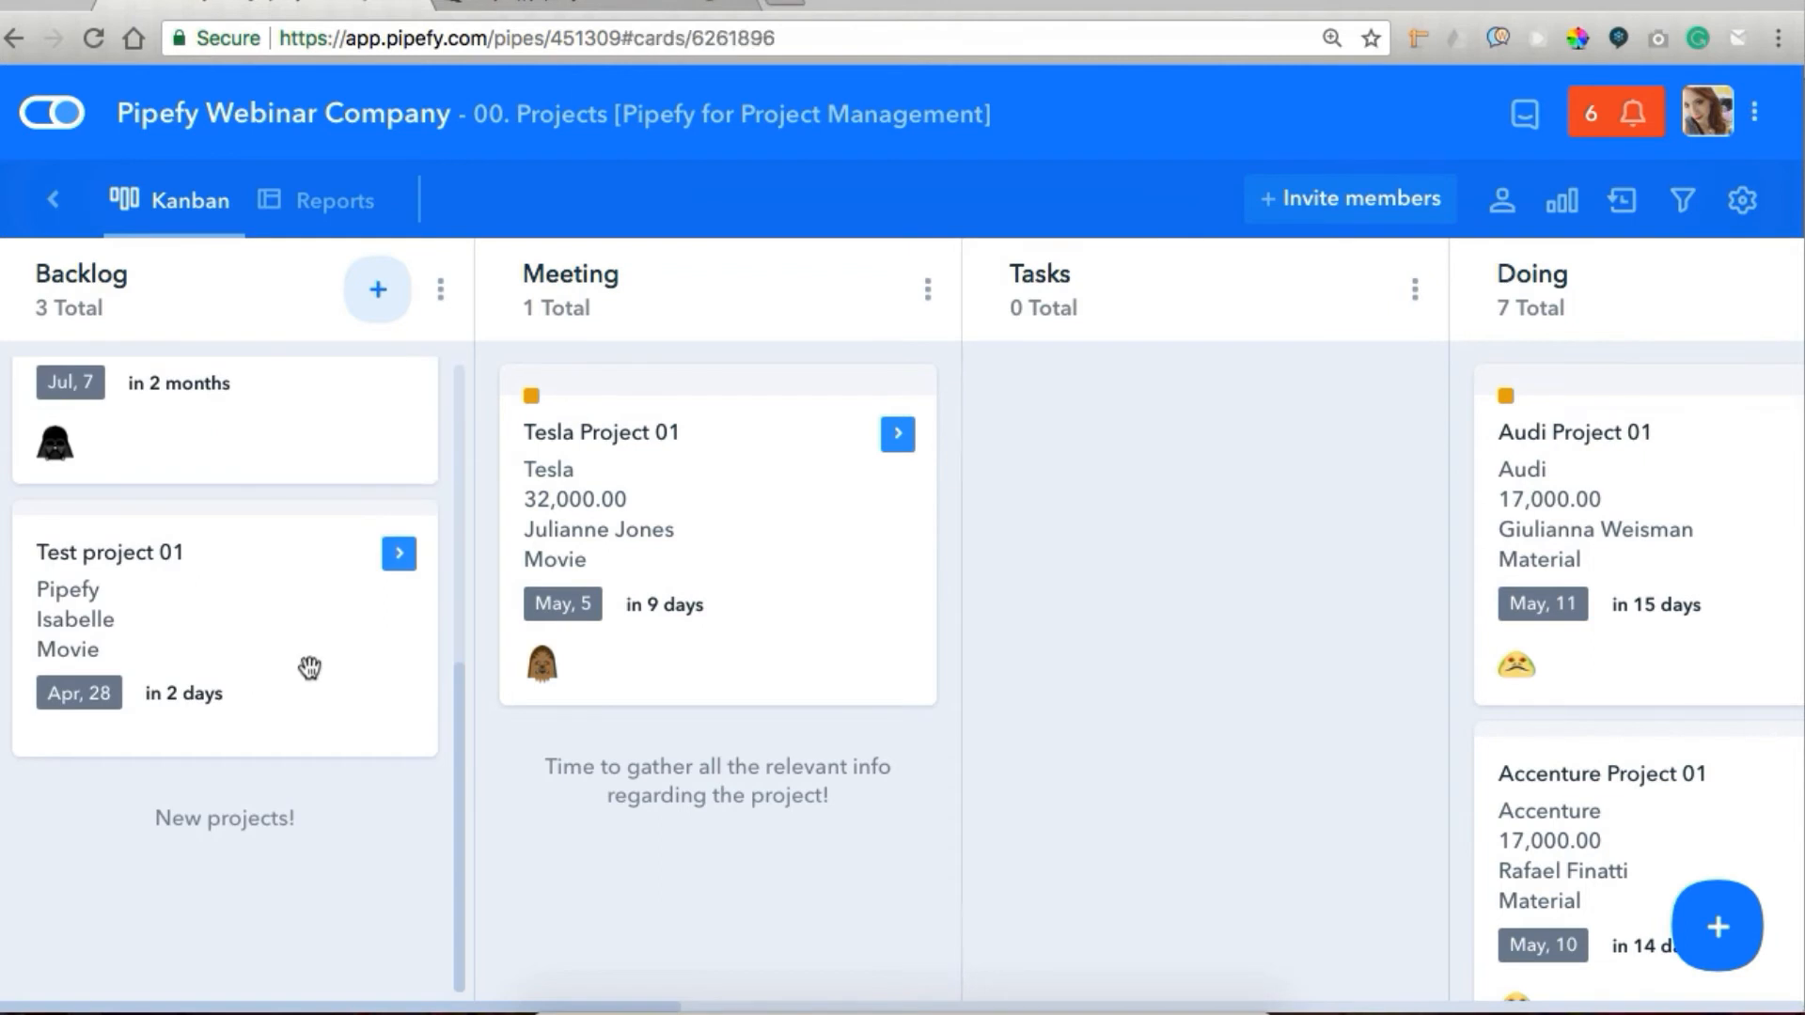
key("ctrl+0")
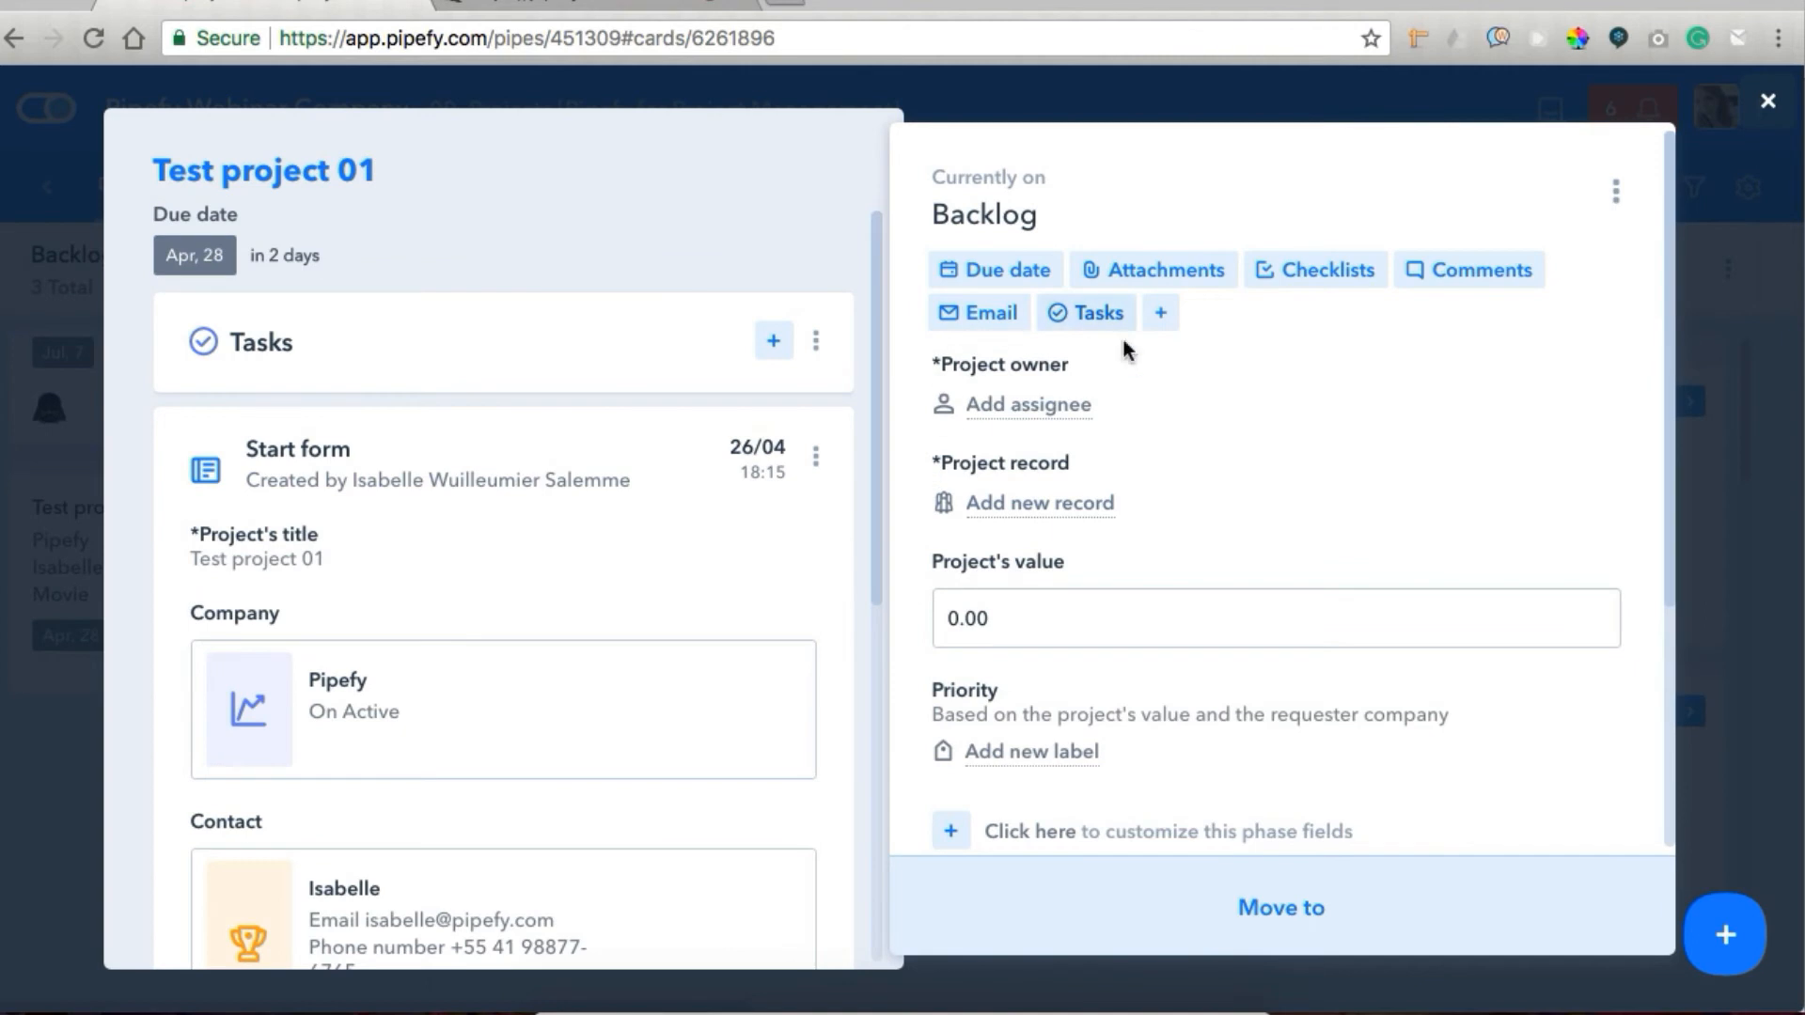
left_click(1061, 420)
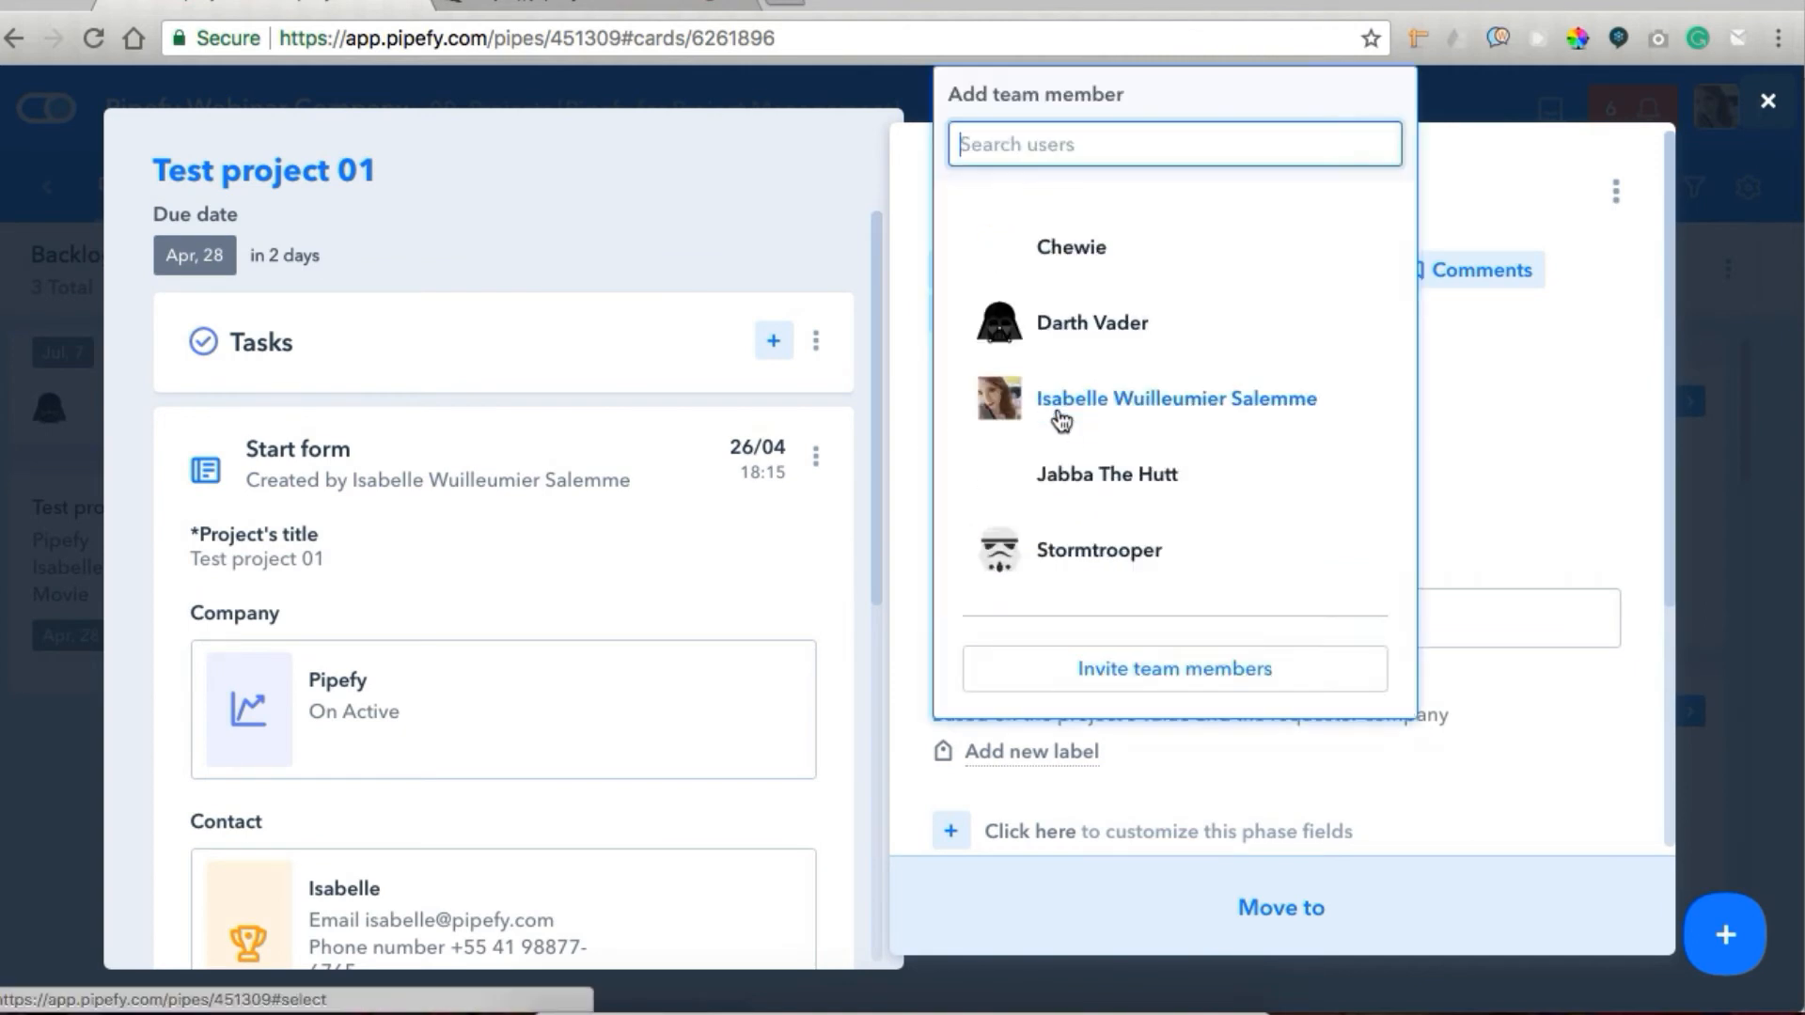
left_click(1118, 278)
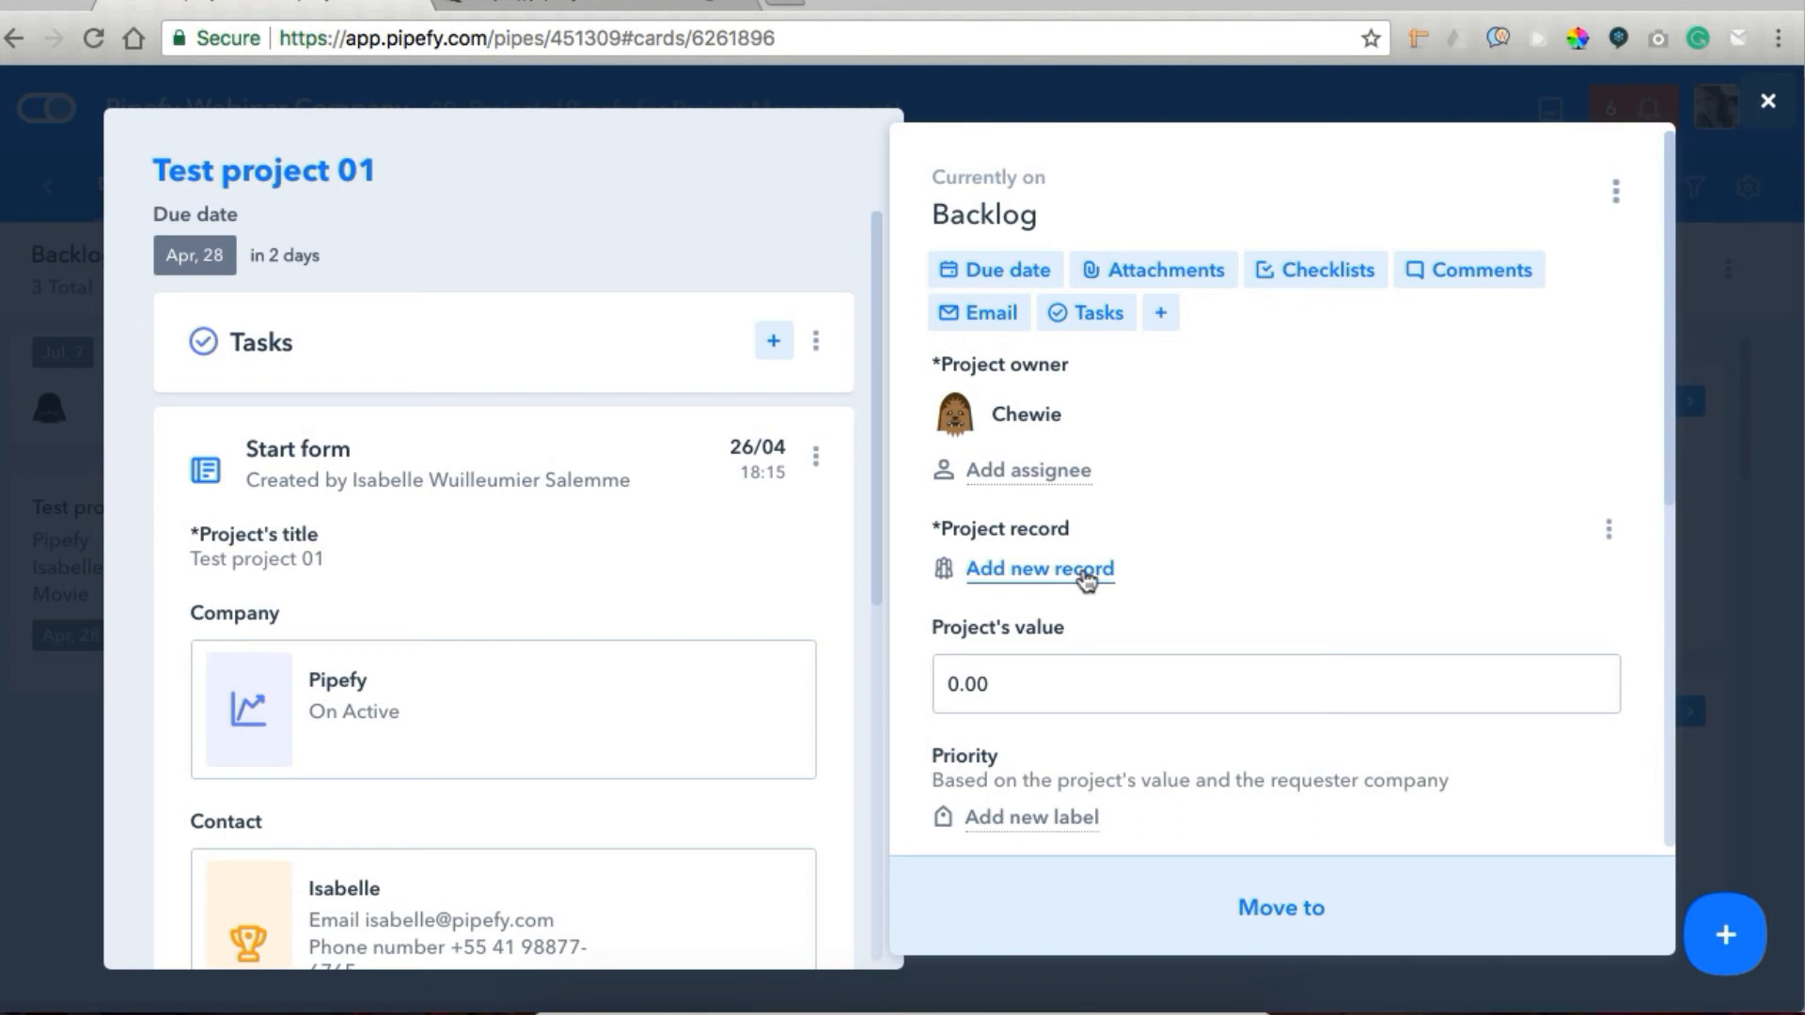
Create a new project record from the autofilled Projects form and connect it to the Test project 01 card.
left_click(1088, 580)
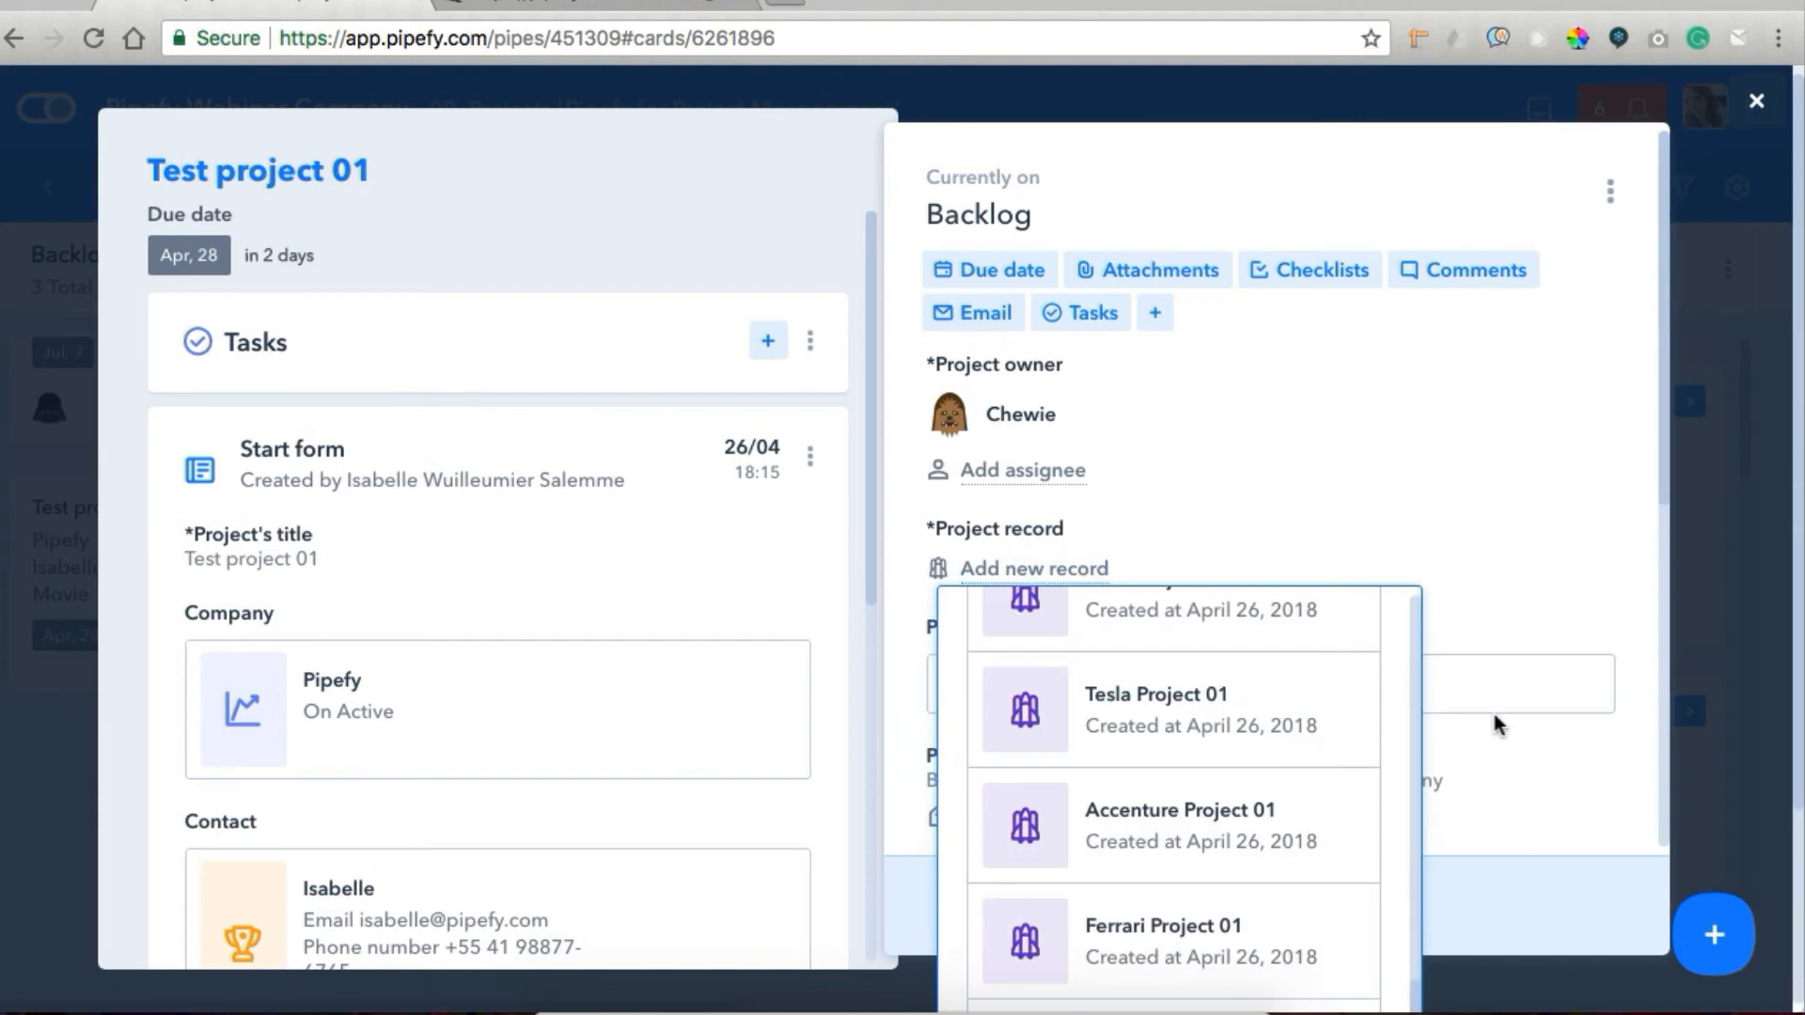
left_click(1285, 694)
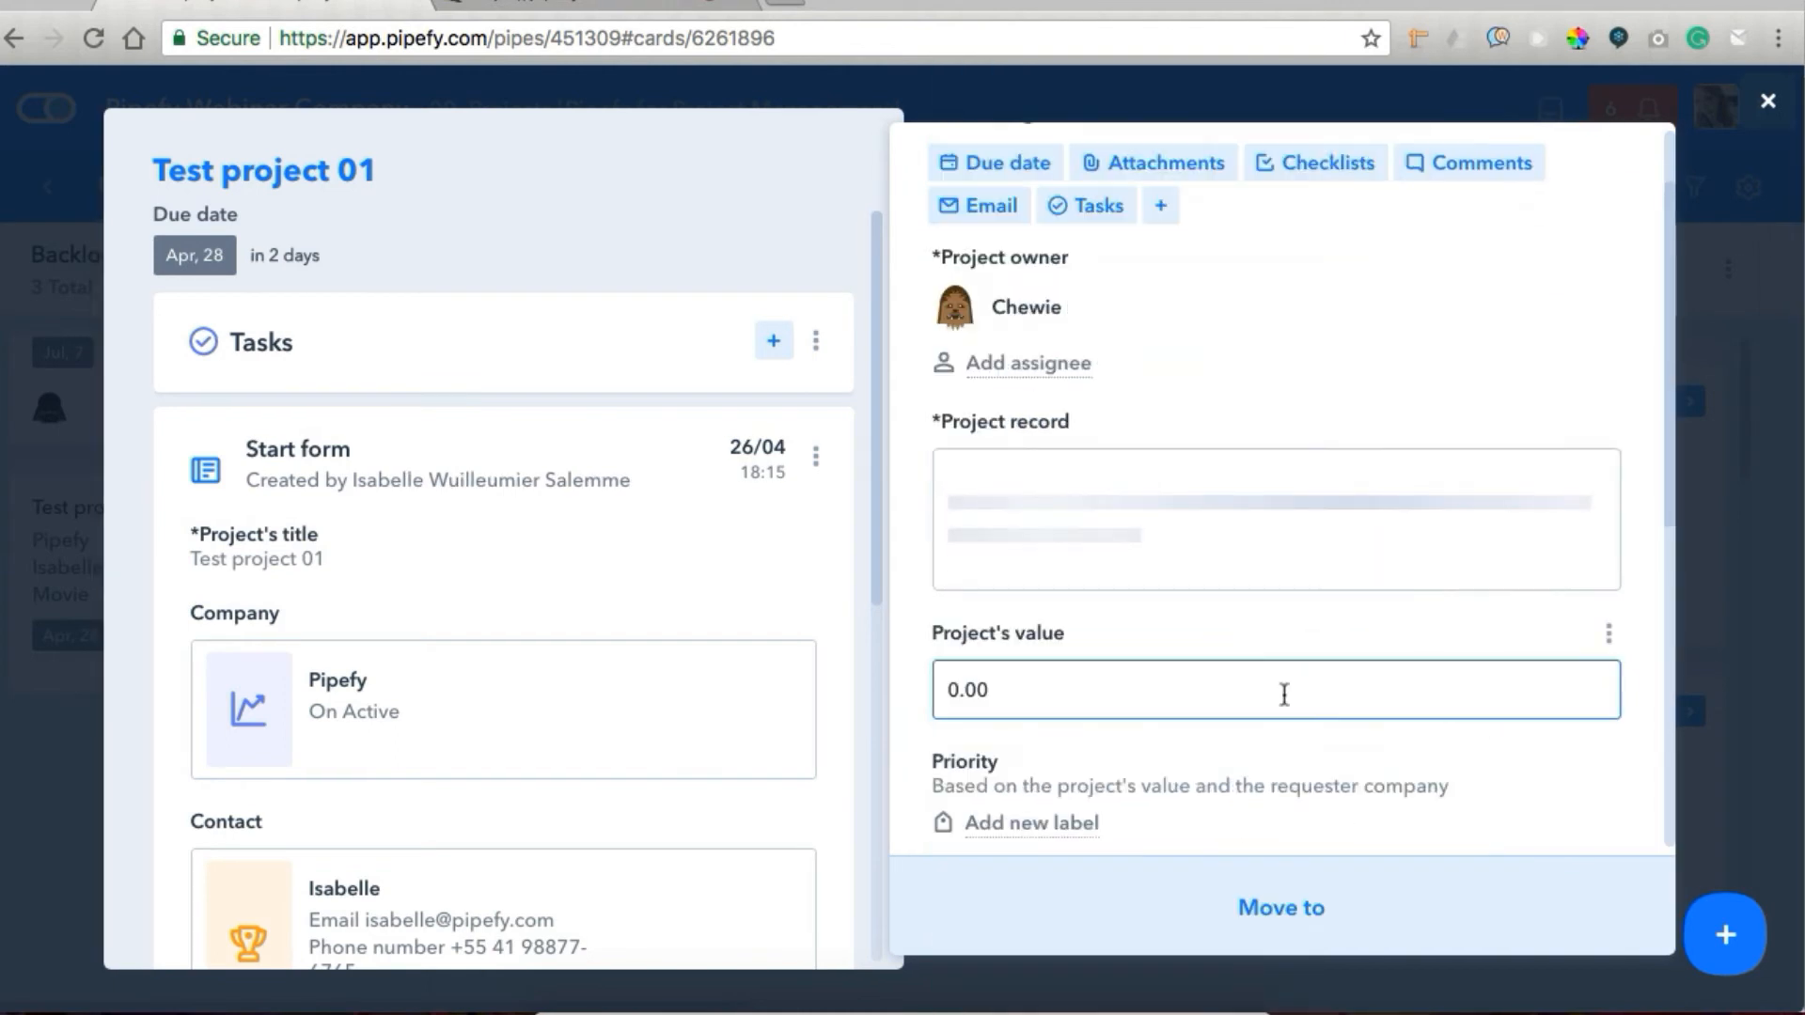
scroll(1380, 682, "down", 4)
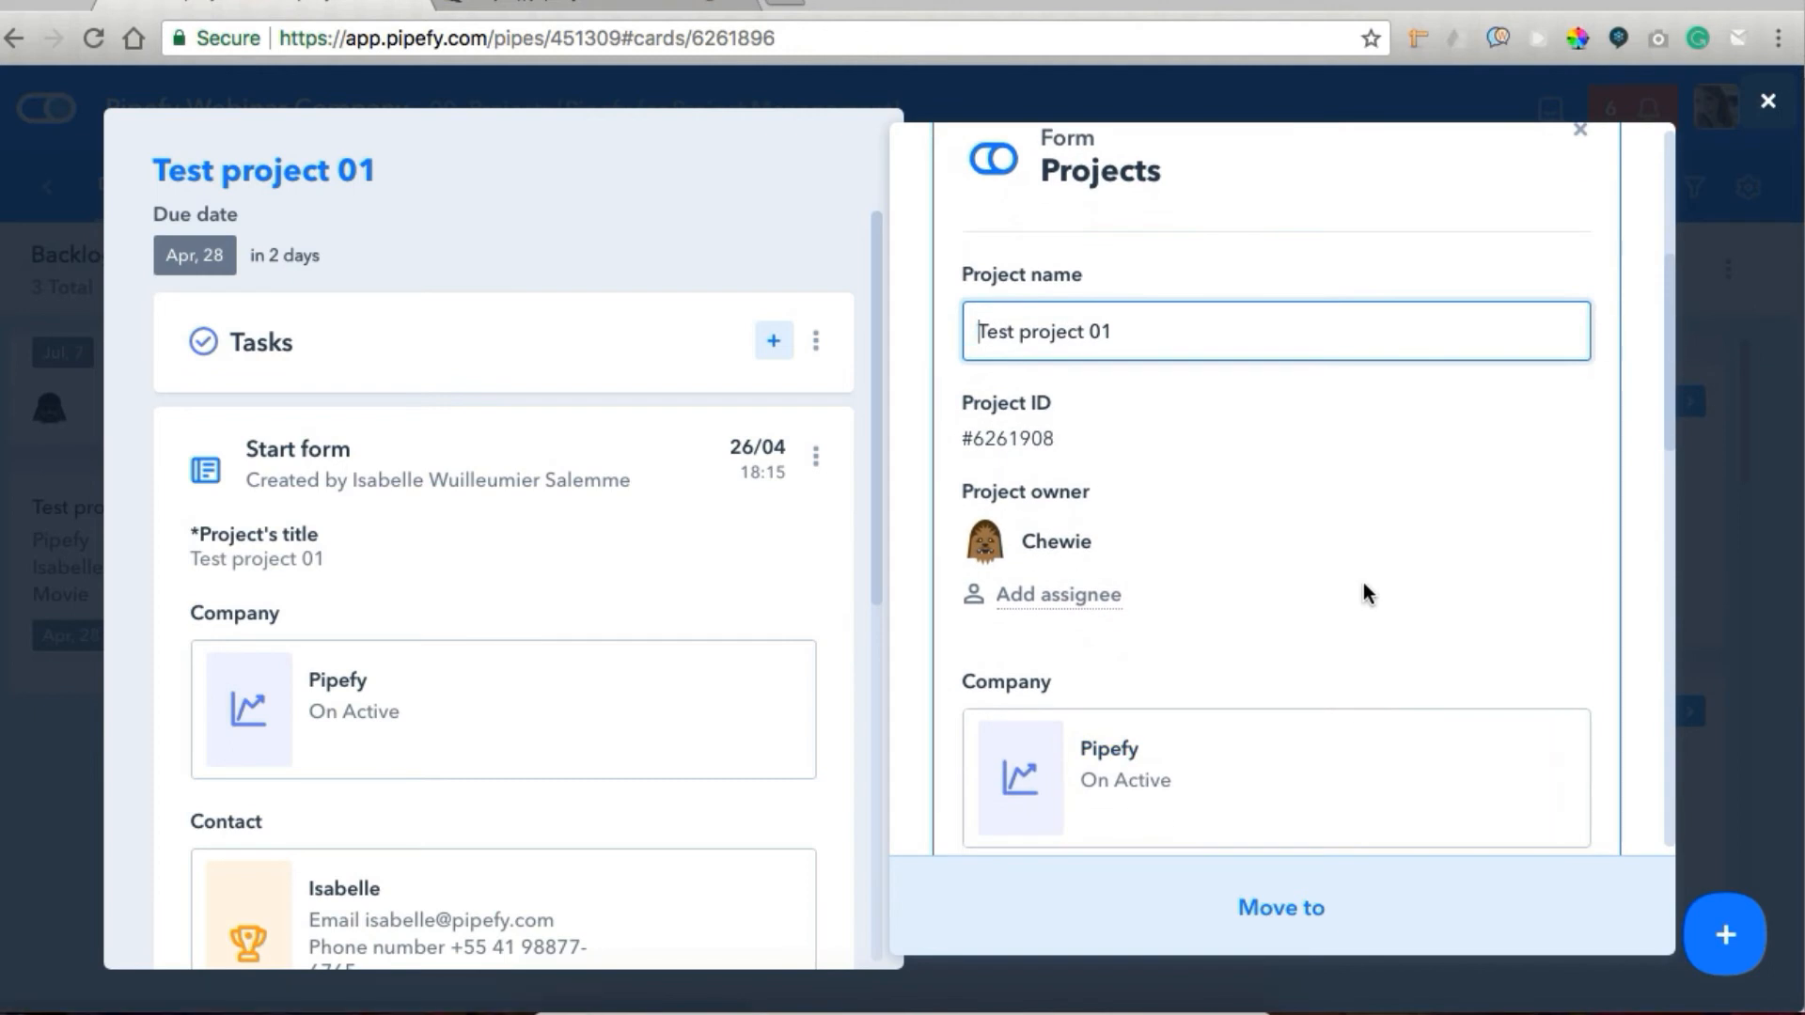
scroll(1363, 585, "up", 1)
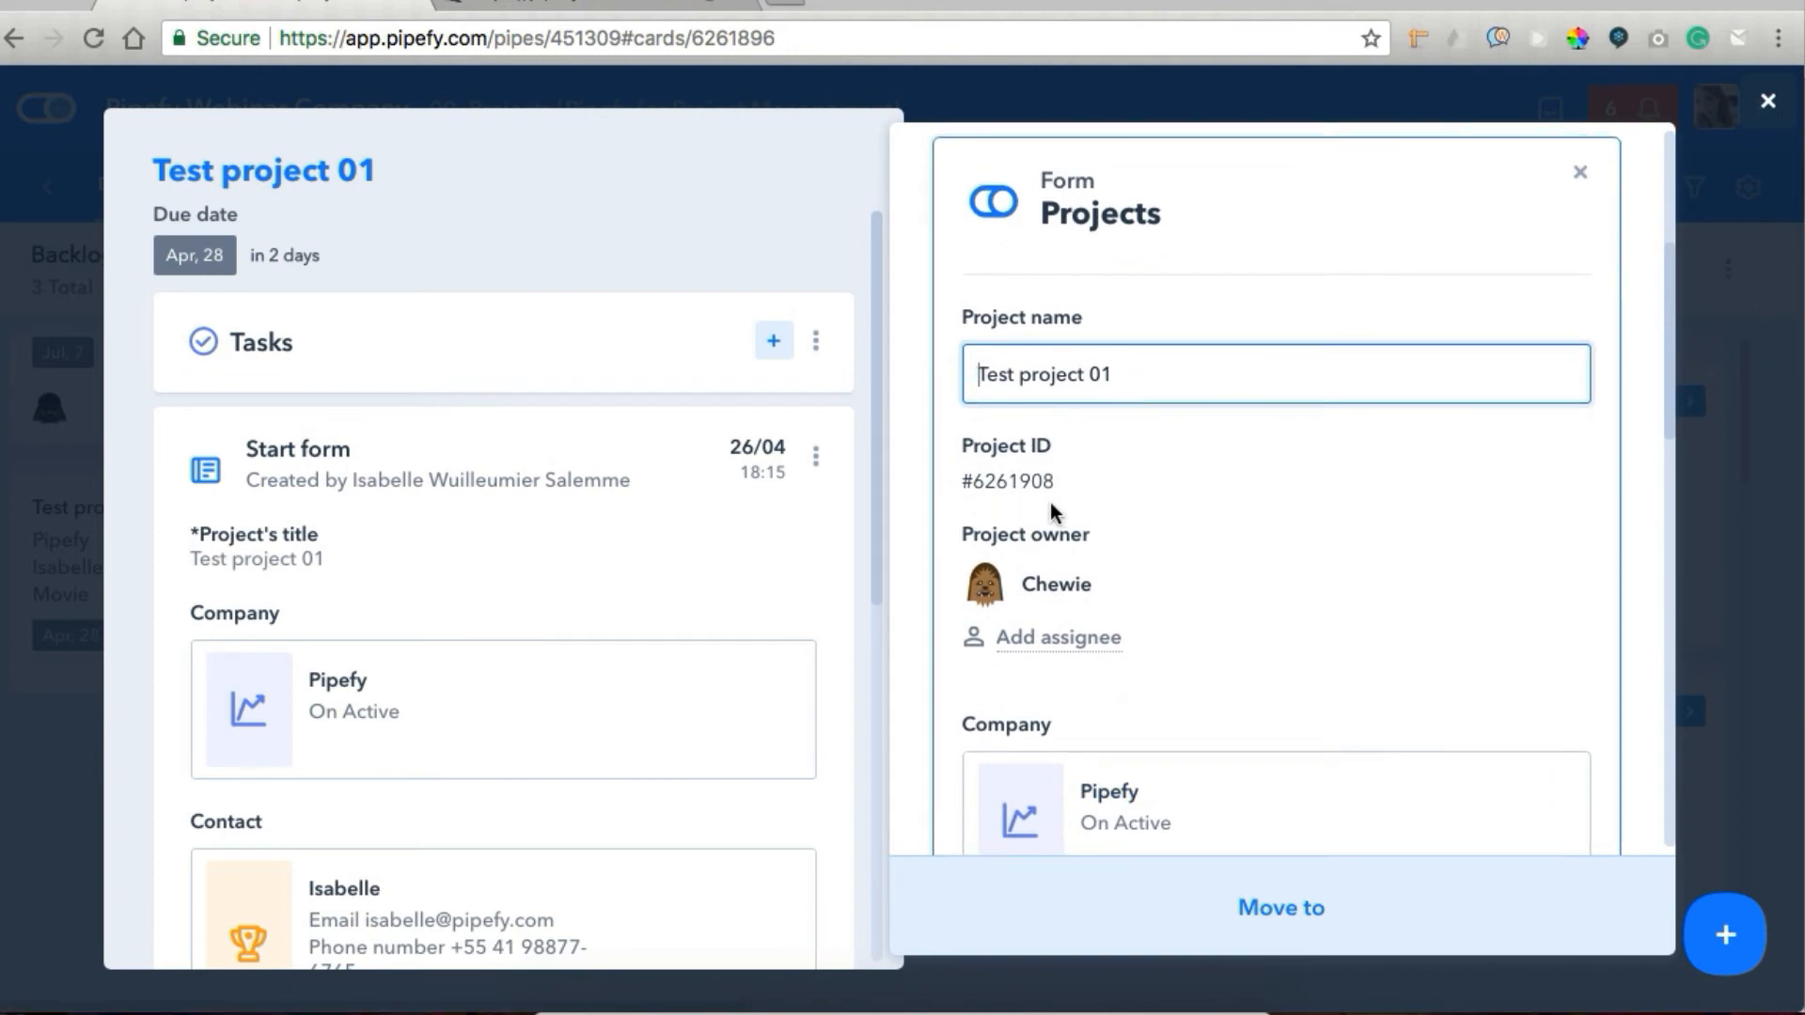
scroll(1083, 623, "down", 7)
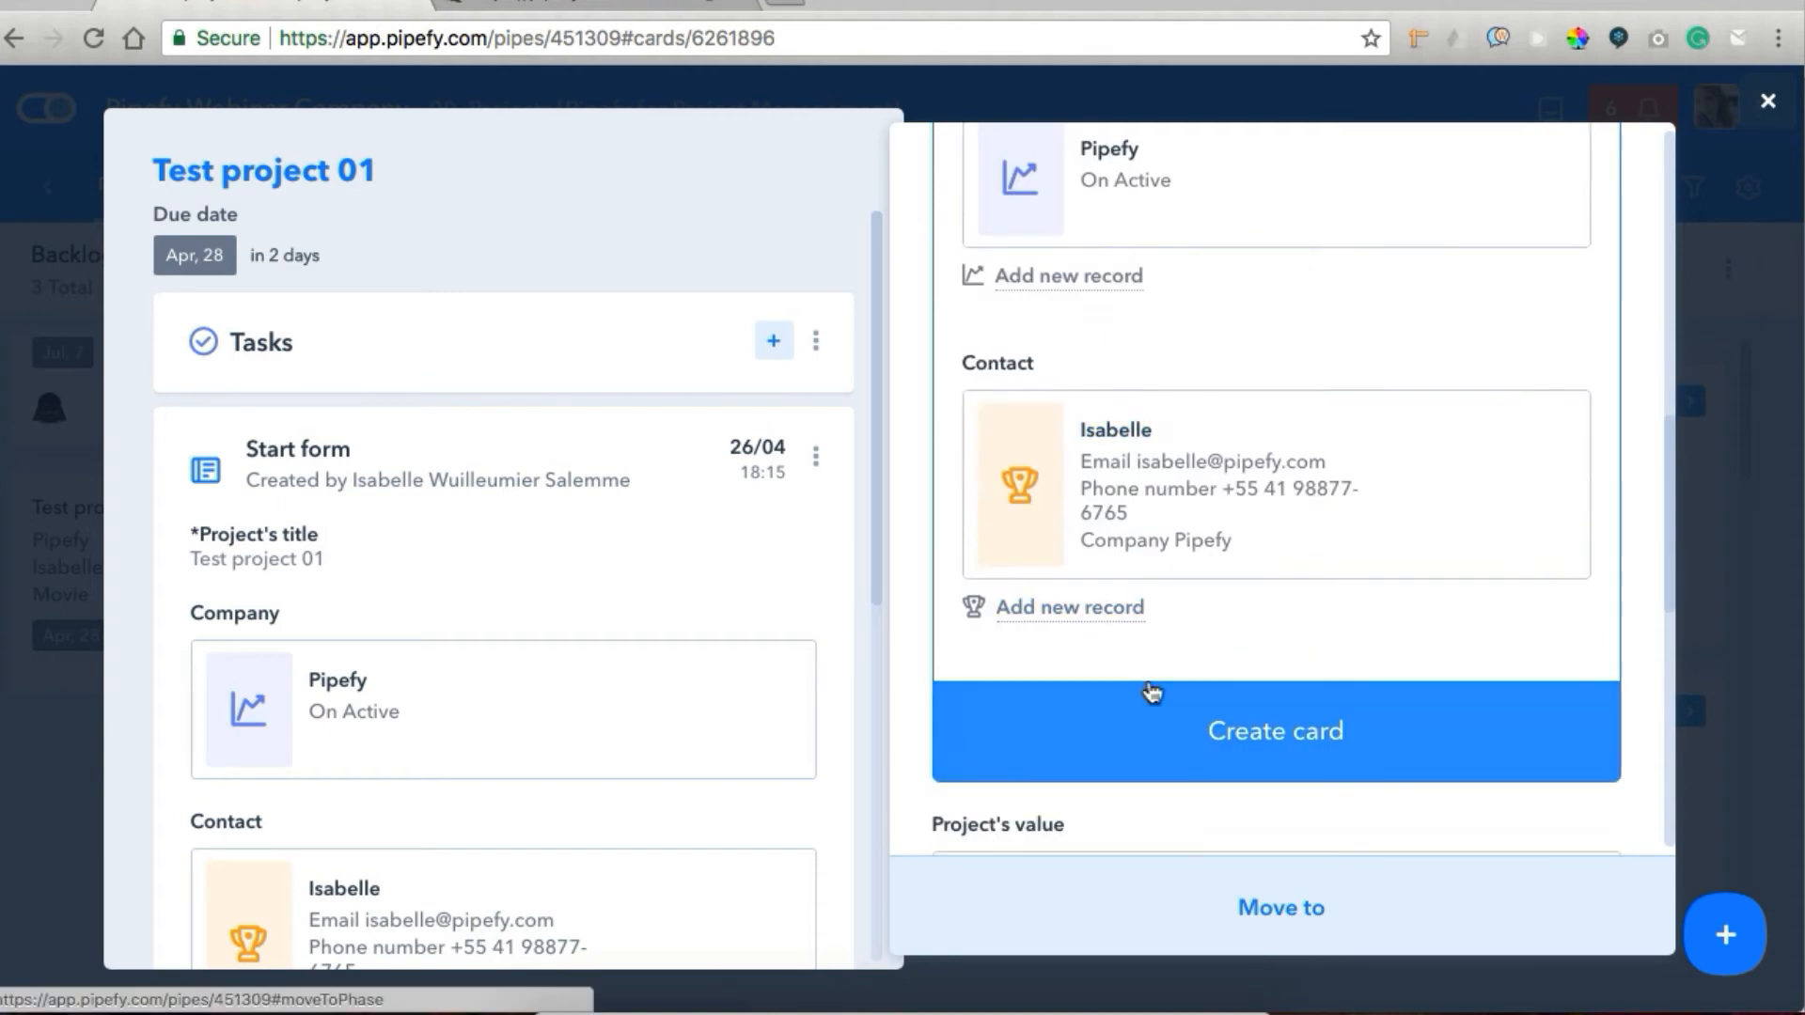
left_click(1173, 732)
scroll(1307, 470, "up", 5)
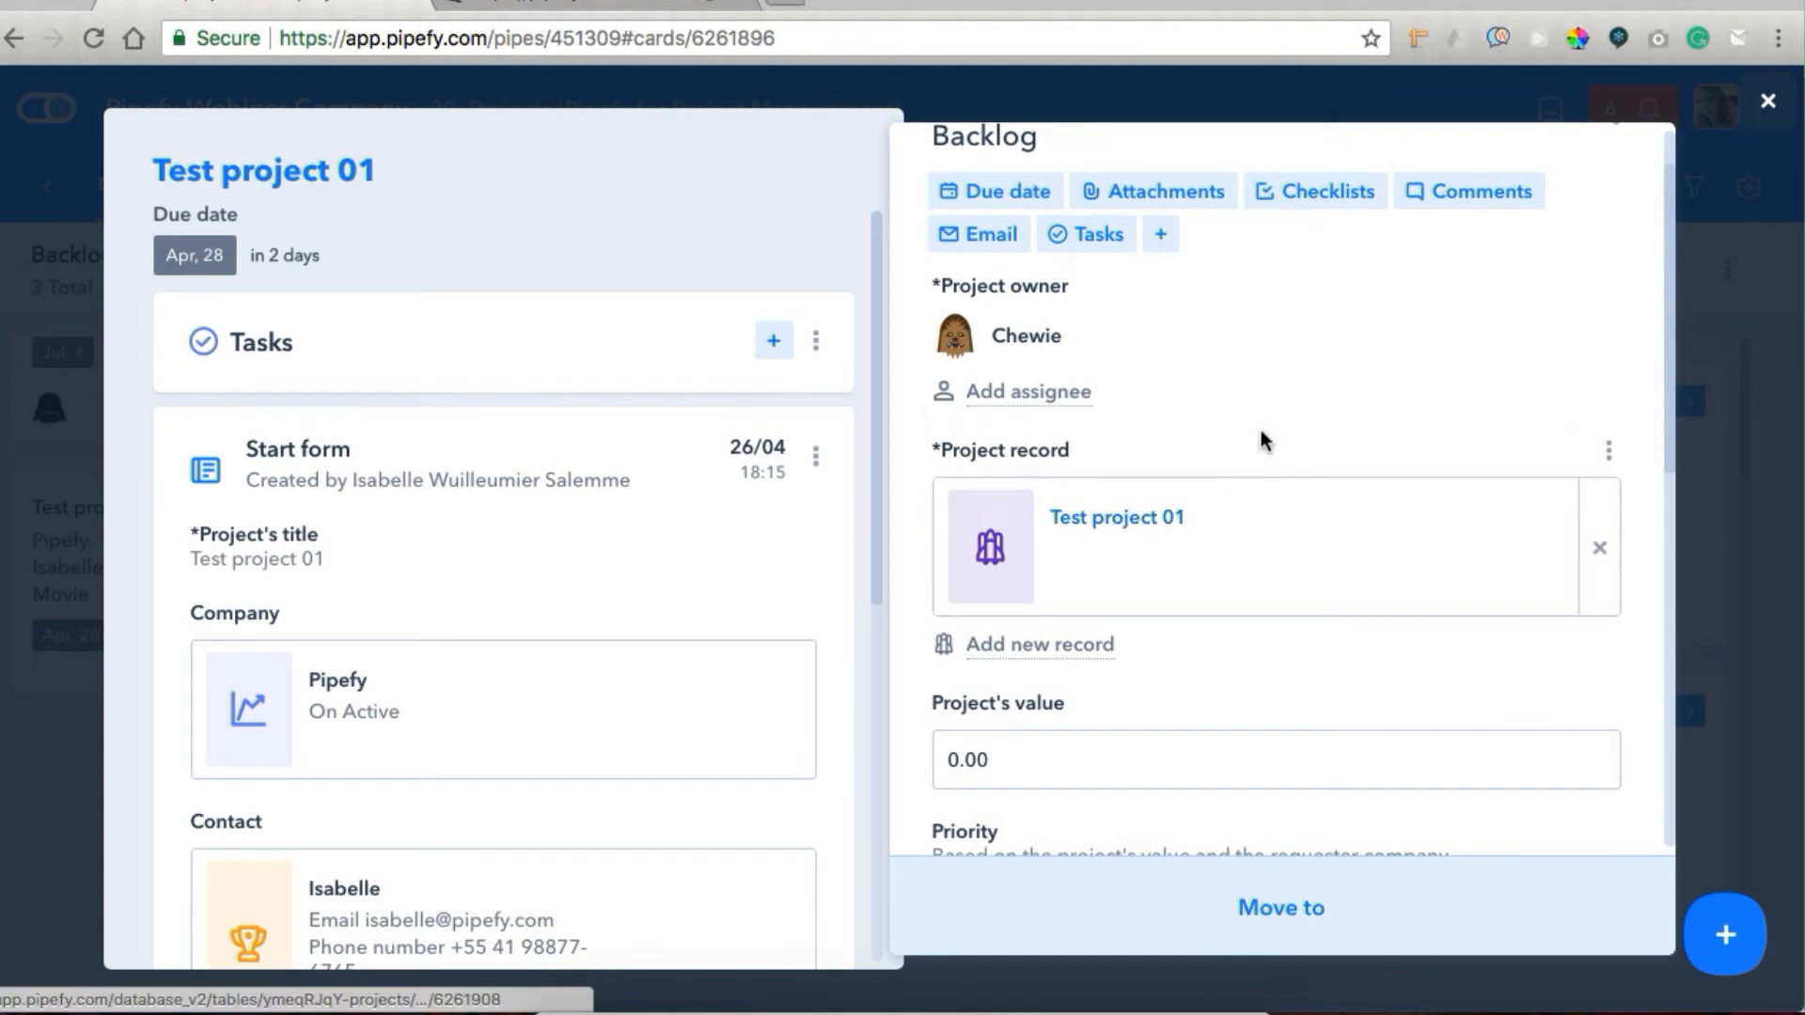
Review the Project record field's advanced rules and its autofill mappings for name, owner, company and contact, and save the field.
left_click(1608, 455)
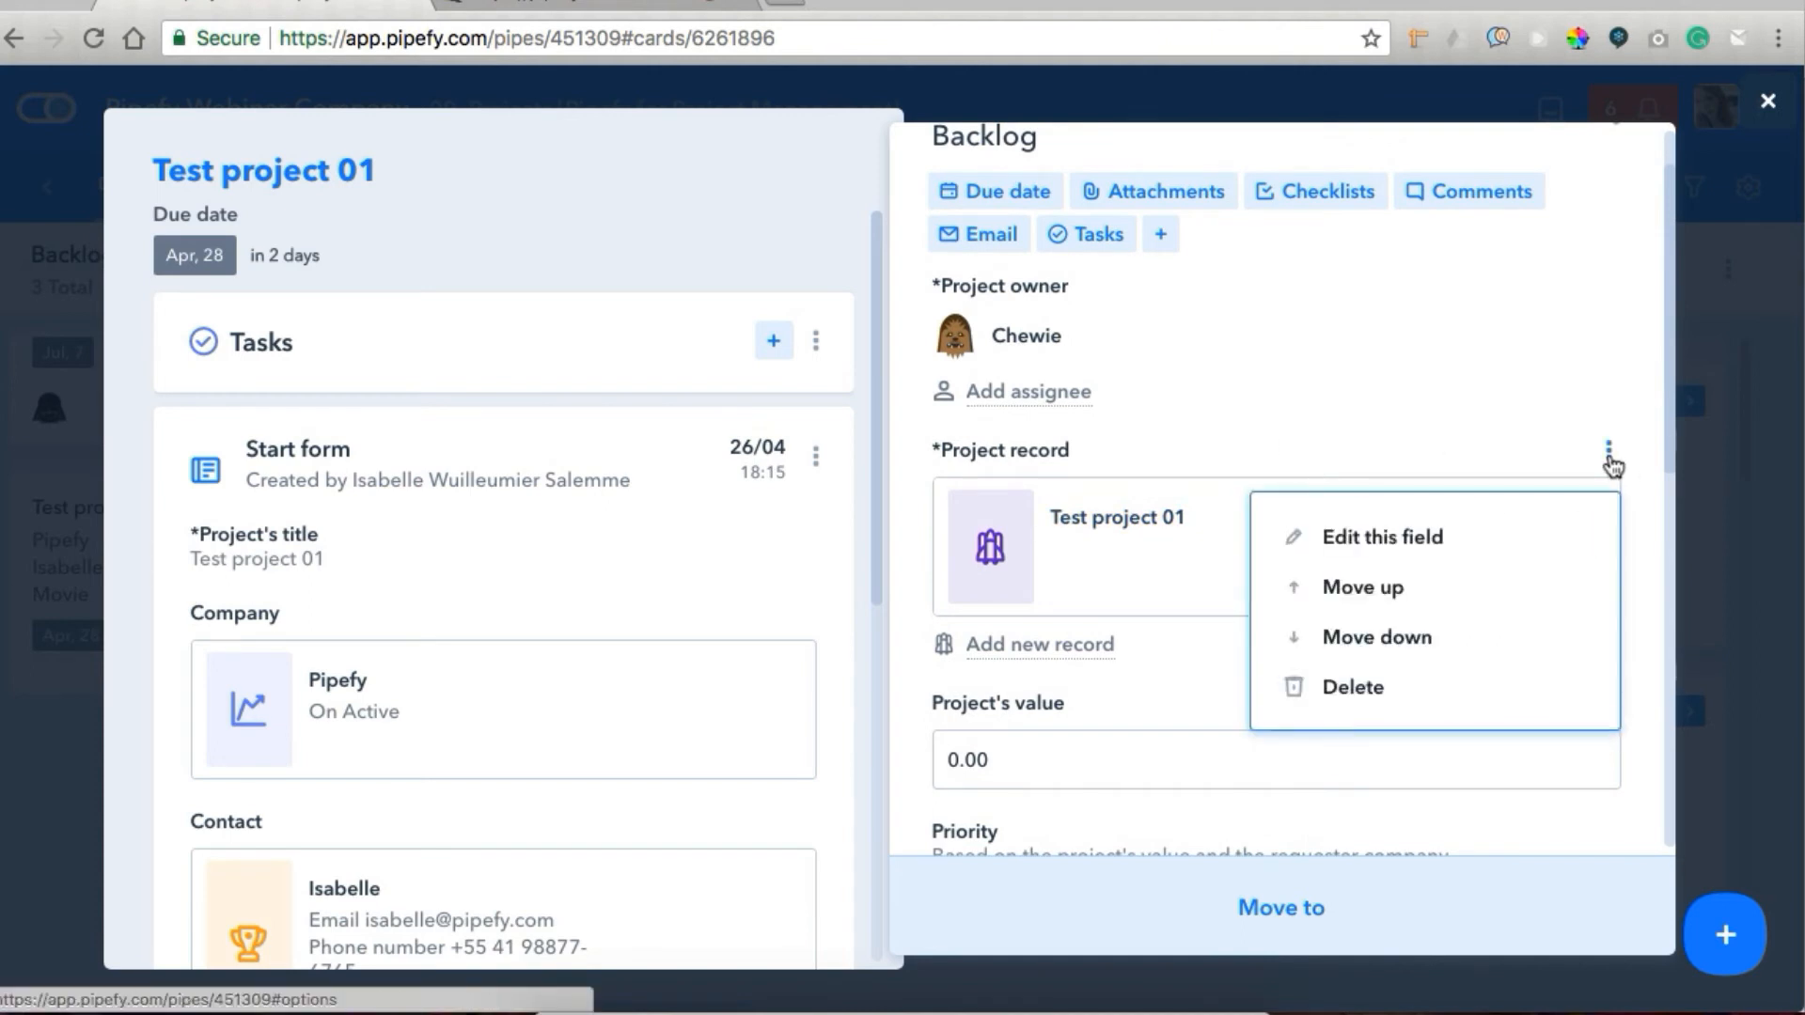
left_click(1382, 538)
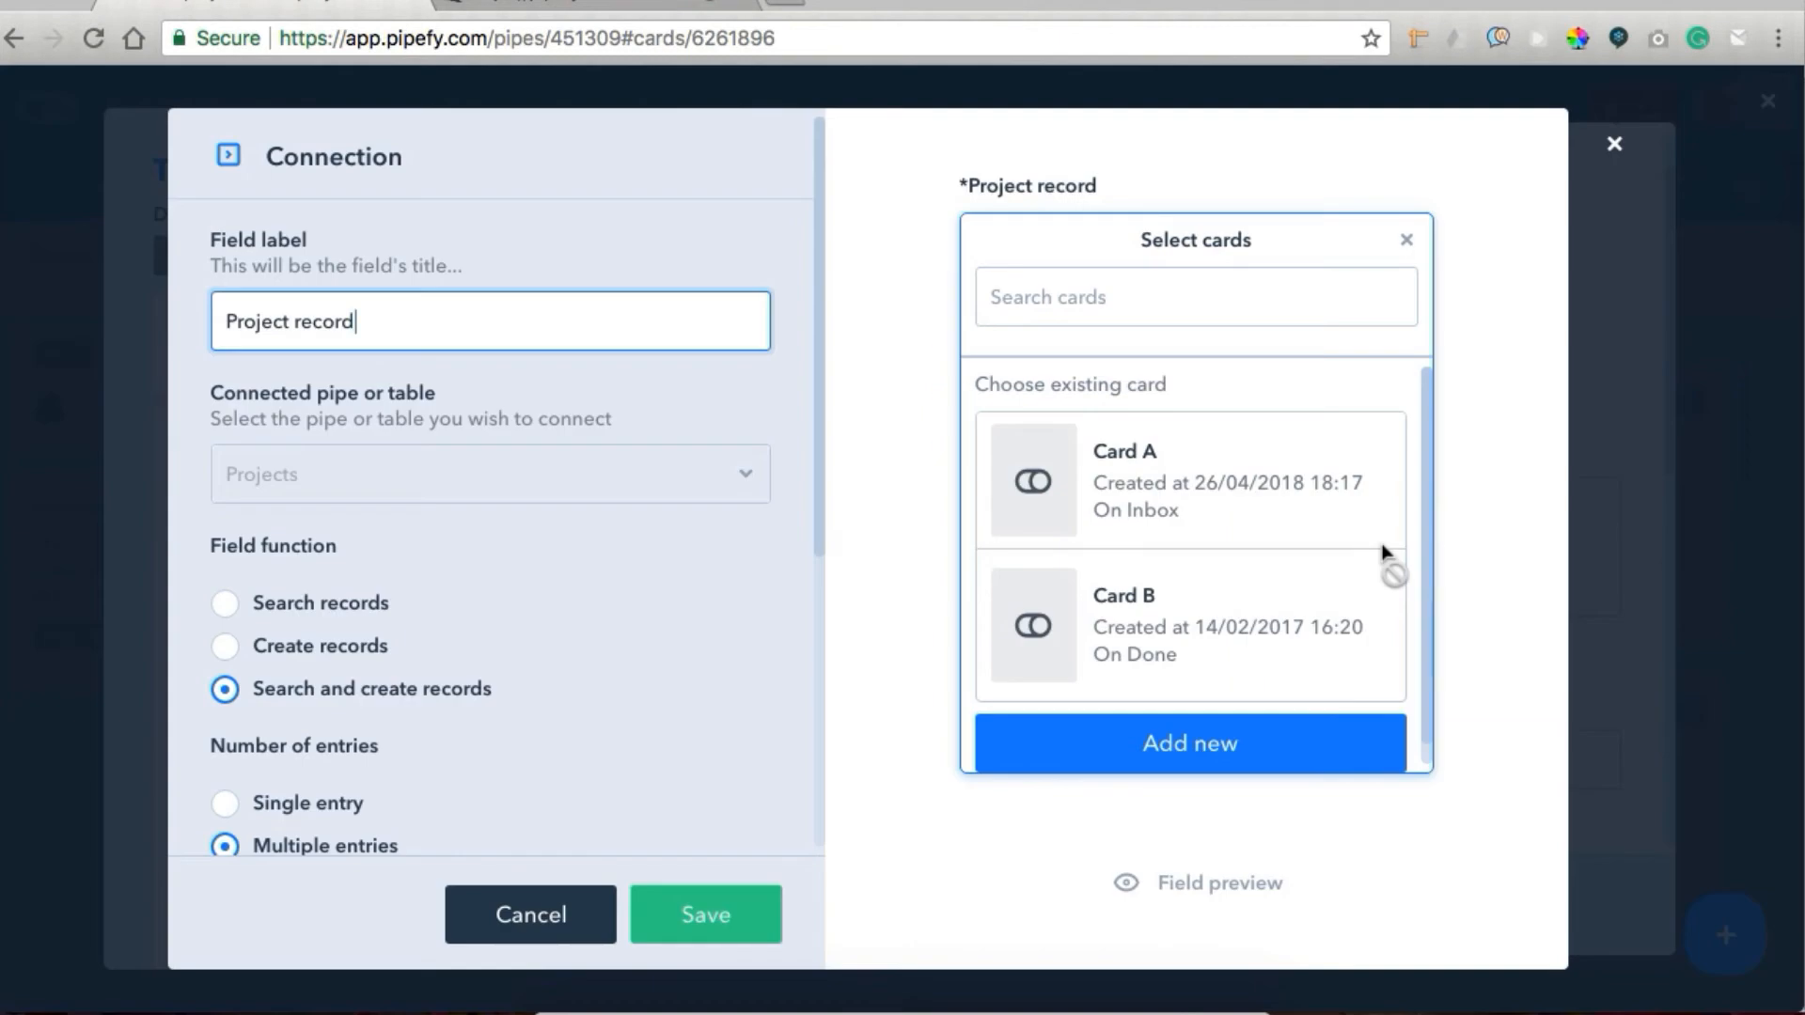
scroll(528, 668, "down", 3)
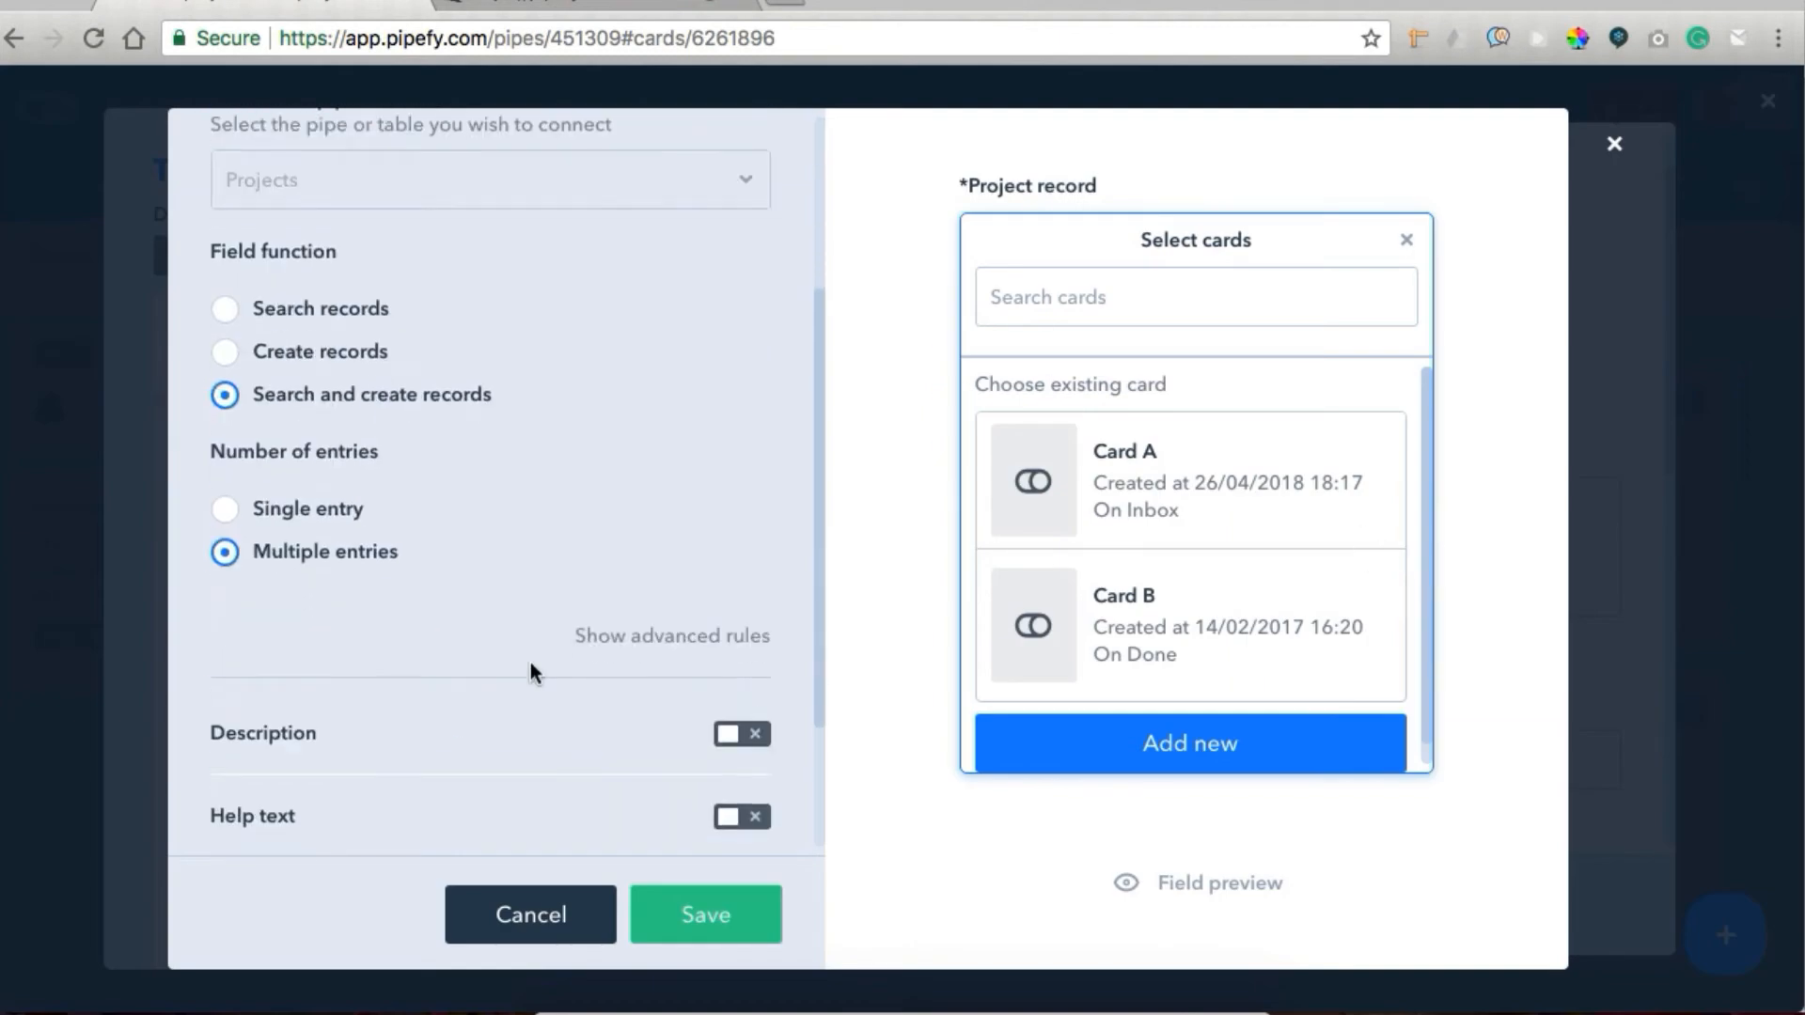
left_click(626, 639)
scroll(603, 725, "down", 3)
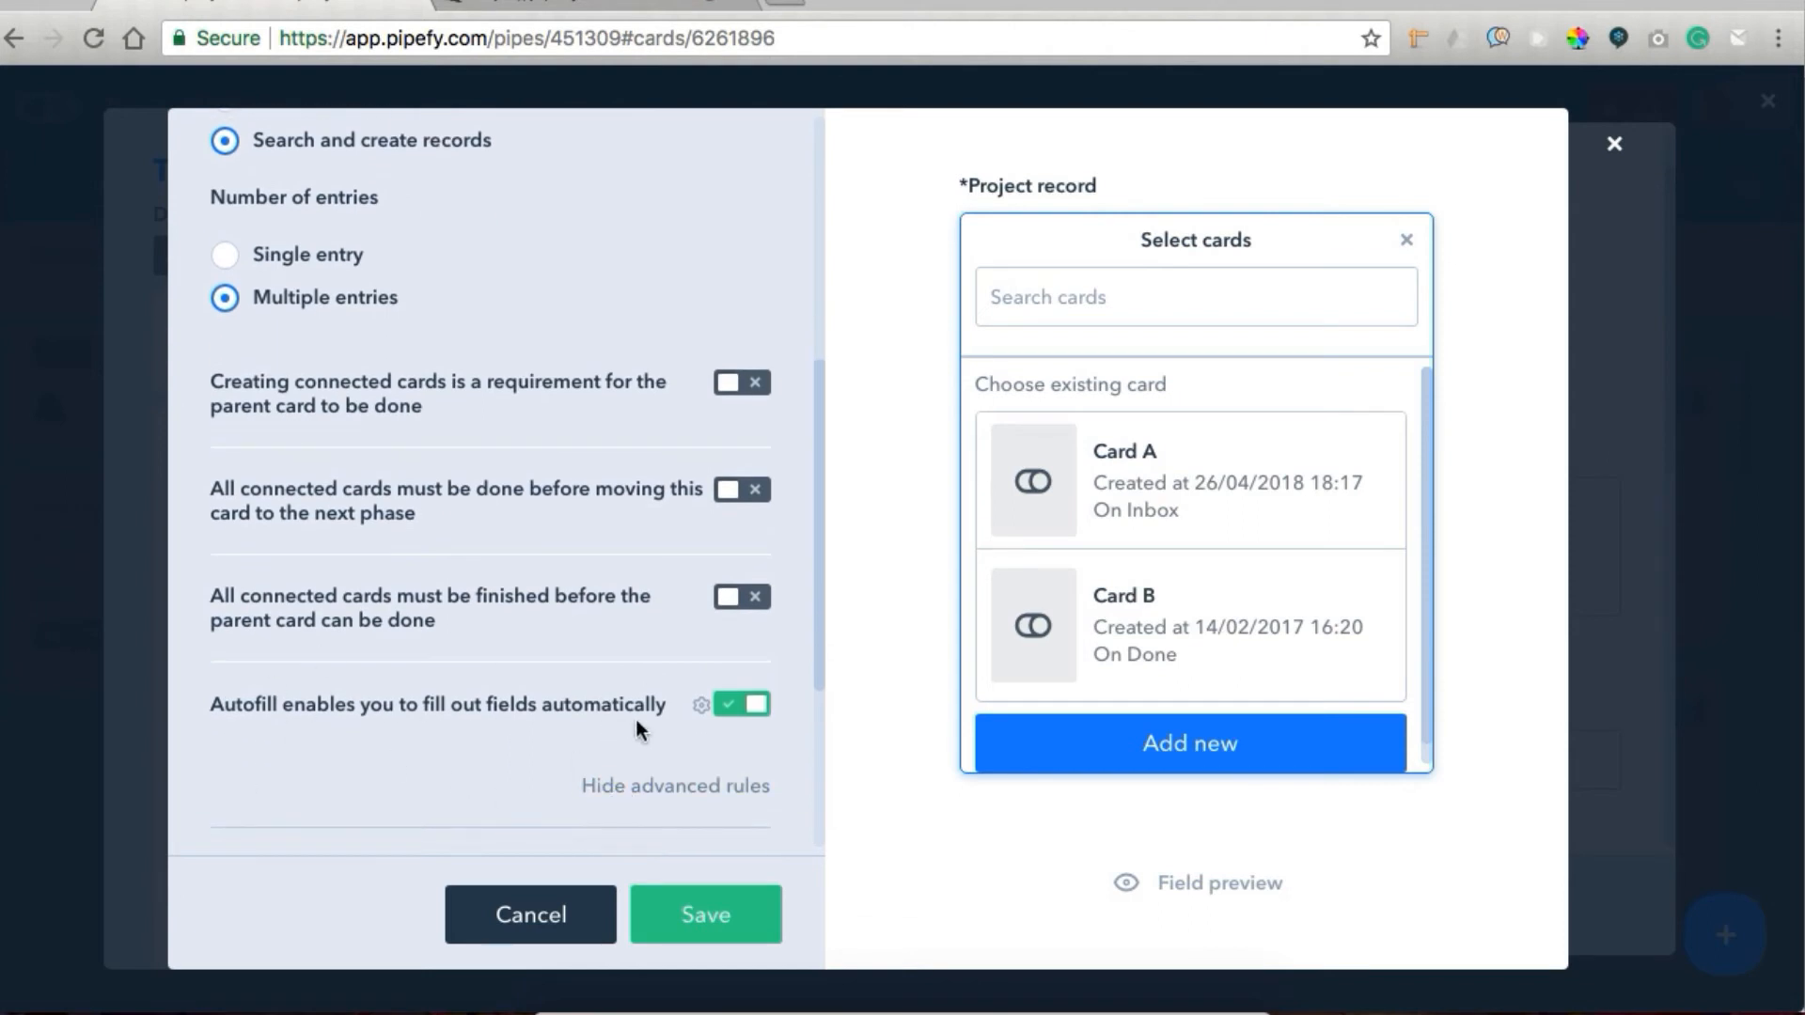
left_click(698, 706)
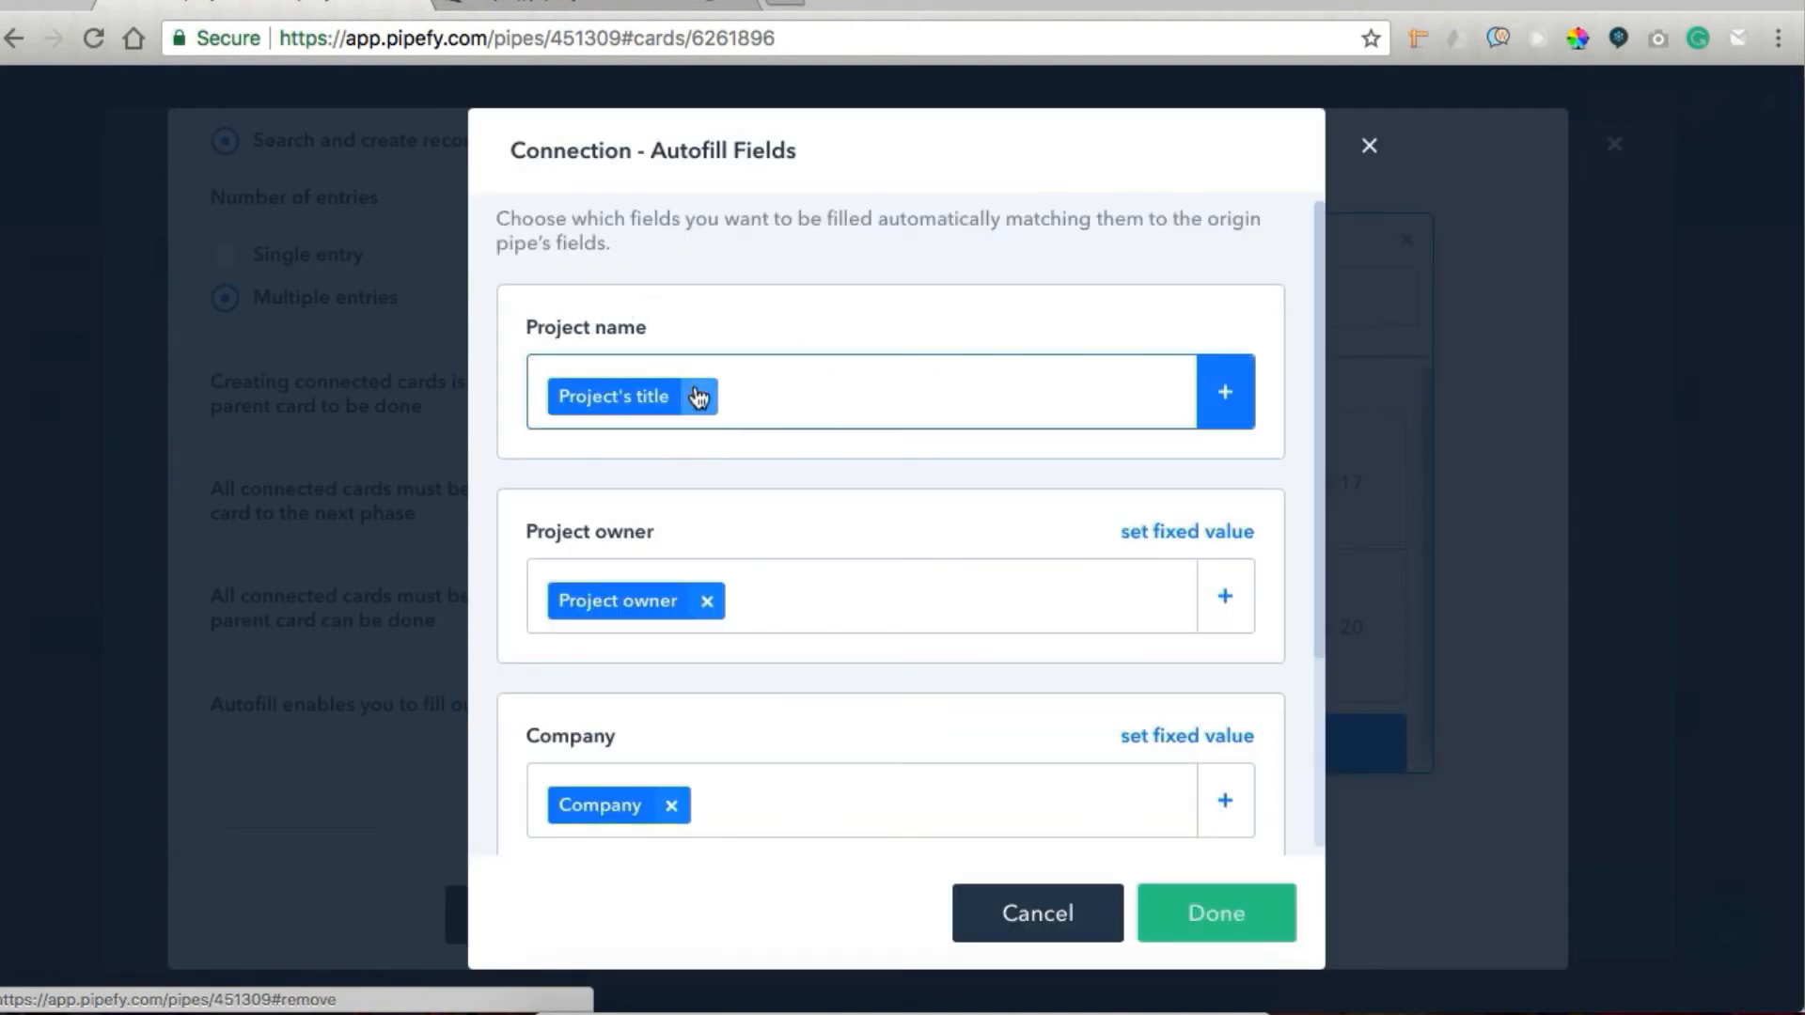
scroll(674, 483, "down", 2)
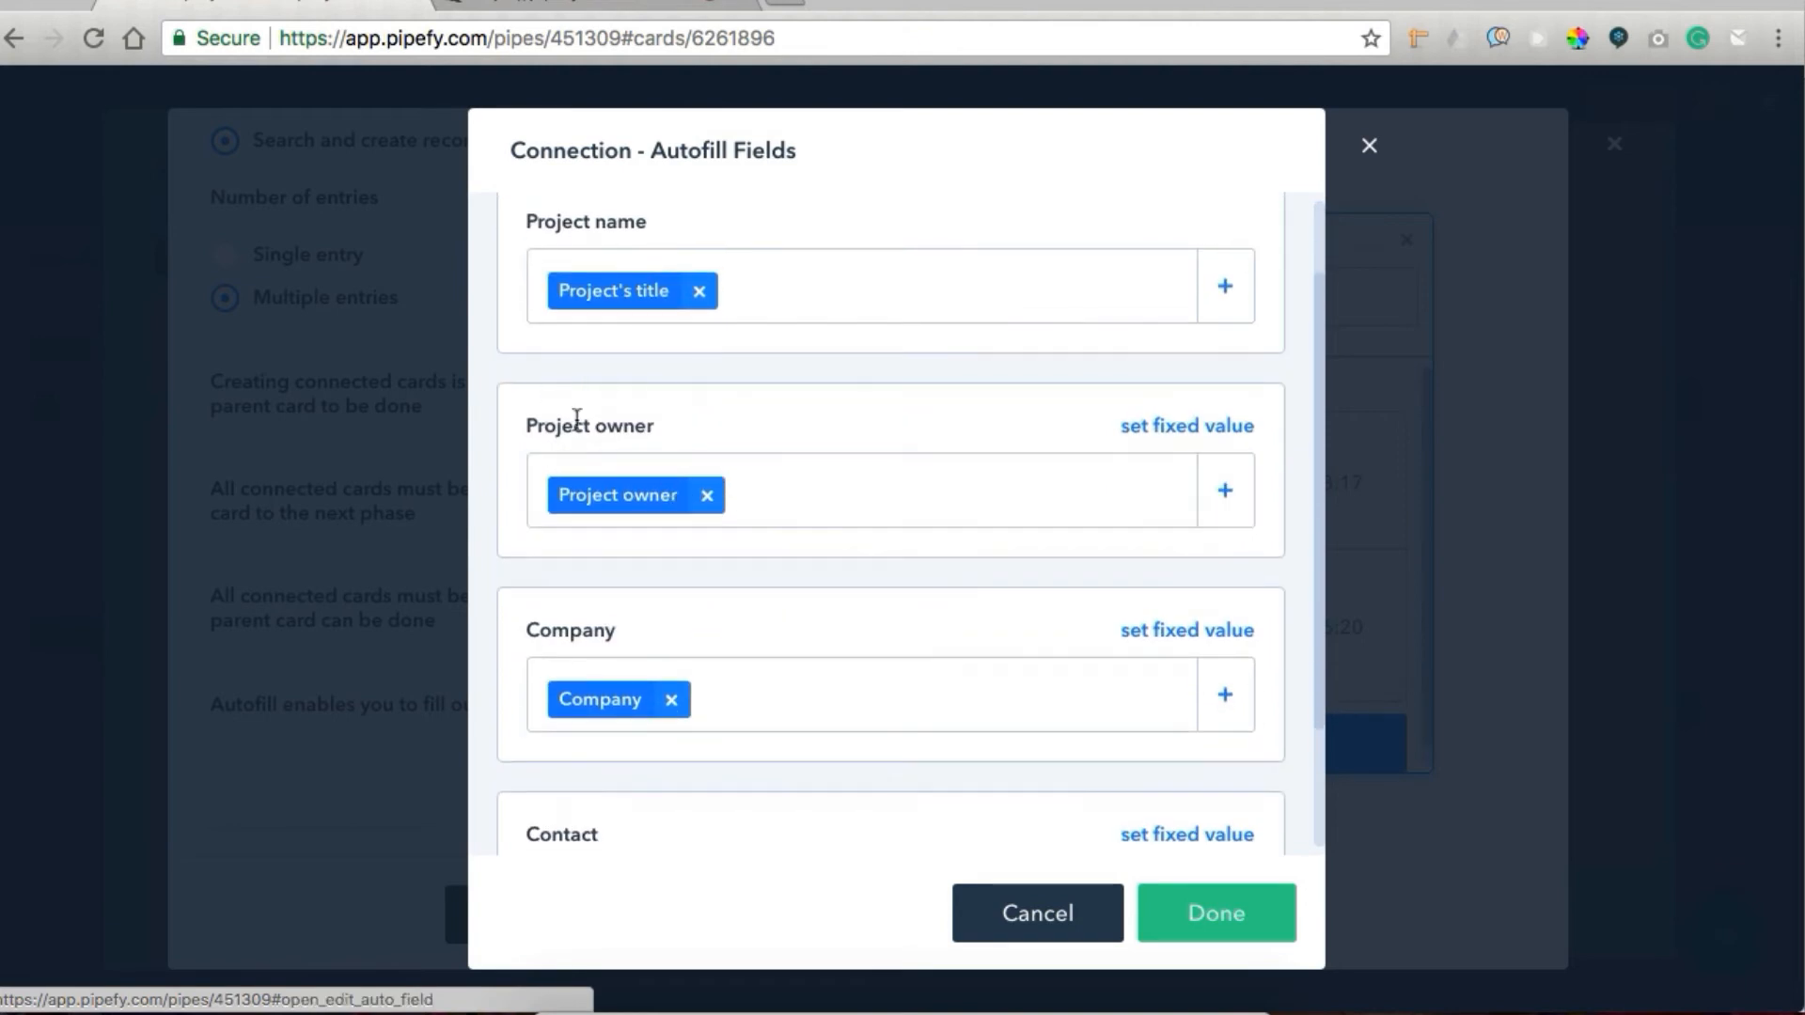
scroll(664, 533, "down", 3)
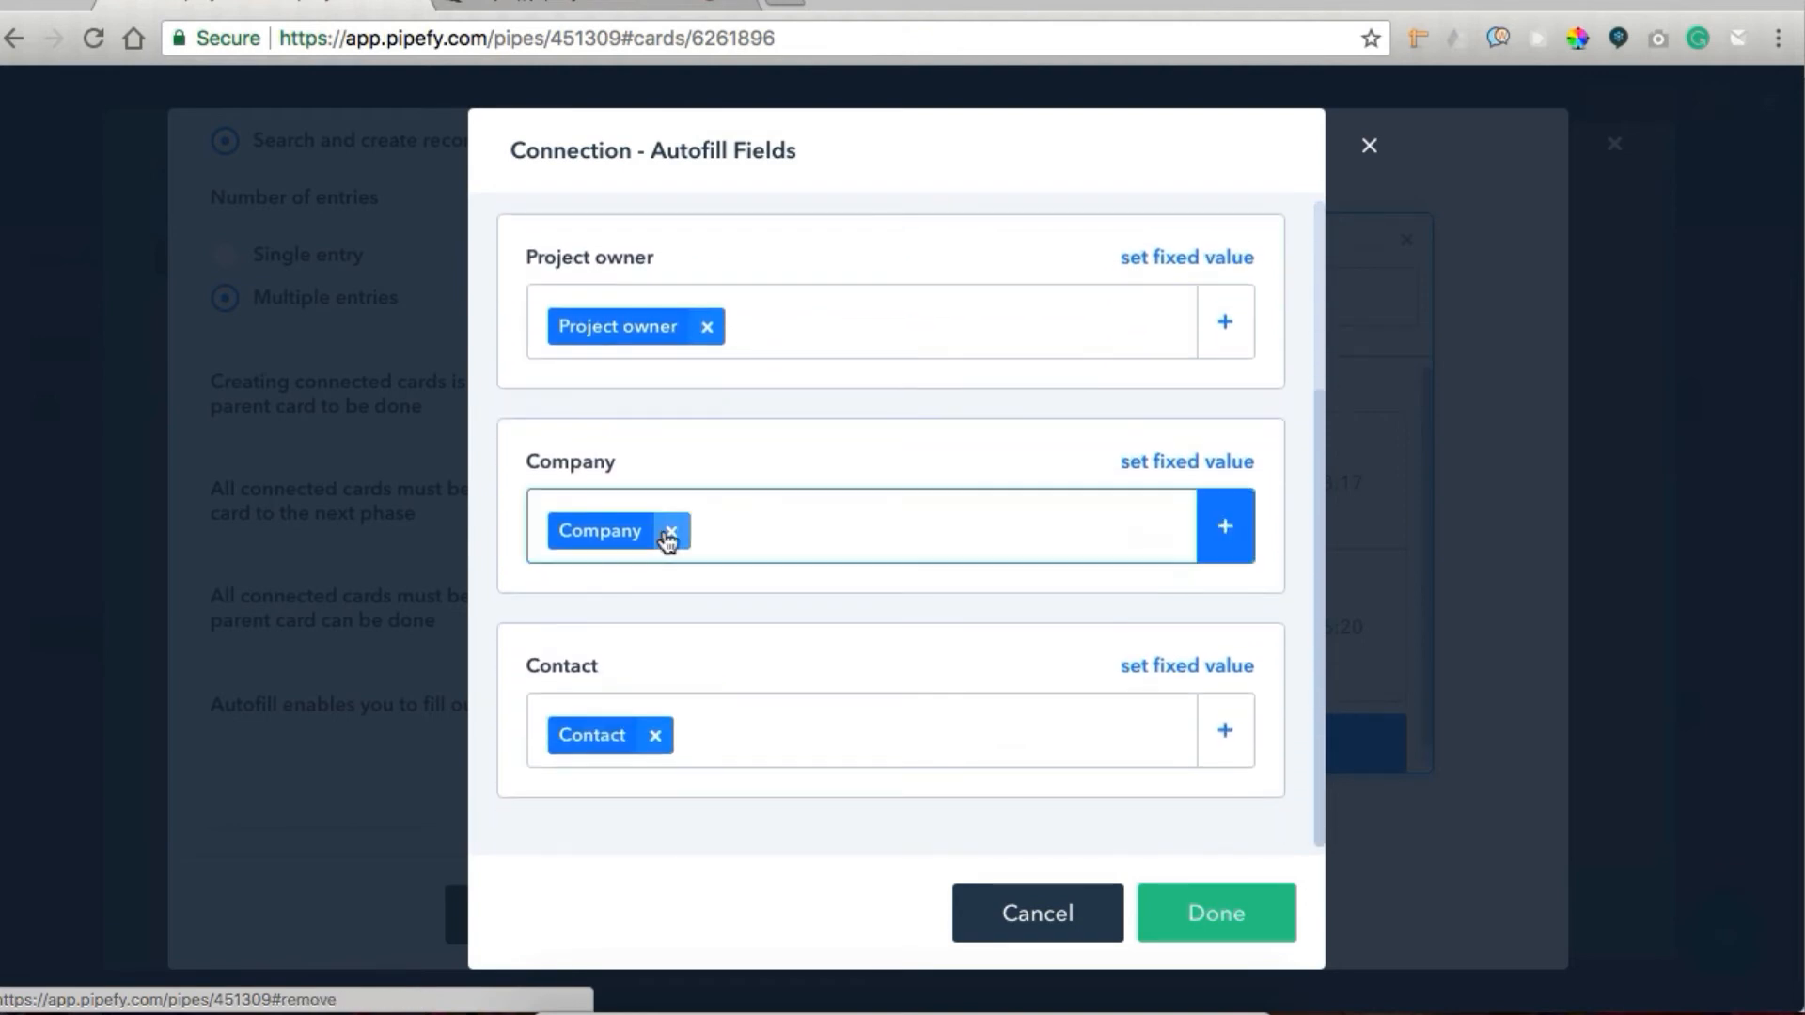
left_click(1257, 935)
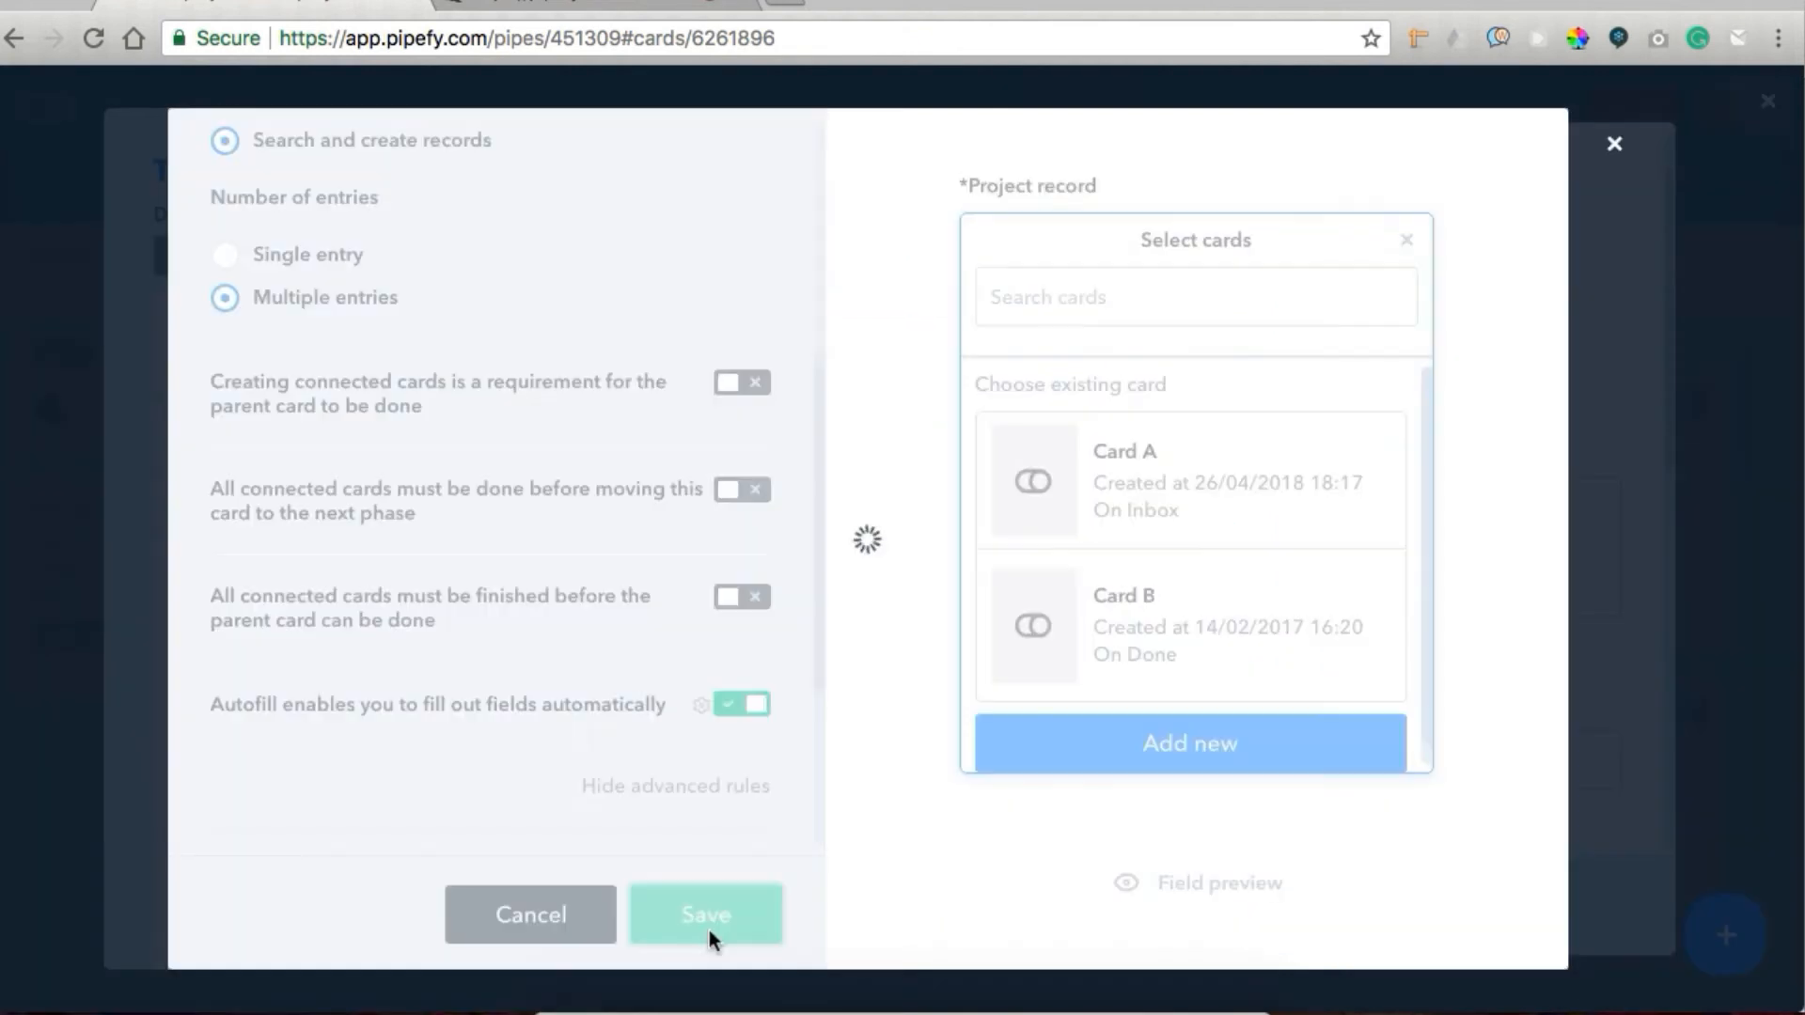
left_click(709, 929)
Set the project's value to 5,500.00 and assign the High priority label on the Test project 01 card.
scroll(1257, 595, "down", 3)
left_click(1254, 583)
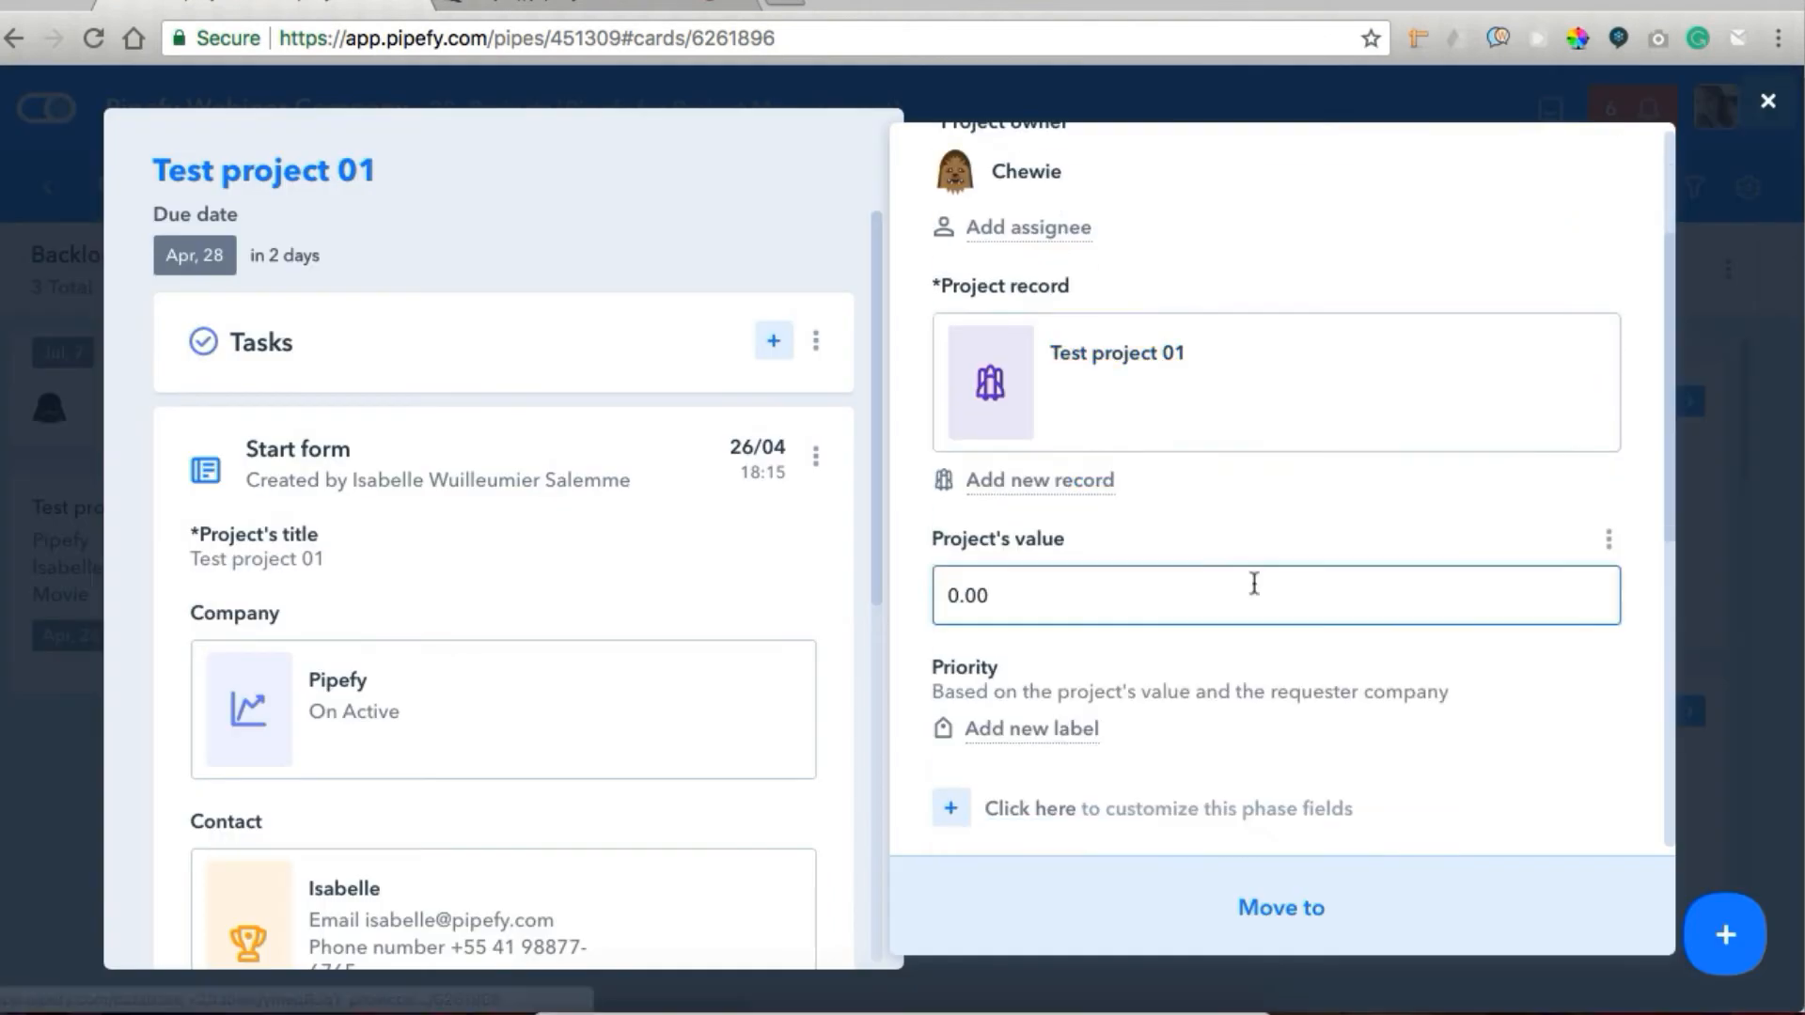
type("550000")
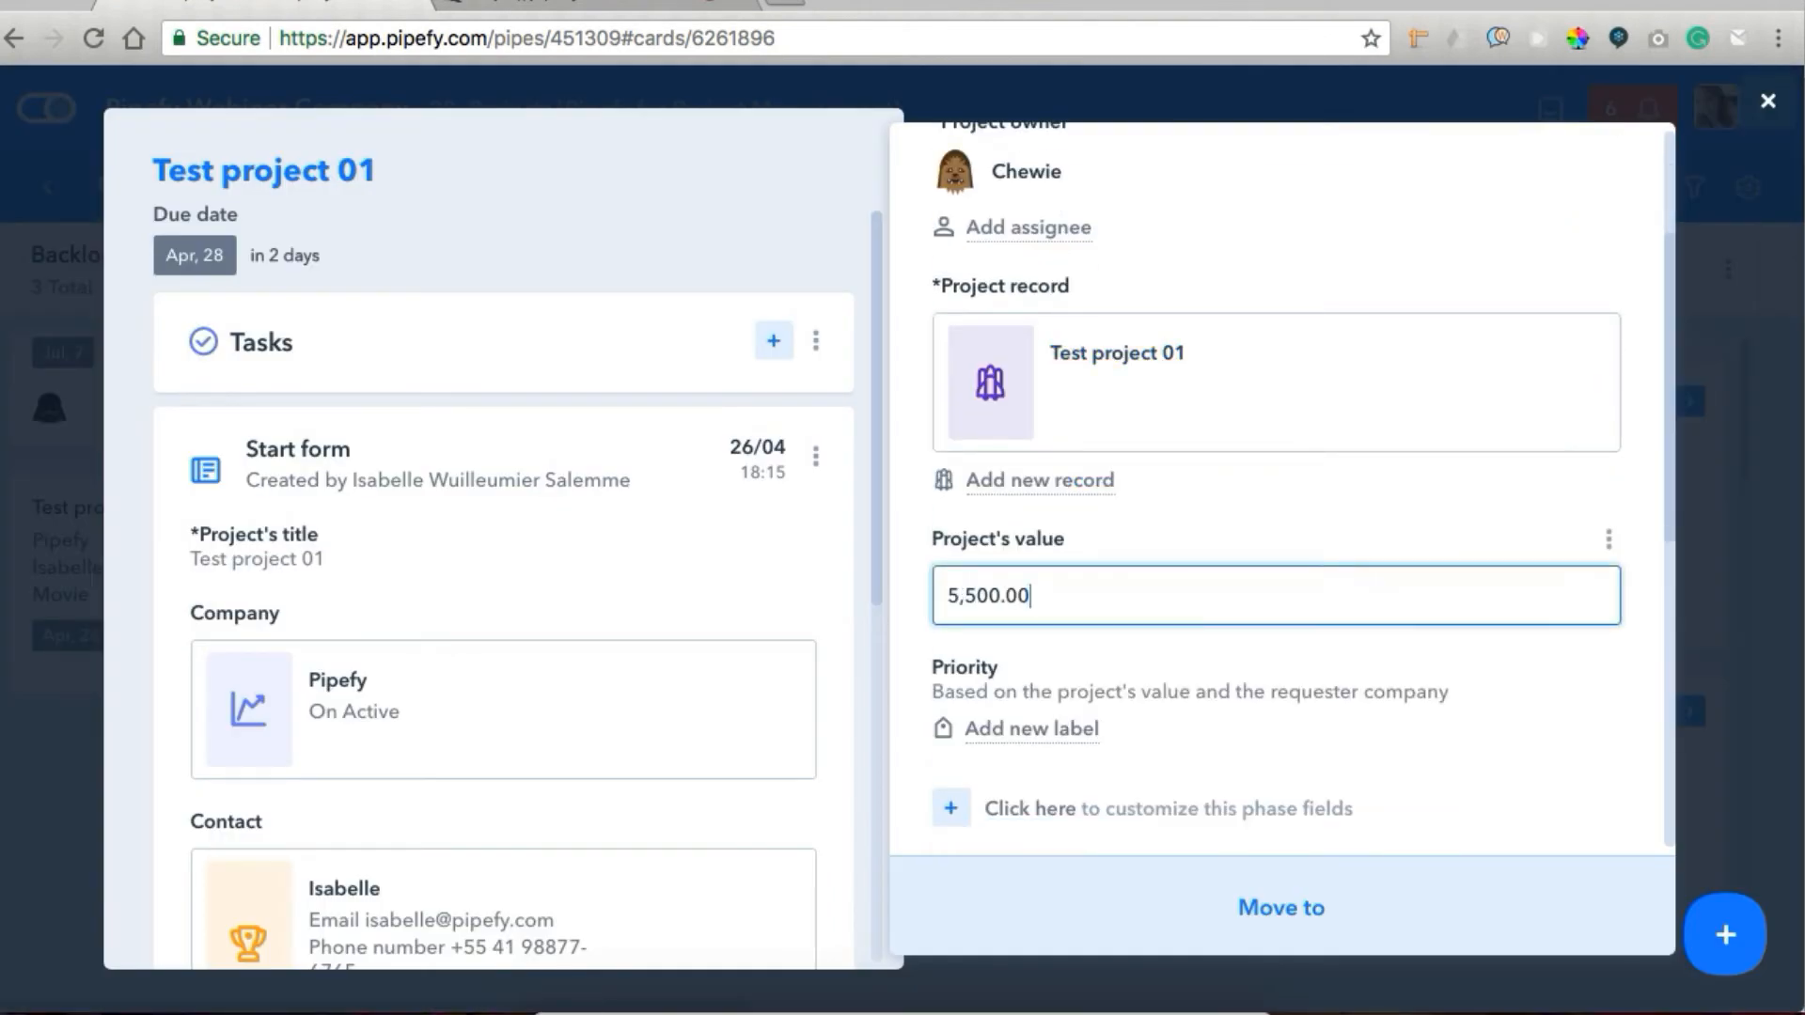
left_click(997, 740)
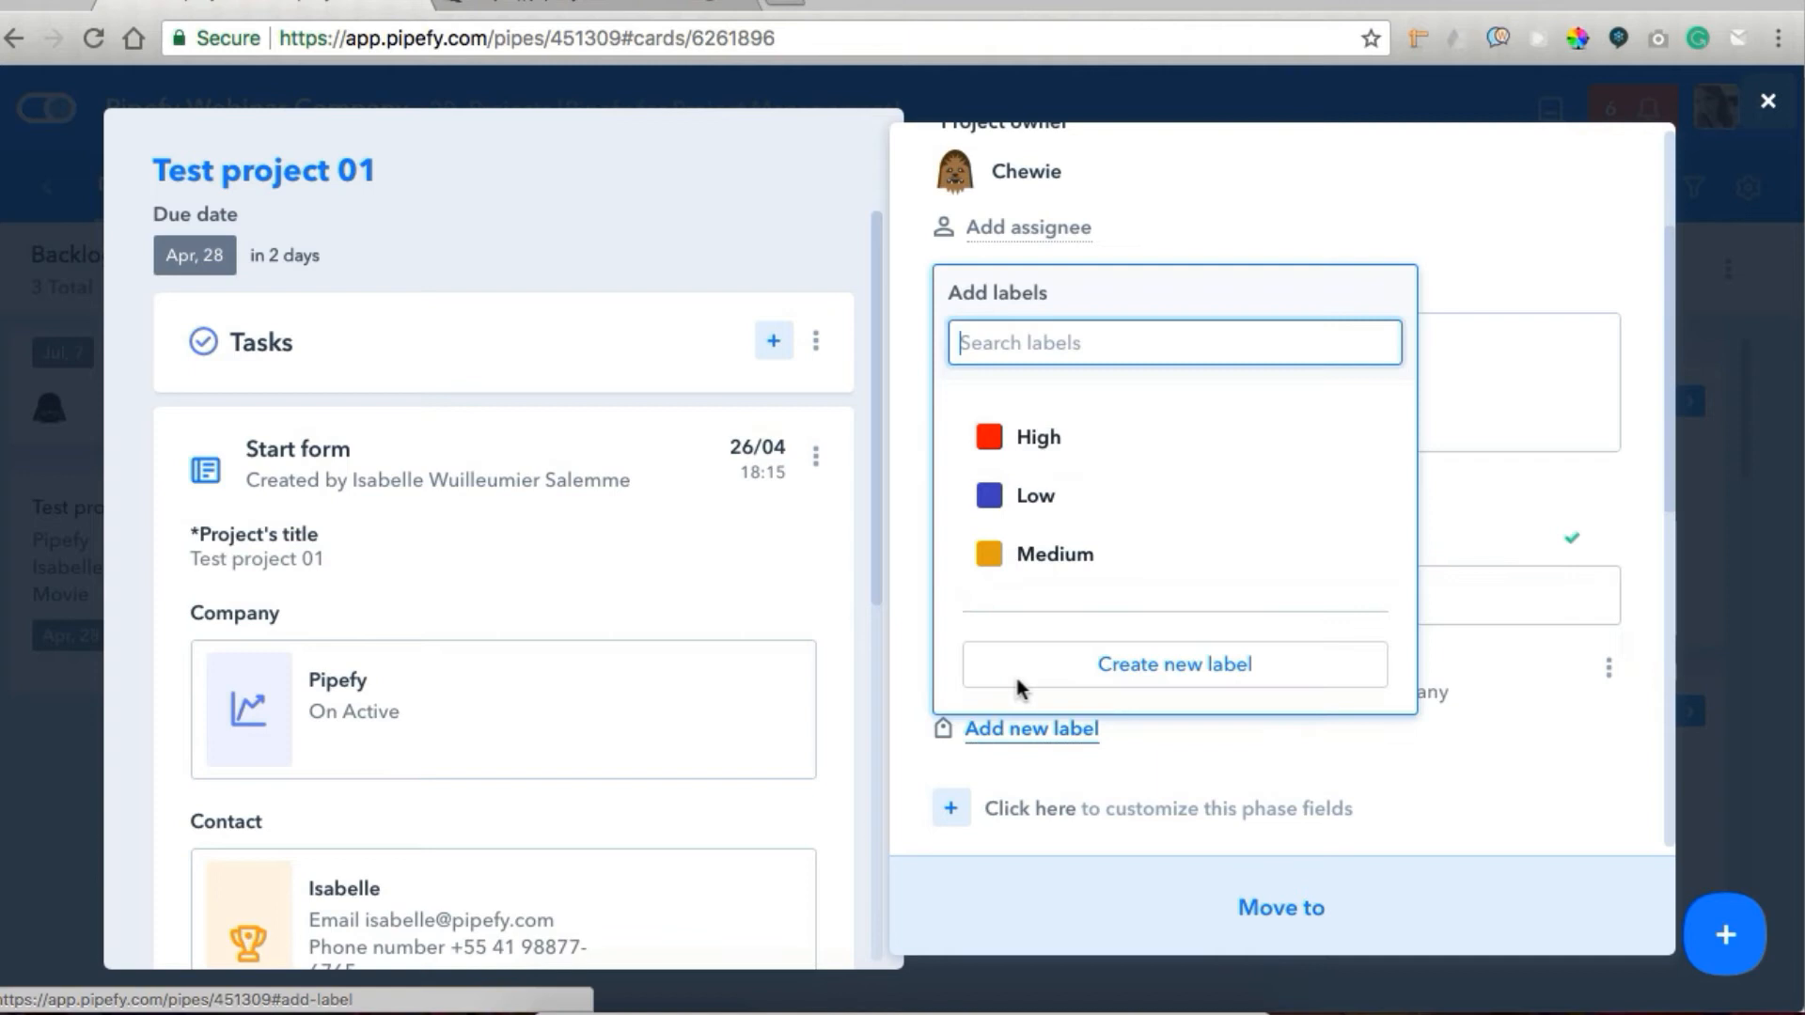
left_click(1049, 454)
scroll(1119, 405, "up", 2)
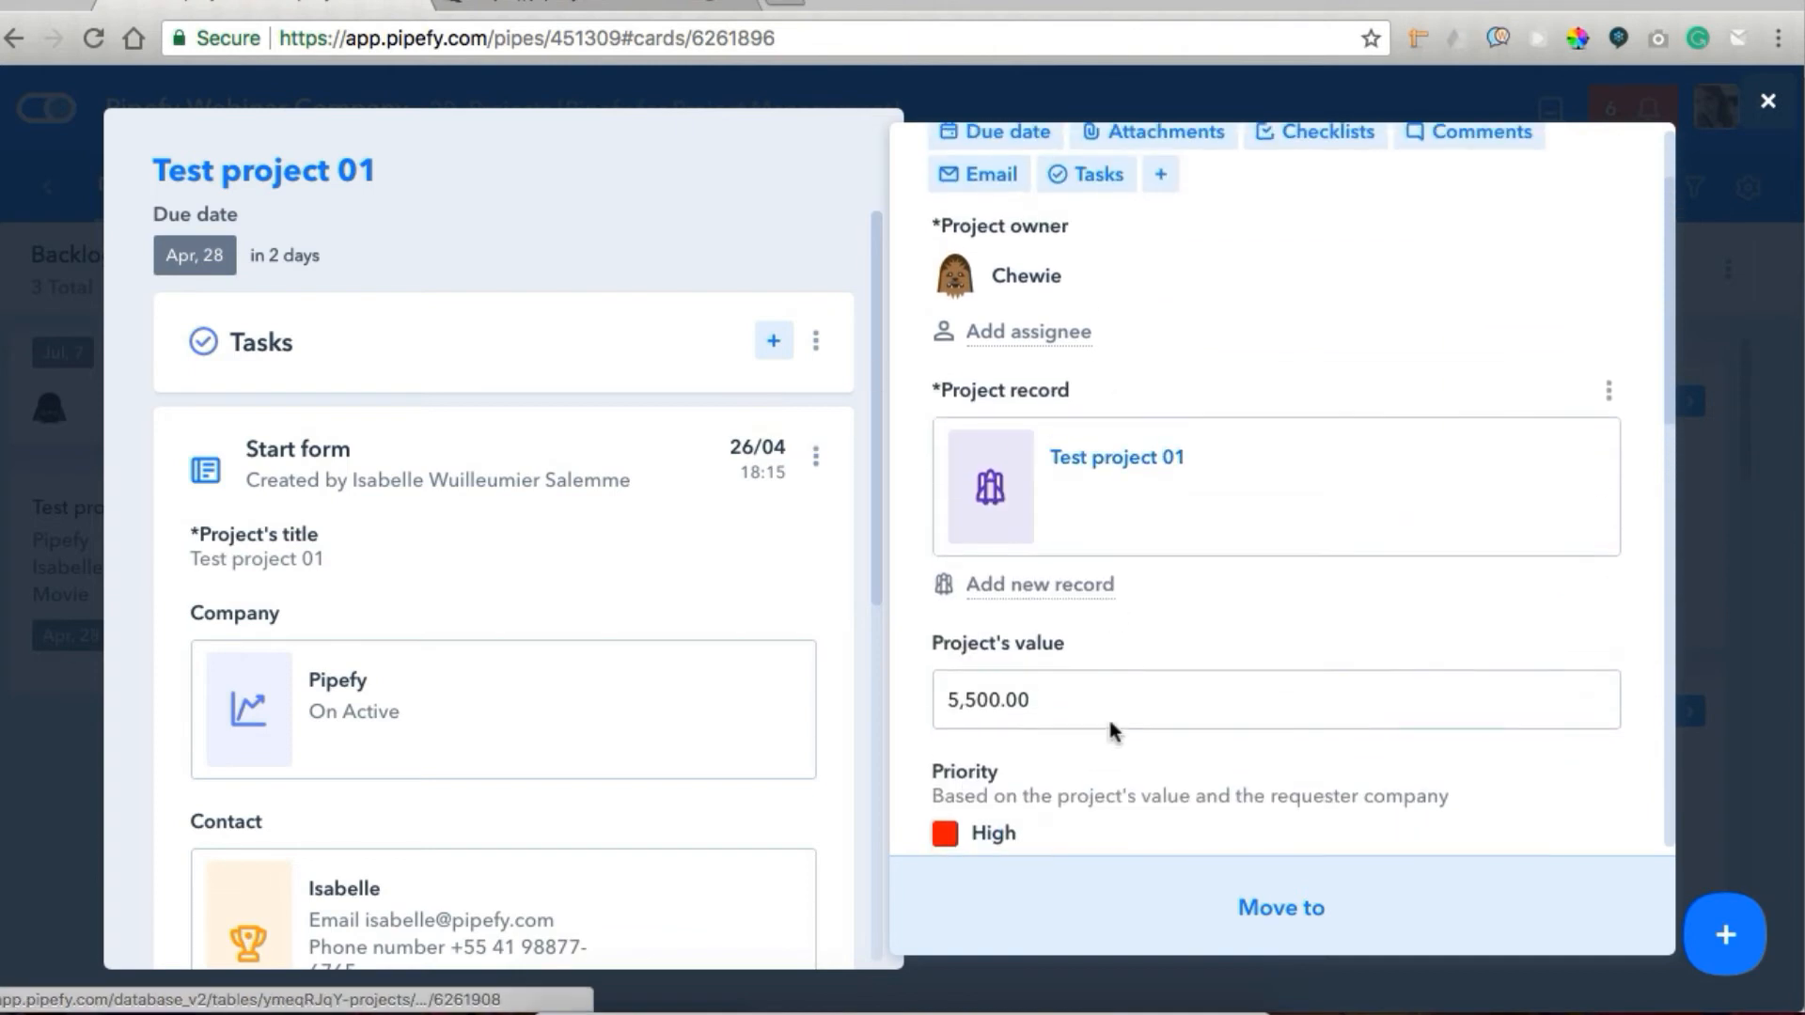
Advance the Test project 01 card from Backlog through the Meeting phase to the Tasks phase.
left_click(1069, 898)
left_click(1027, 707)
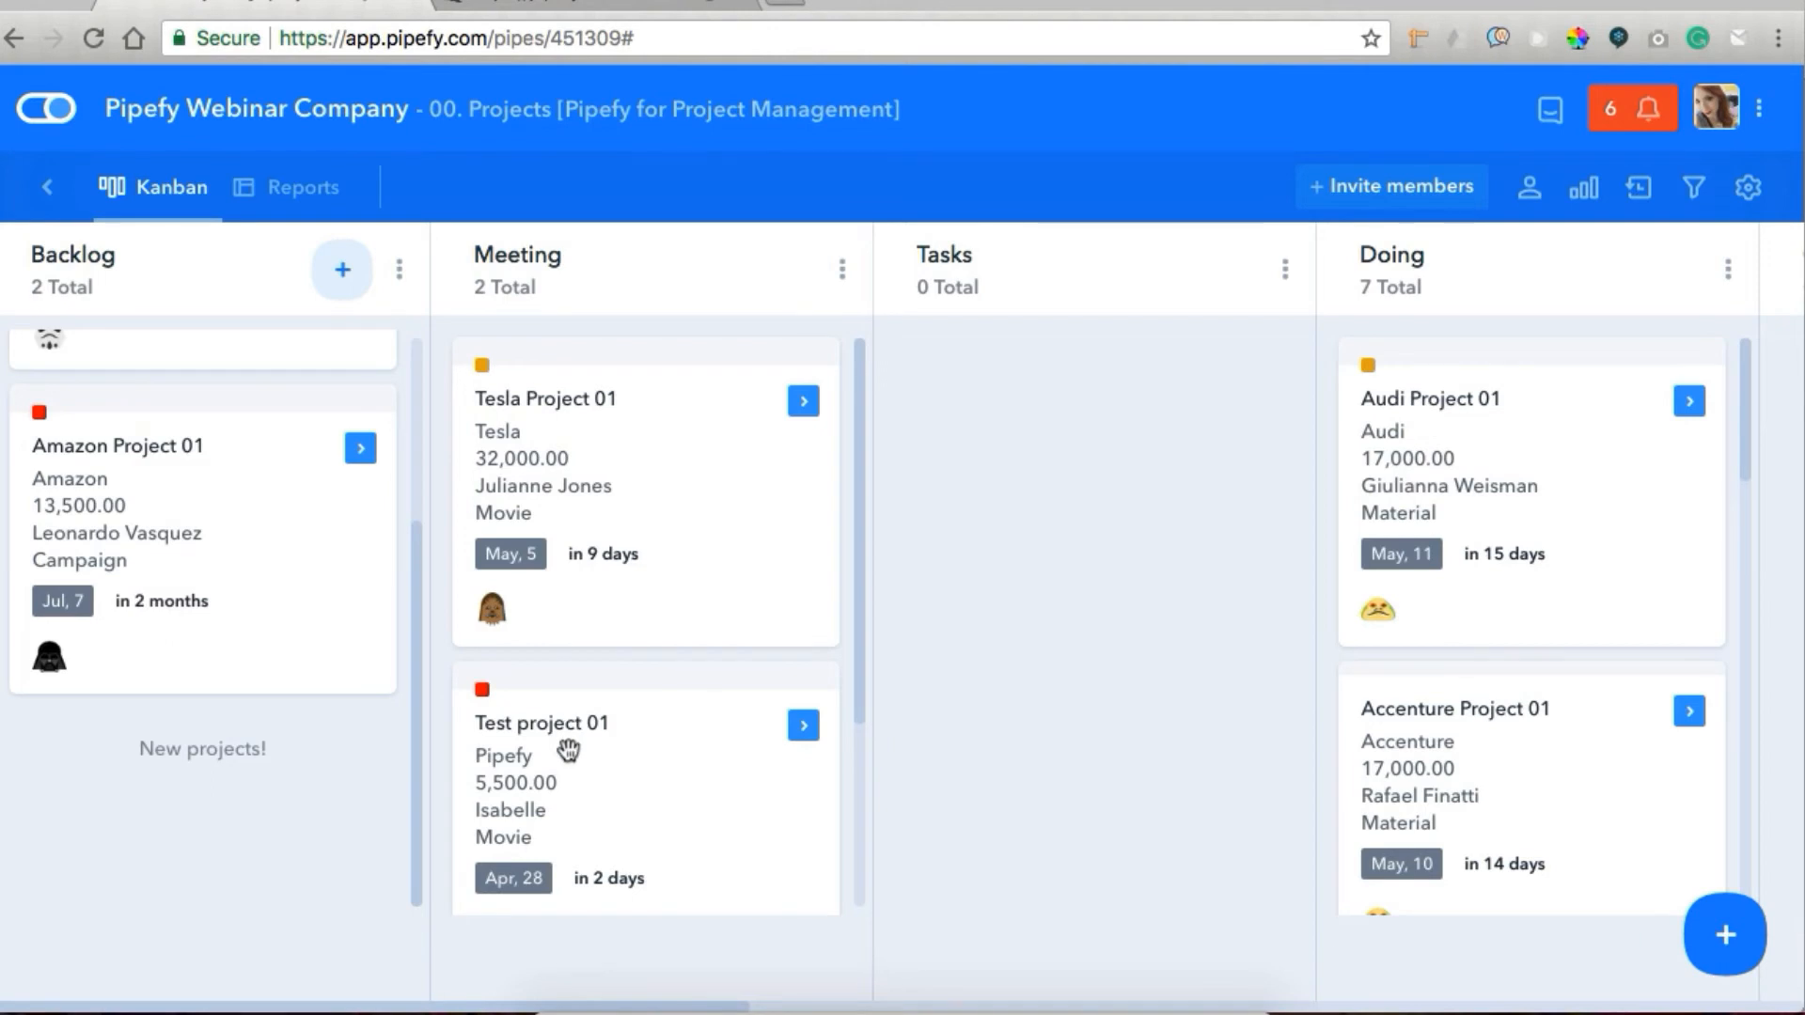
left_click(568, 749)
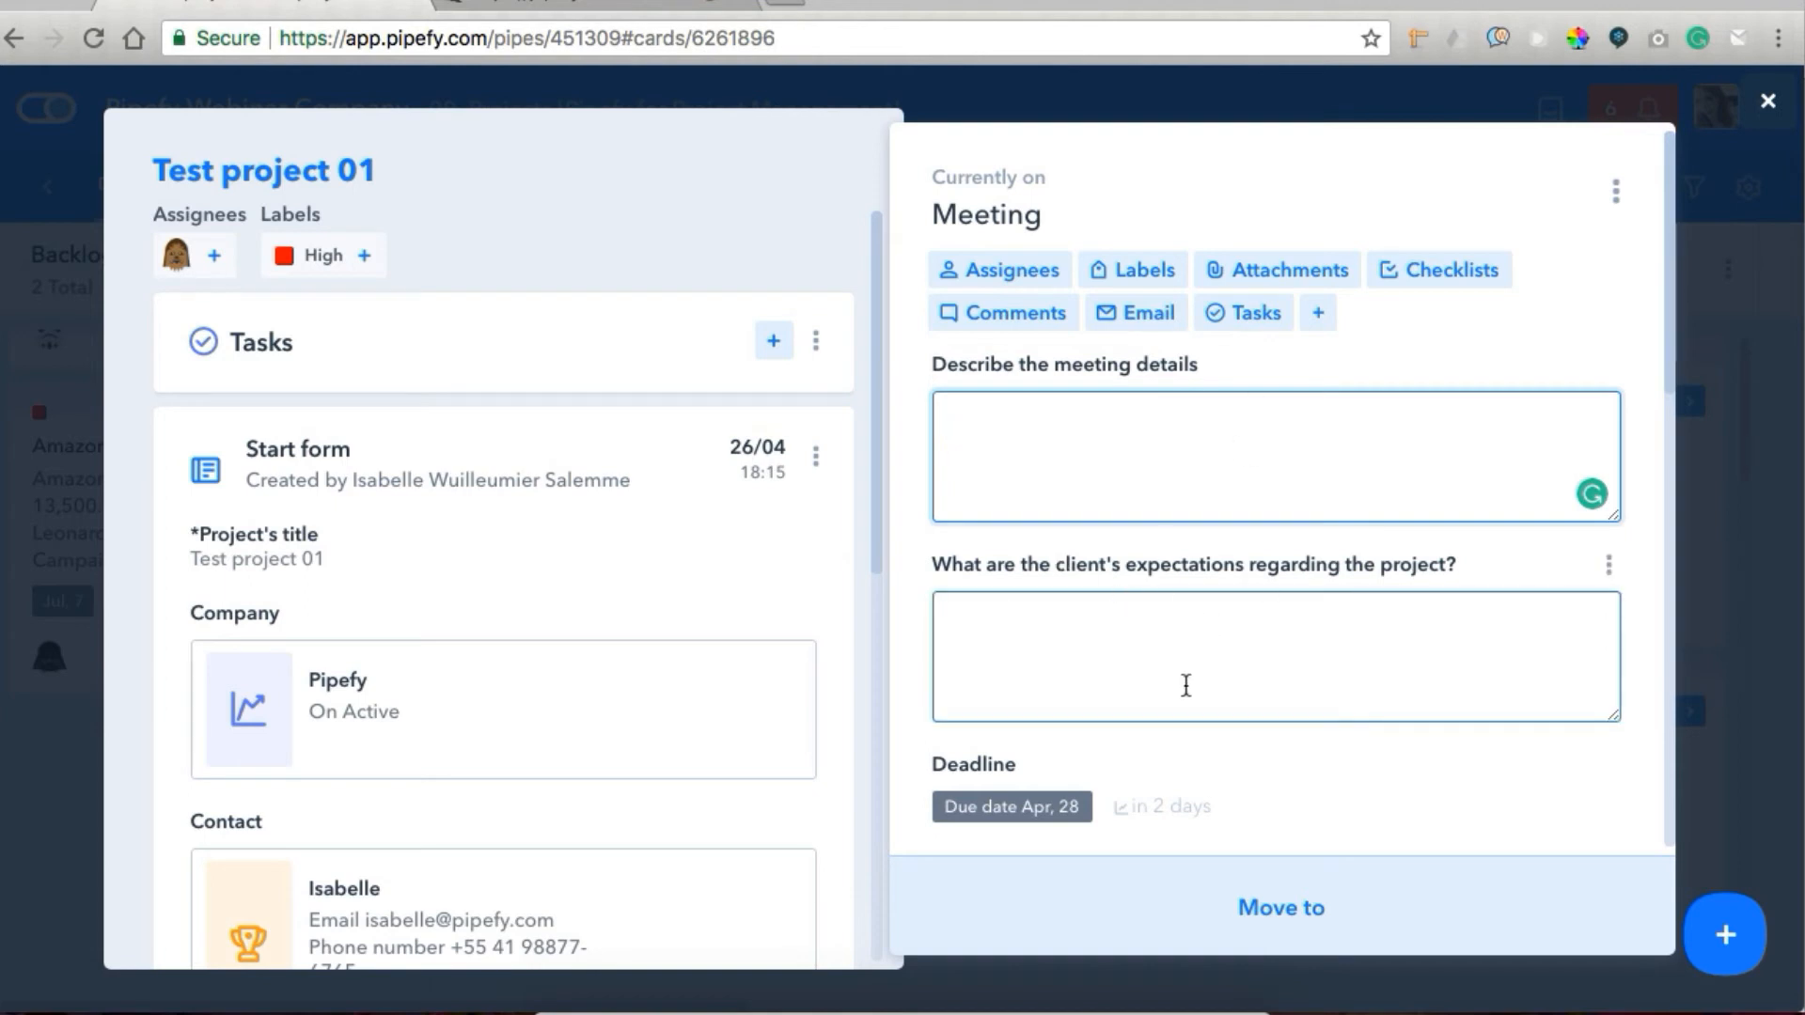
scroll(1186, 687, "down", 3)
left_click(1155, 904)
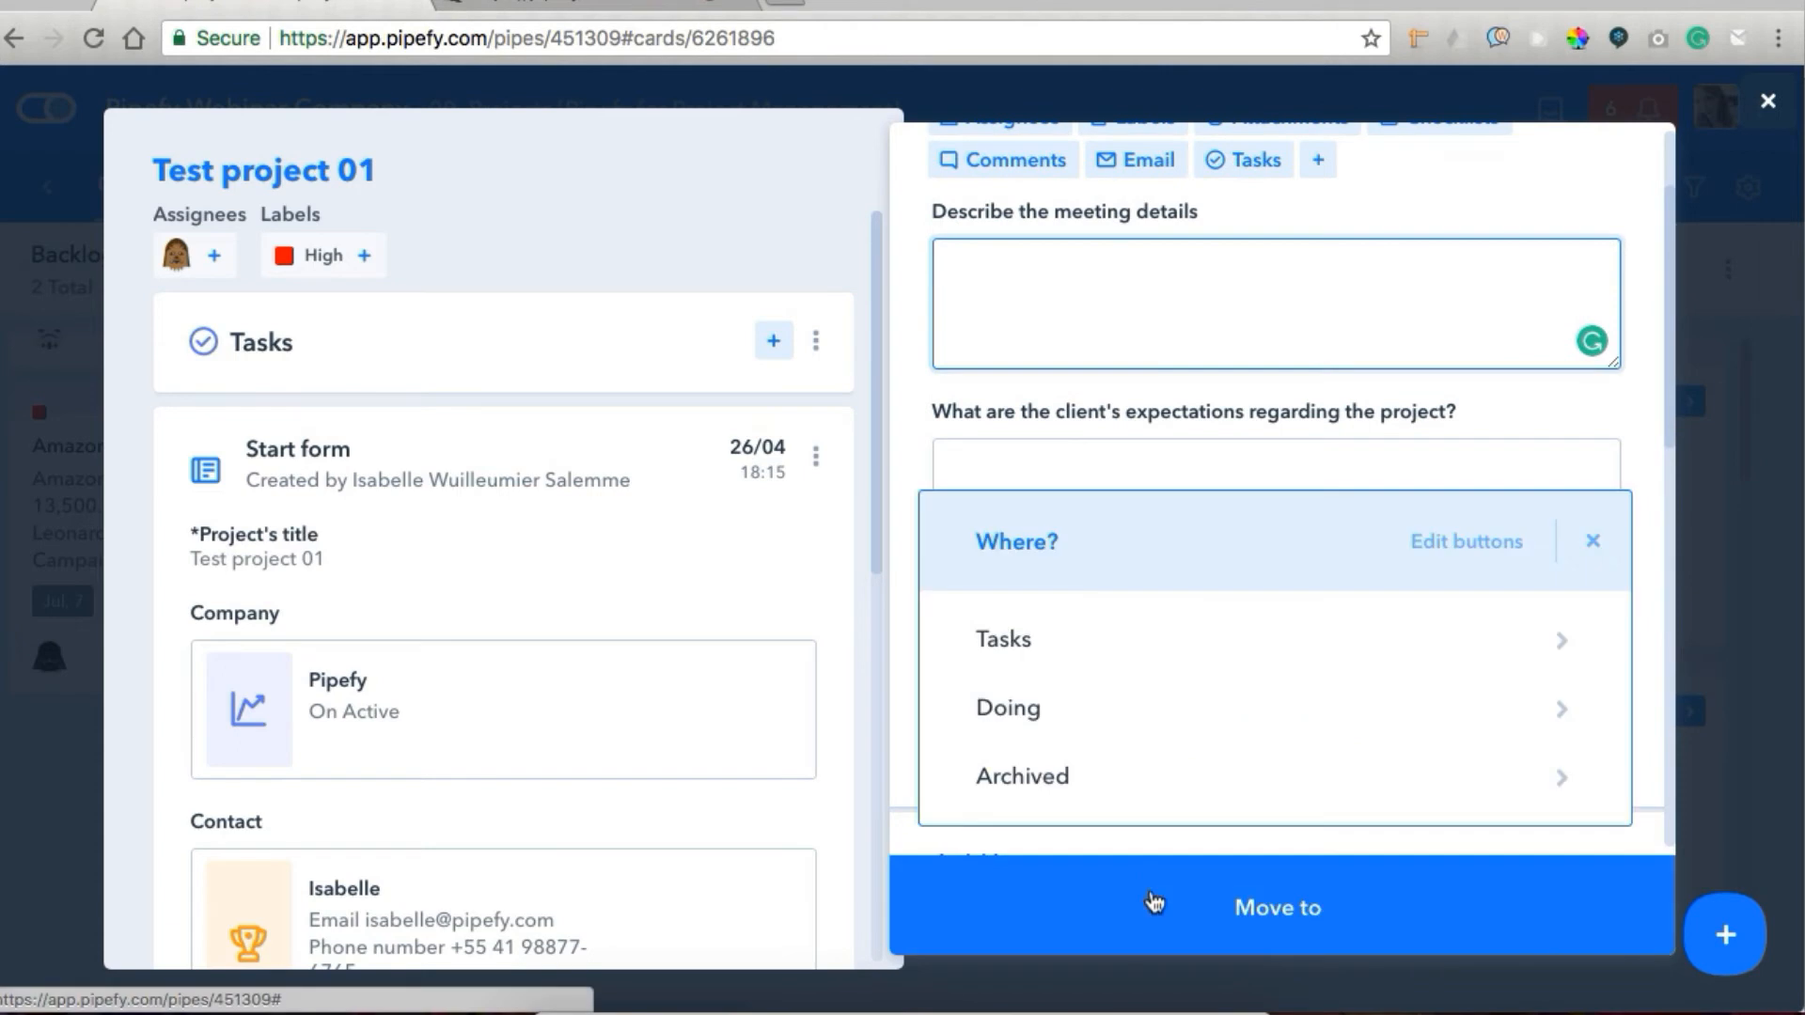
left_click(1129, 645)
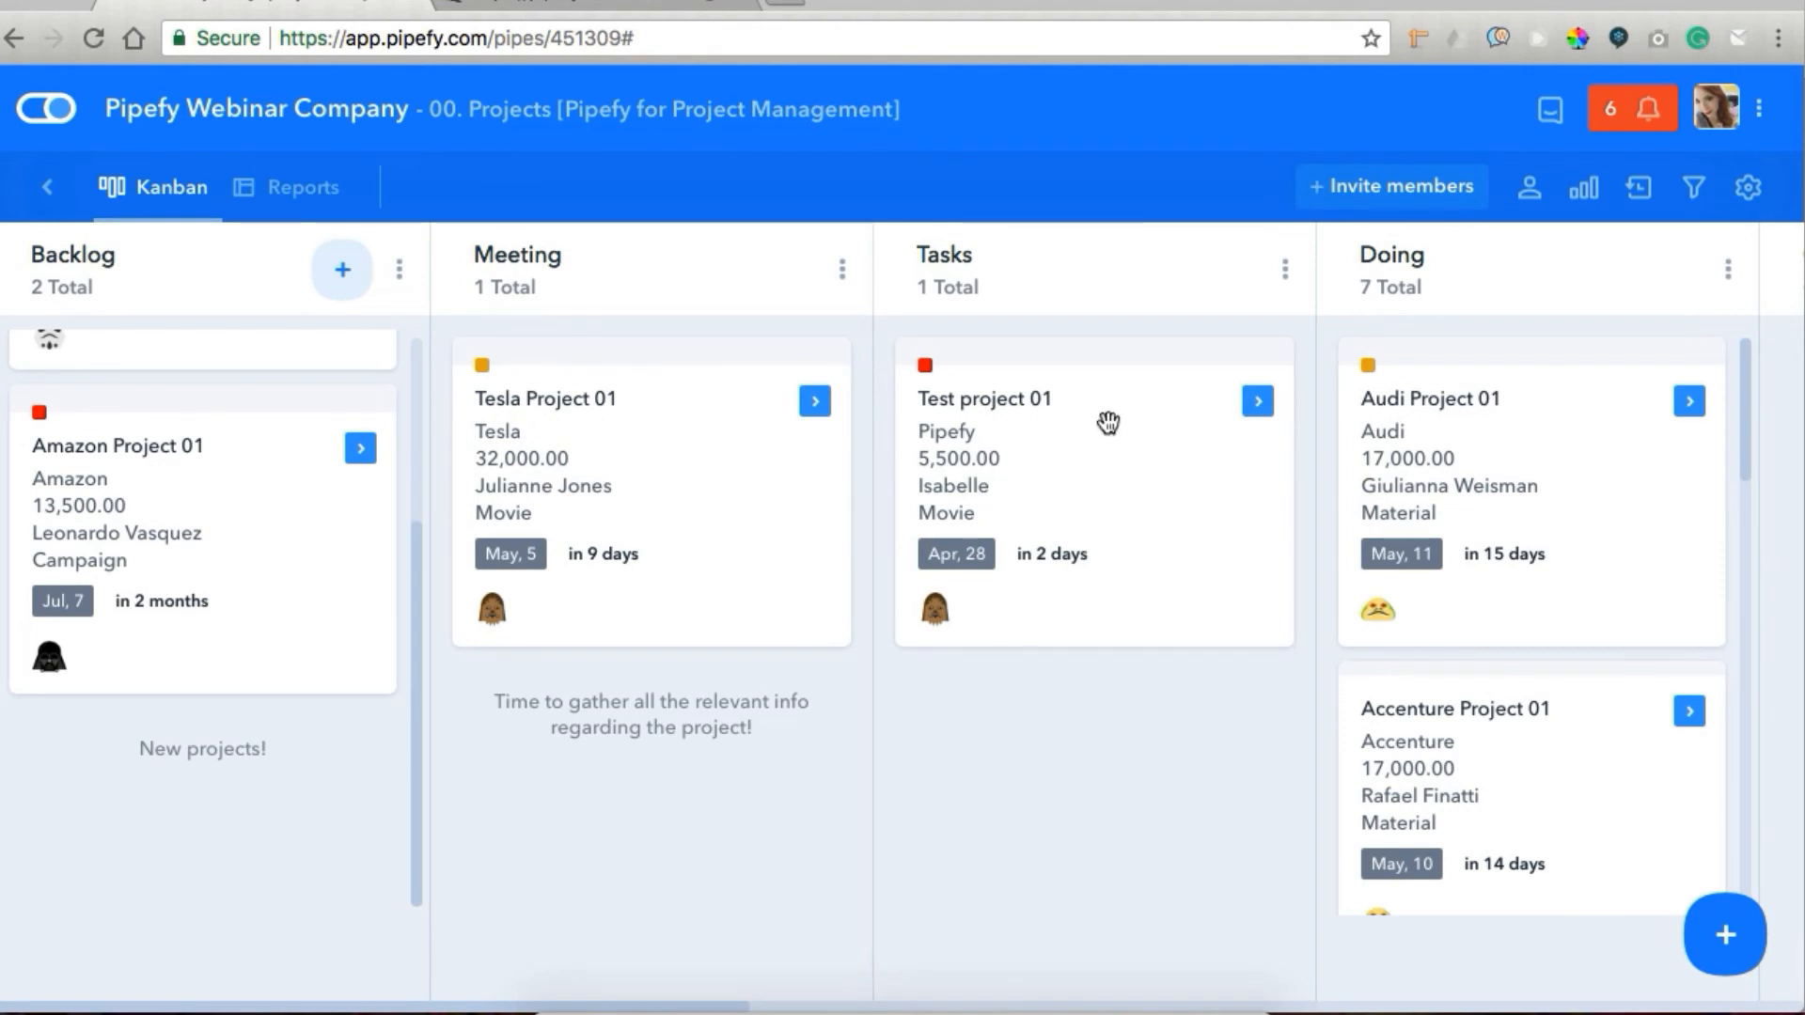
Open the Test project 01 card in the Tasks phase and start a connected task titled Task 01.
left_click(1056, 505)
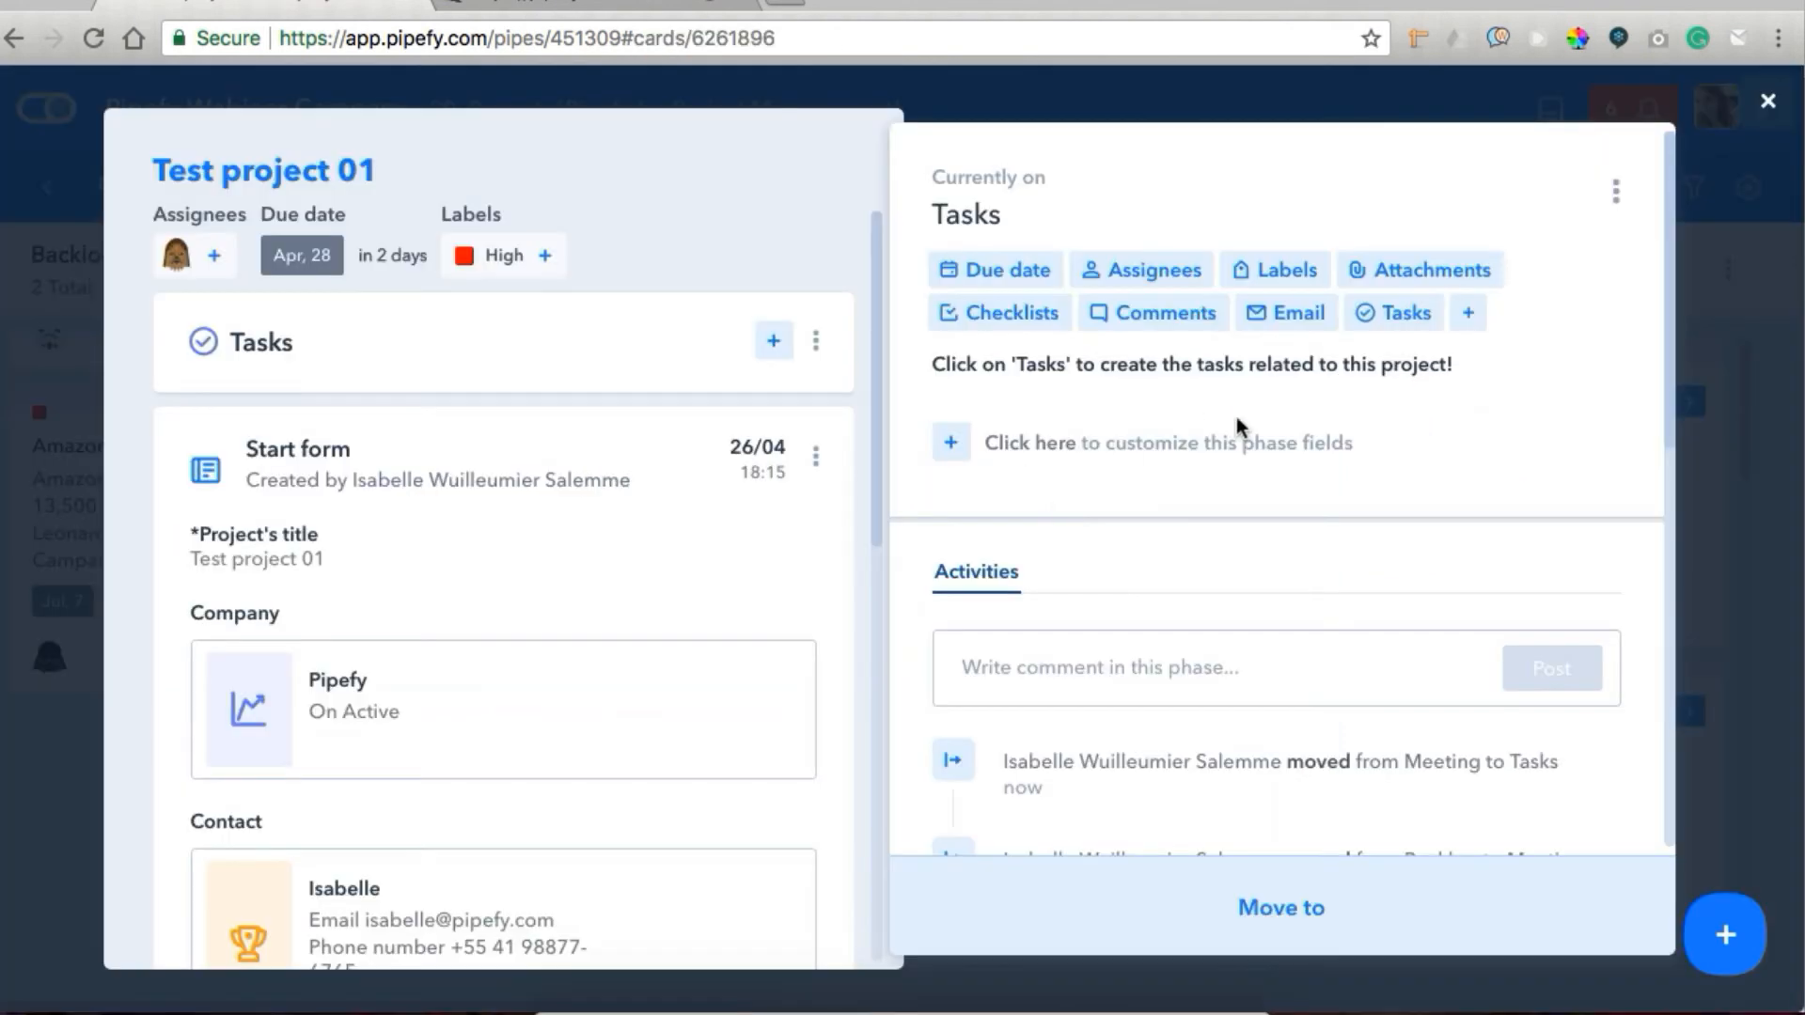
left_click(1401, 324)
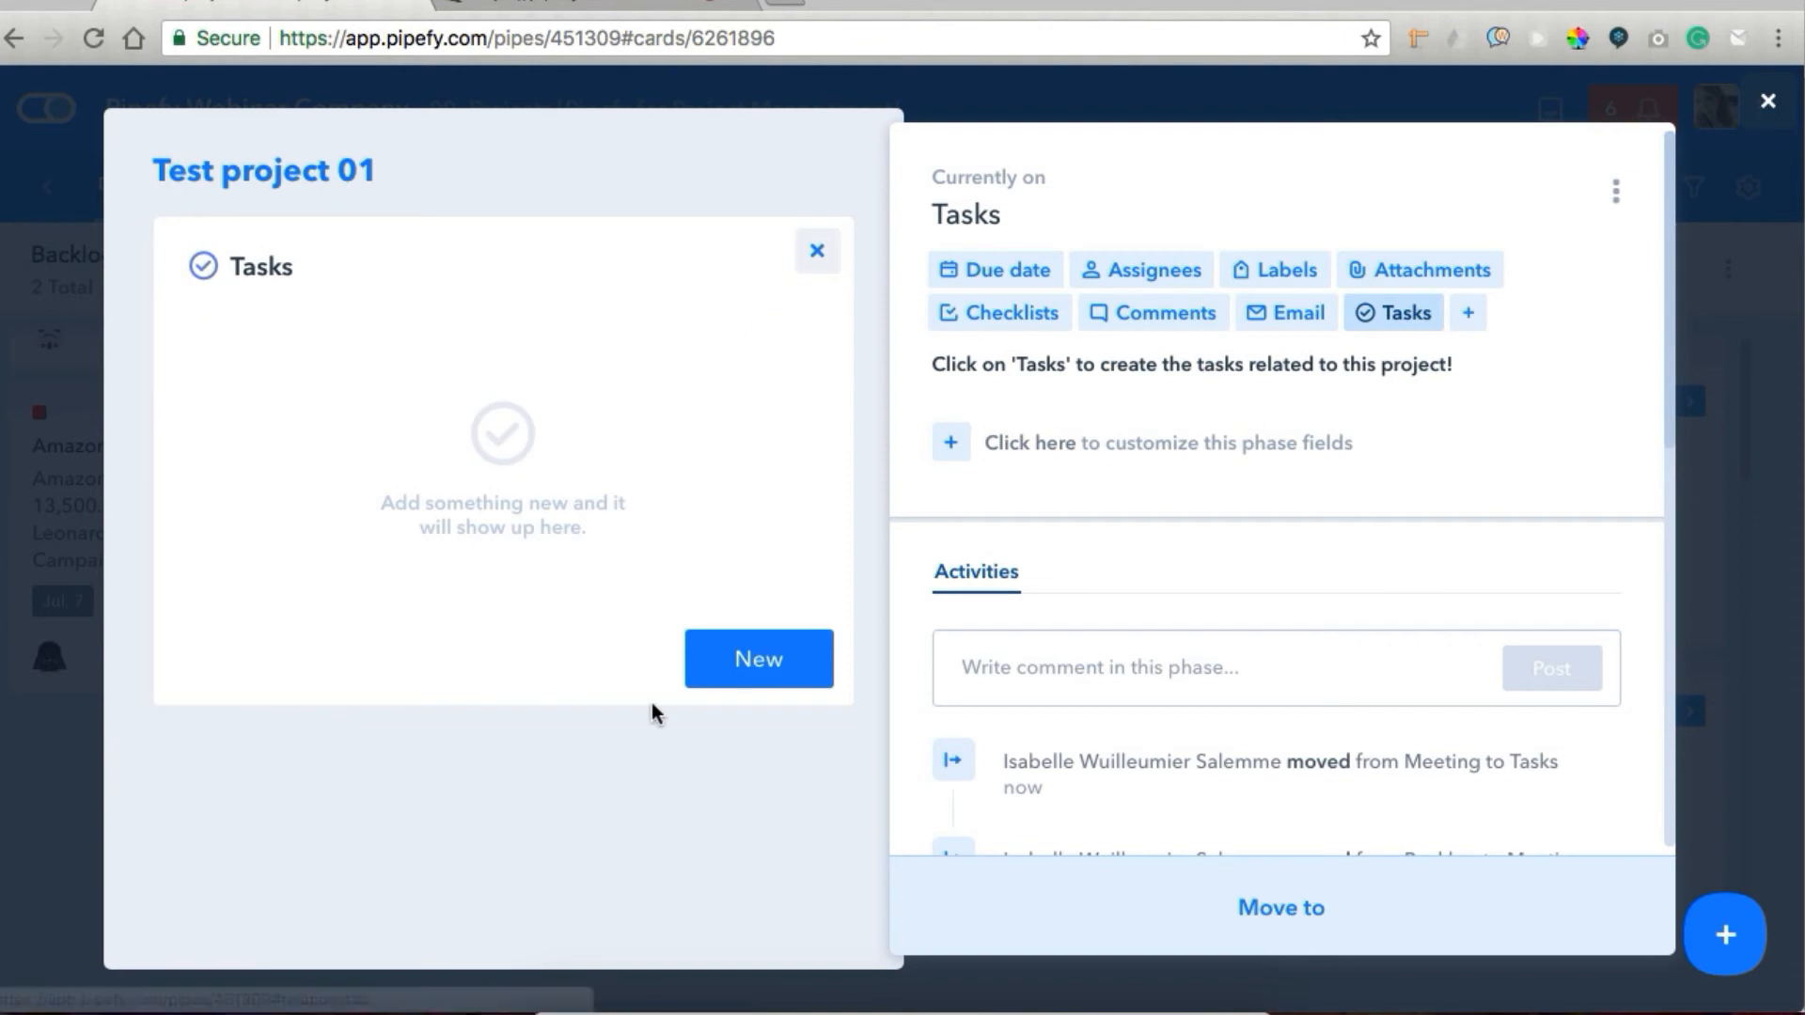
left_click(776, 673)
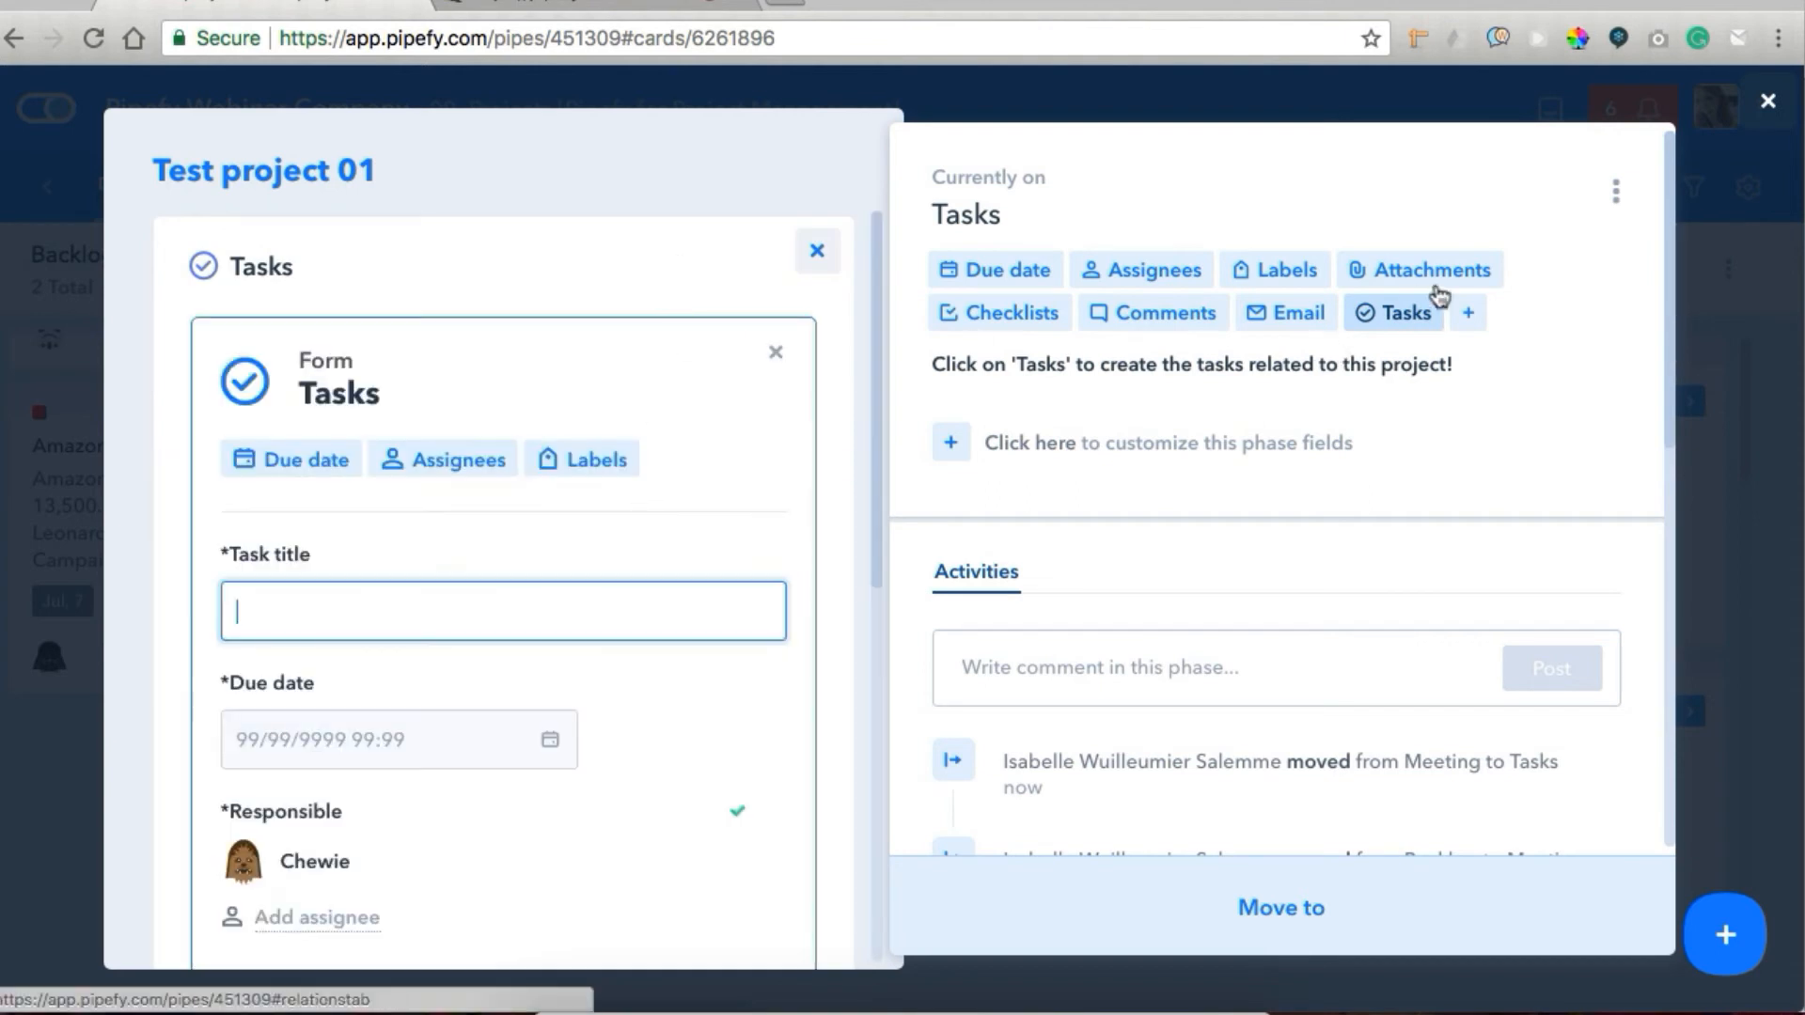
scroll(630, 687, "down", 2)
scroll(620, 682, "up", 1)
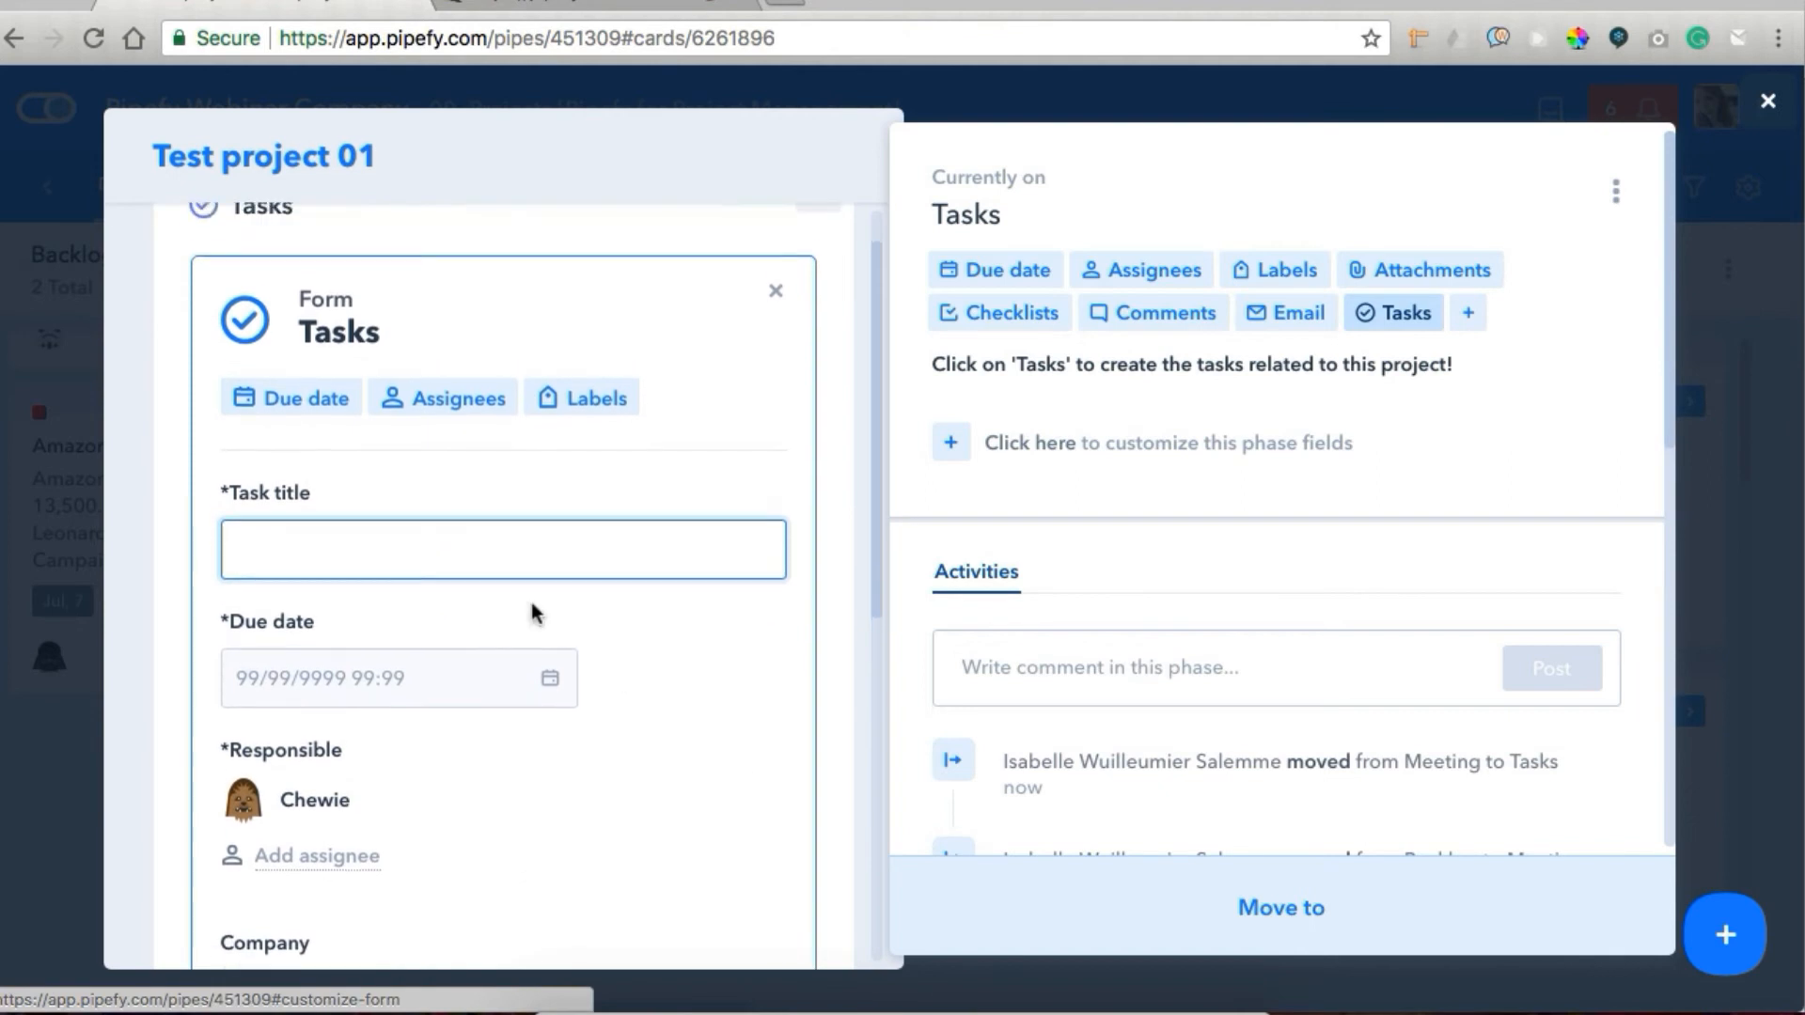
type("Task 01")
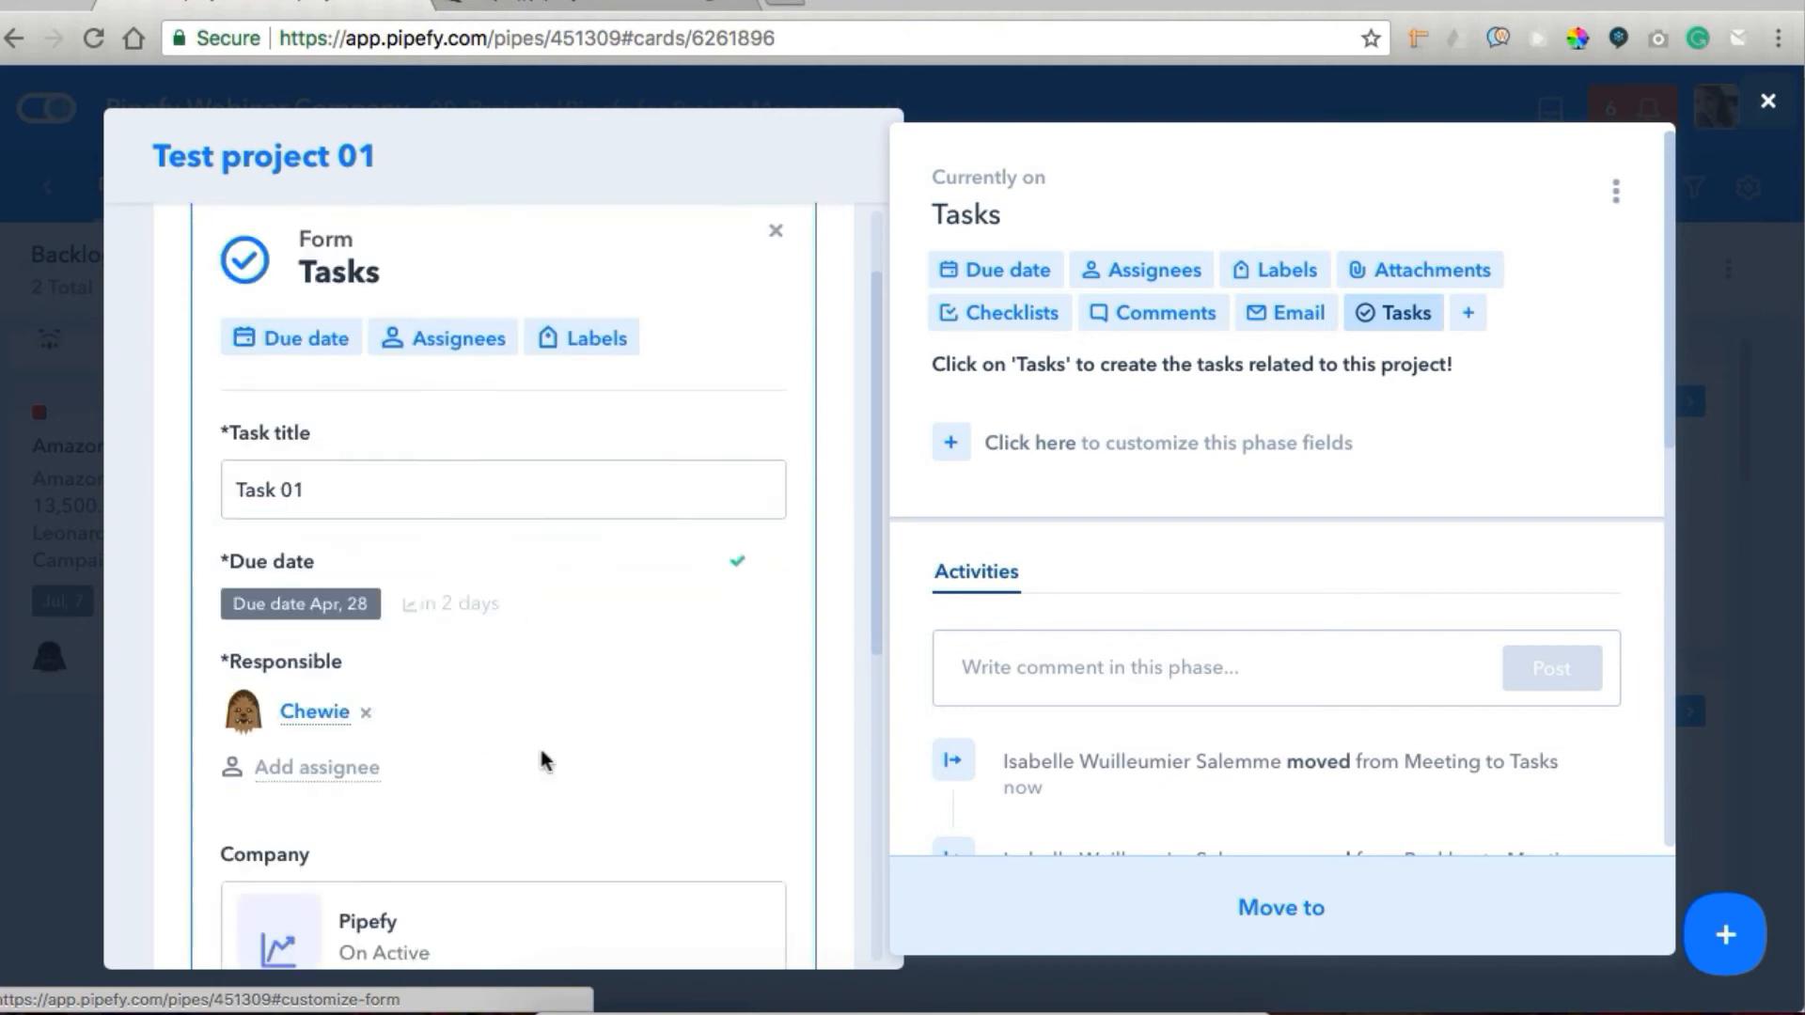
Check the task form's autofilled fields and linked Pipefy company record, and create the Task 01 card.
scroll(544, 759, "down", 2)
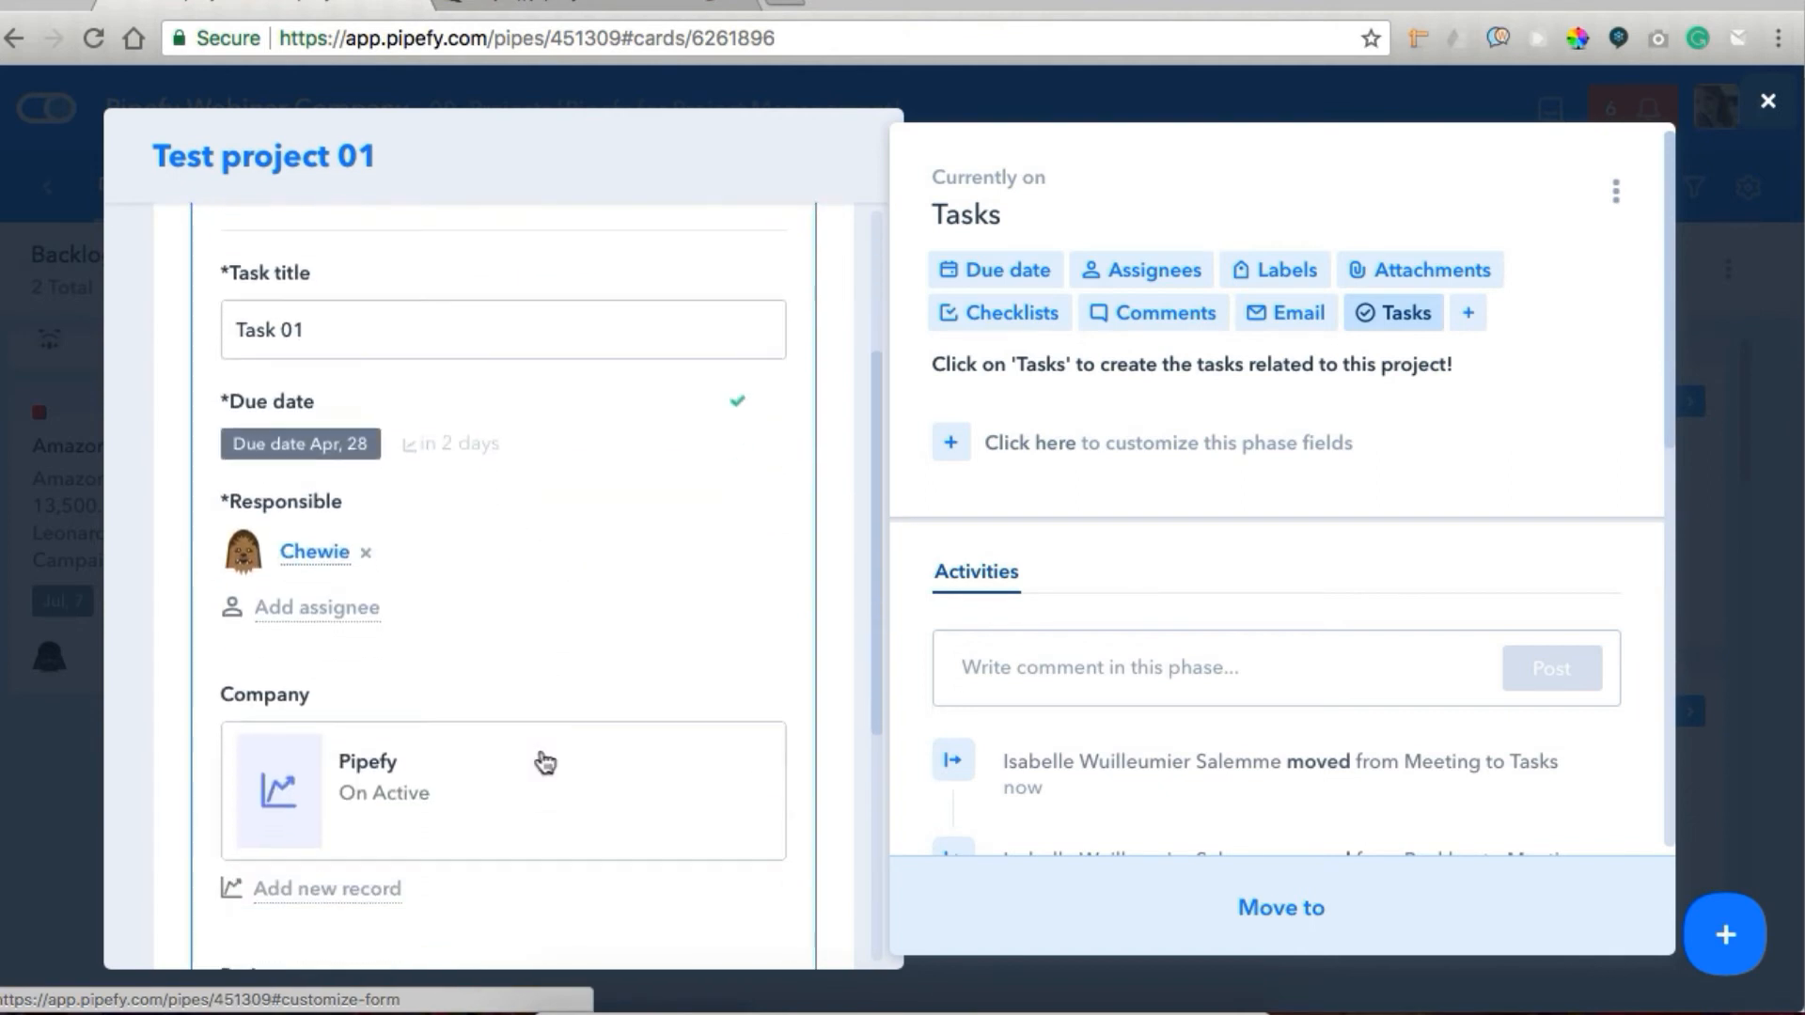
scroll(405, 536, "down", 3)
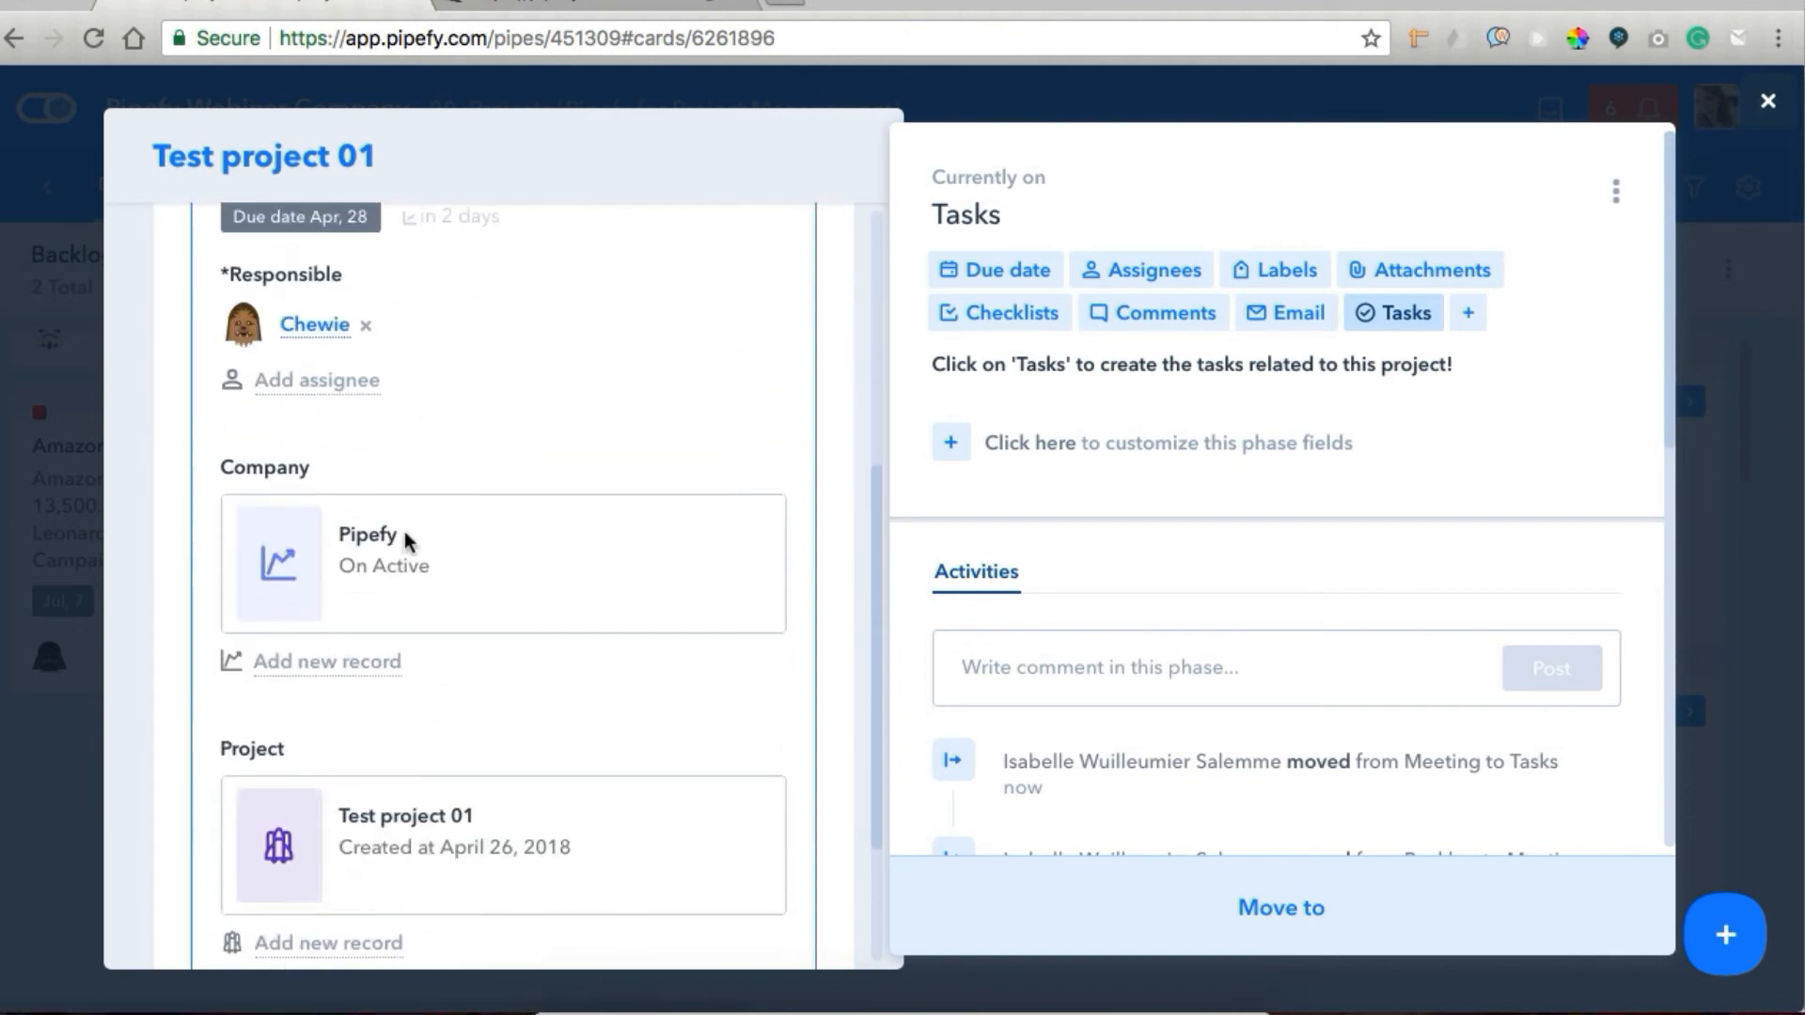
left_click(343, 587)
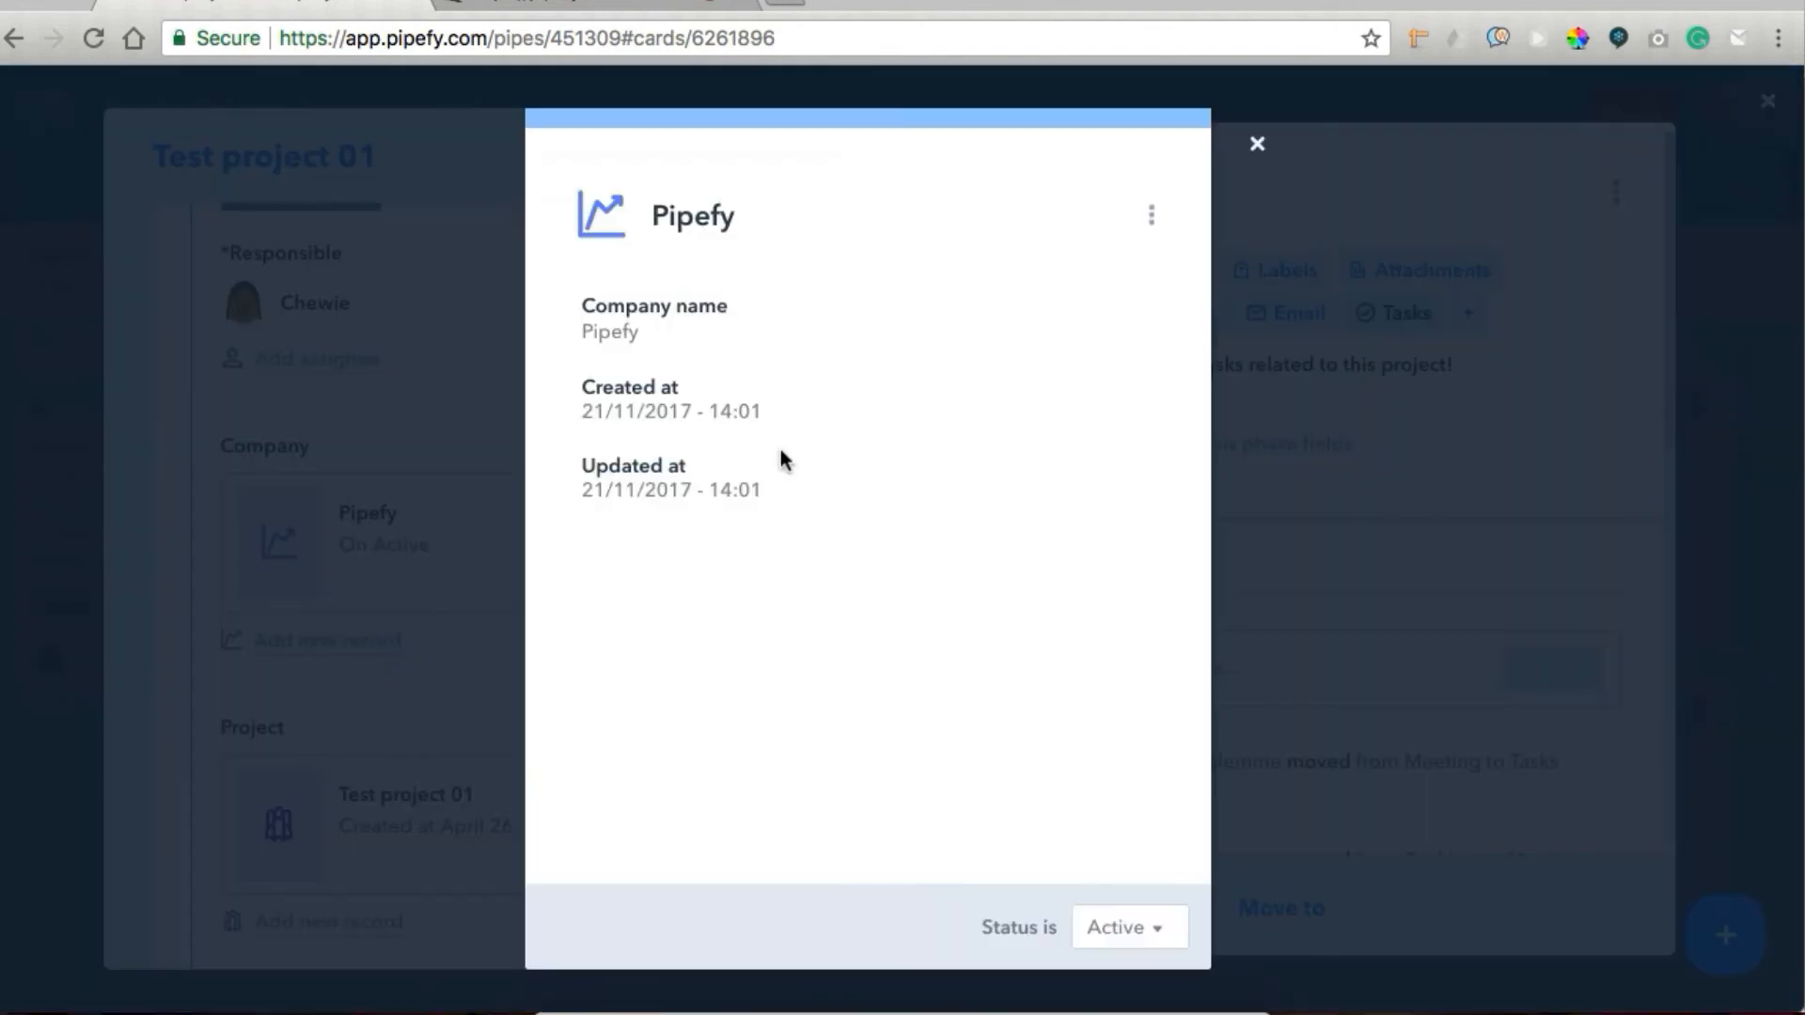
left_click(1258, 144)
scroll(438, 795, "down", 1)
scroll(440, 798, "down", 2)
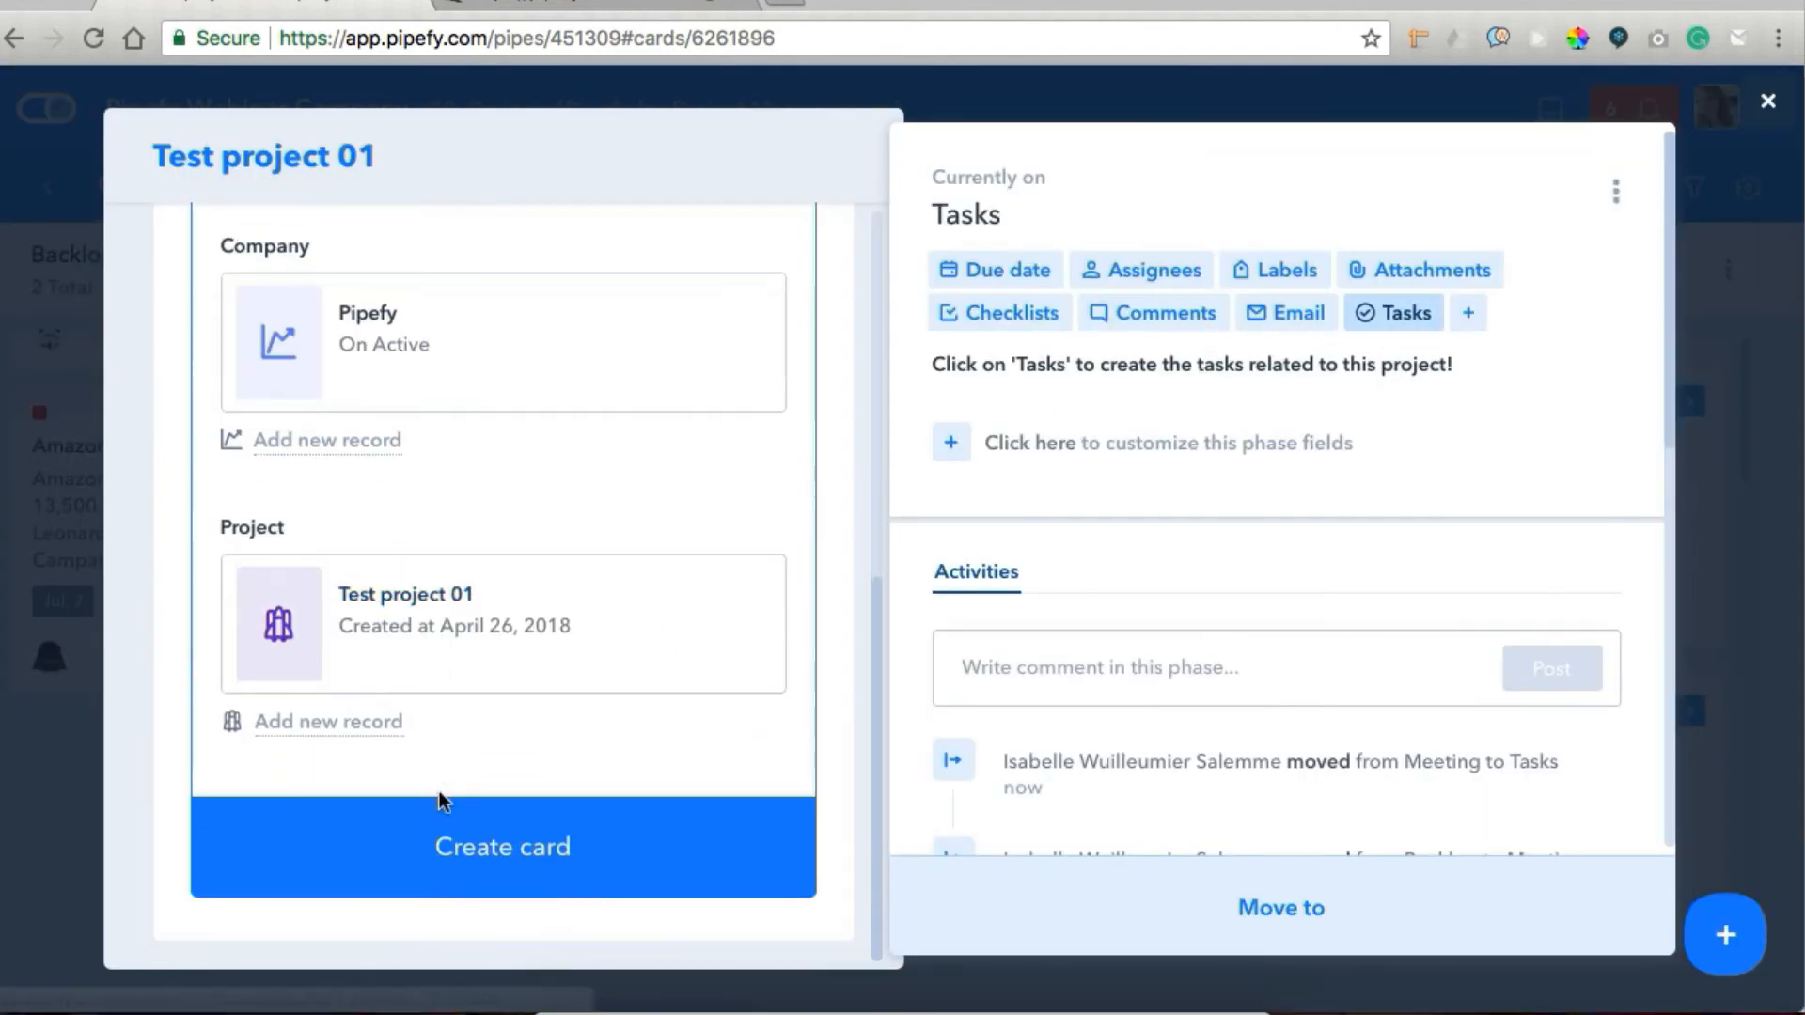
left_click(508, 873)
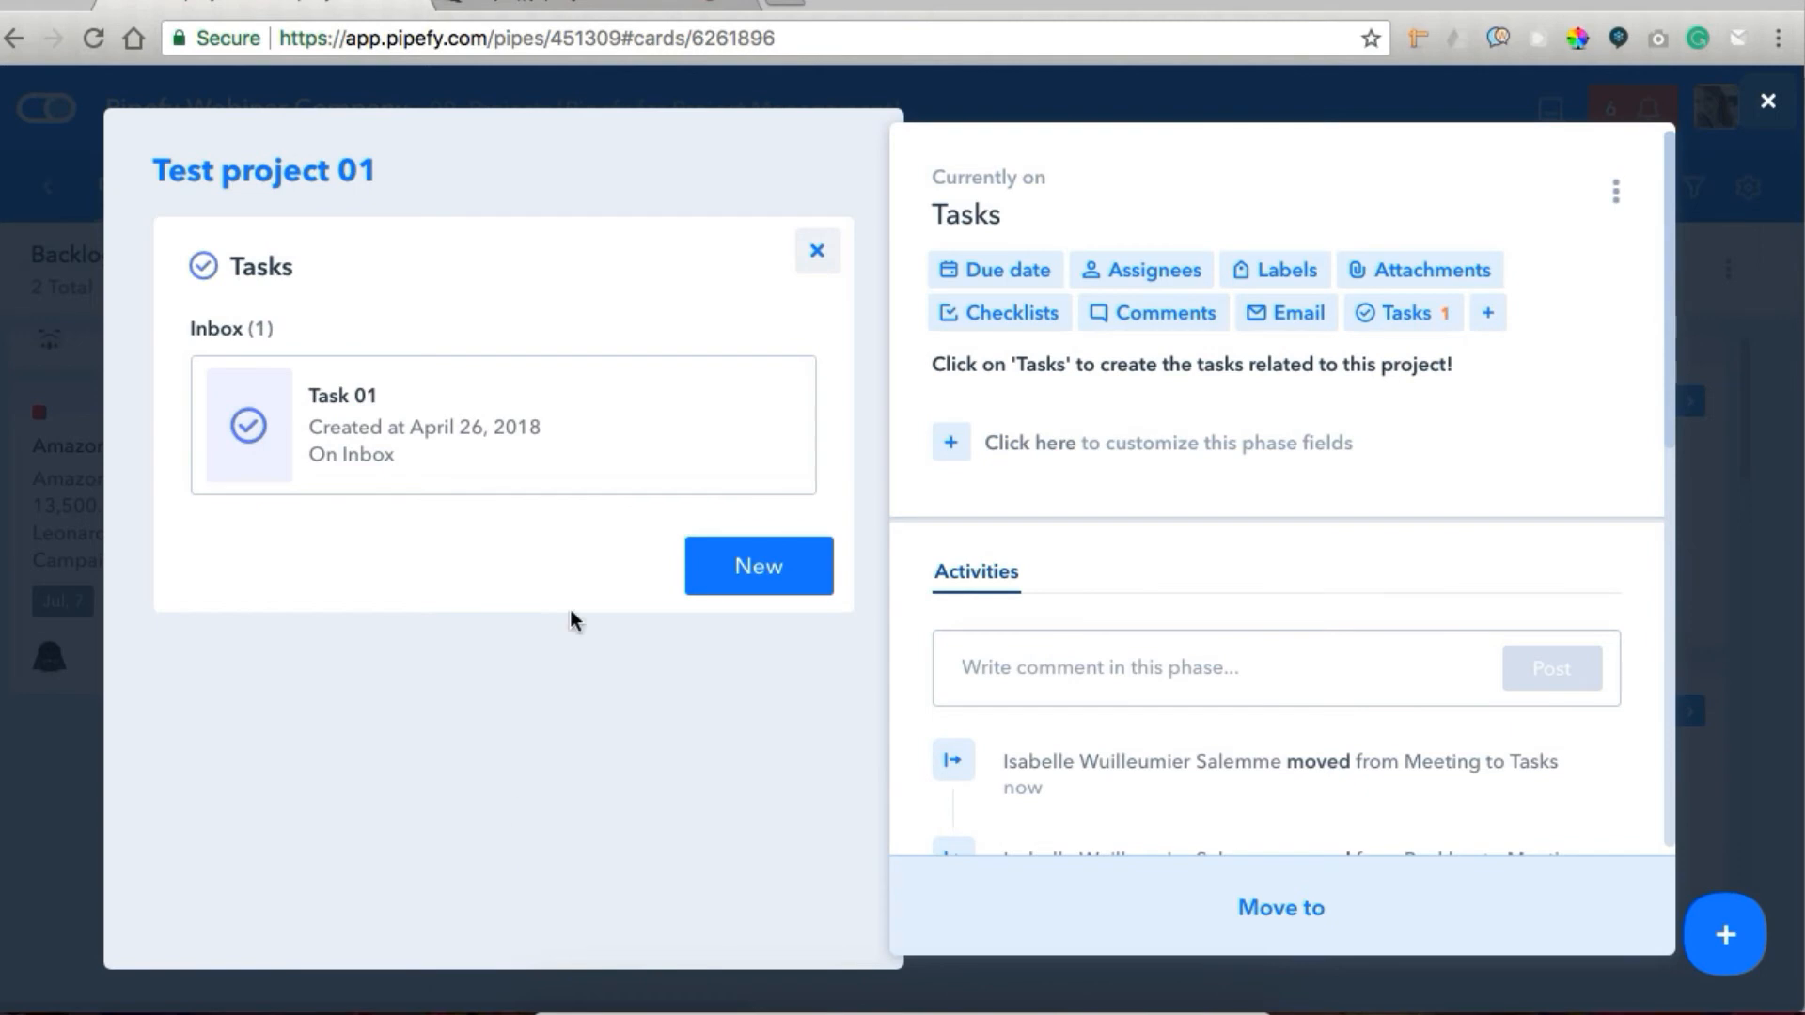
left_click(1765, 103)
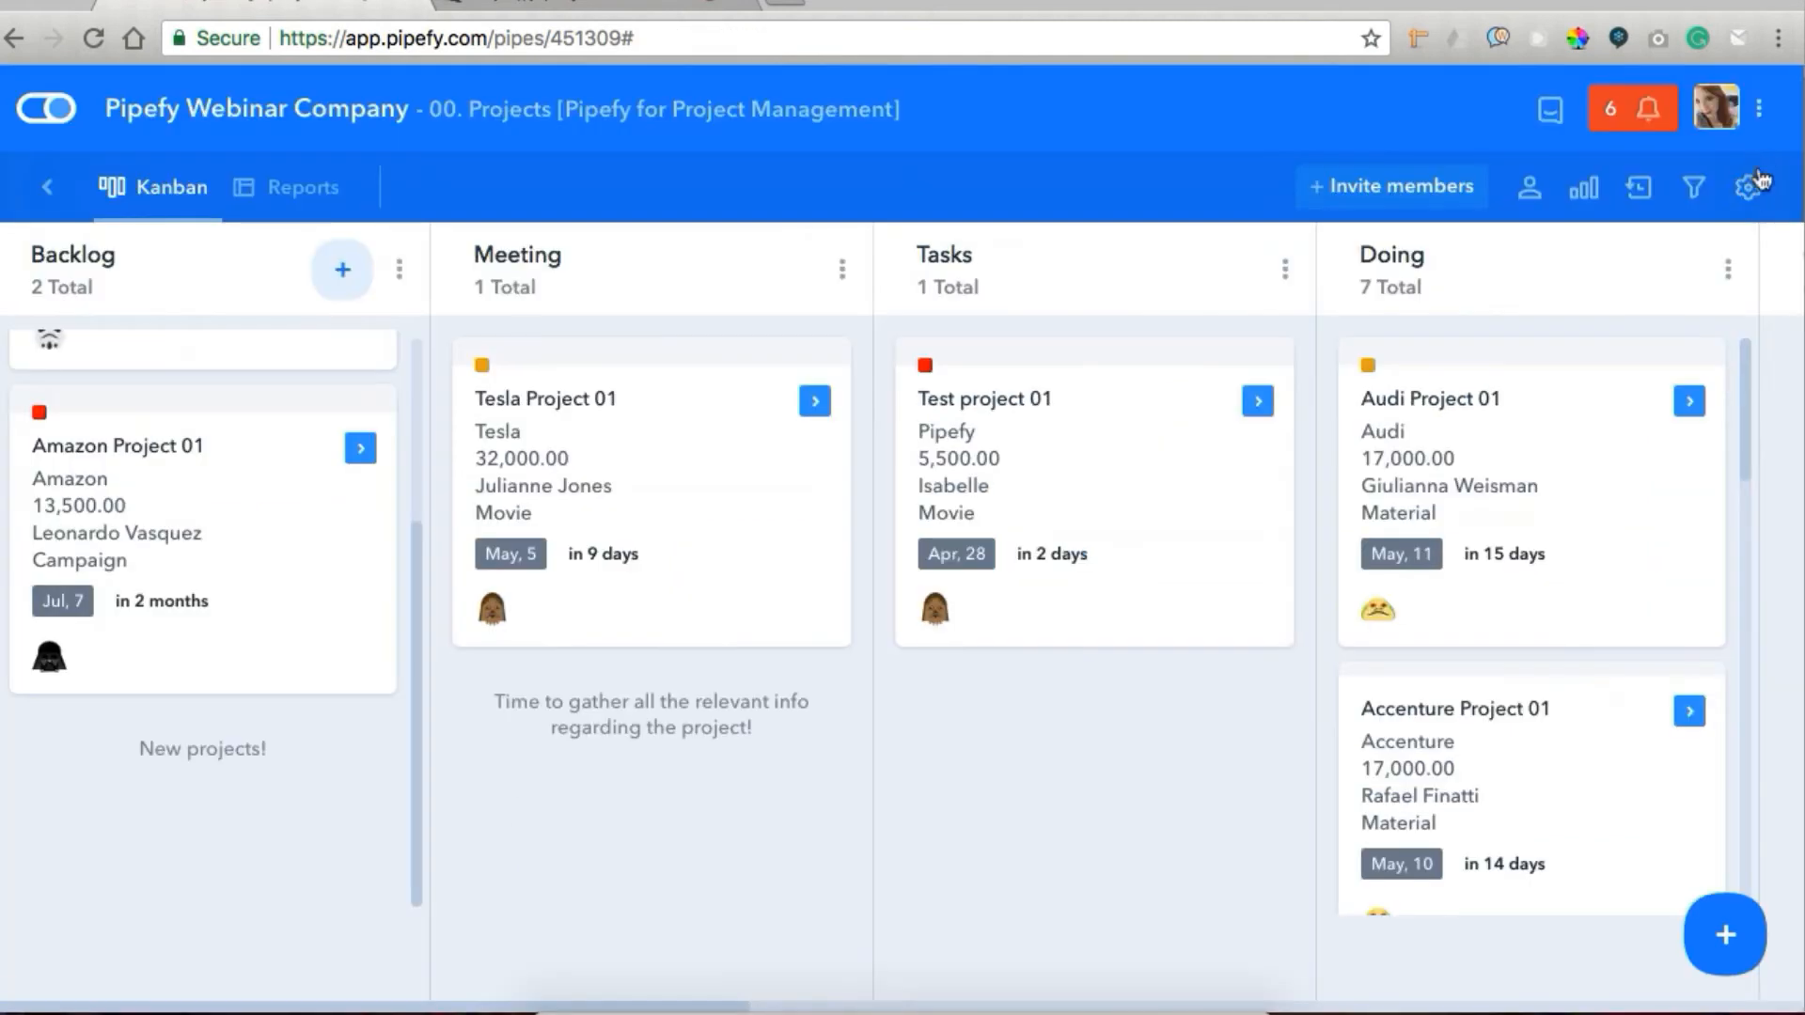
Open the Projects pipe's connection settings and examine the advanced options of the Tasks connection.
left_click(1750, 191)
scroll(1492, 741, "down", 4)
left_click(1438, 798)
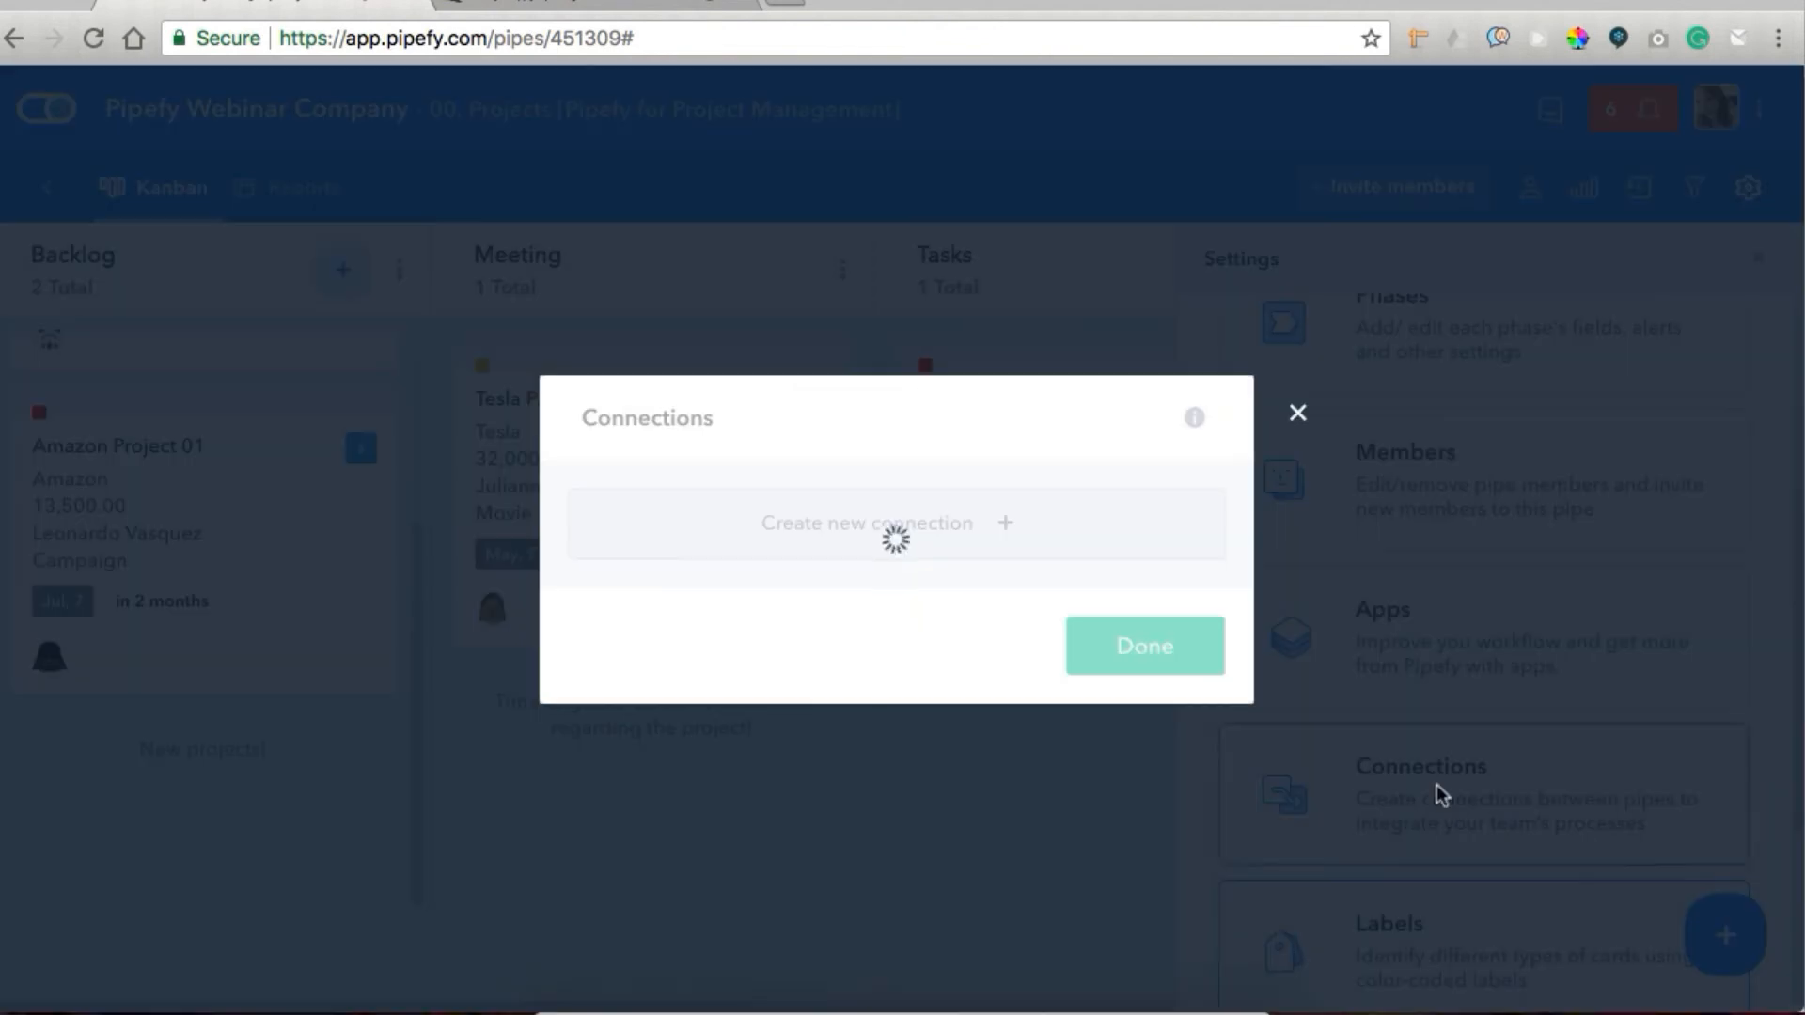
left_click(859, 585)
left_click(1040, 758)
scroll(1052, 651, "down", 5)
scroll(1051, 637, "down", 3)
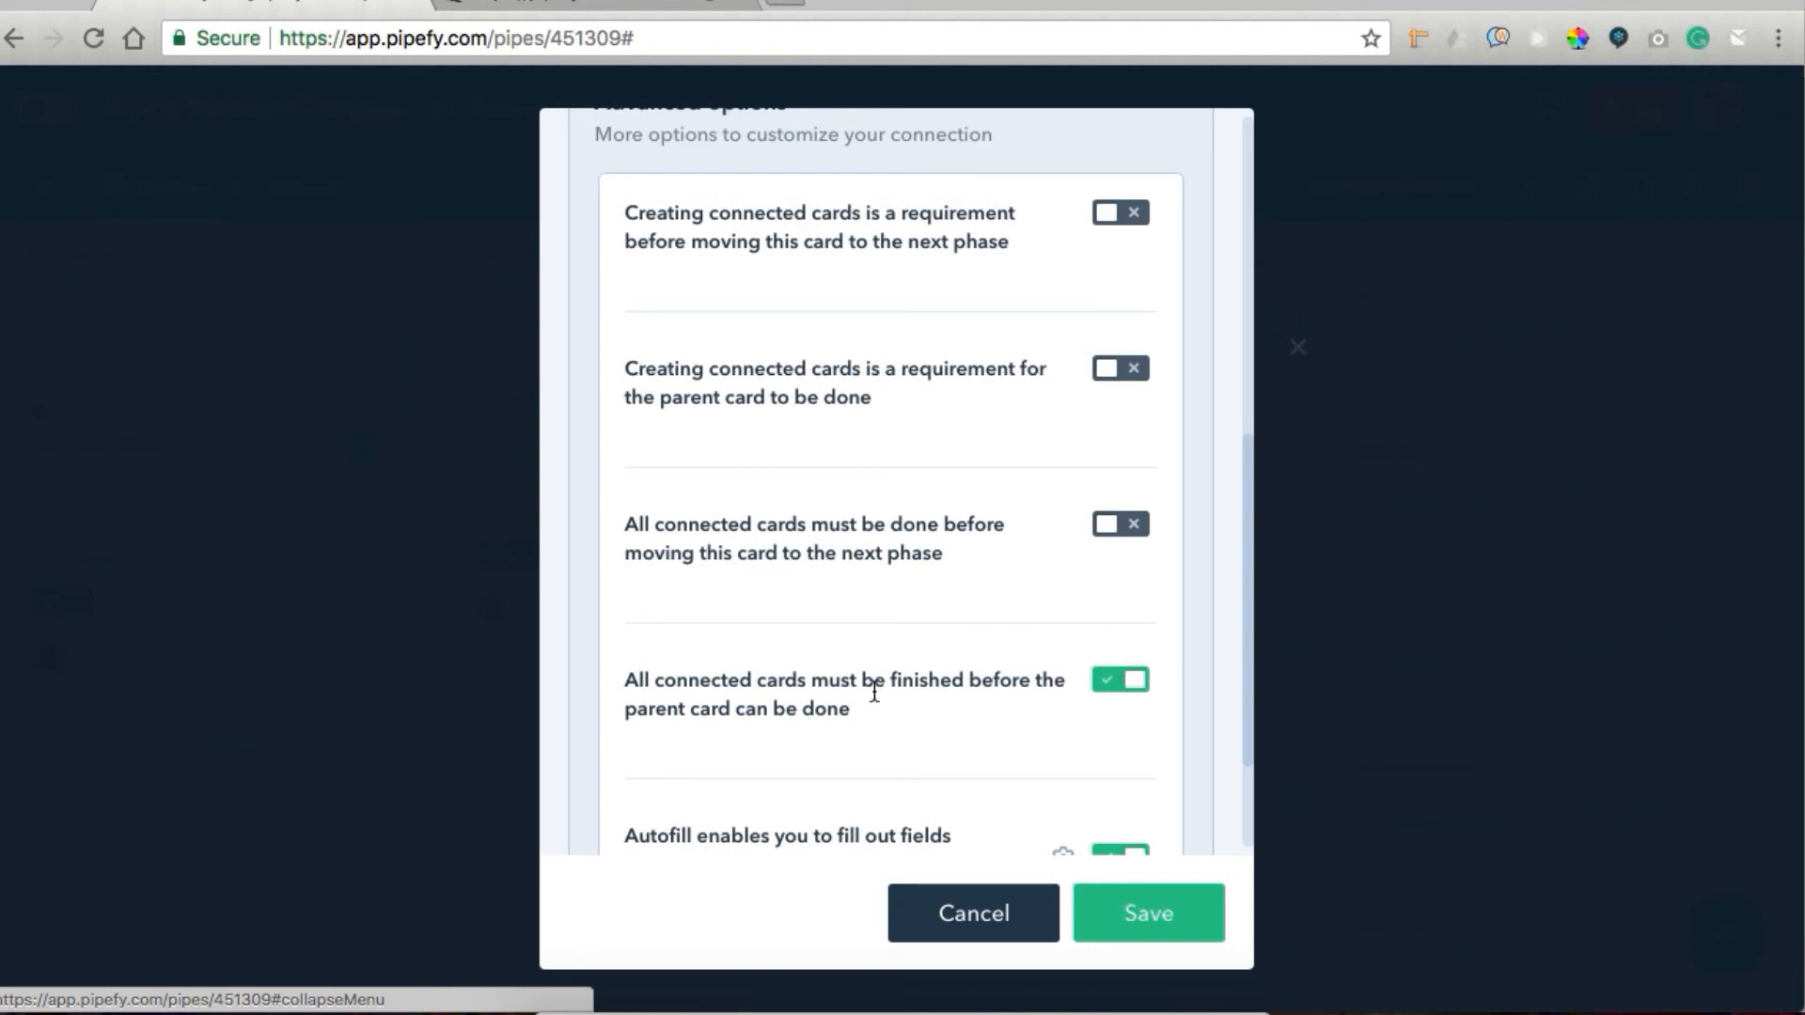
scroll(874, 693, "down", 2)
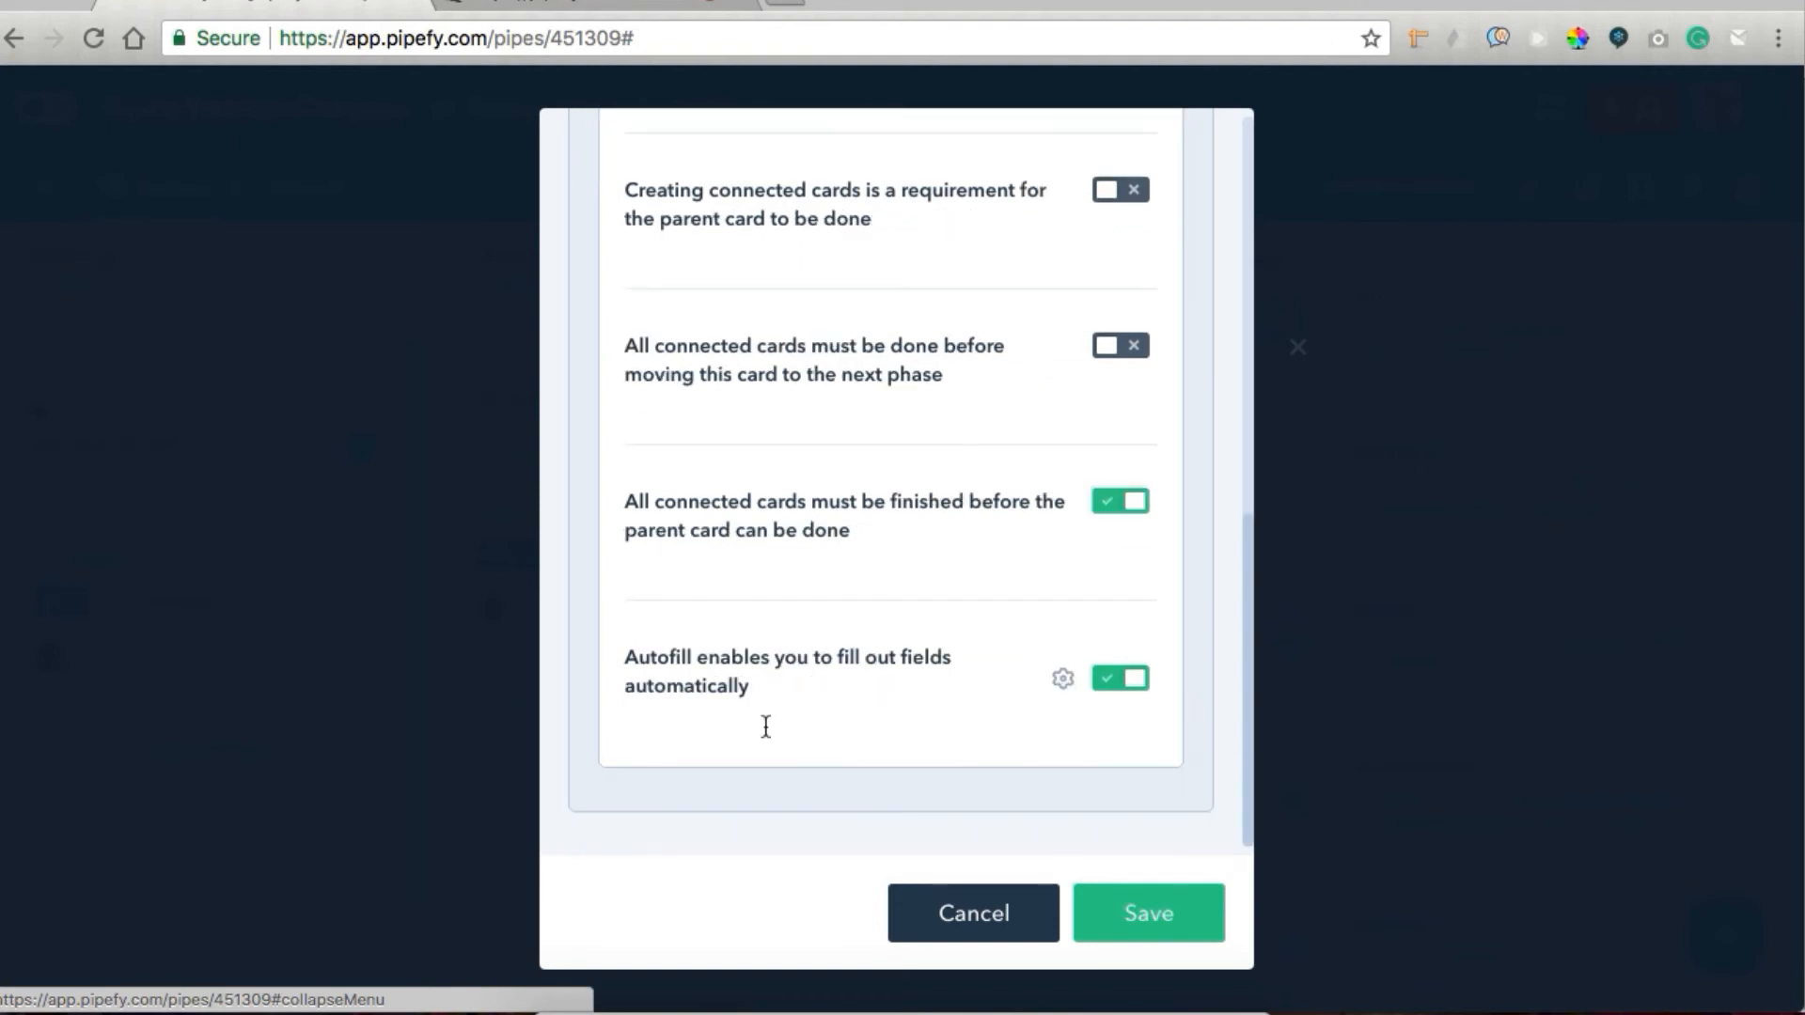
Examine the Tasks connection's autofill mappings for responsible, company and project, and leave the connection settings.
left_click(1064, 679)
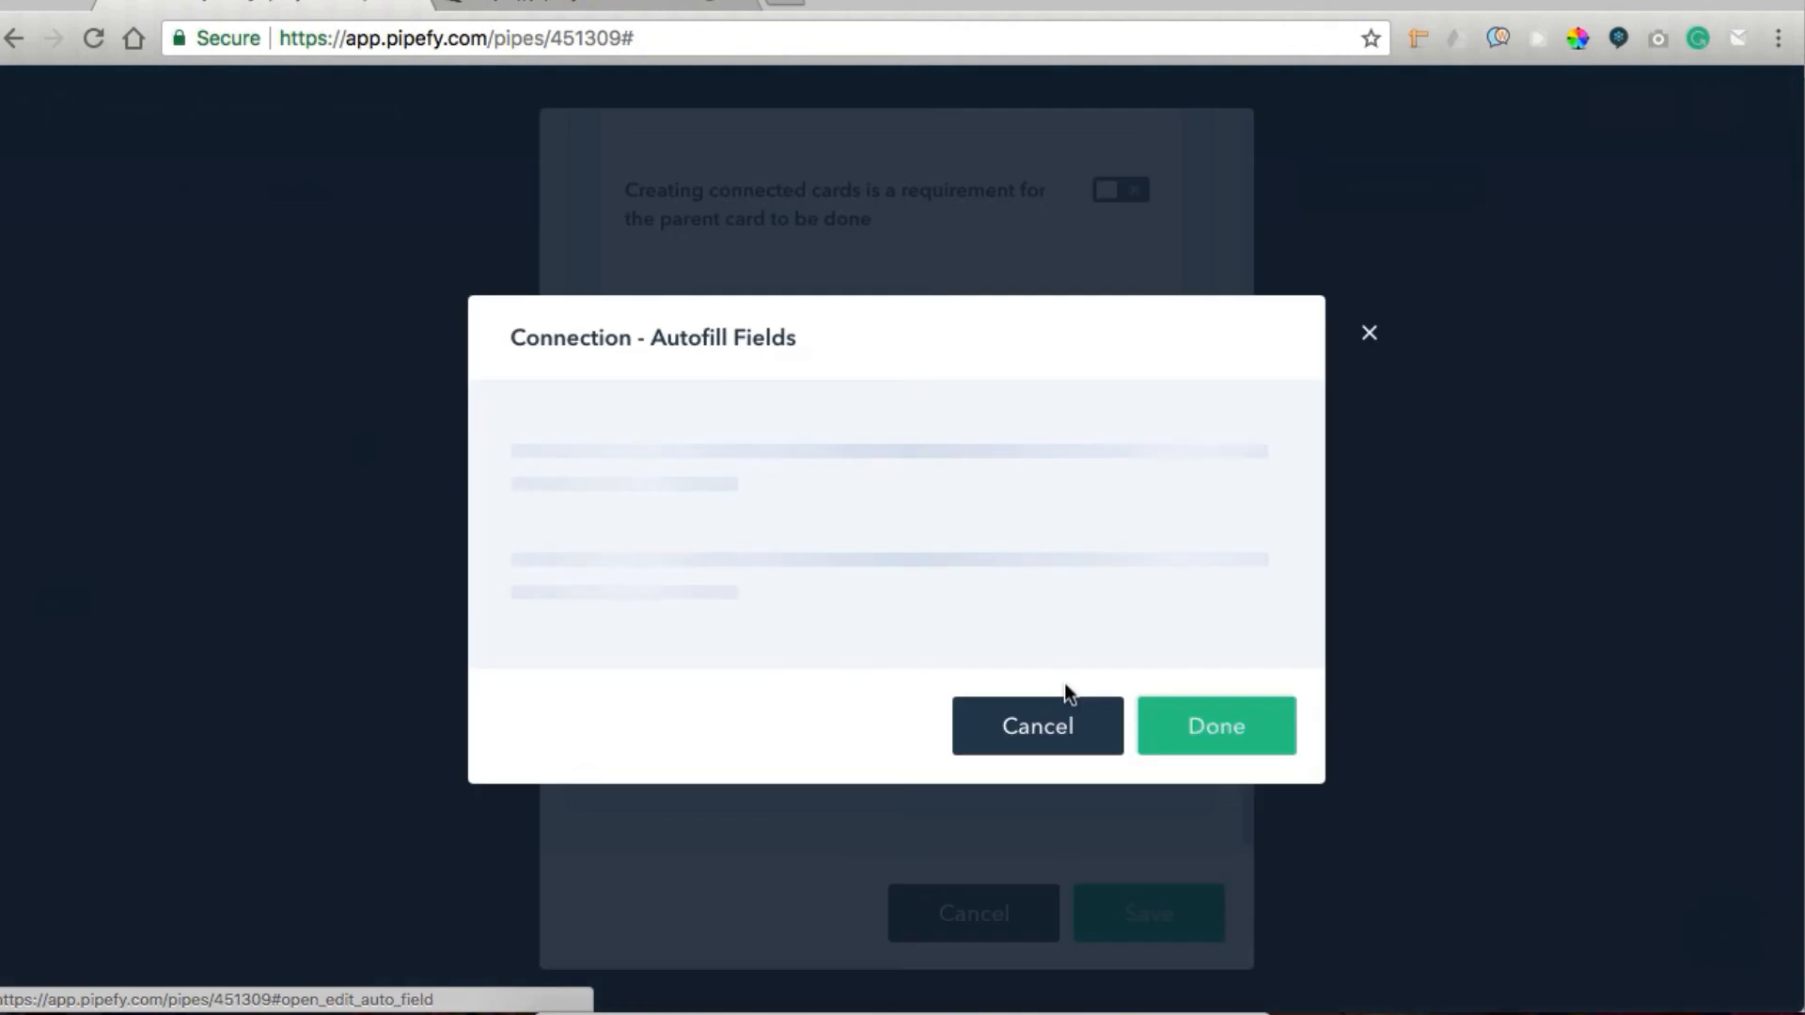
scroll(746, 622, "down", 4)
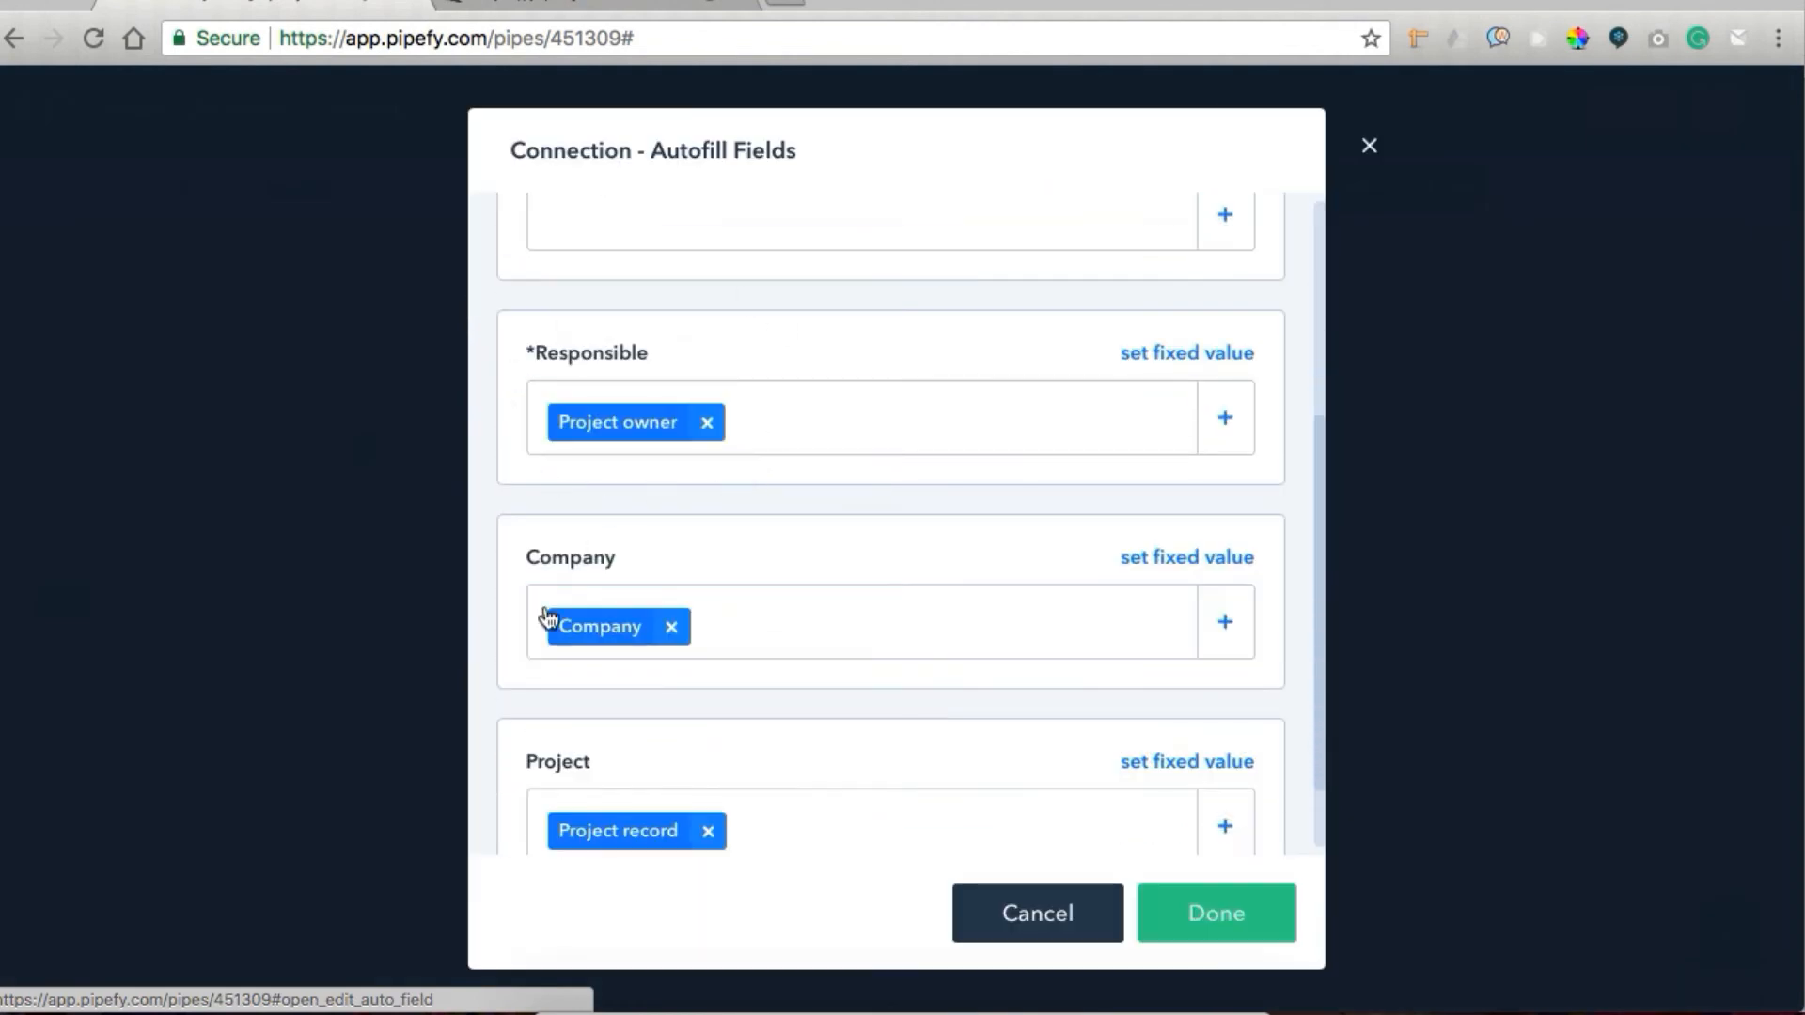
scroll(679, 677, "down", 1)
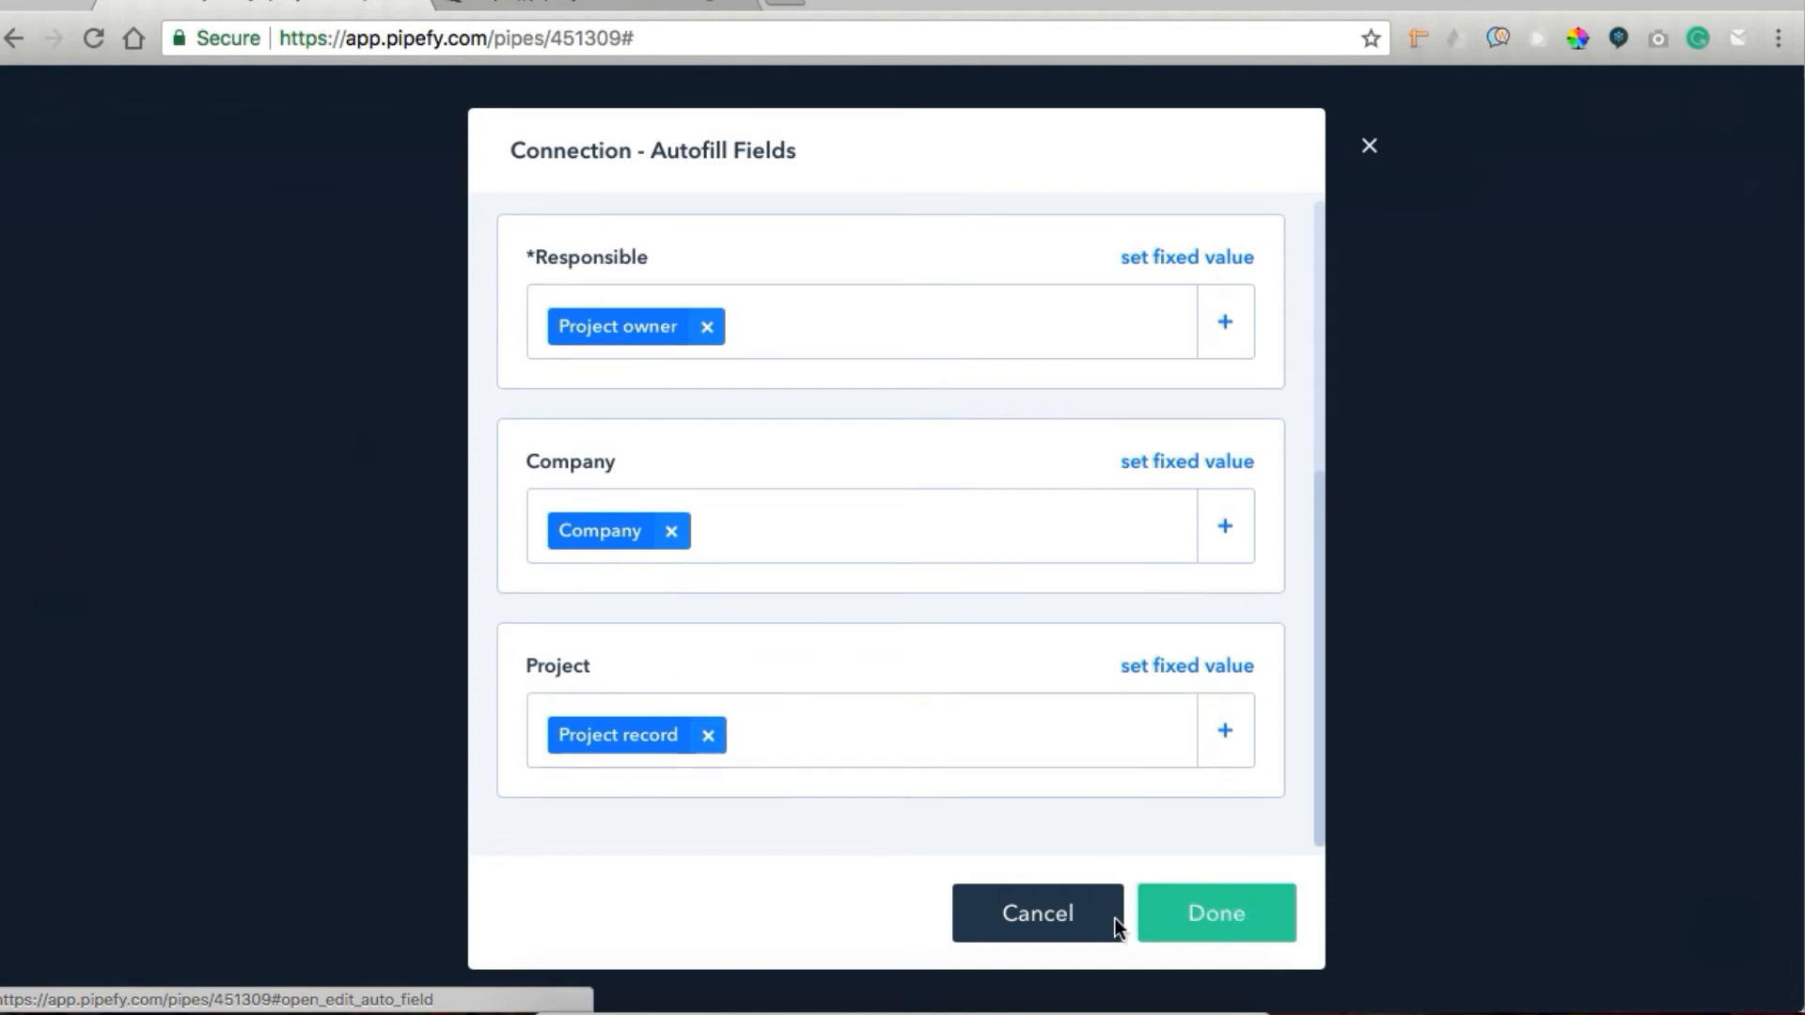
left_click(1183, 914)
left_click(1067, 909)
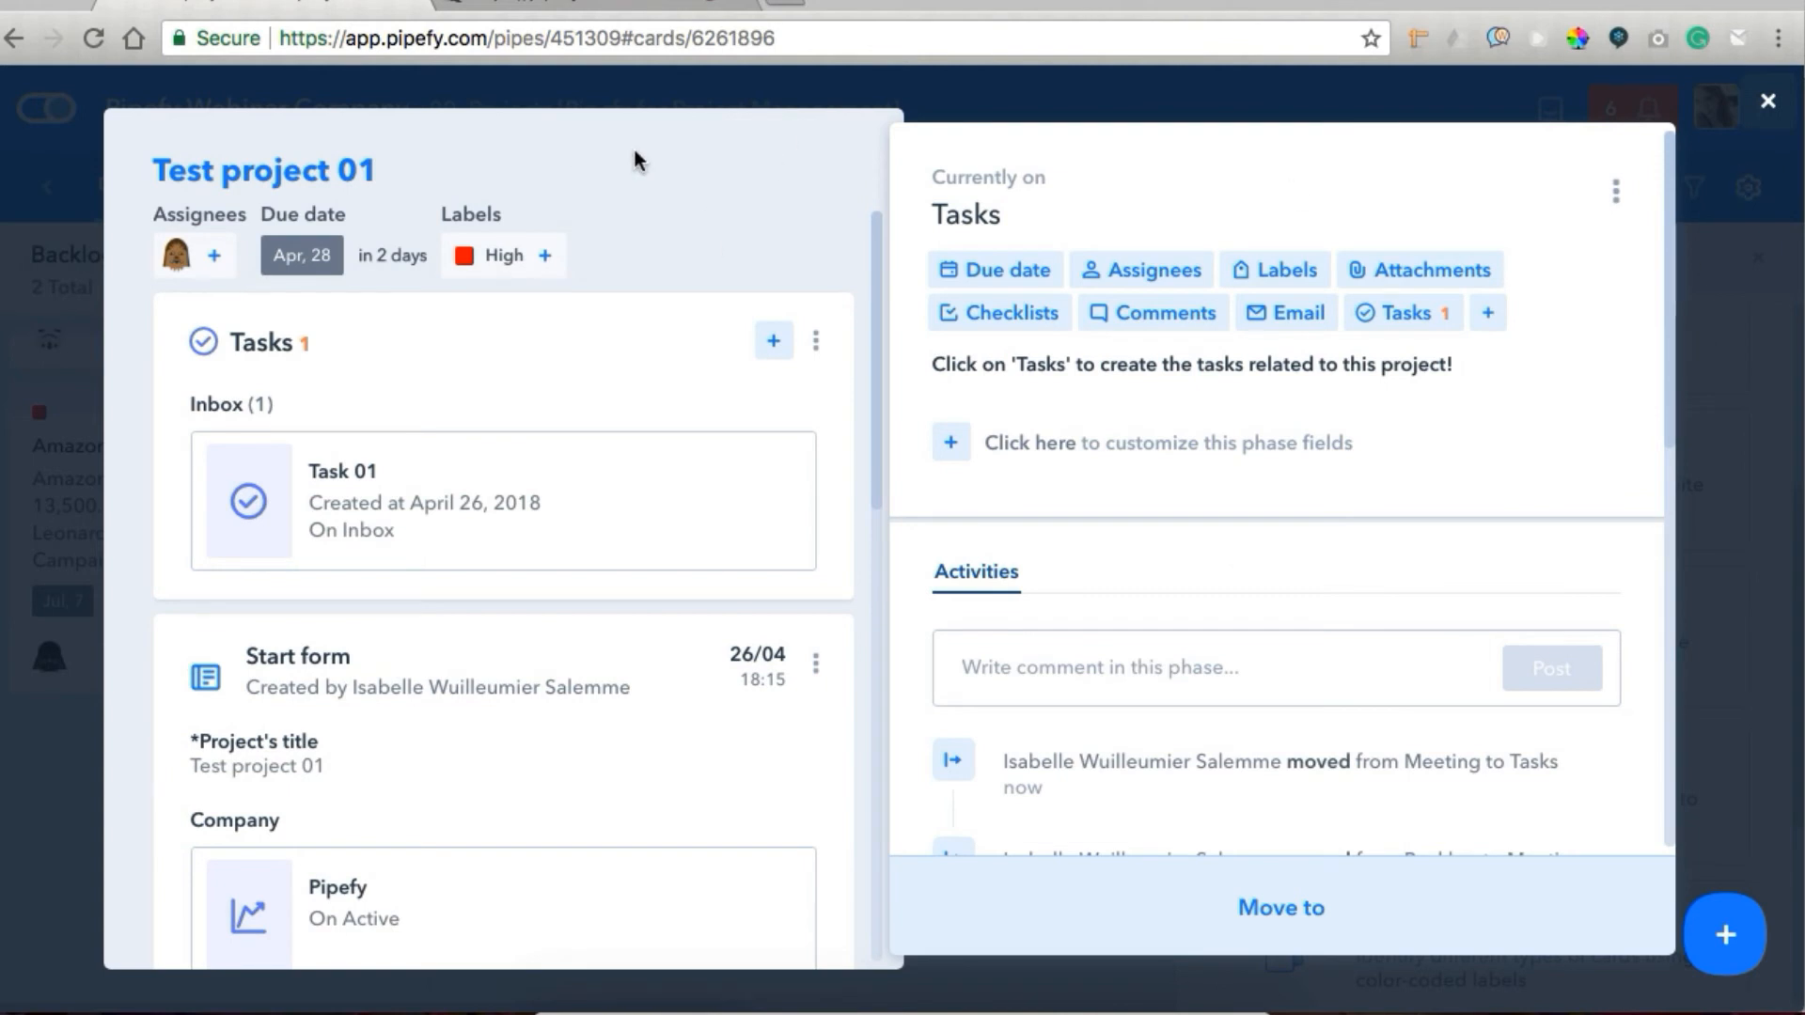
Switch to the Team tasks pipe and move the Task 01 card from Inbox to Doing.
left_click(72, 252)
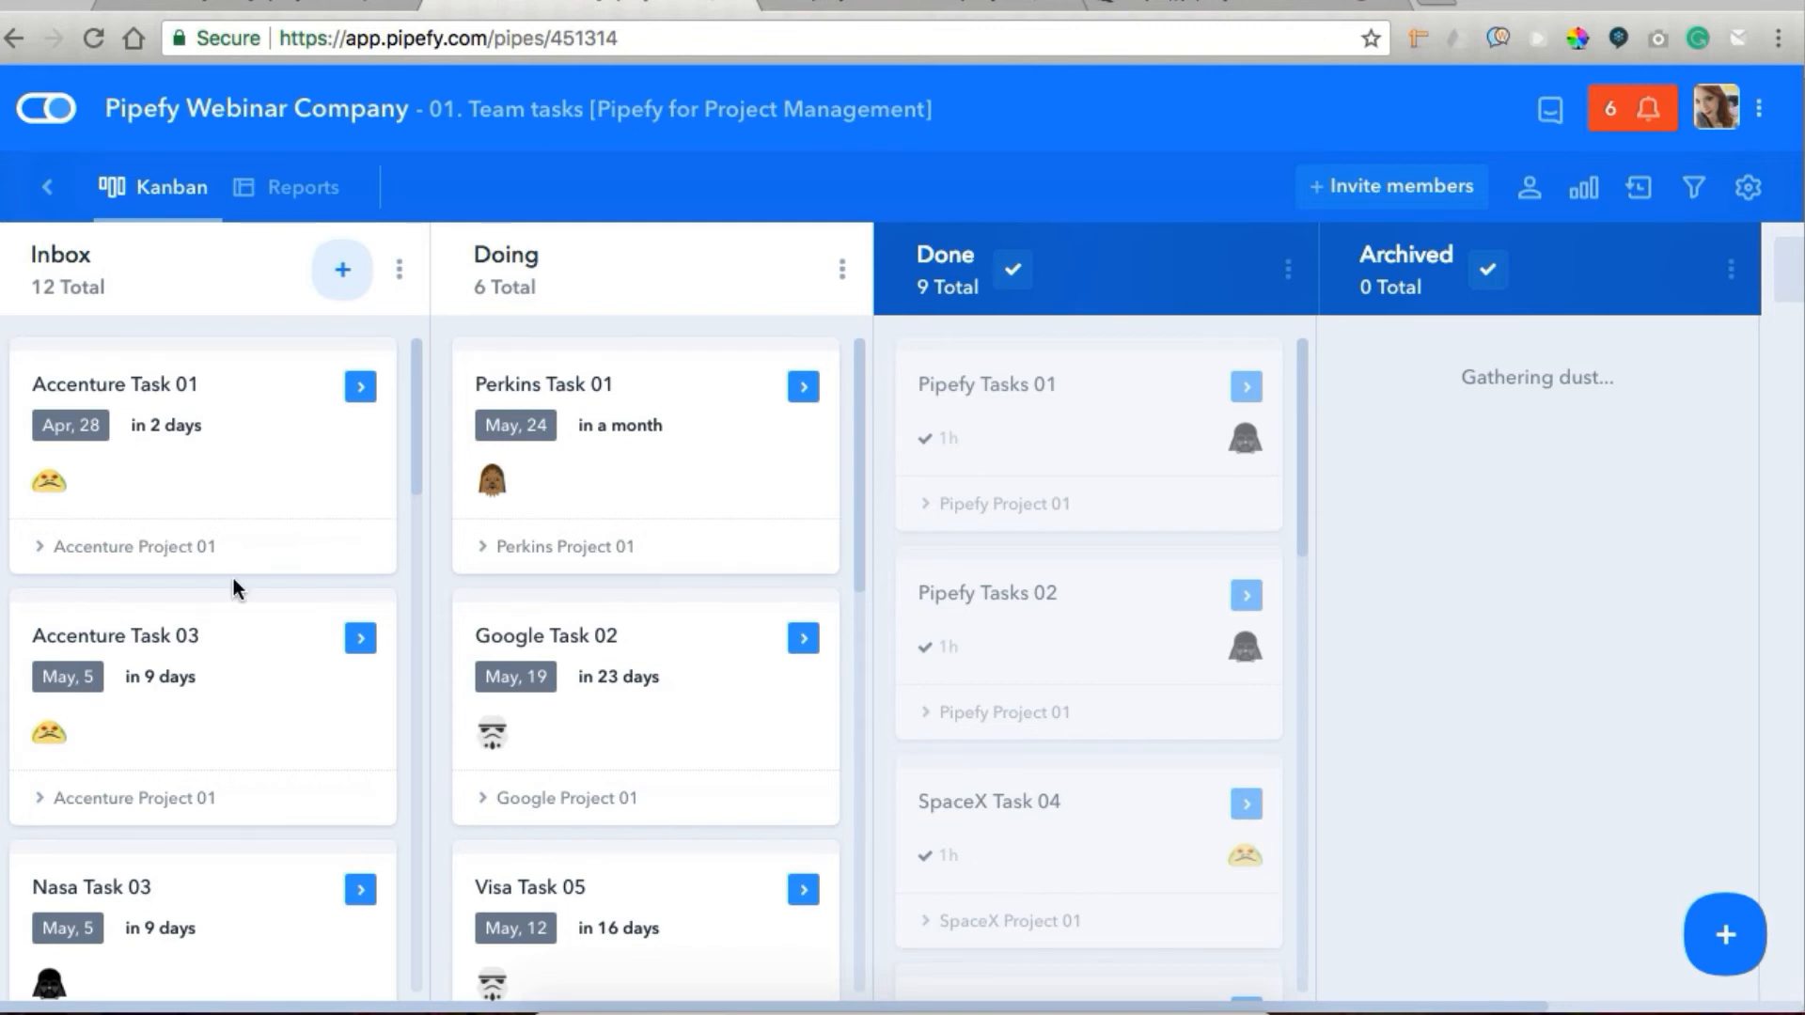
scroll(234, 585, "down", 10)
scroll(234, 584, "down", 10)
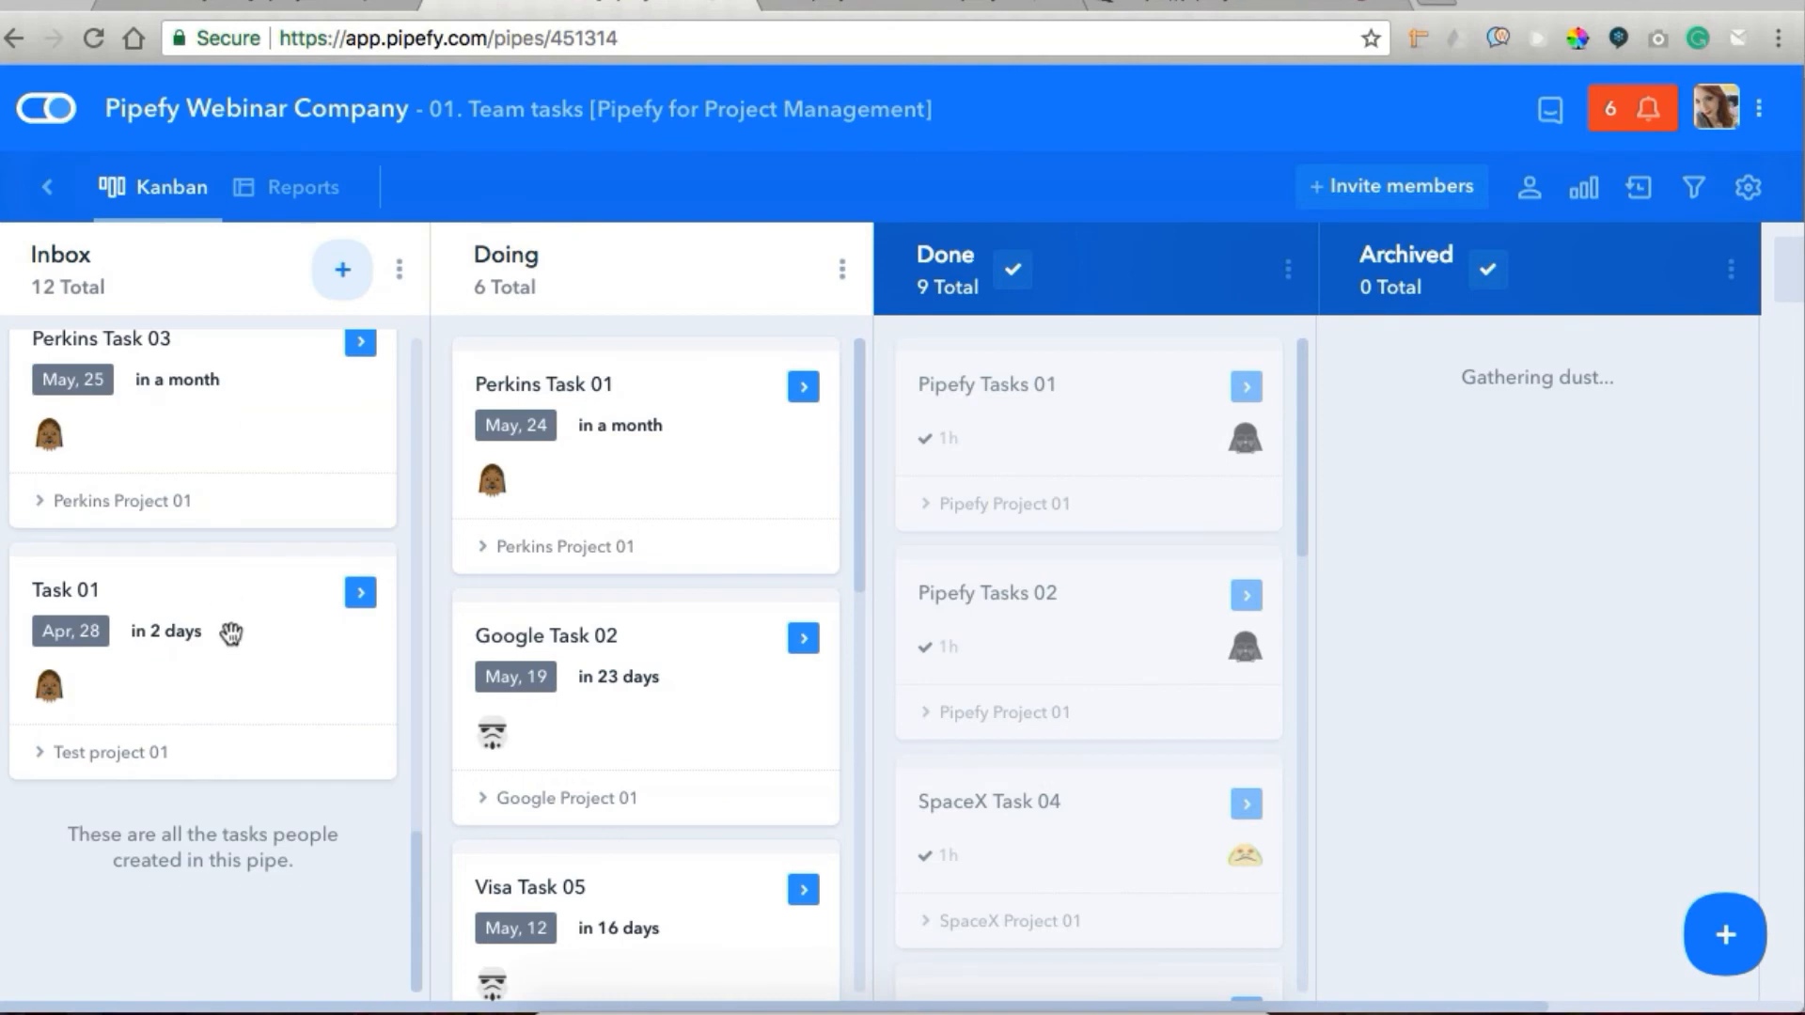
left_click_drag(169, 611, 616, 354)
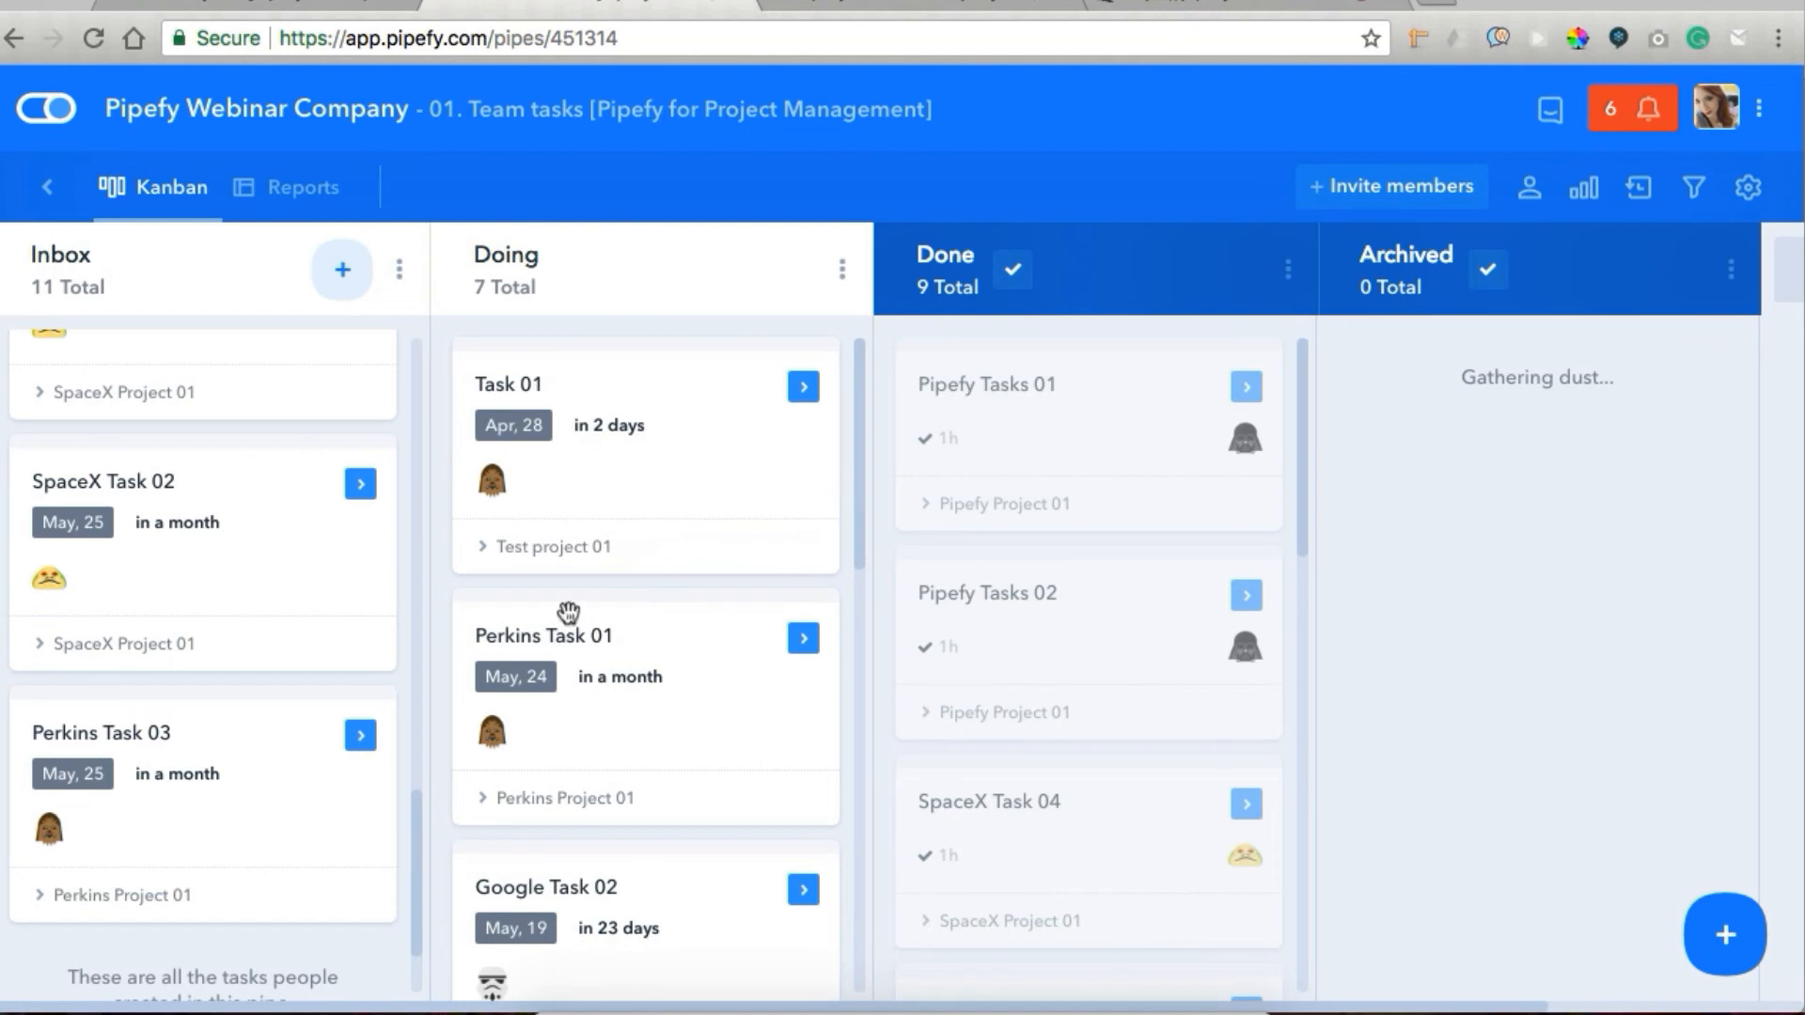
Open the Task 01 card and examine the Meeting and Backlog phase details of its connected Test project 01.
left_click(648, 523)
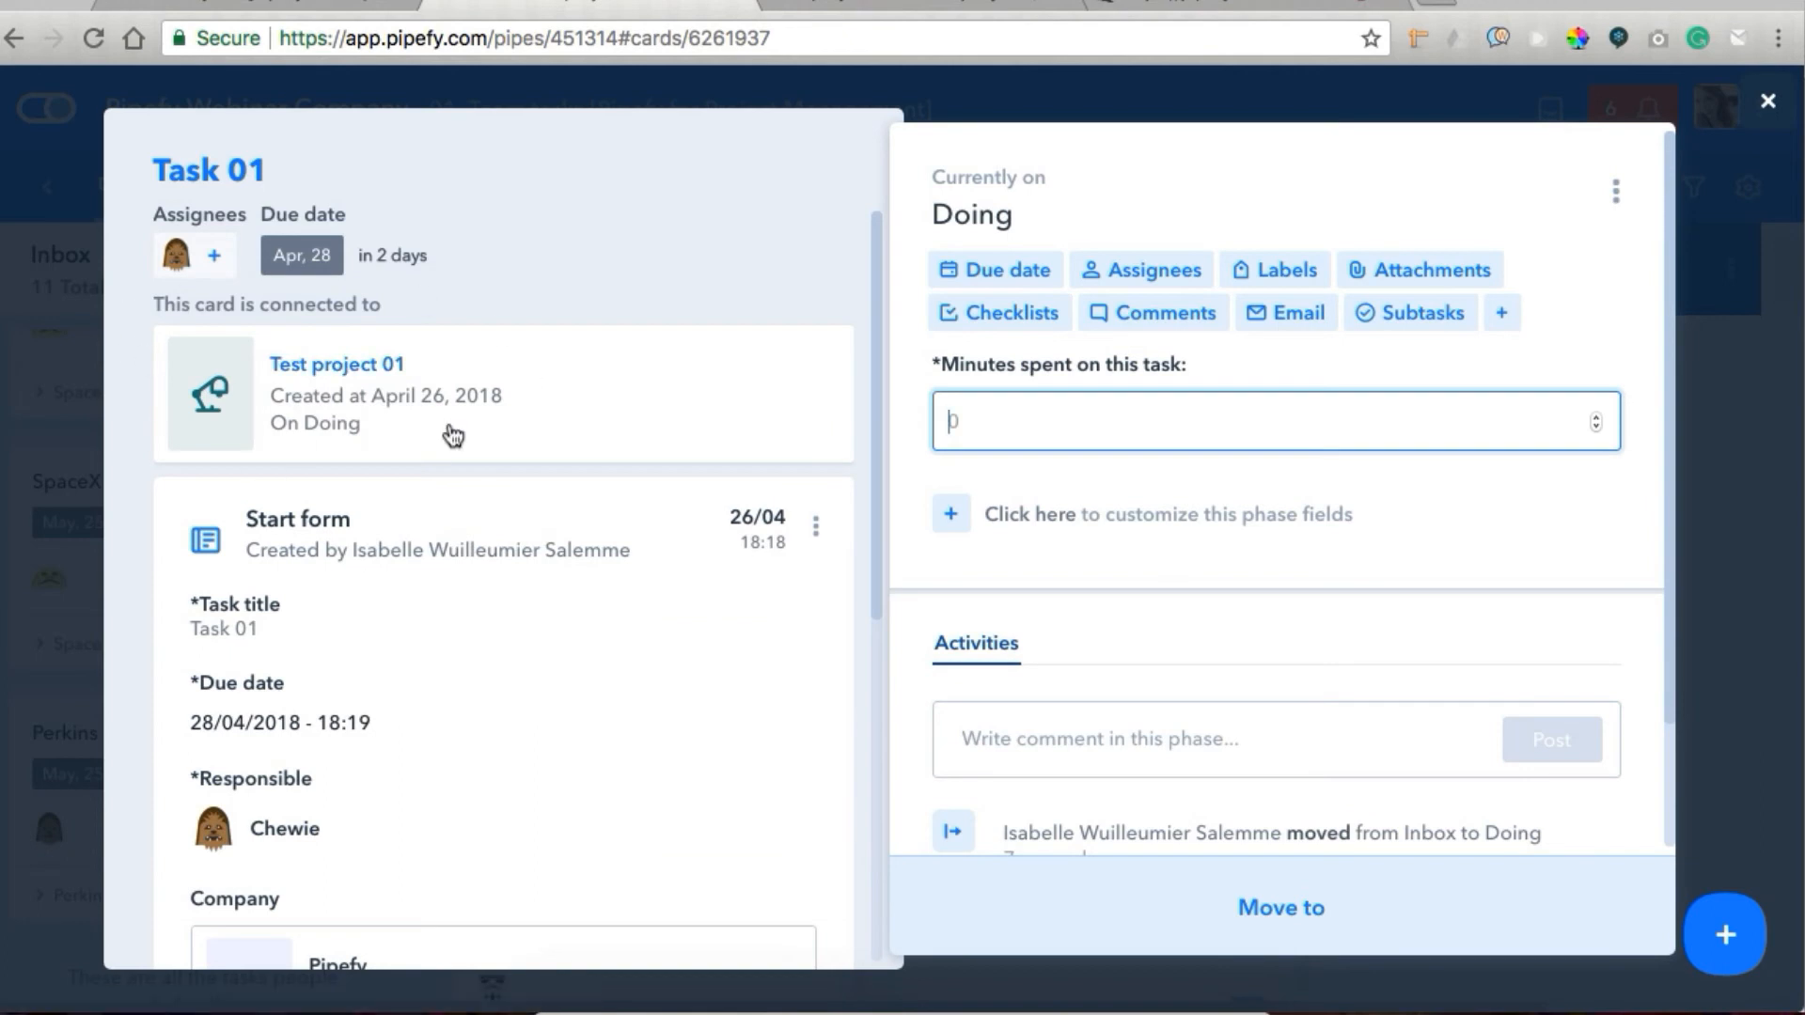
left_click(324, 372)
left_click_drag(880, 251, 860, 601)
left_click(781, 482)
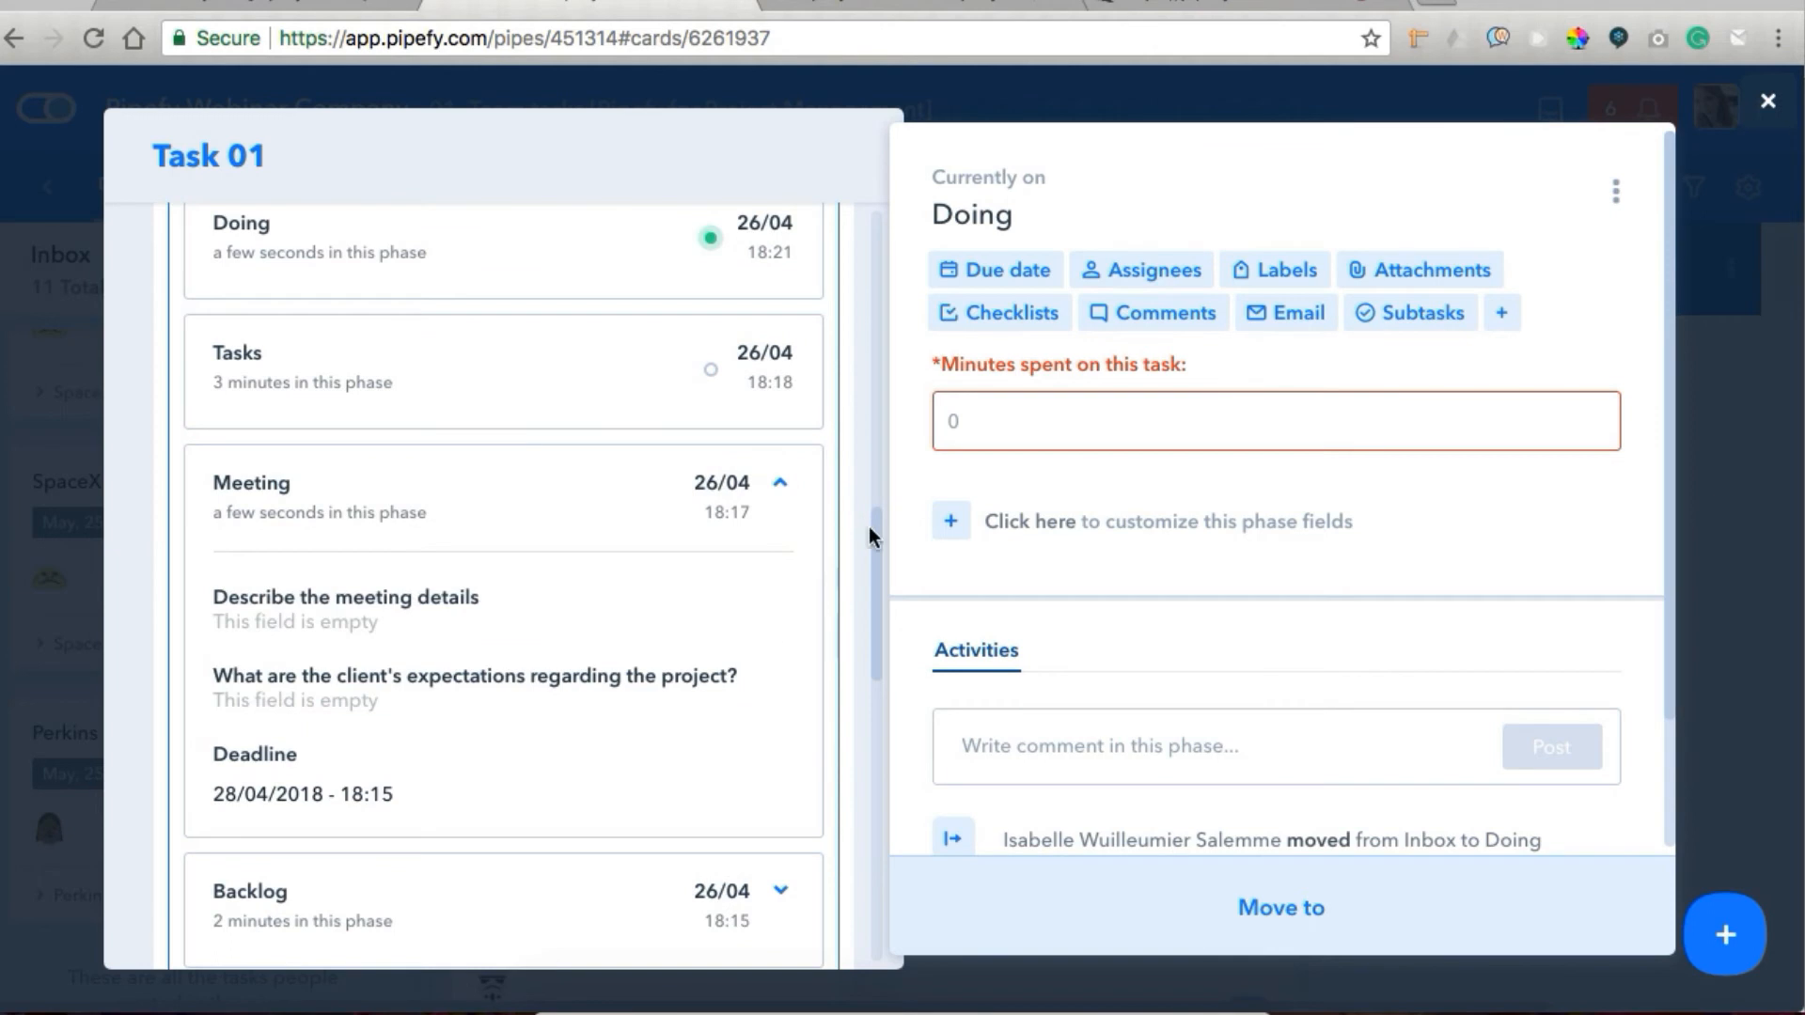
left_click_drag(867, 517, 866, 635)
left_click(794, 463)
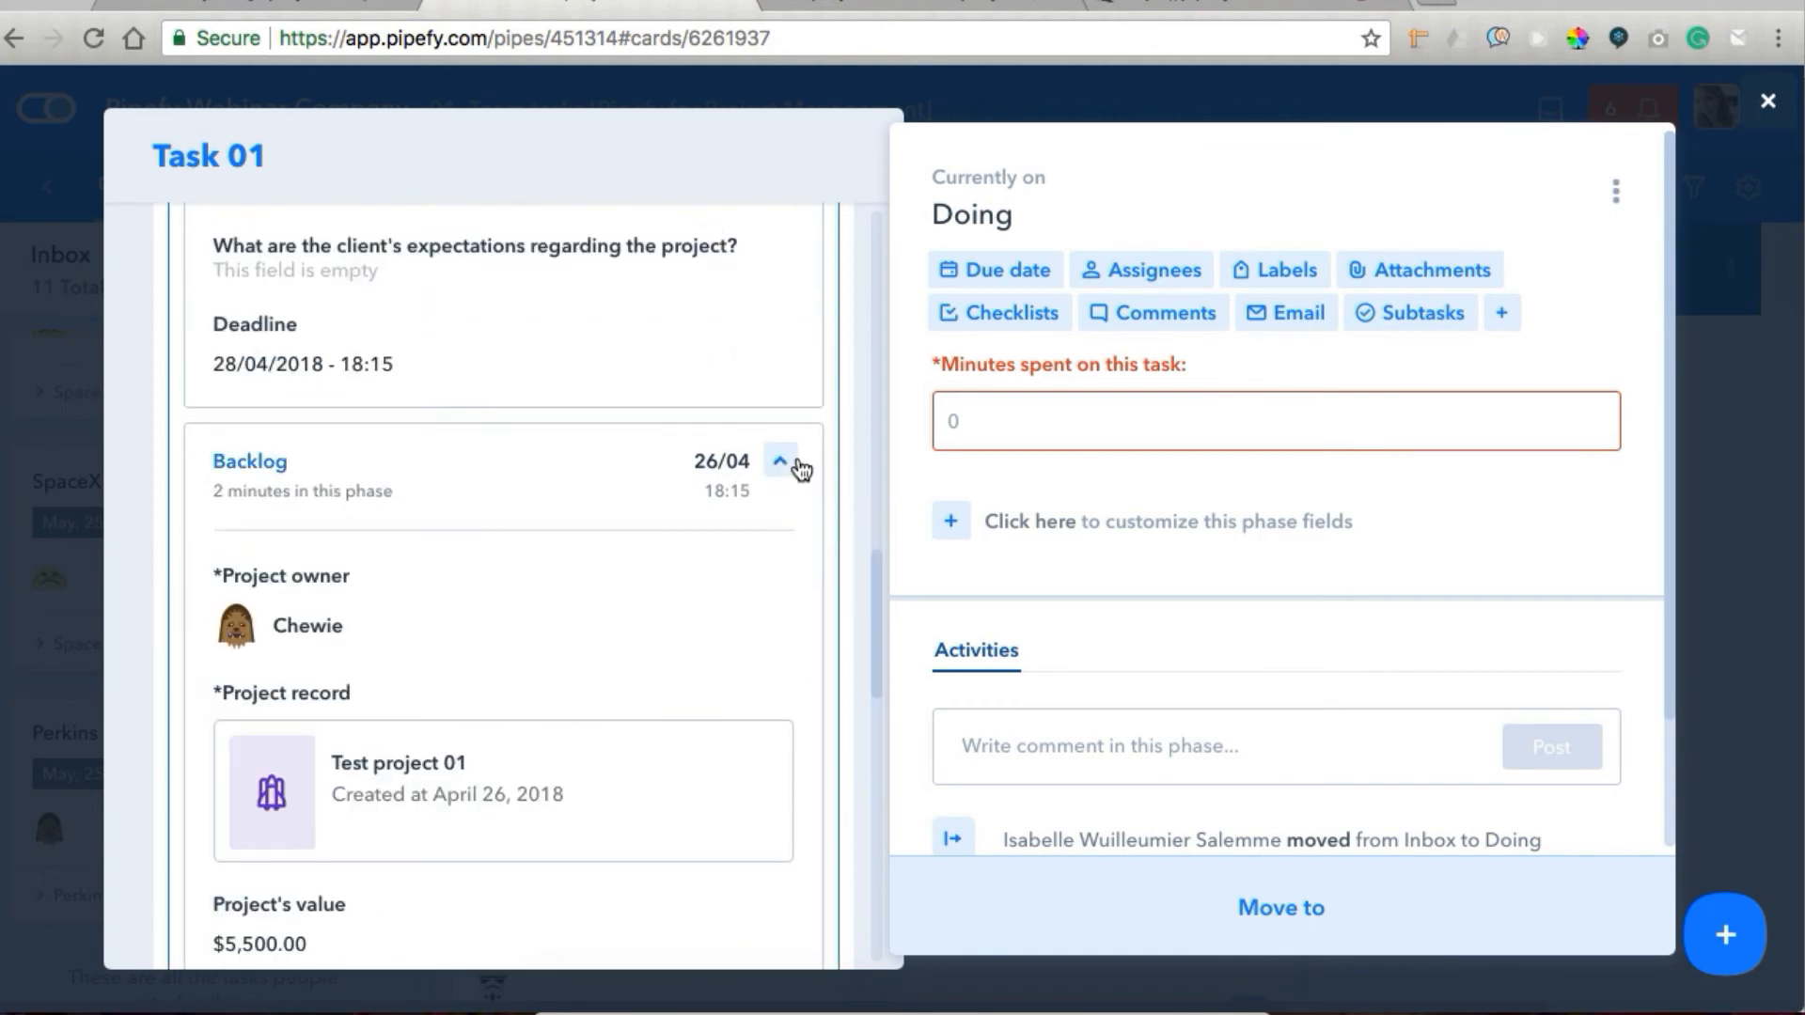
mouse_move(873, 611)
left_mouse_down()
mouse_move(871, 665)
mouse_move(863, 617)
left_mouse_up()
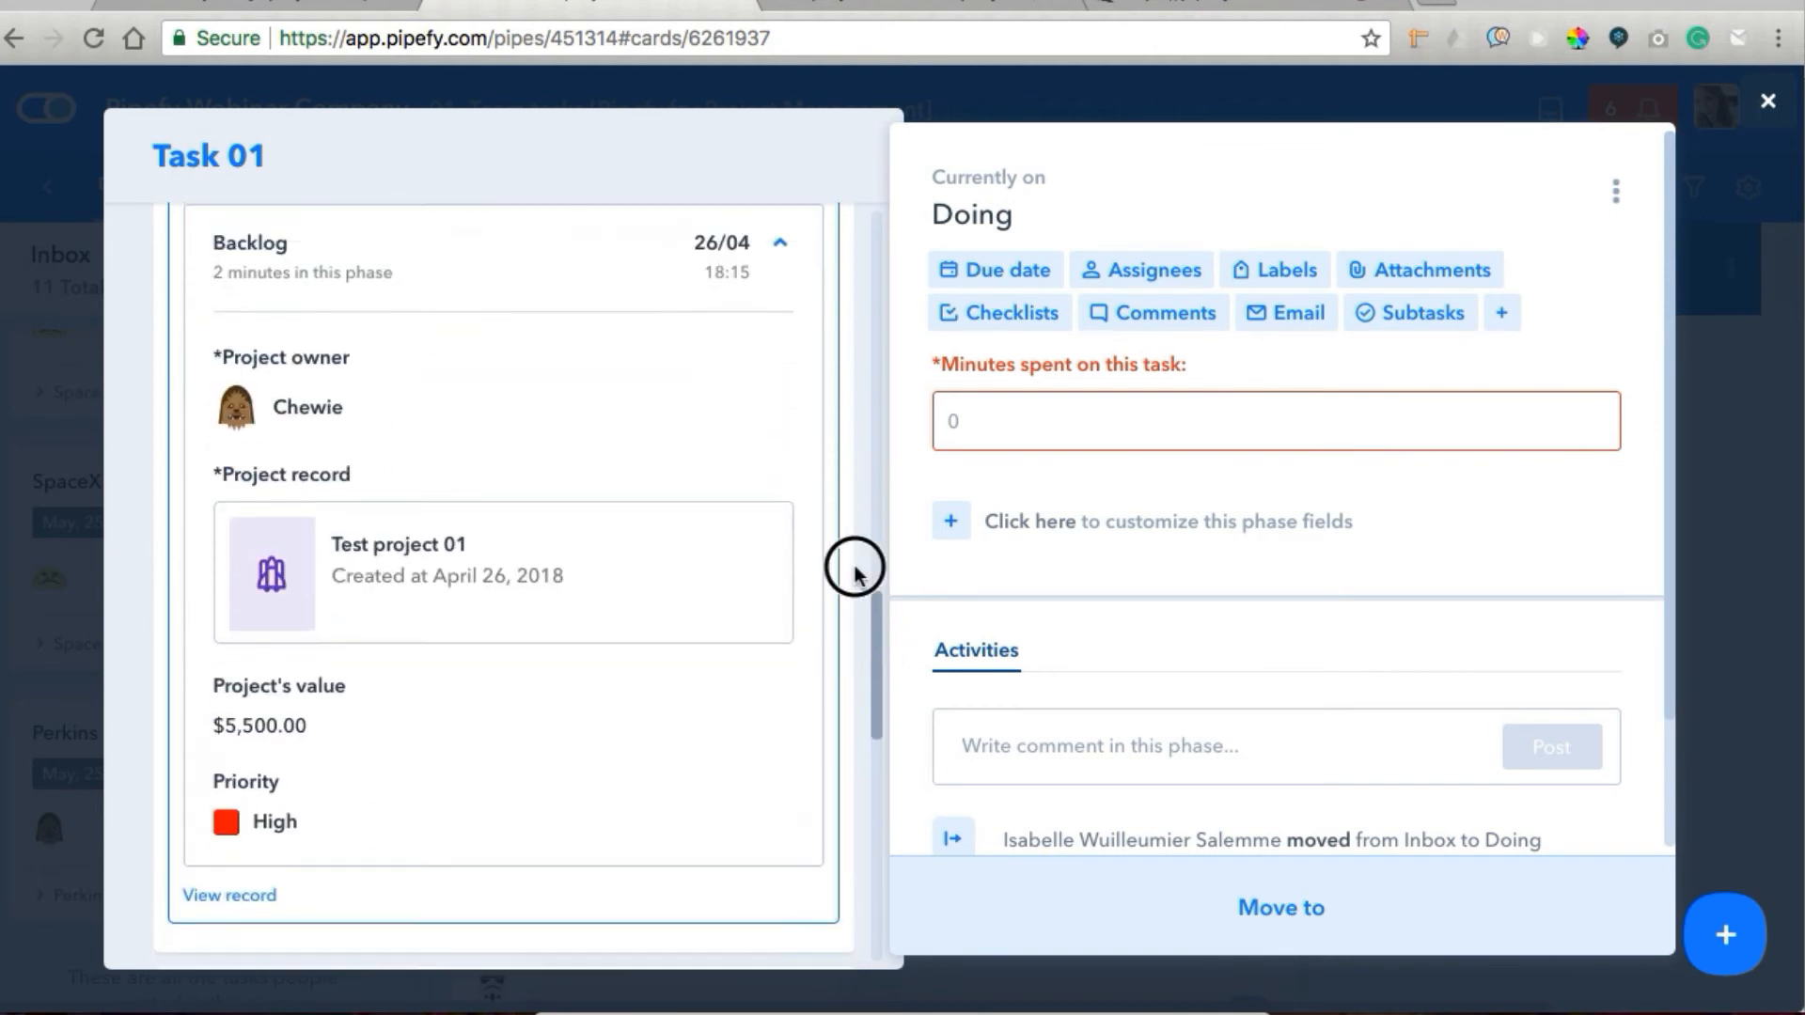
left_click(882, 86)
Open the organization's Apps & Integrations page and return to the Team tasks pipe.
left_click(893, 7)
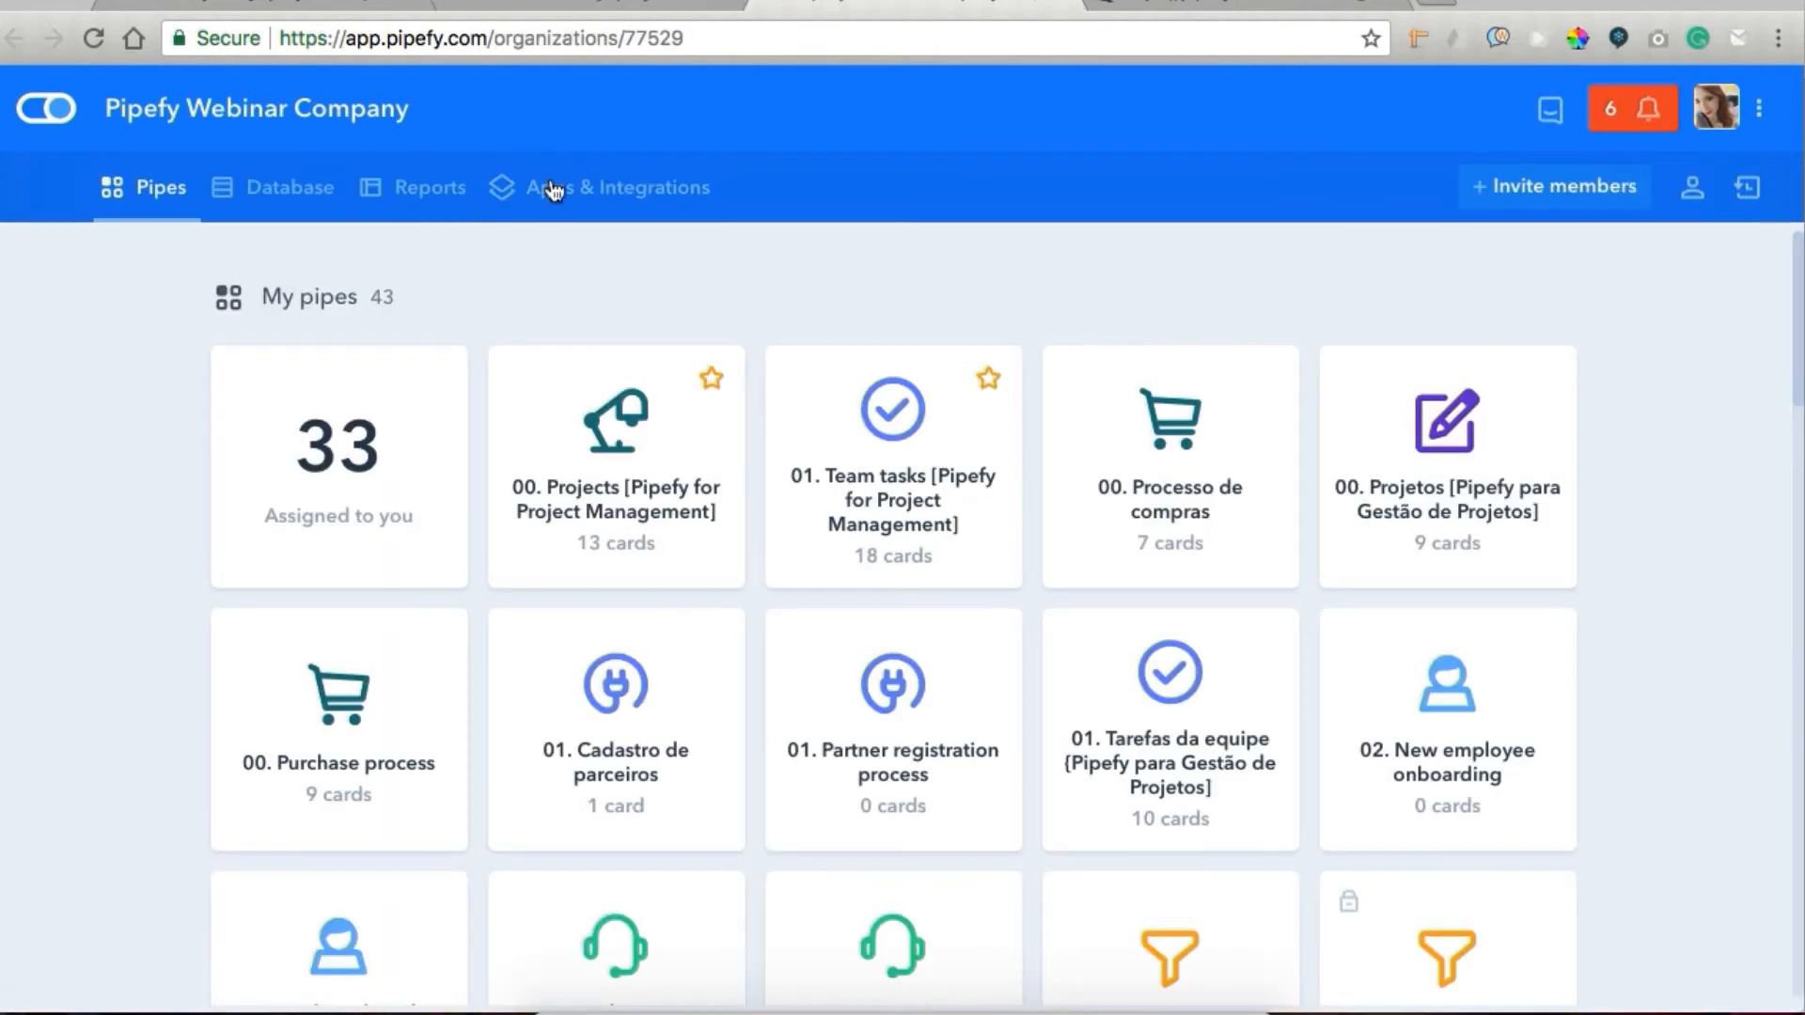
left_click(543, 177)
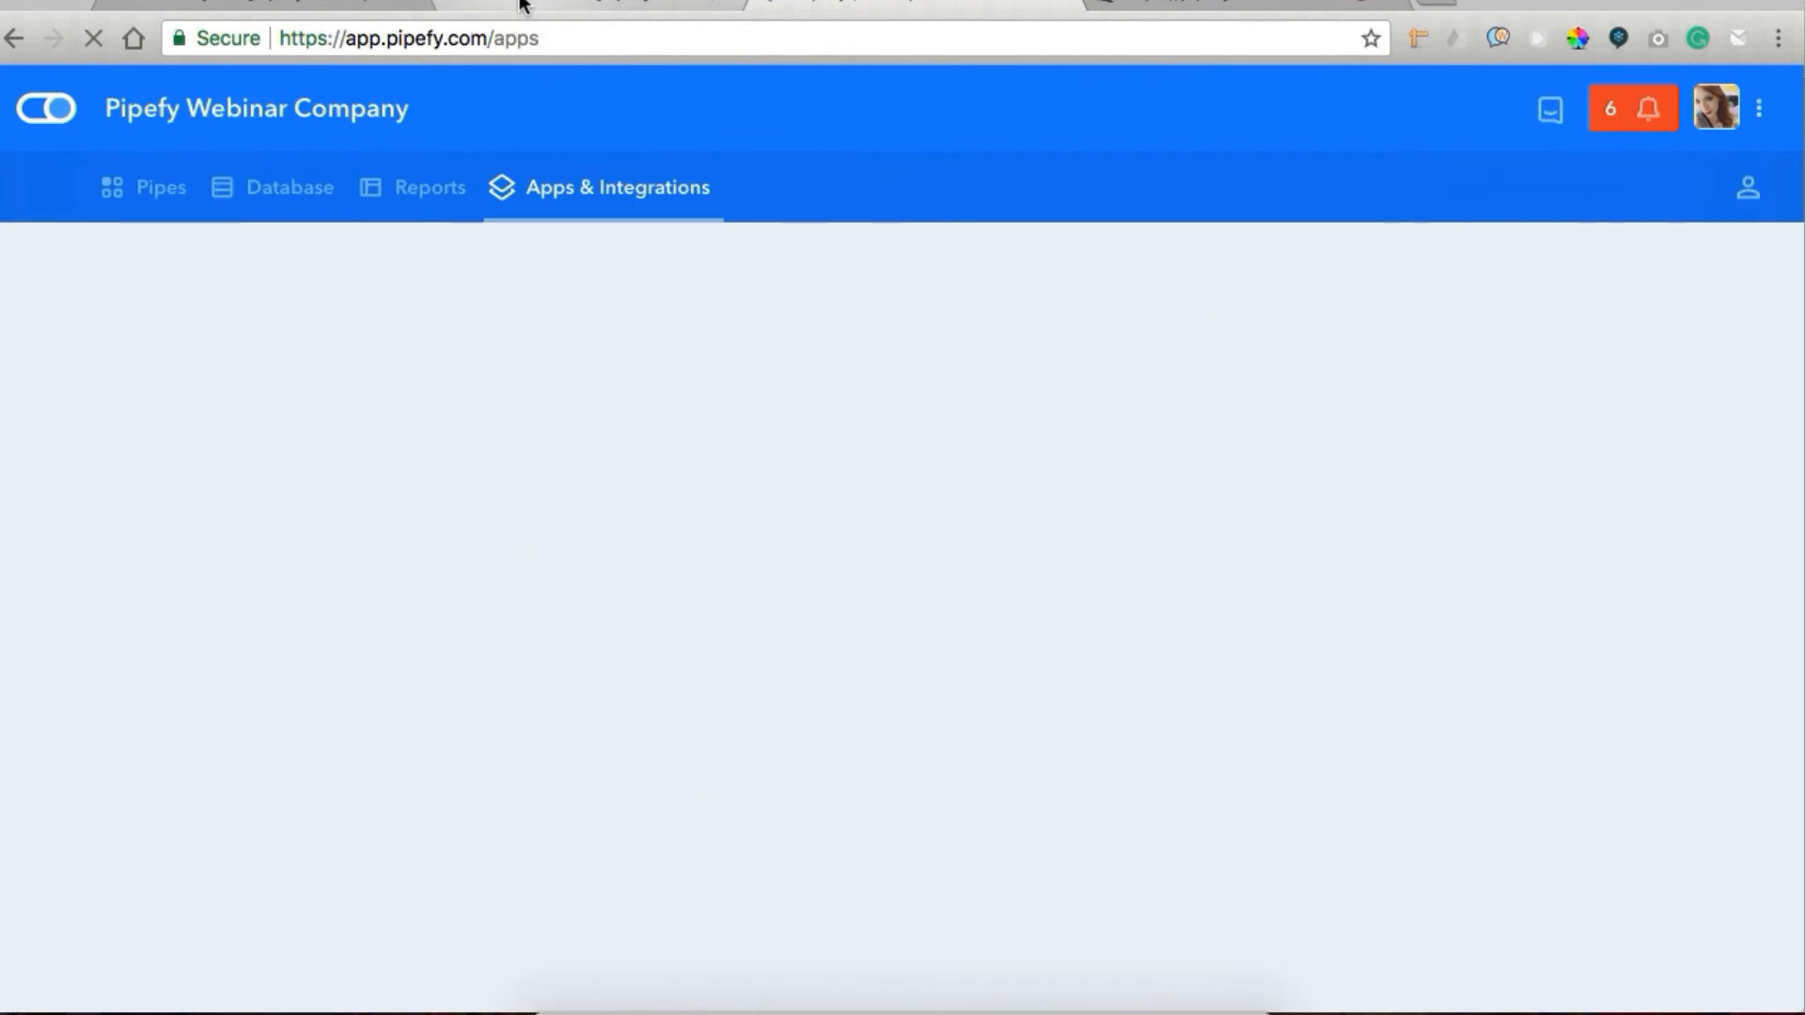
left_click(564, 10)
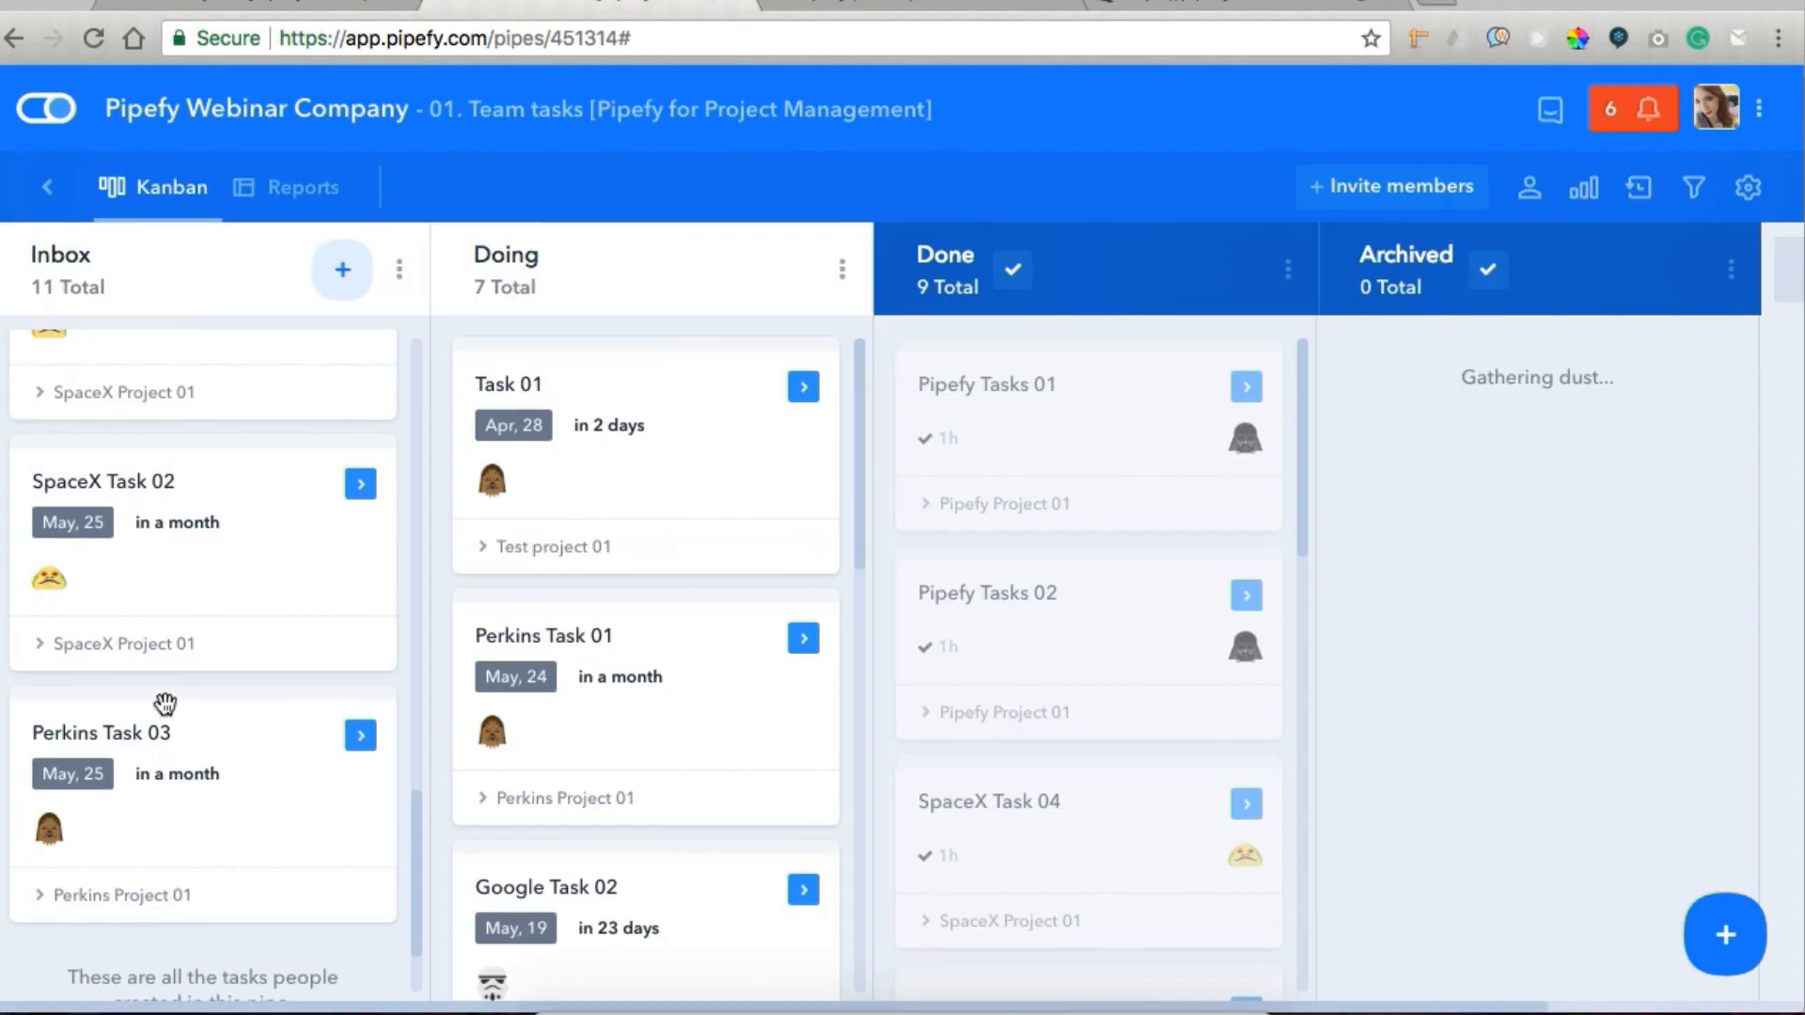
Open the organization's automations and examine the rule that moves the parent project when a Team tasks card enters Doing.
left_click(875, 10)
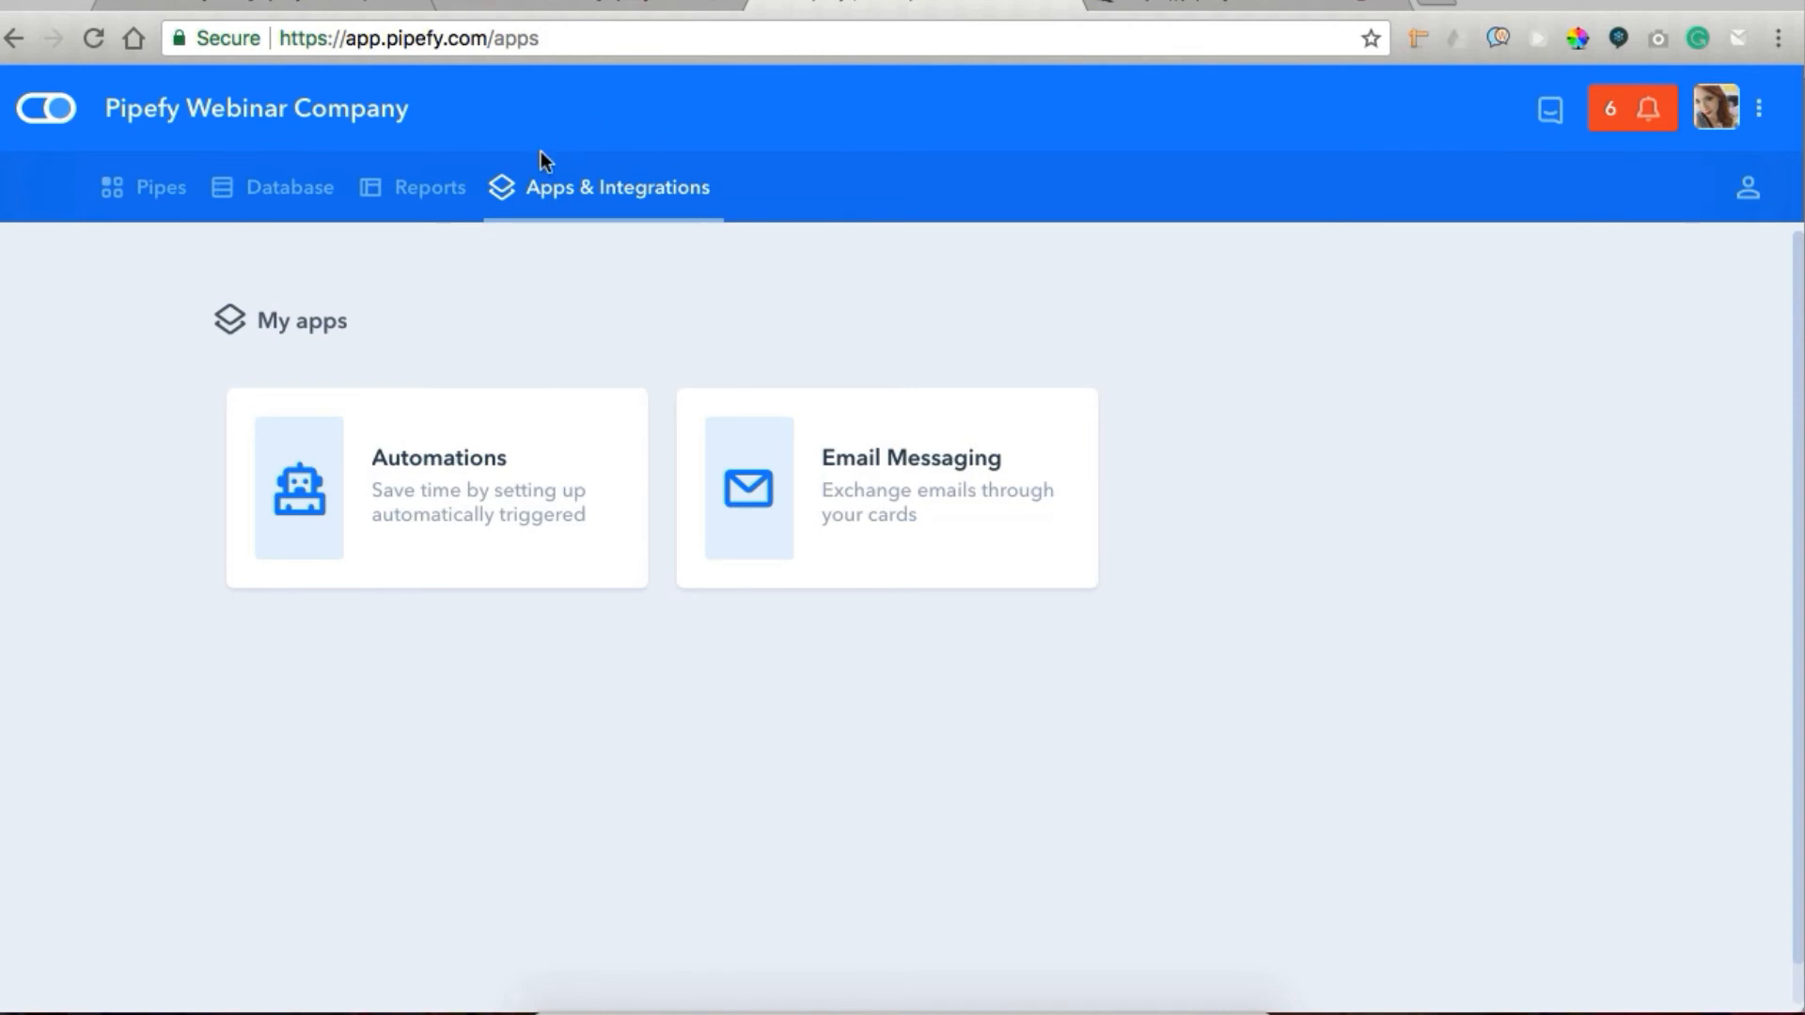
left_click(429, 465)
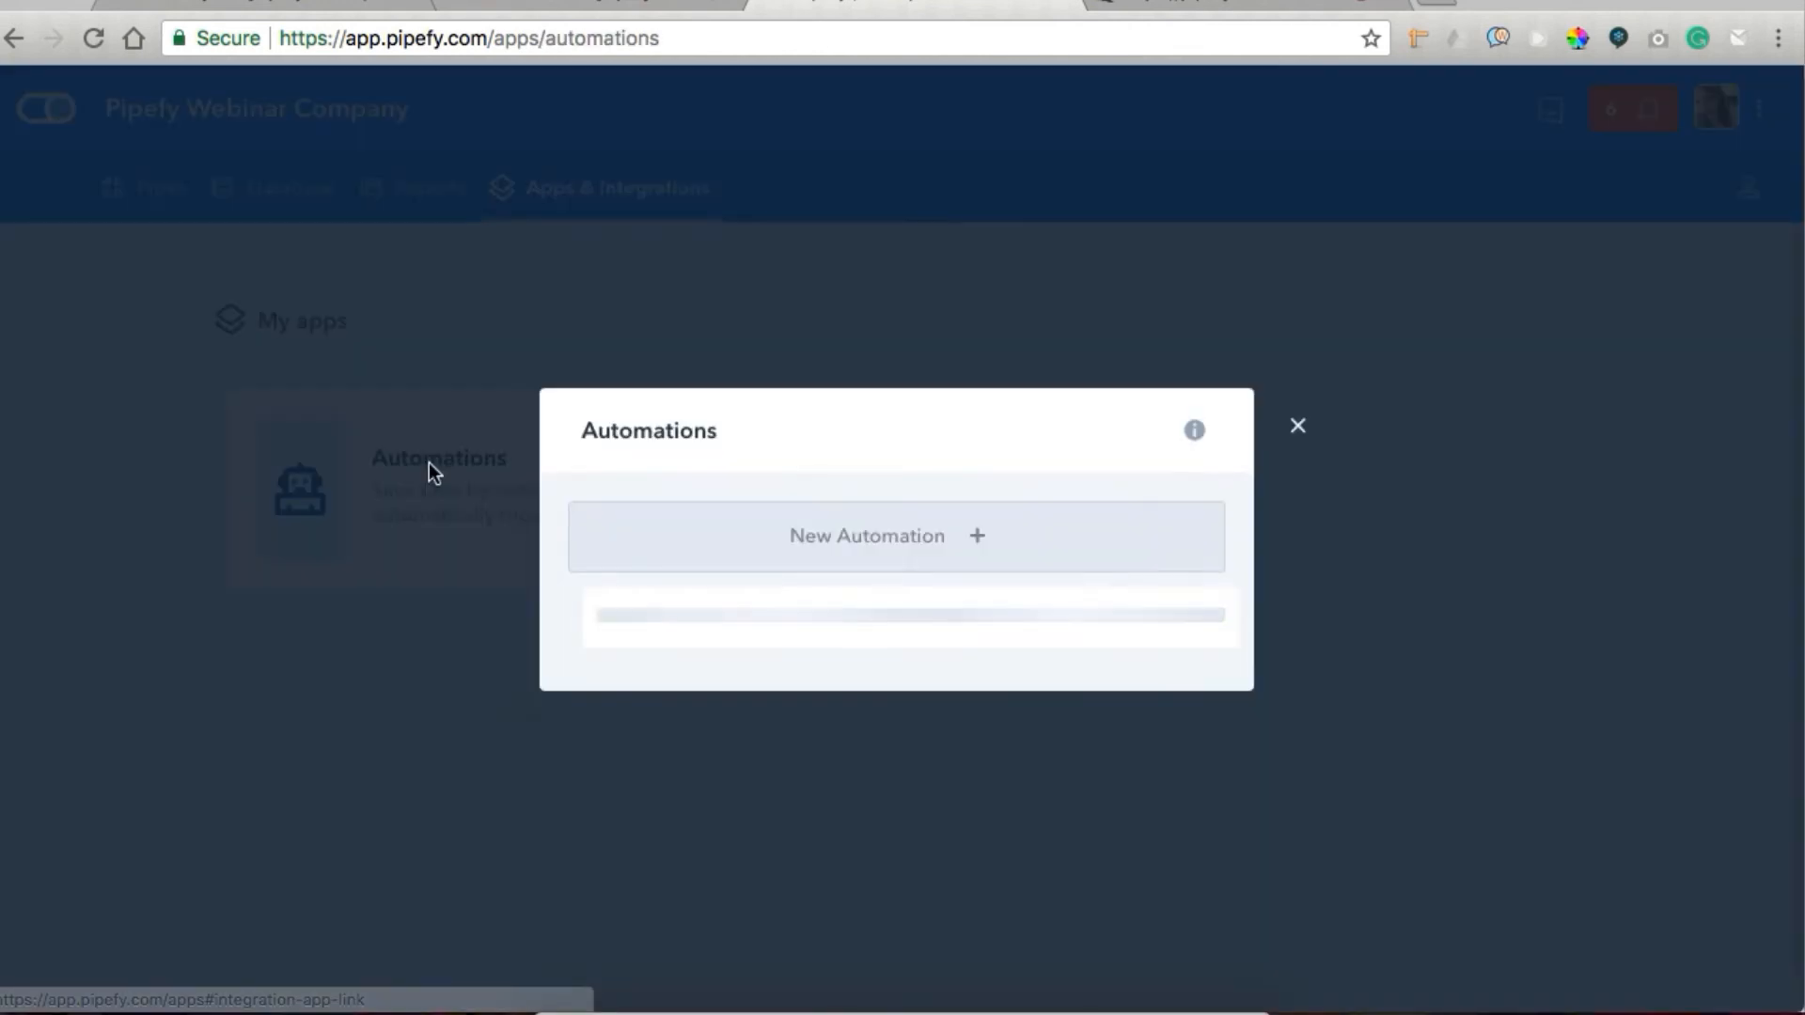
left_click(765, 696)
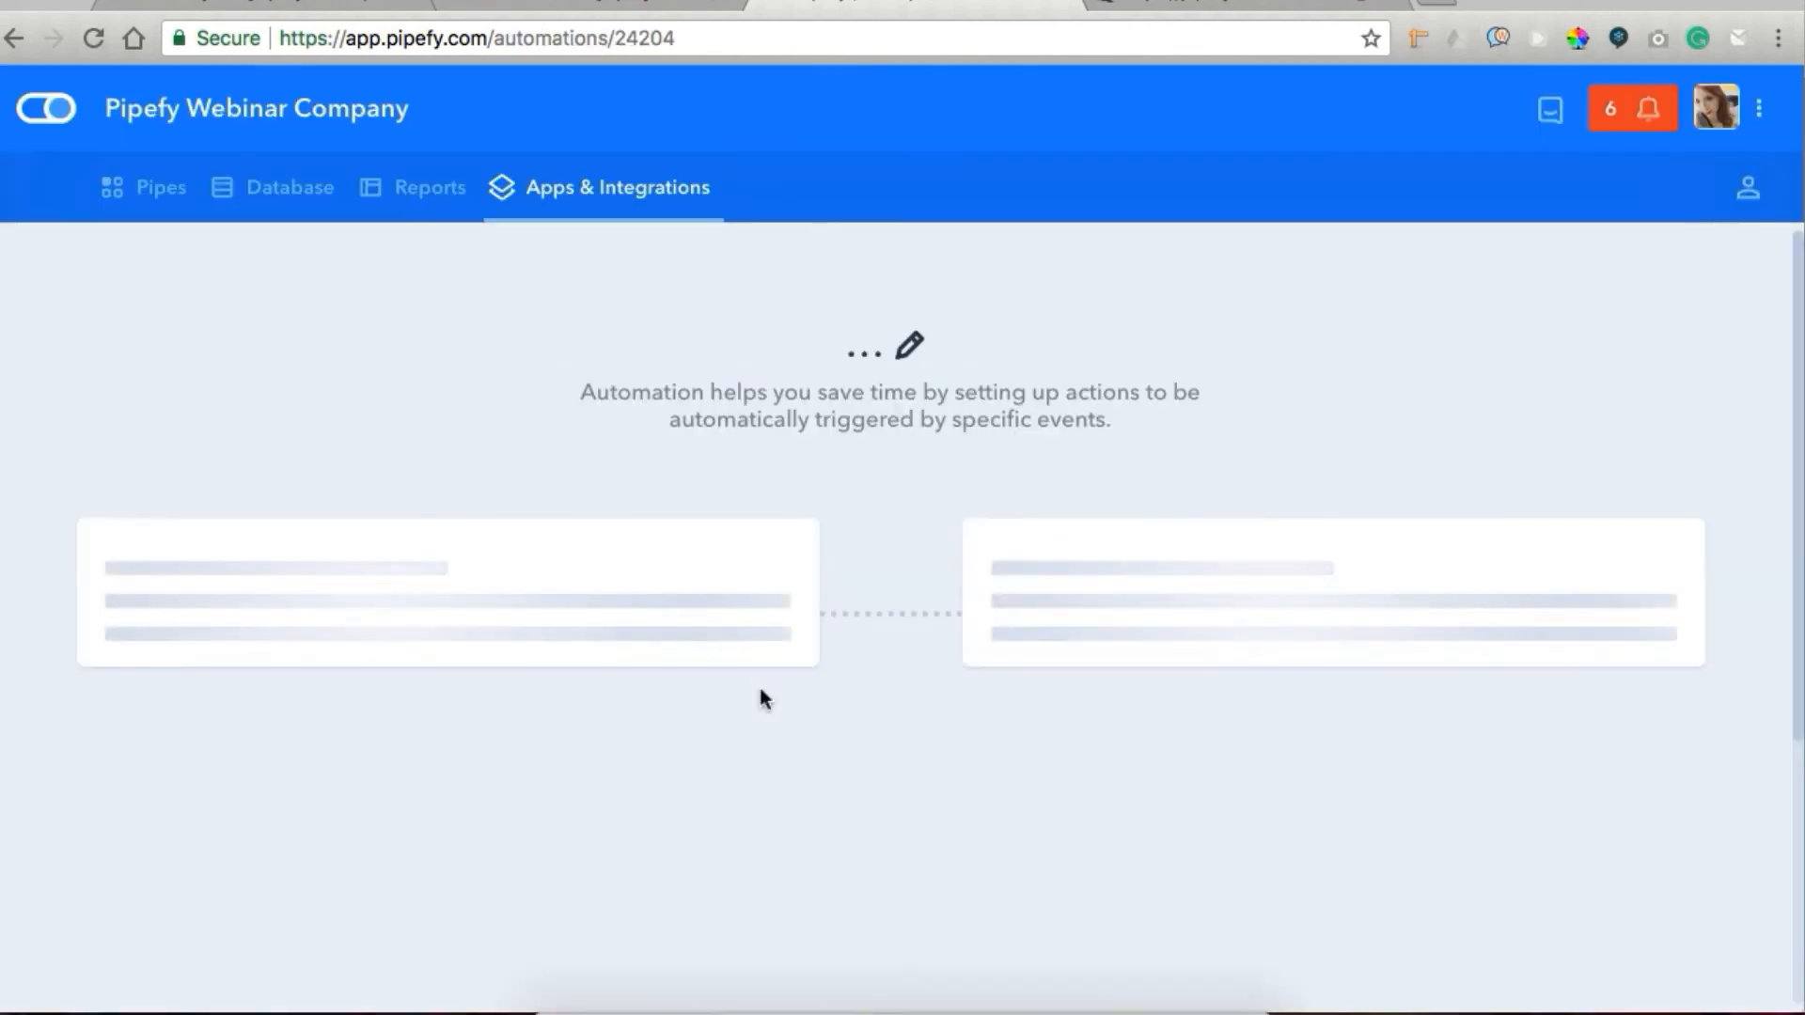
scroll(764, 701, "down", 1)
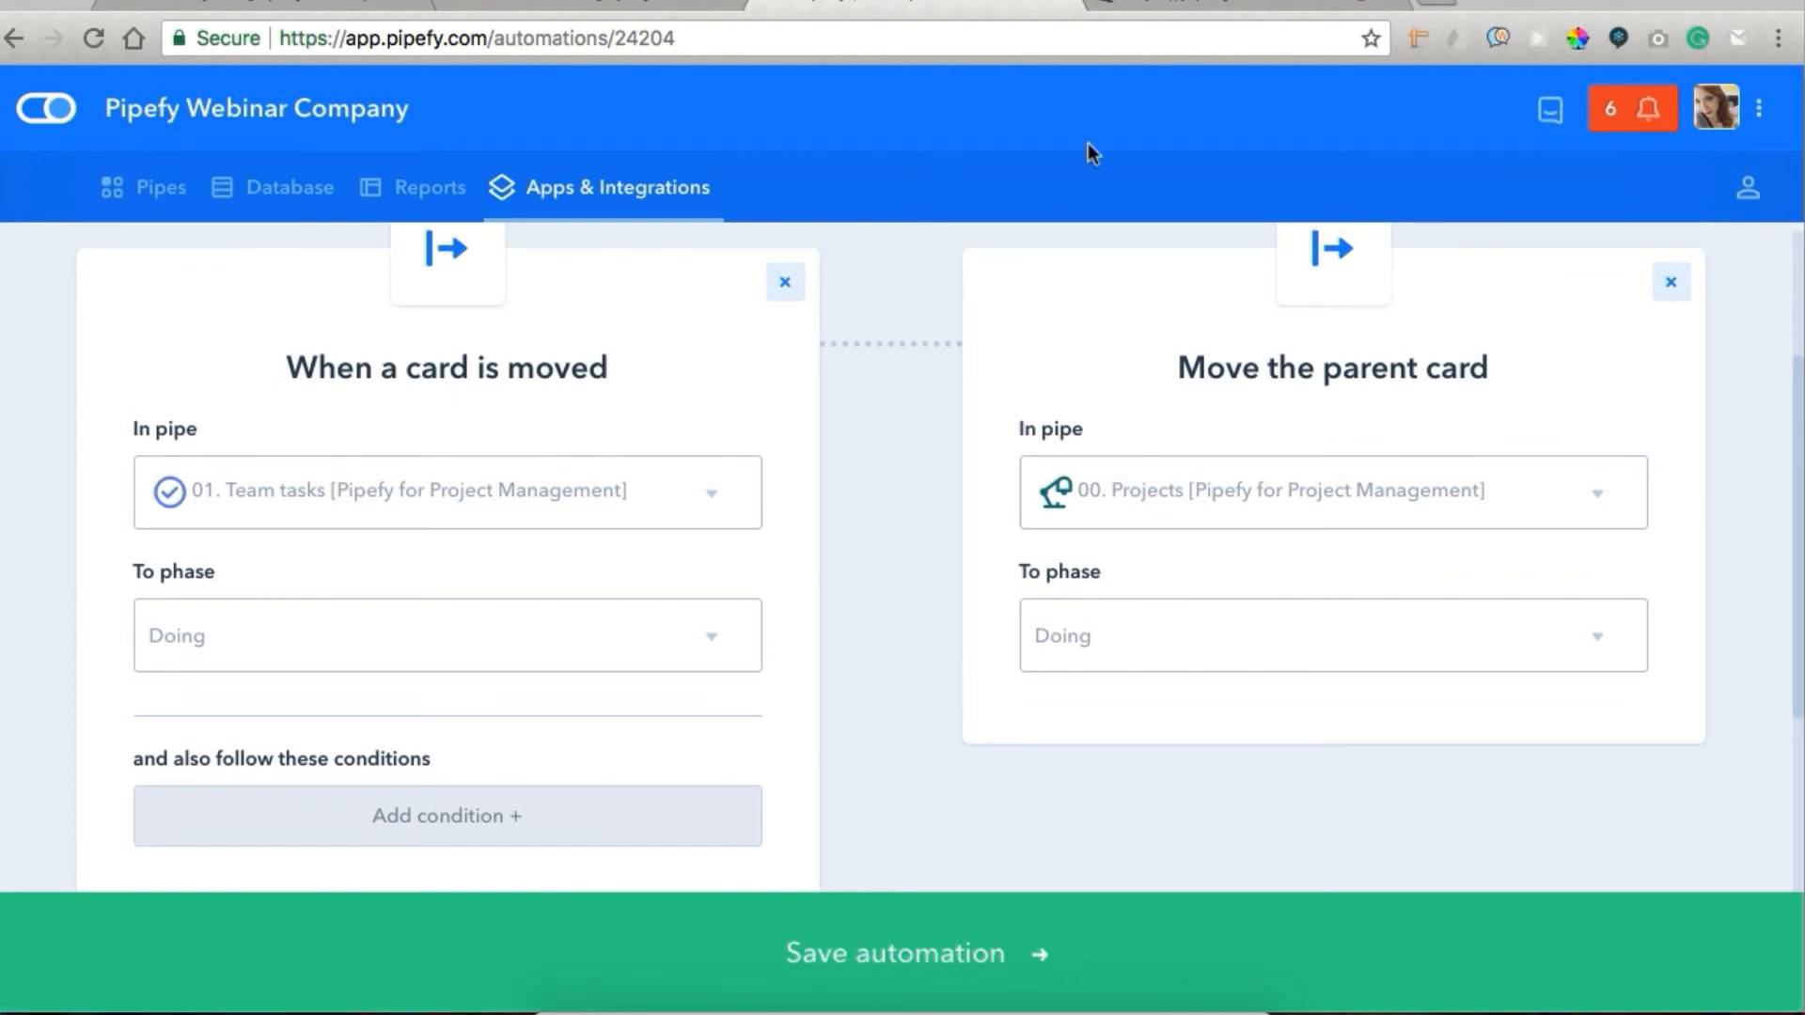
Switch to the Projects pipe, close its settings, and check the activity log of the Test project 01 card in Doing.
left_click(478, 3)
left_click(303, 3)
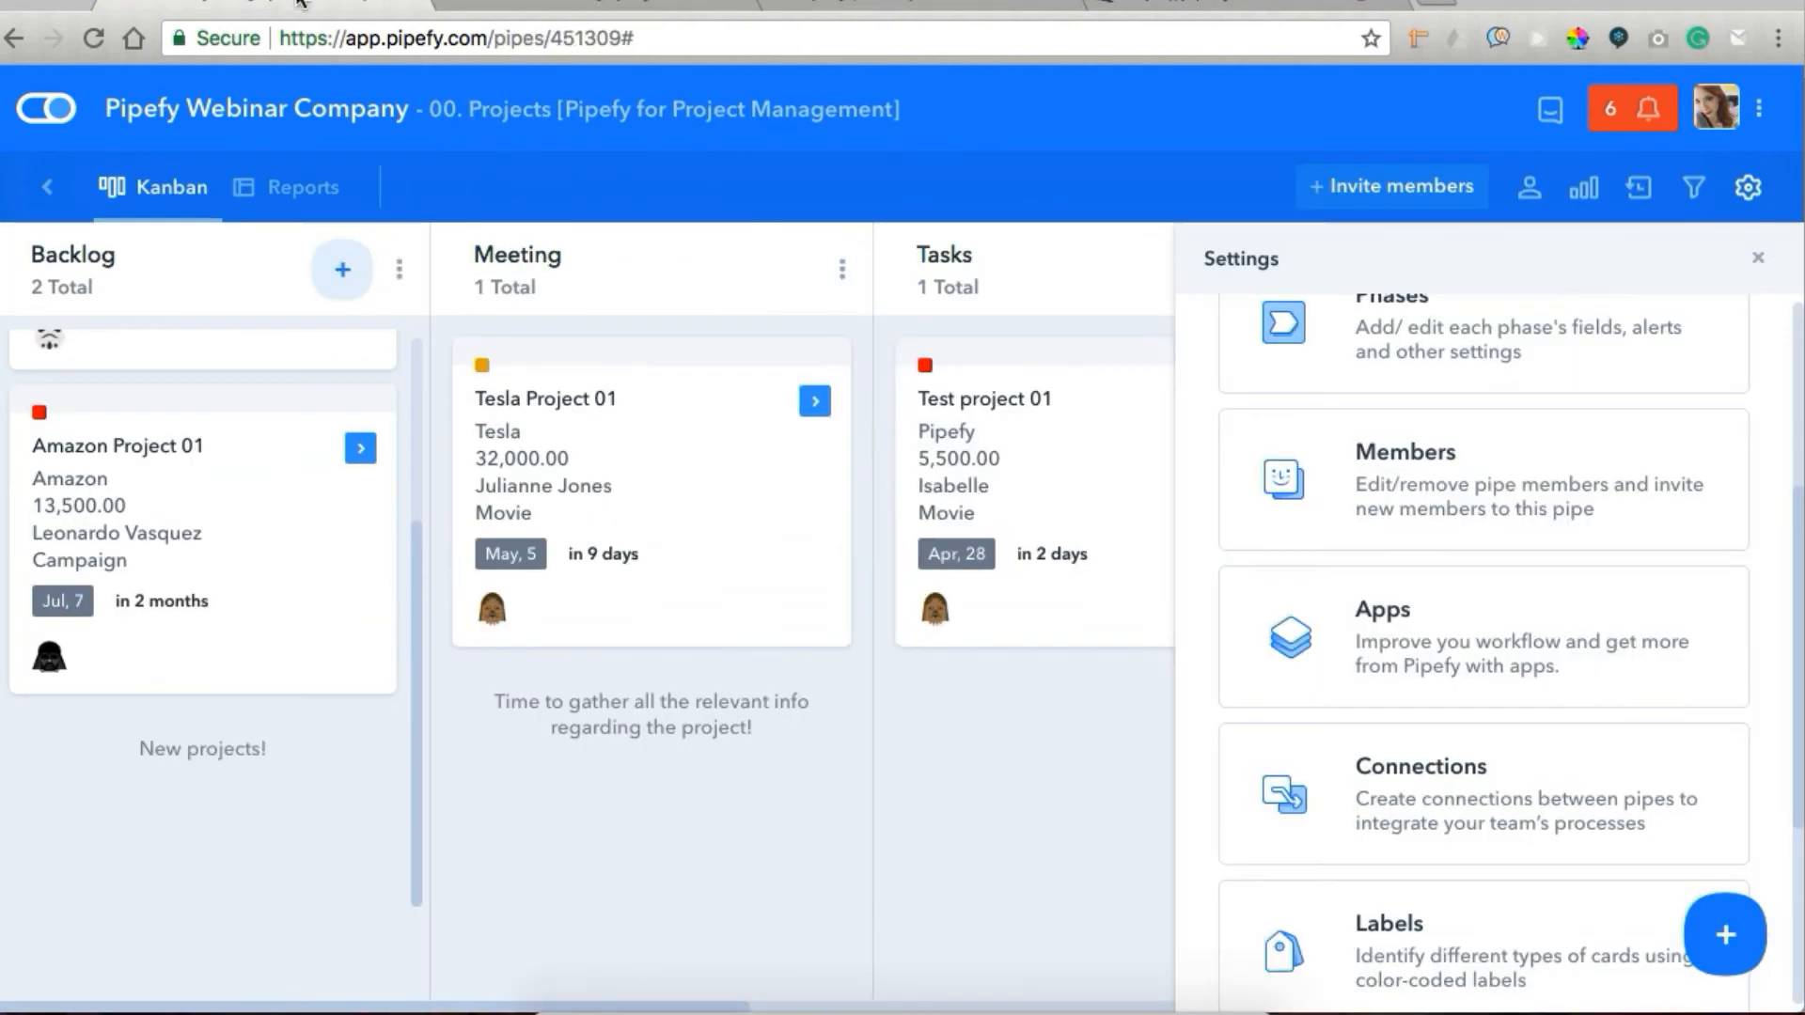
left_click(1761, 270)
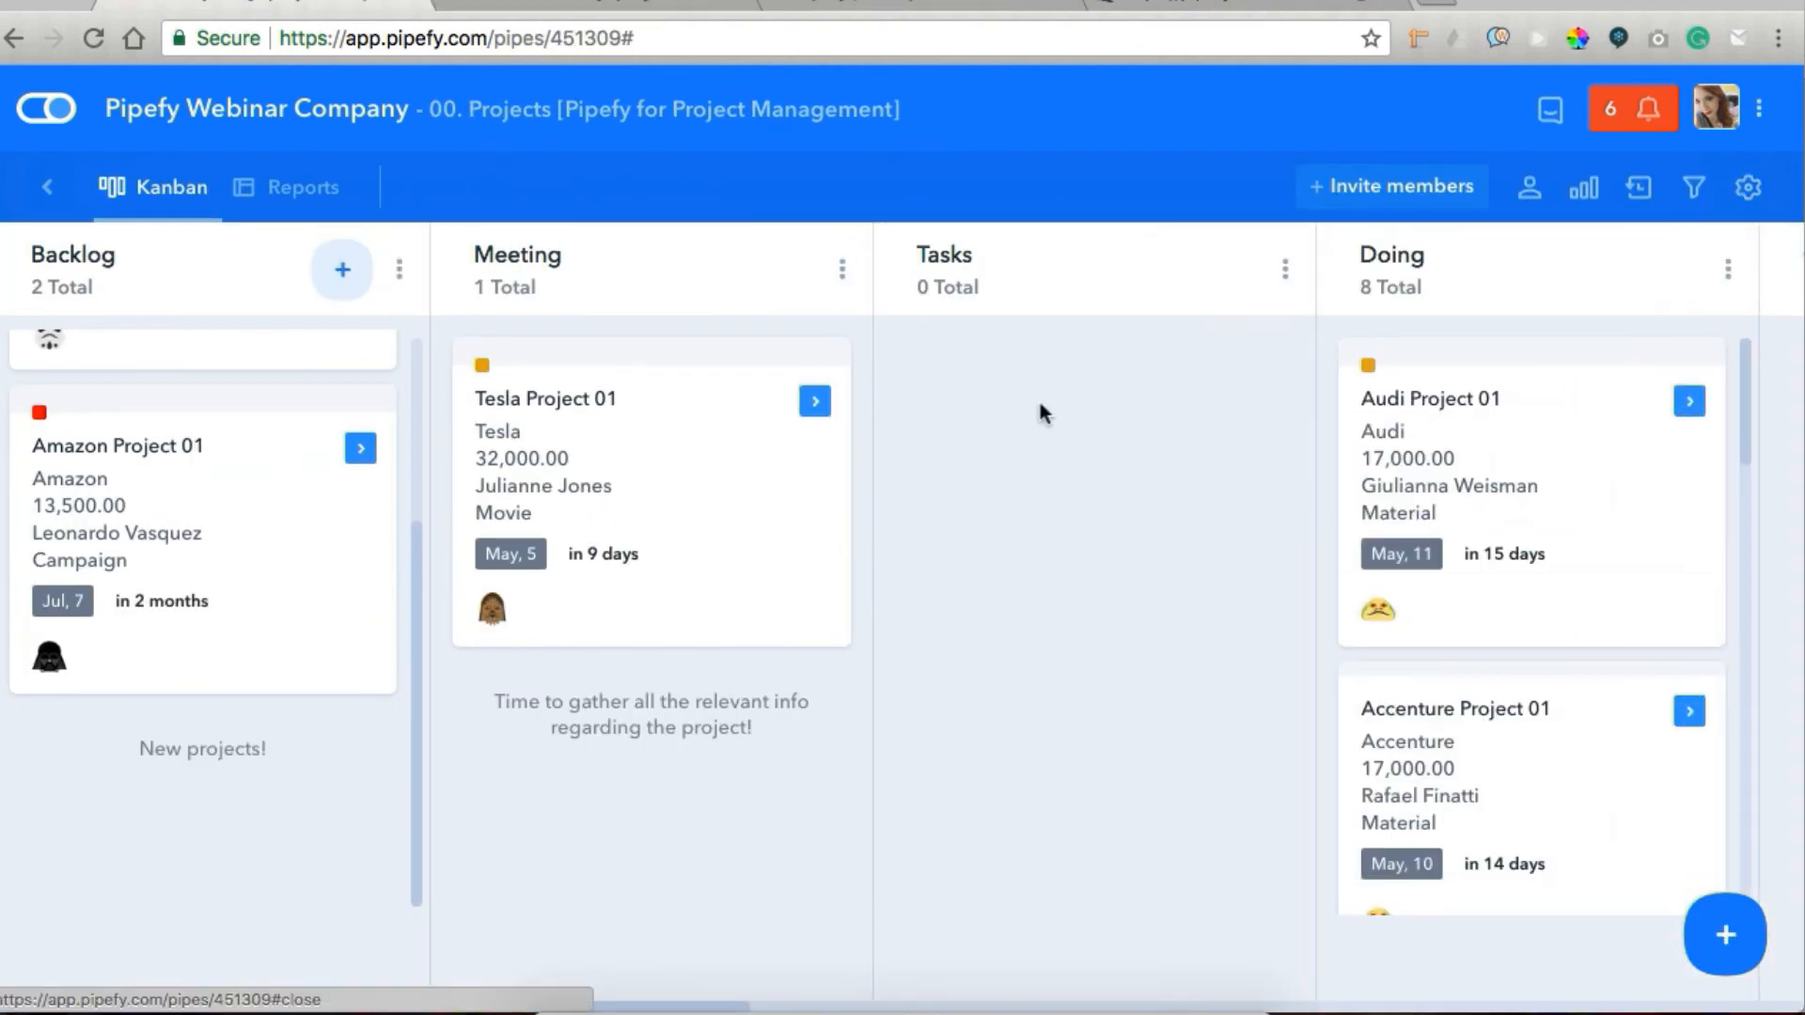
scroll(1140, 564, "right", 2)
scroll(1420, 700, "down", 15)
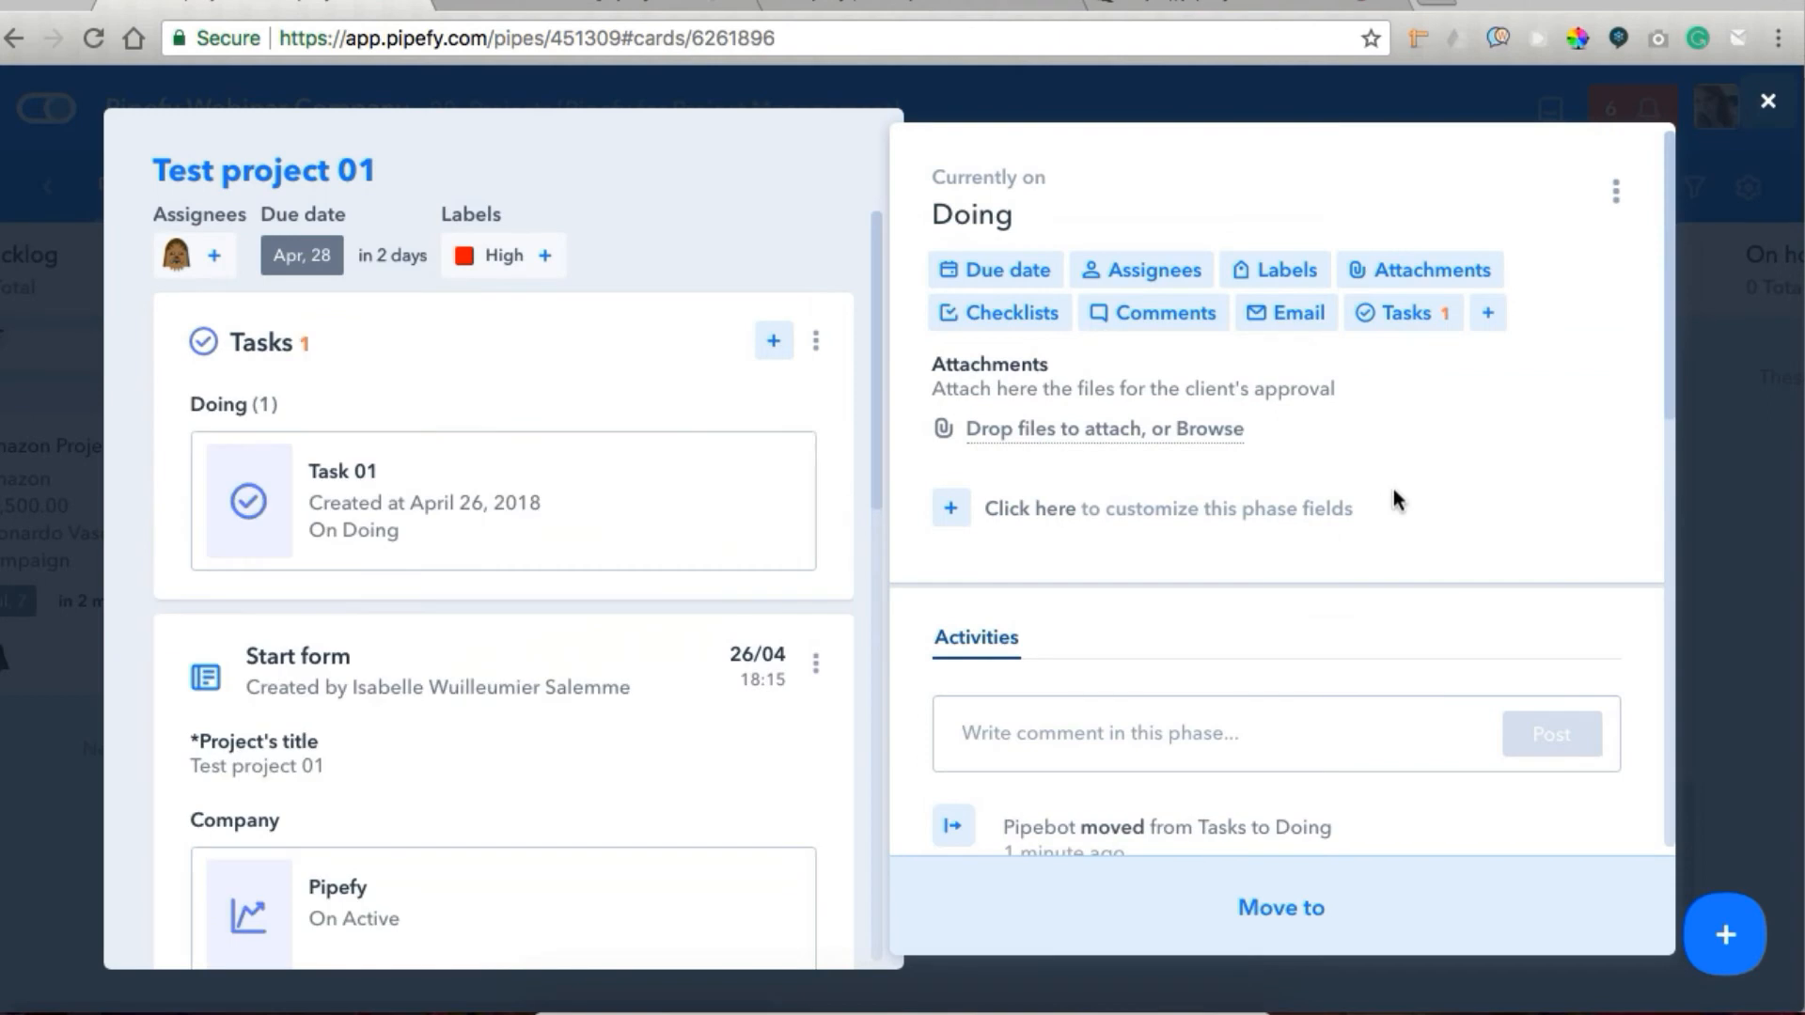
scroll(1398, 501, "down", 3)
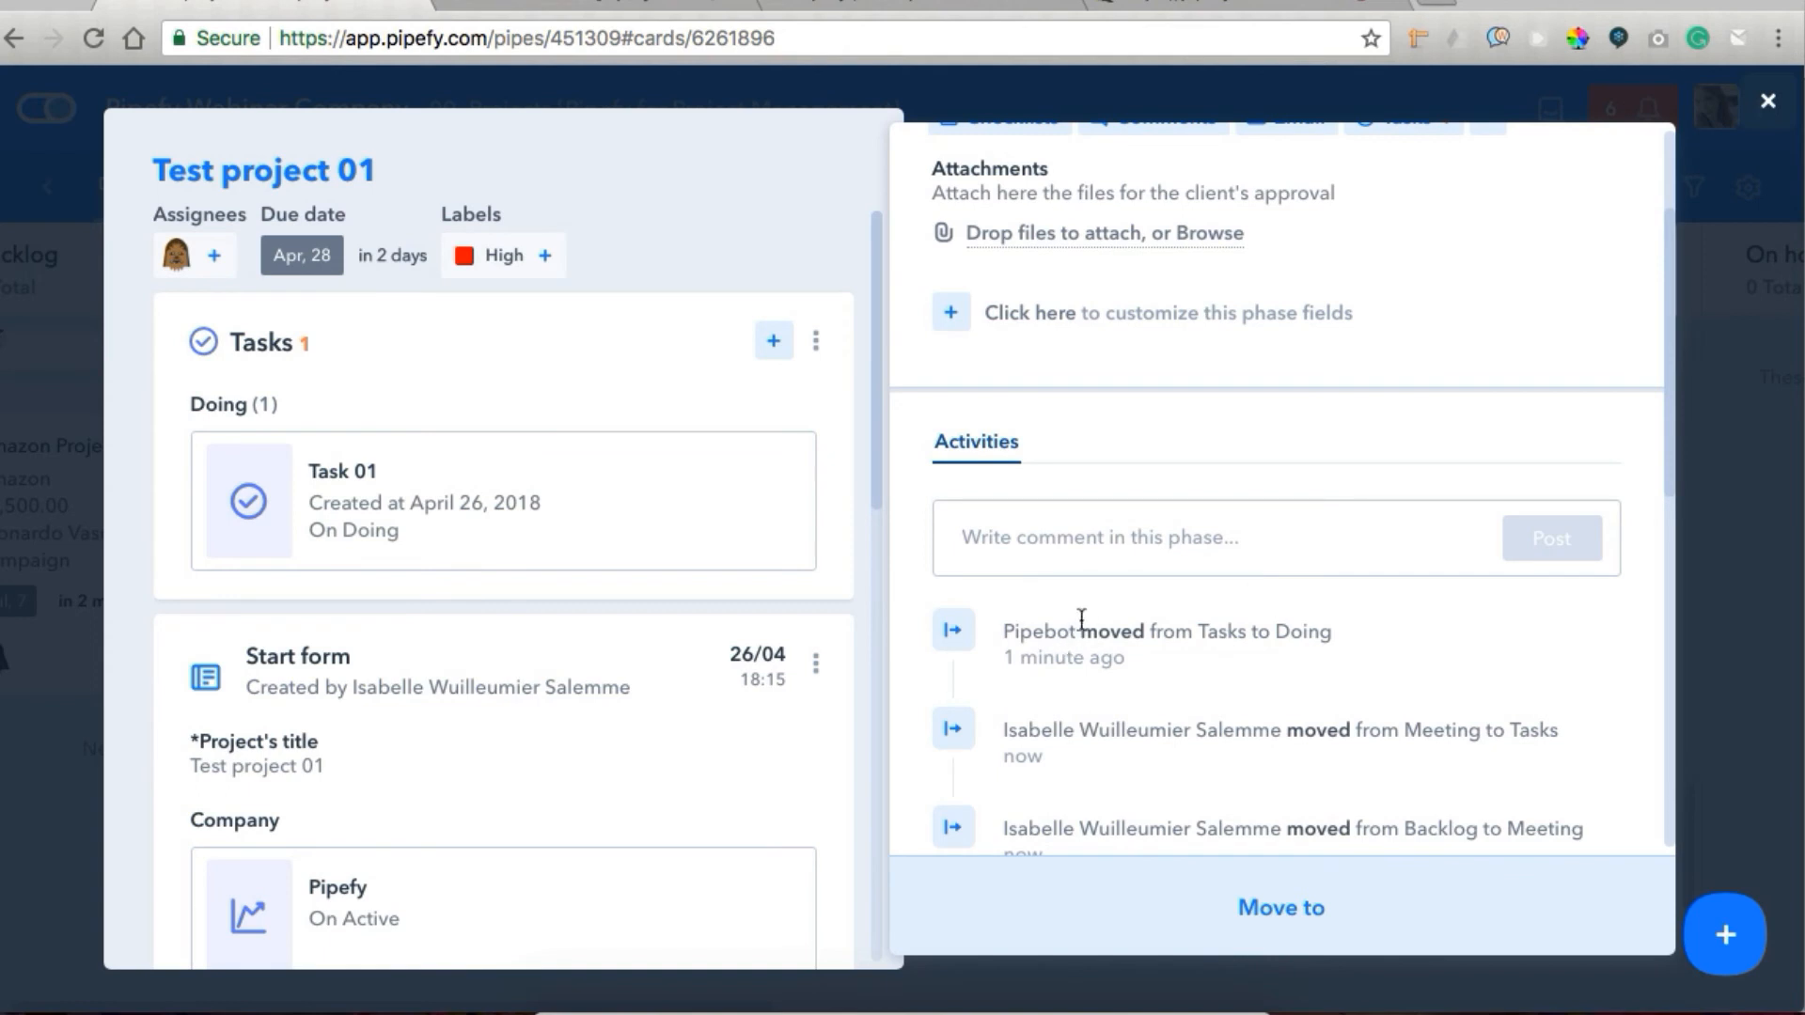
scroll(1265, 642, "up", 3)
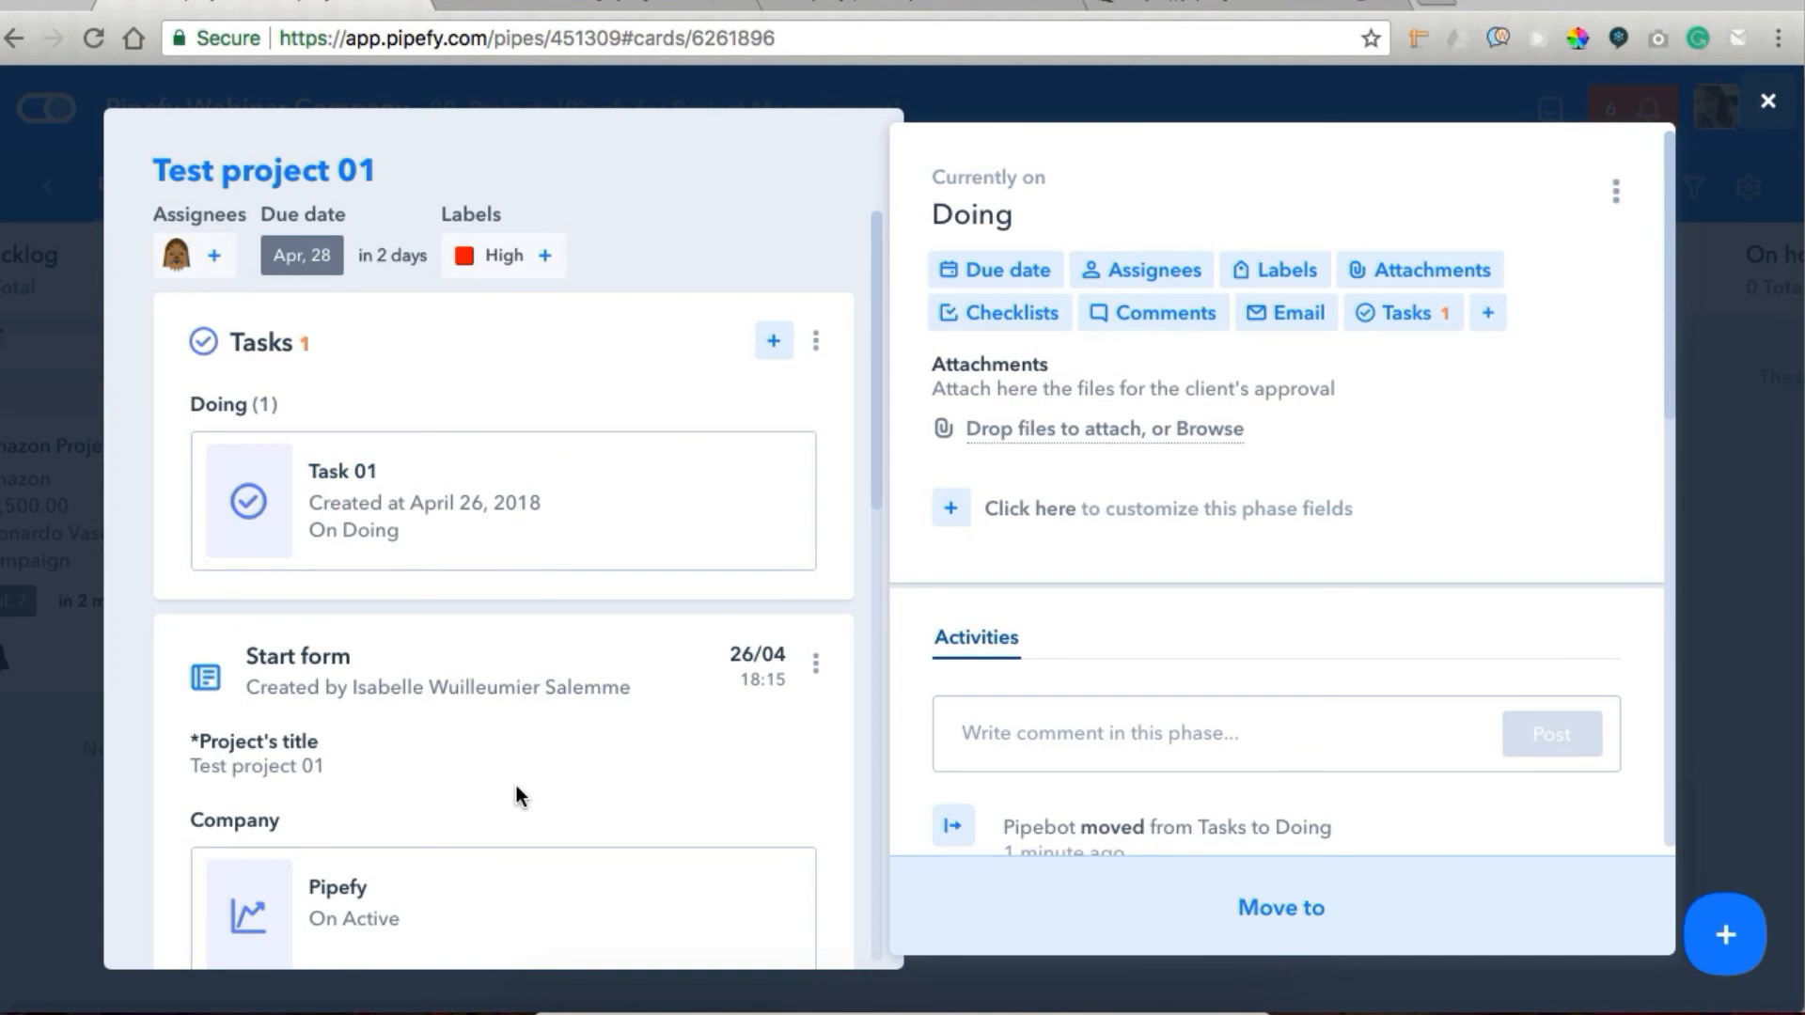
Examine Test project 01's phase history and the options for customizing the card view, and close the card.
scroll(516, 790, "down", 10)
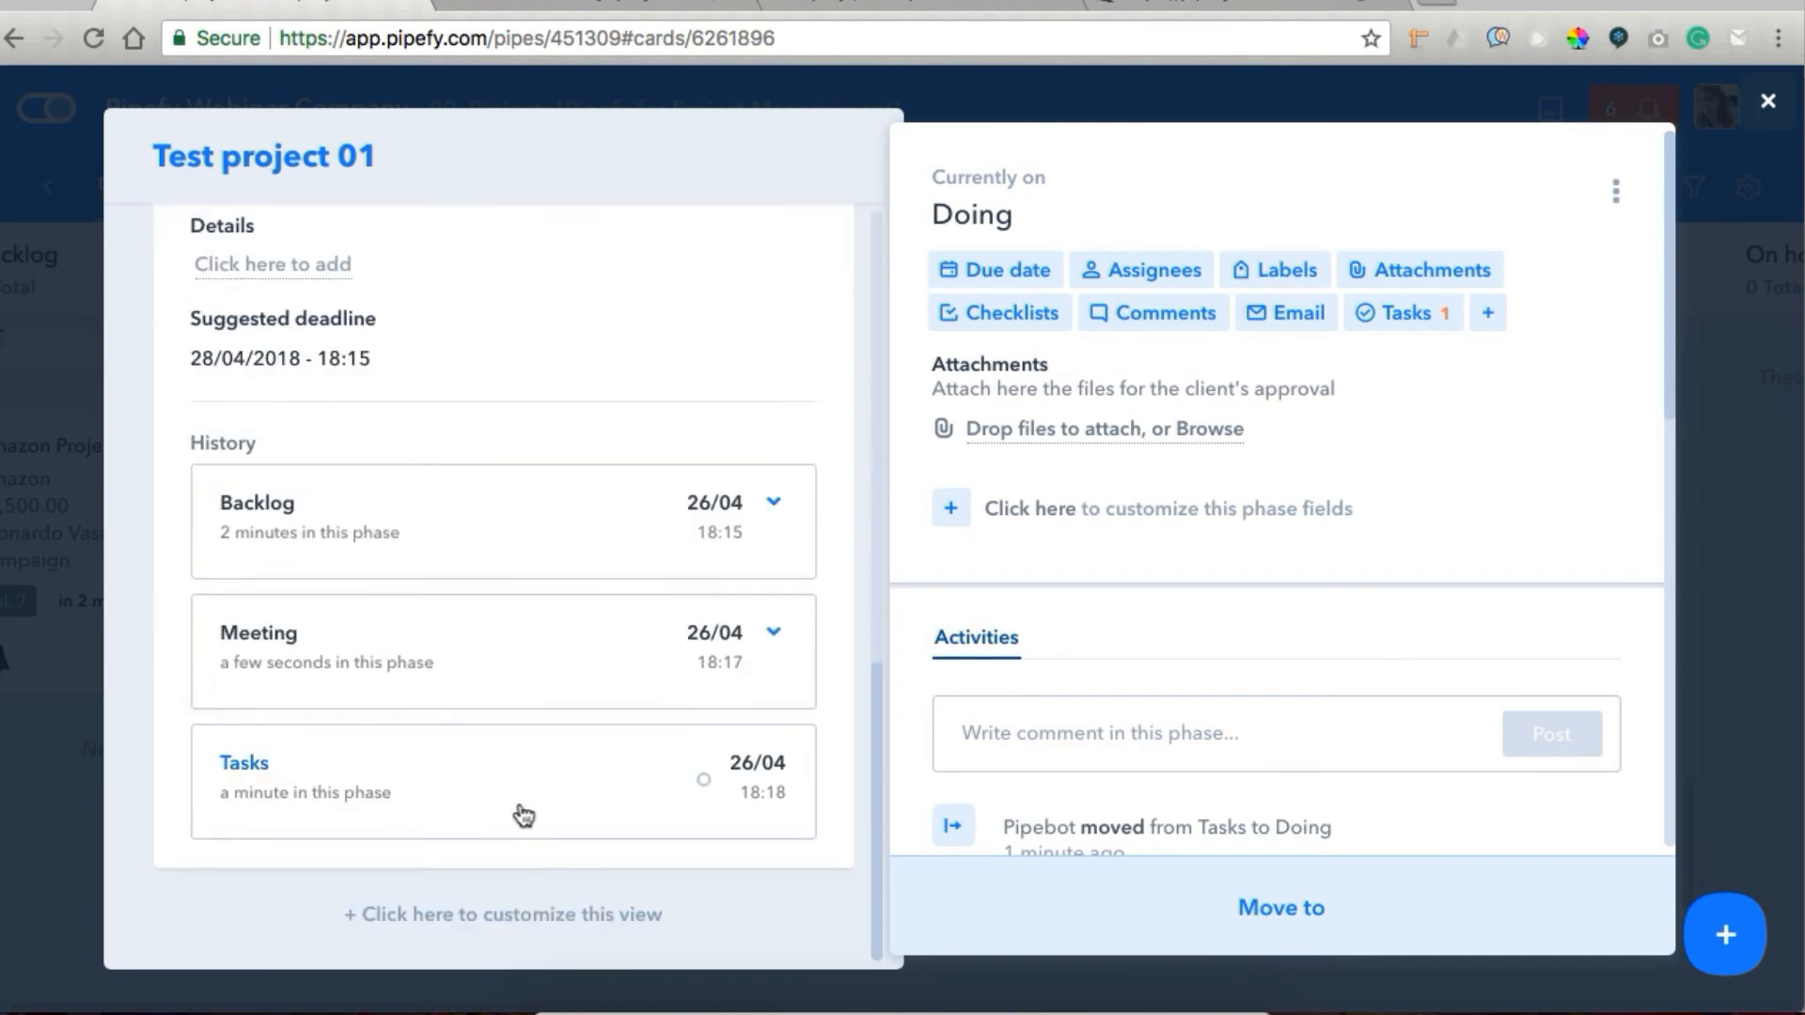
left_click(495, 925)
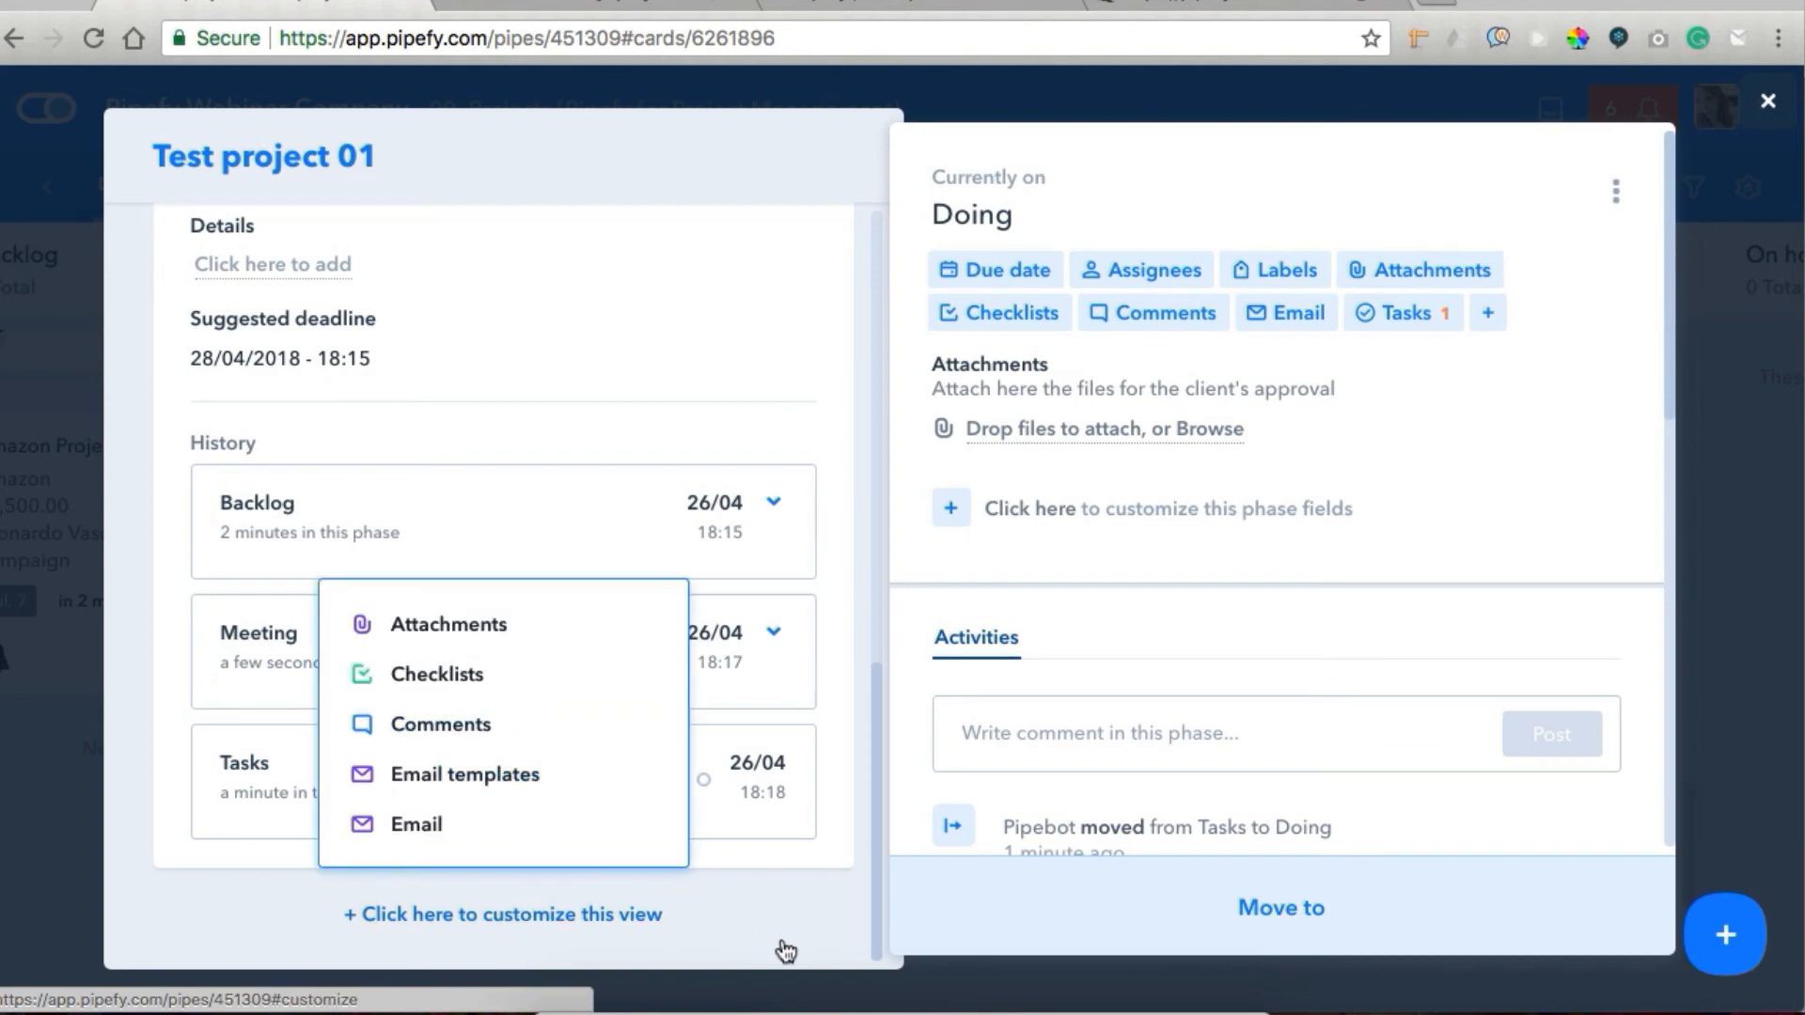
left_click(874, 884)
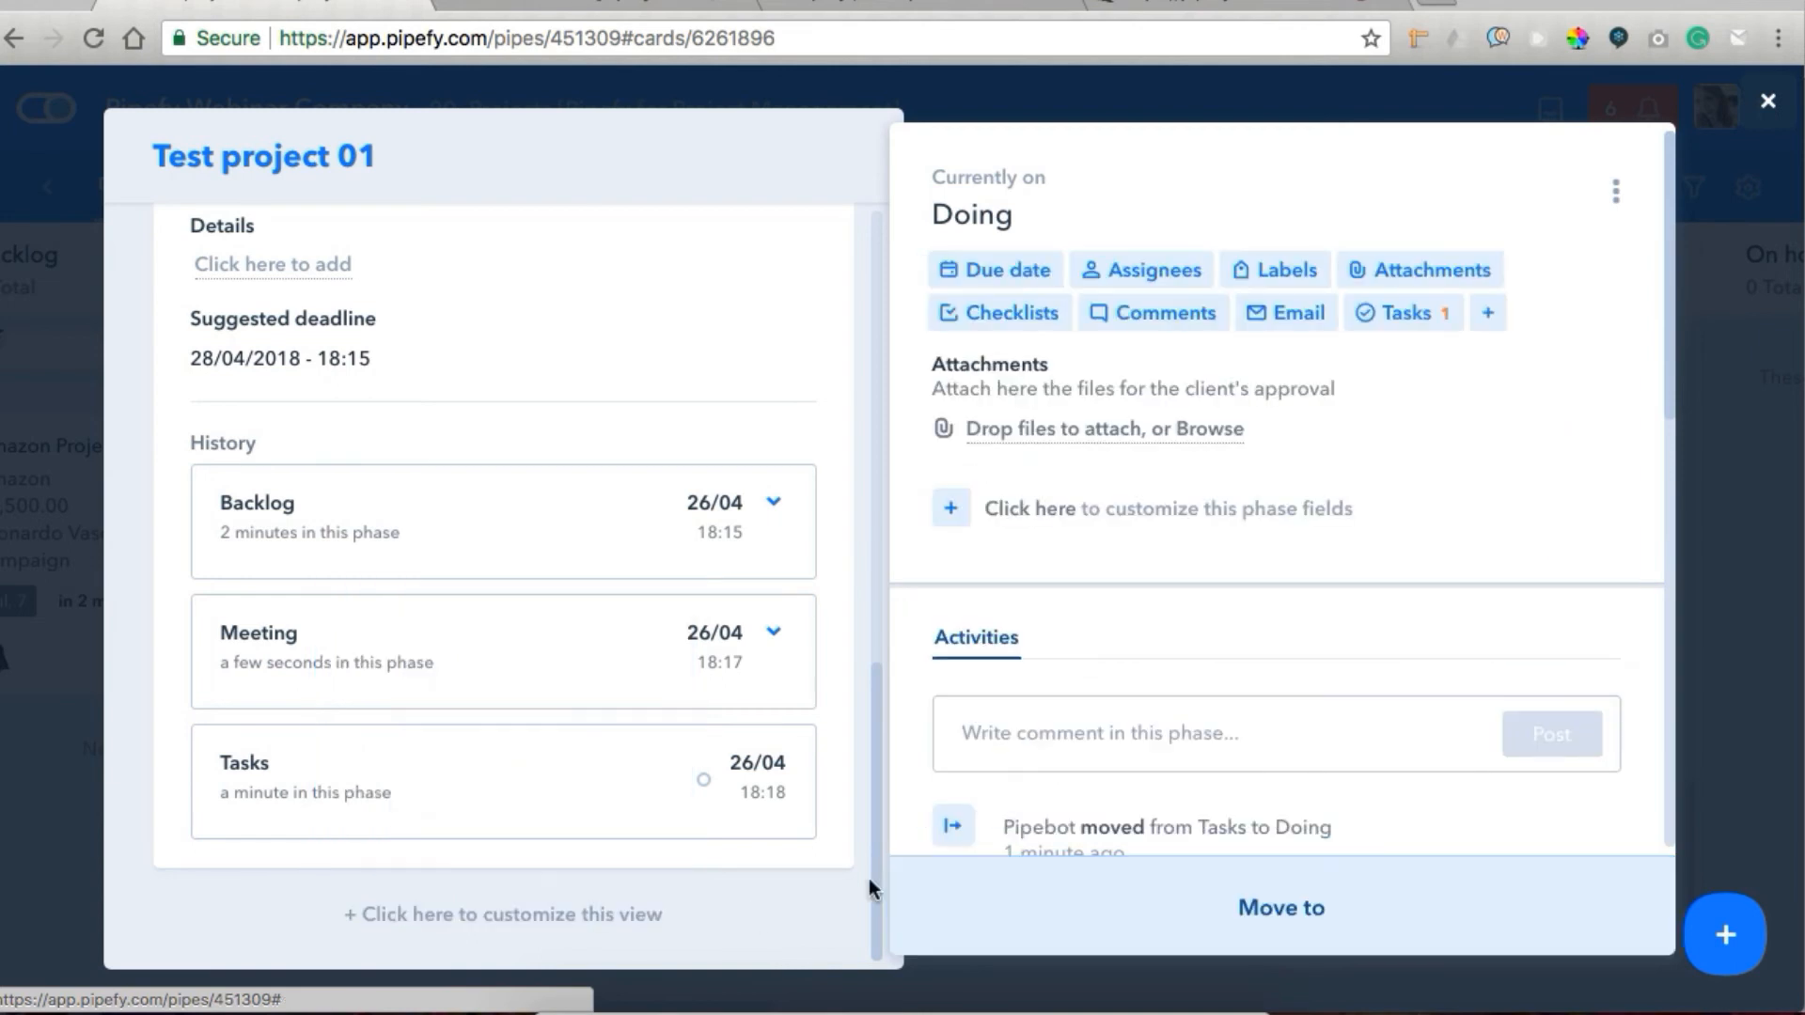
scroll(869, 878, "up", 10)
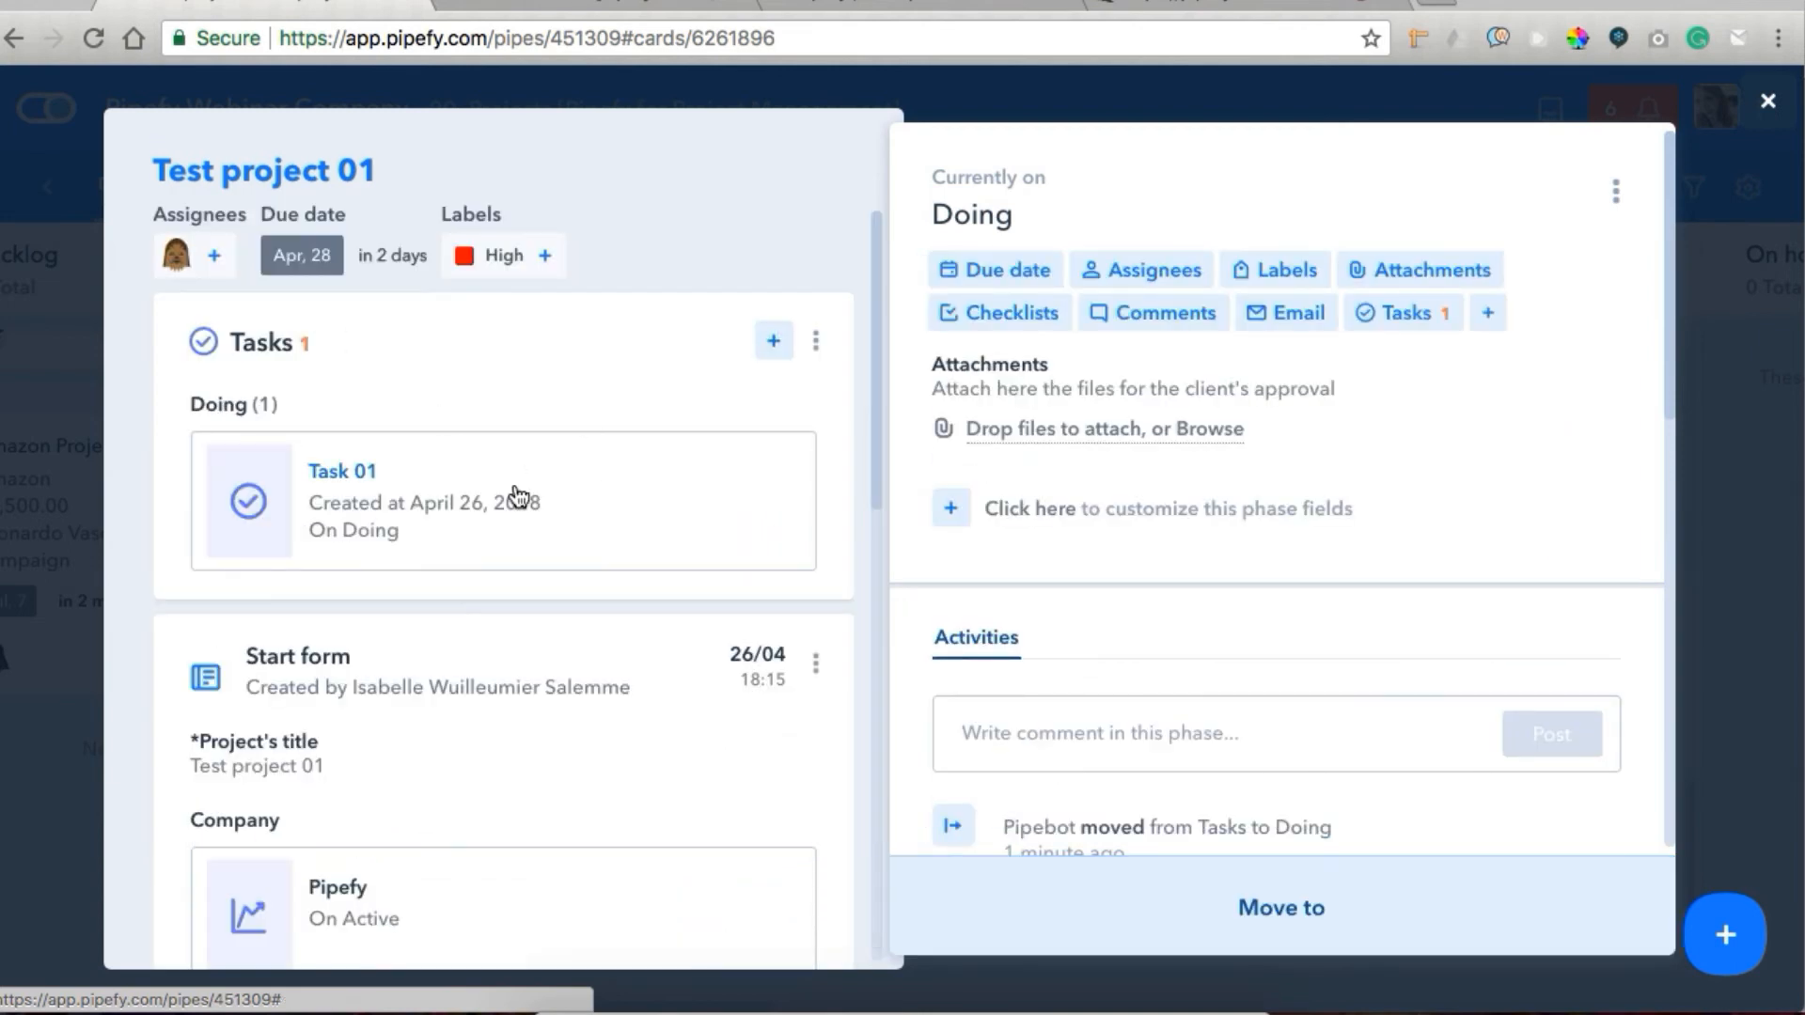
left_click(82, 713)
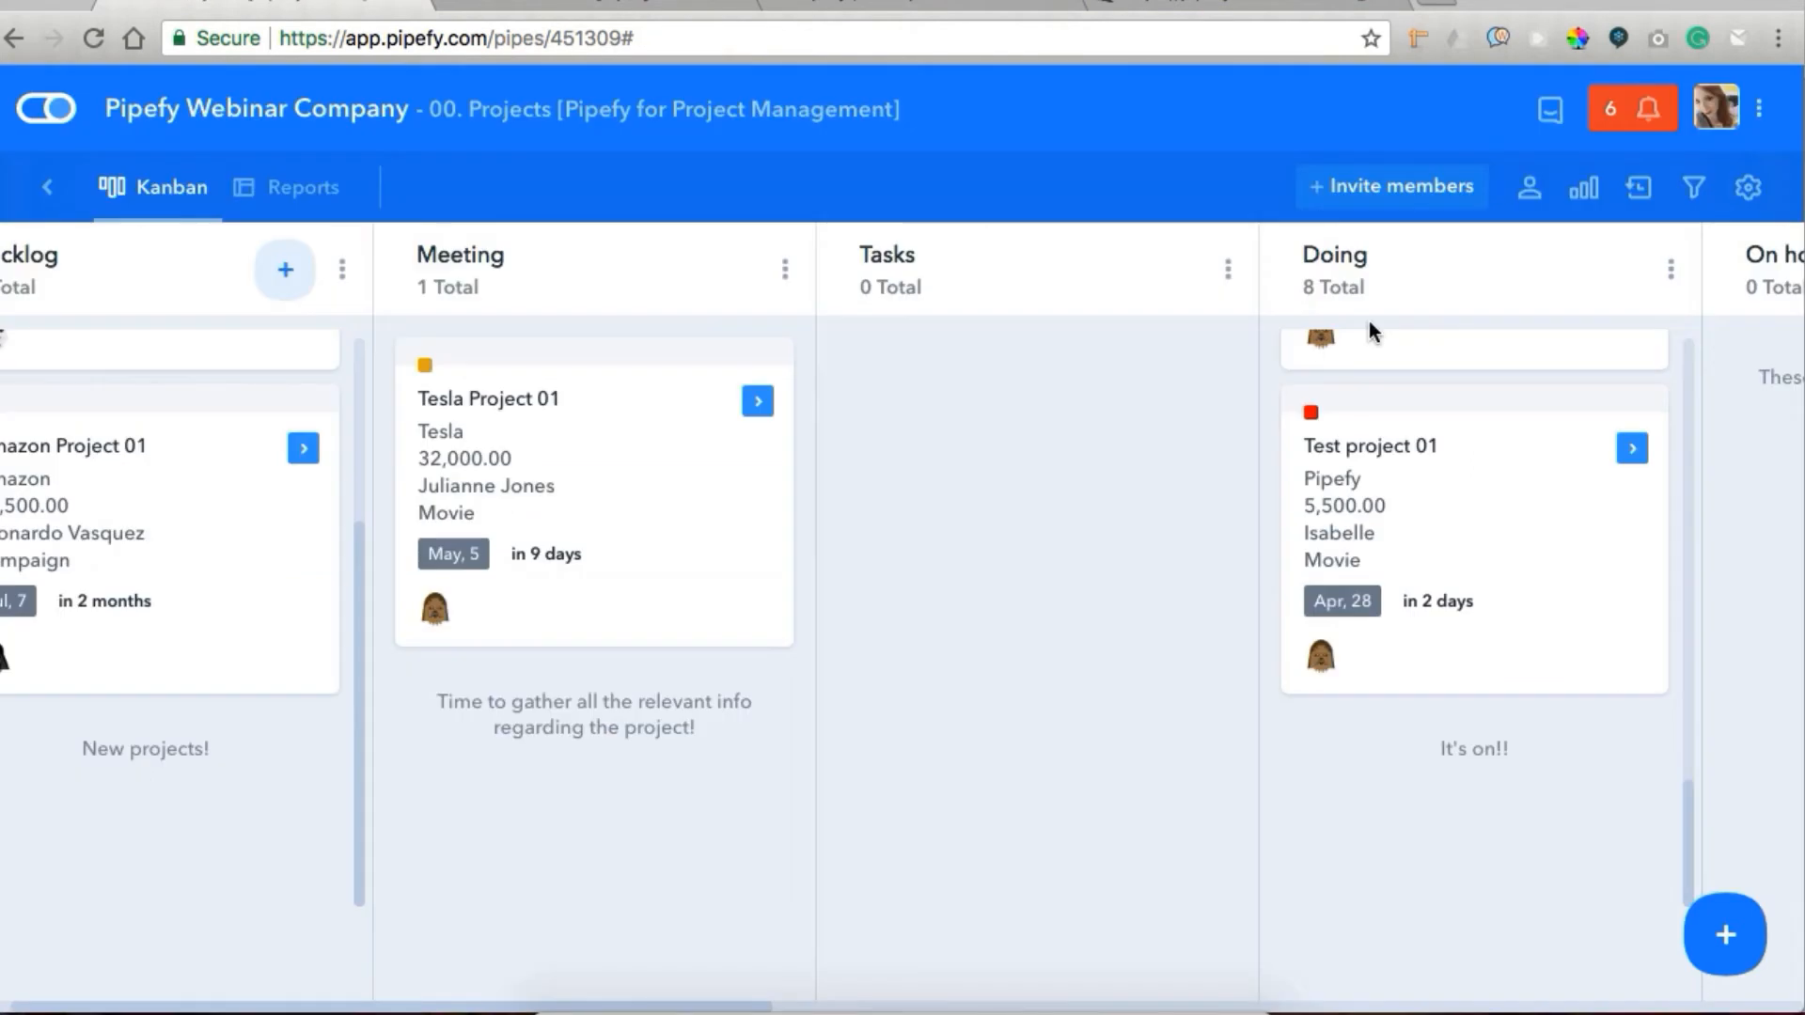
Open the Visa Project 01 card in Doing, review the phases of its connected tasks, and close it.
scroll(1367, 520, "up", 15)
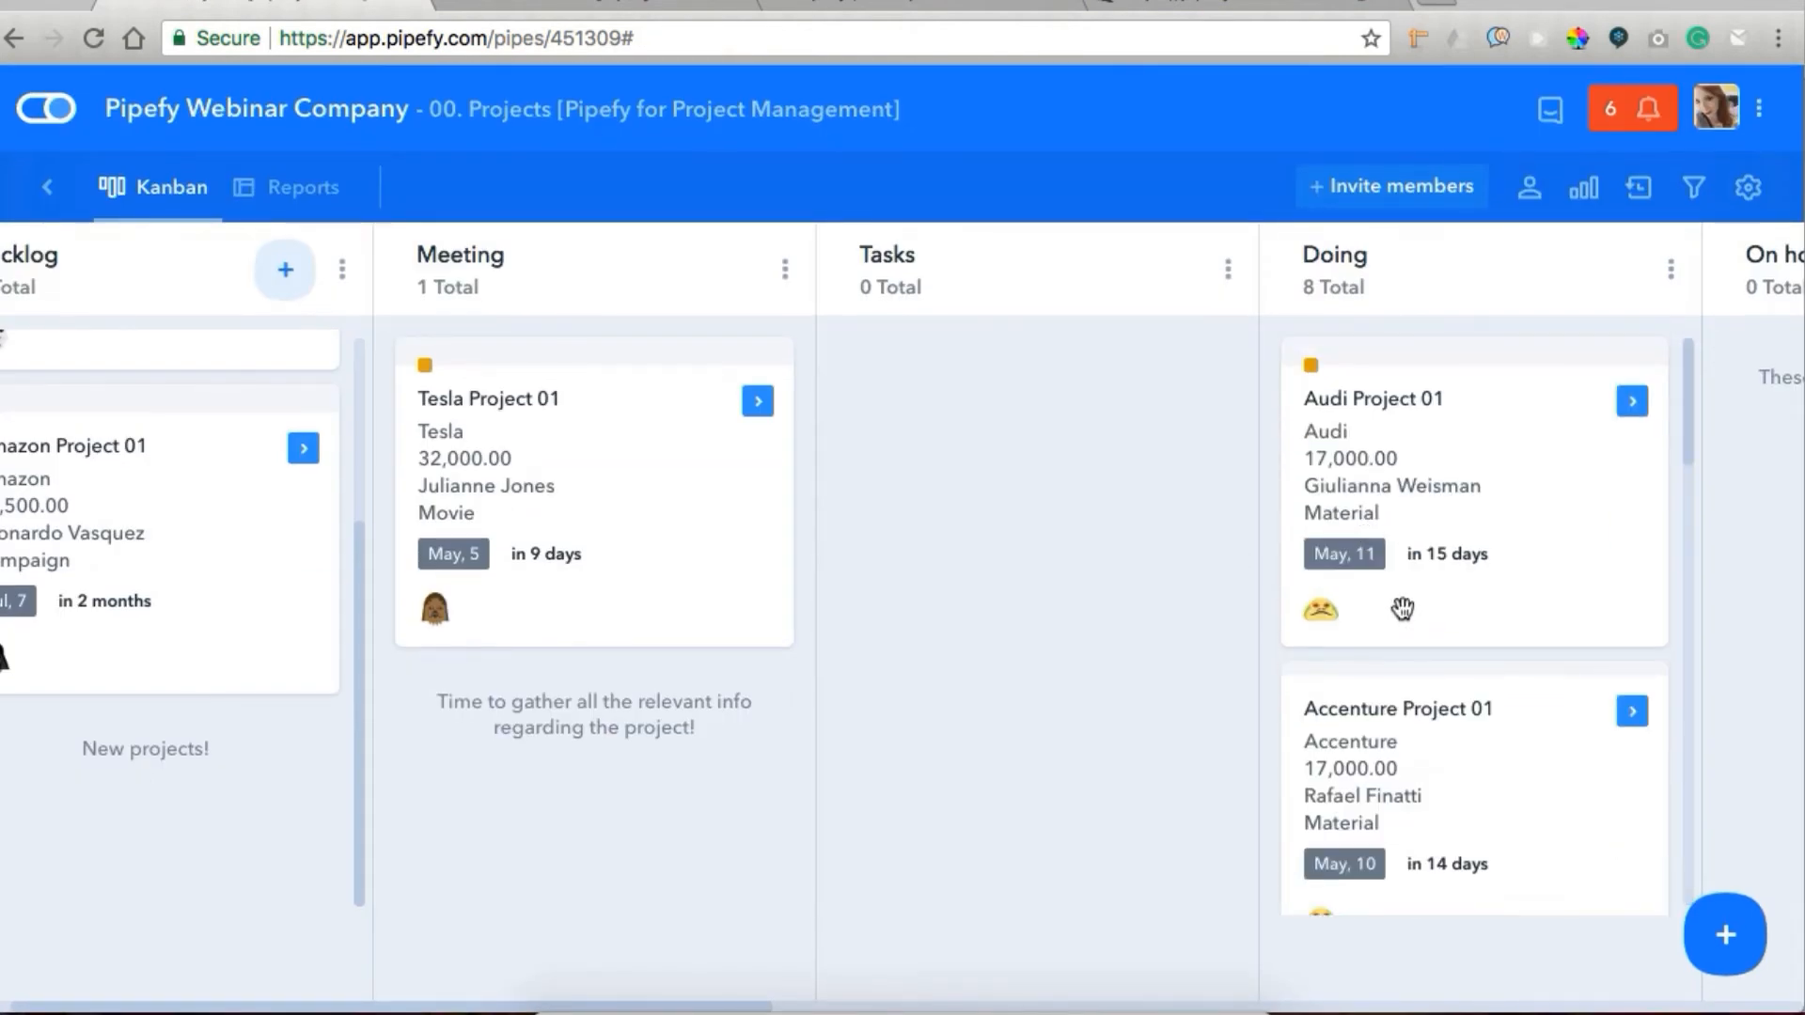
scroll(1402, 609, "right", 4)
scroll(1107, 700, "down", 10)
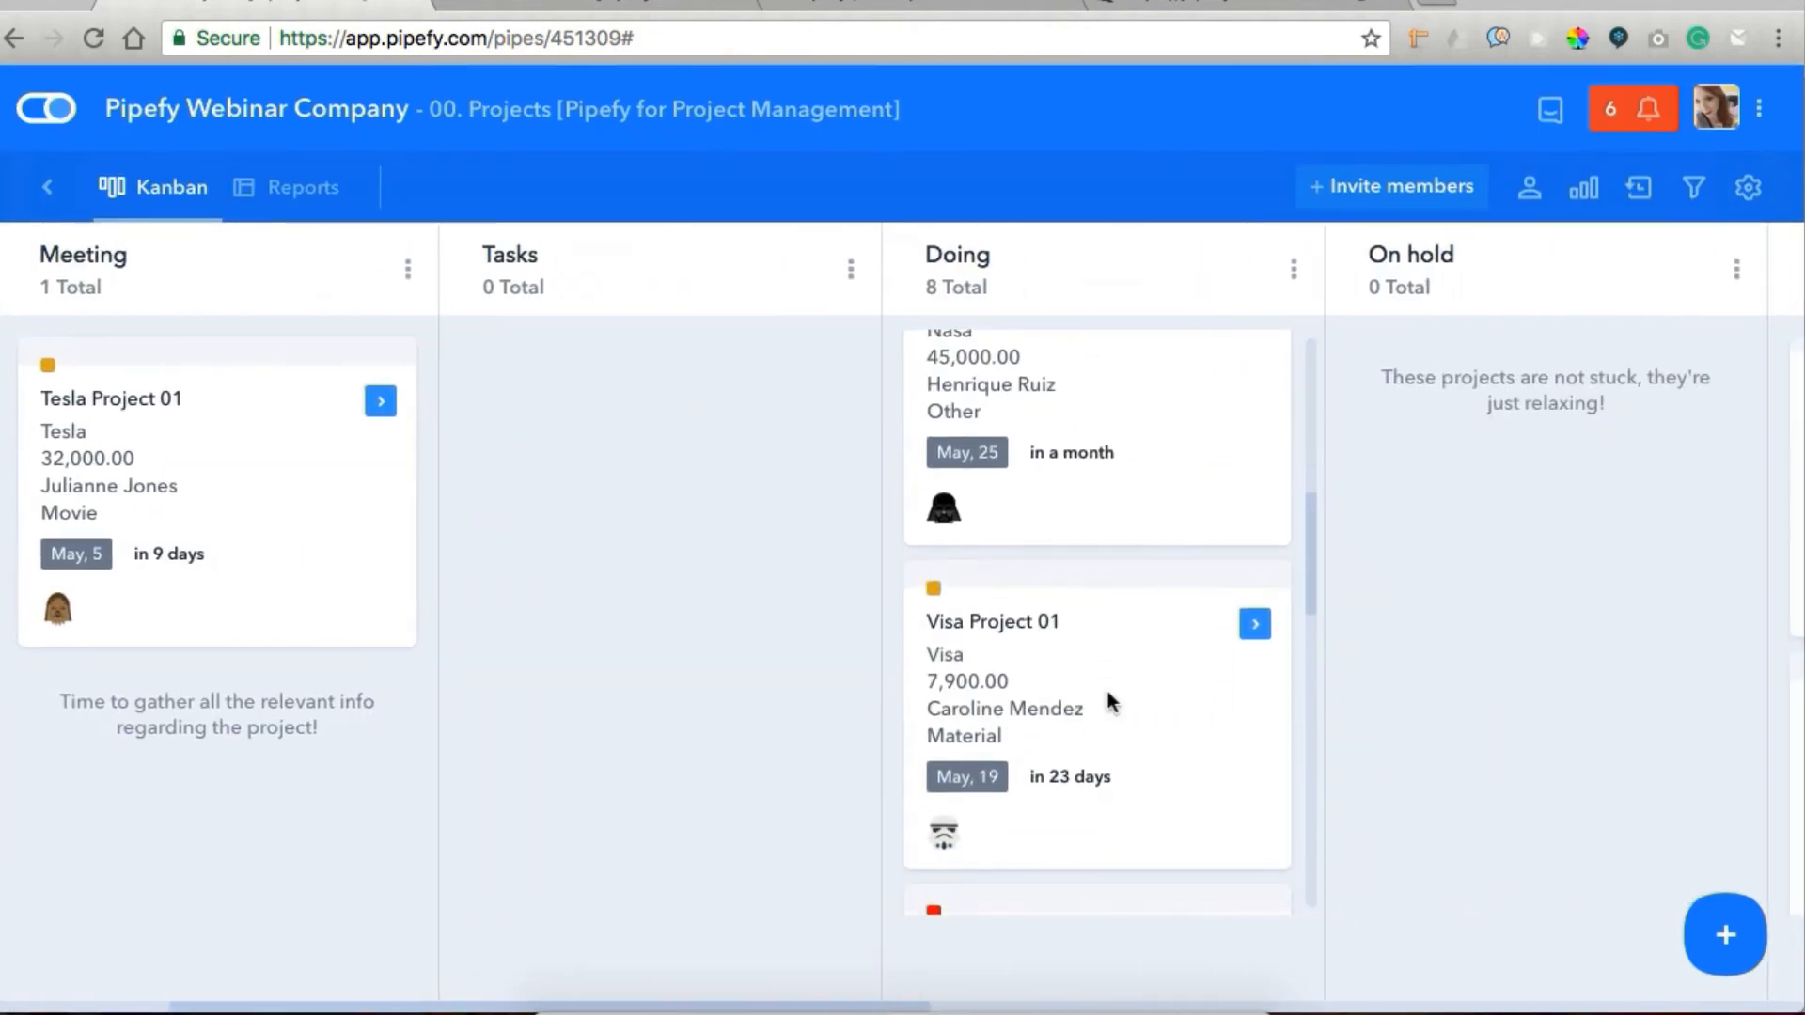
left_click(1108, 694)
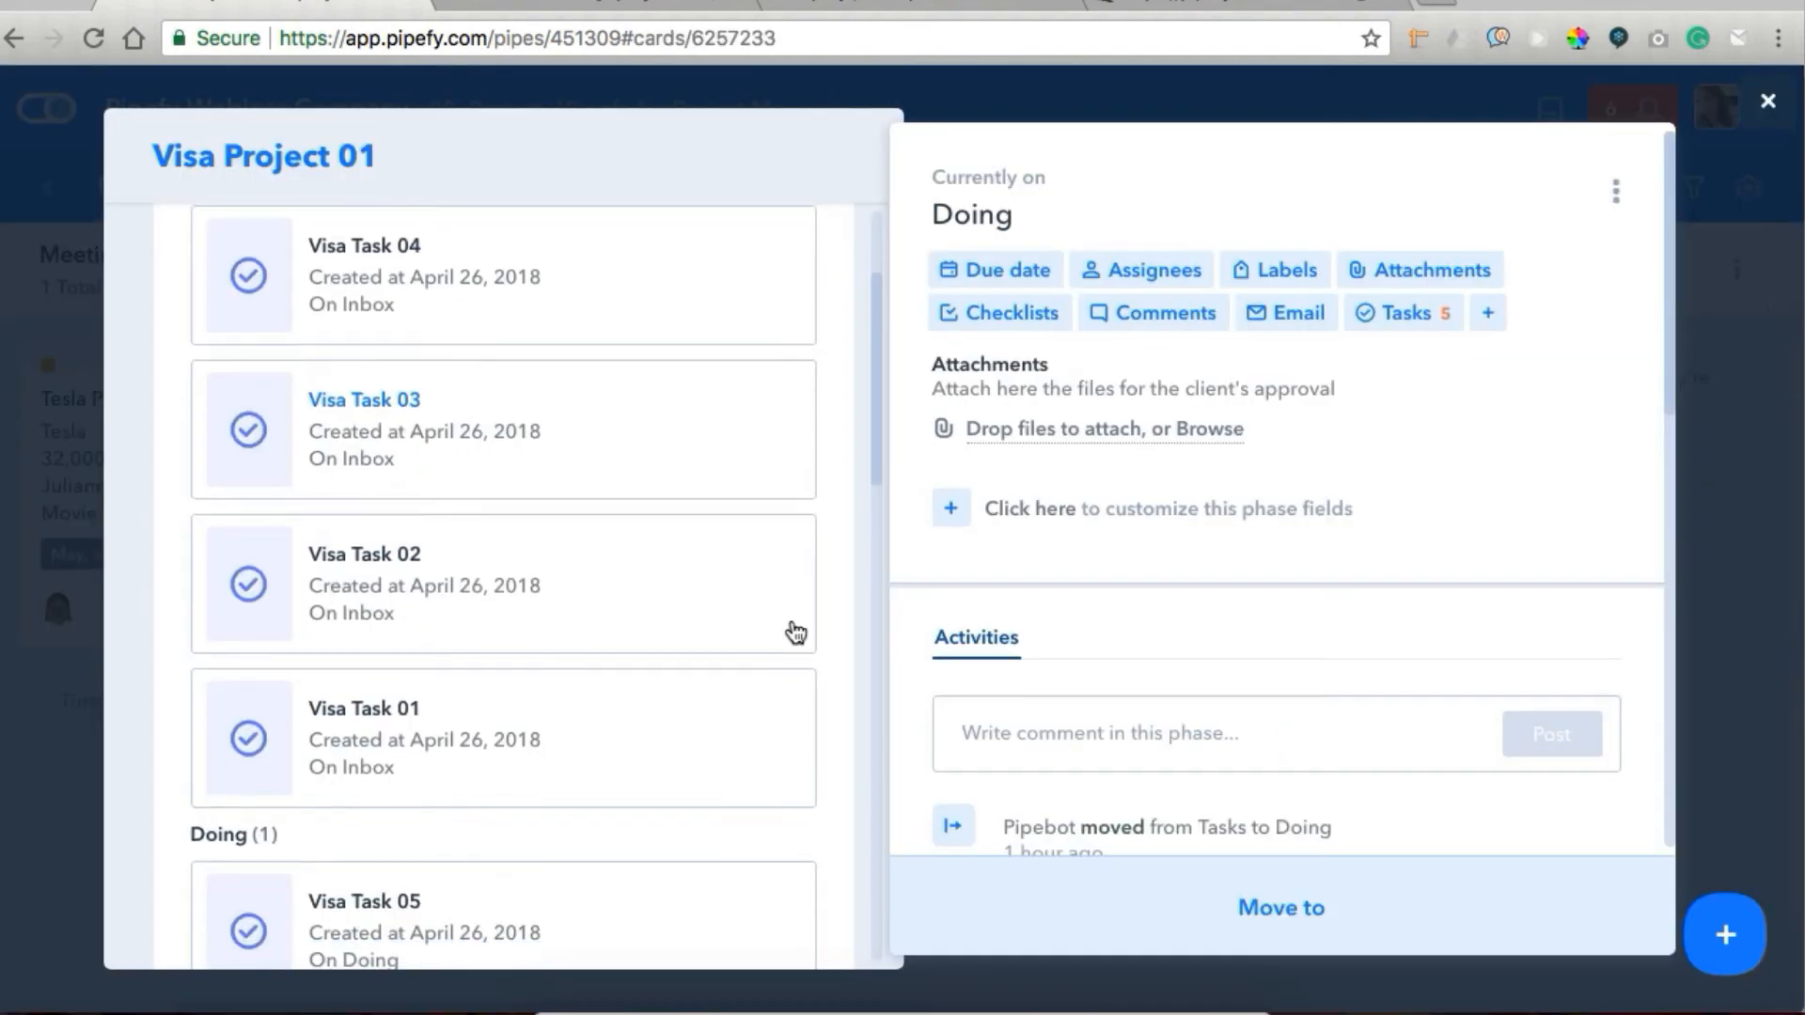
scroll(796, 632, "up", 2)
scroll(439, 626, "down", 2)
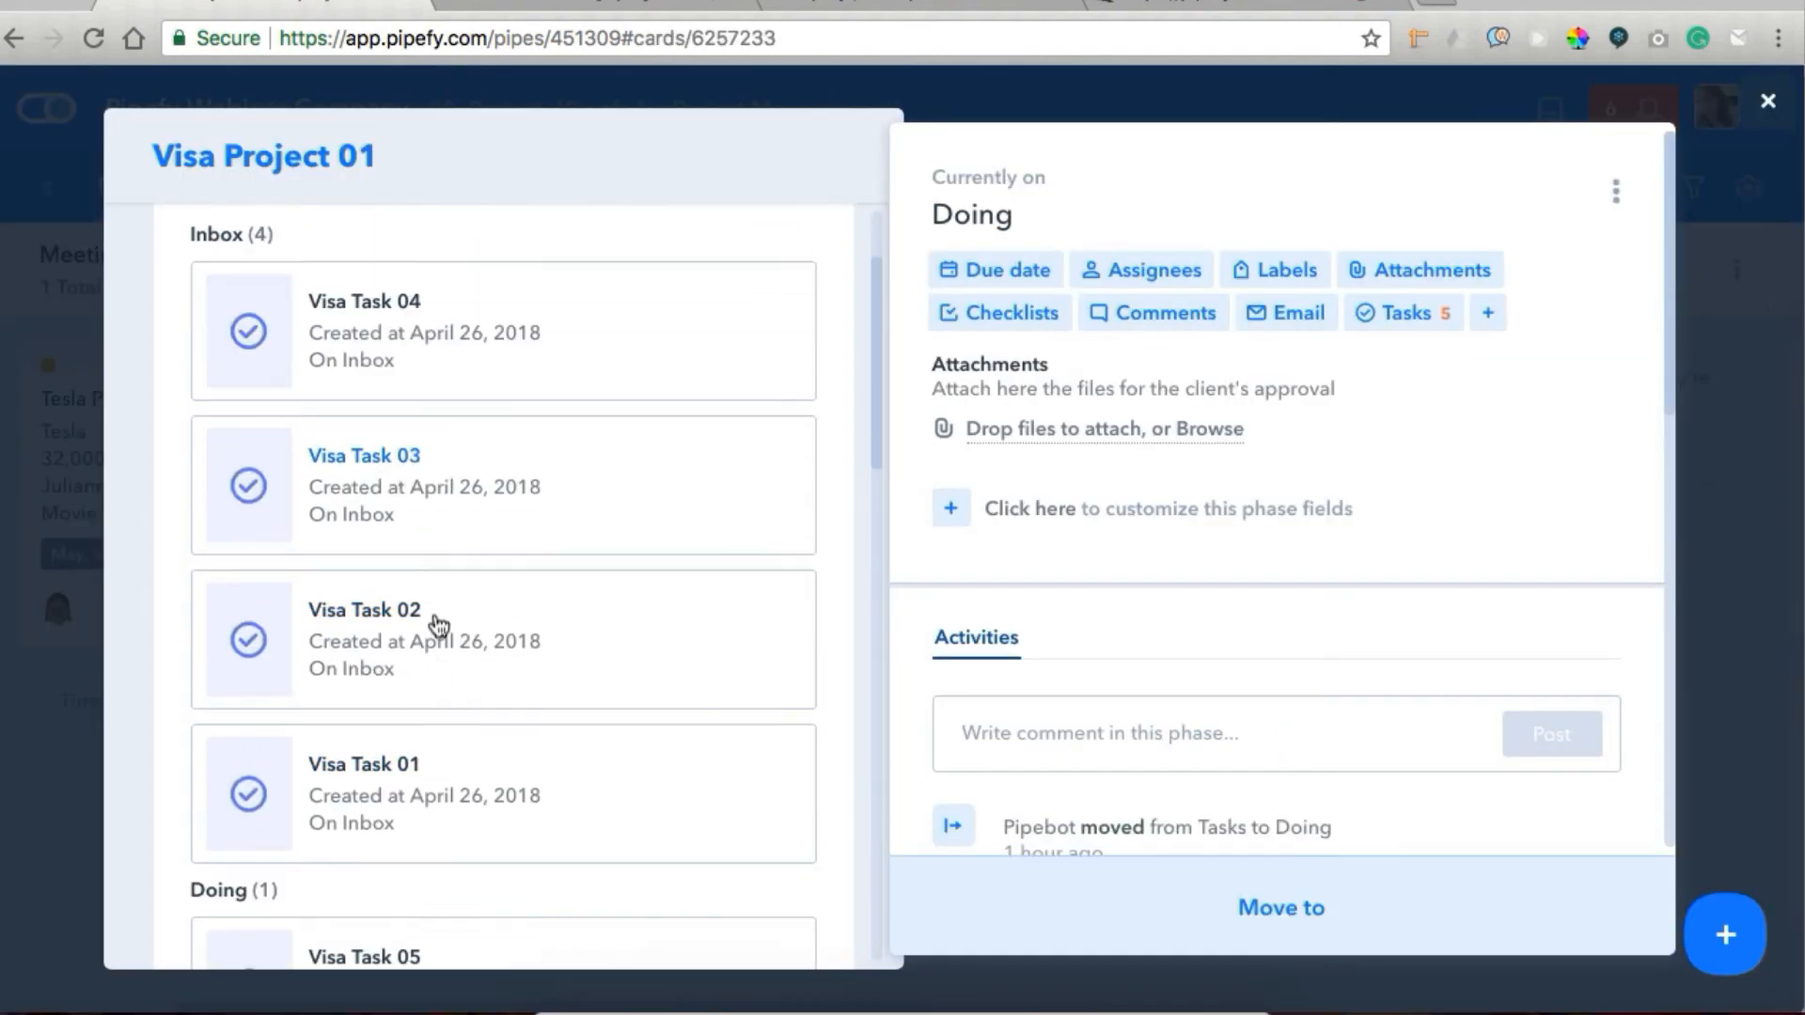
scroll(437, 625, "down", 1)
scroll(437, 625, "up", 2)
scroll(437, 625, "down", 3)
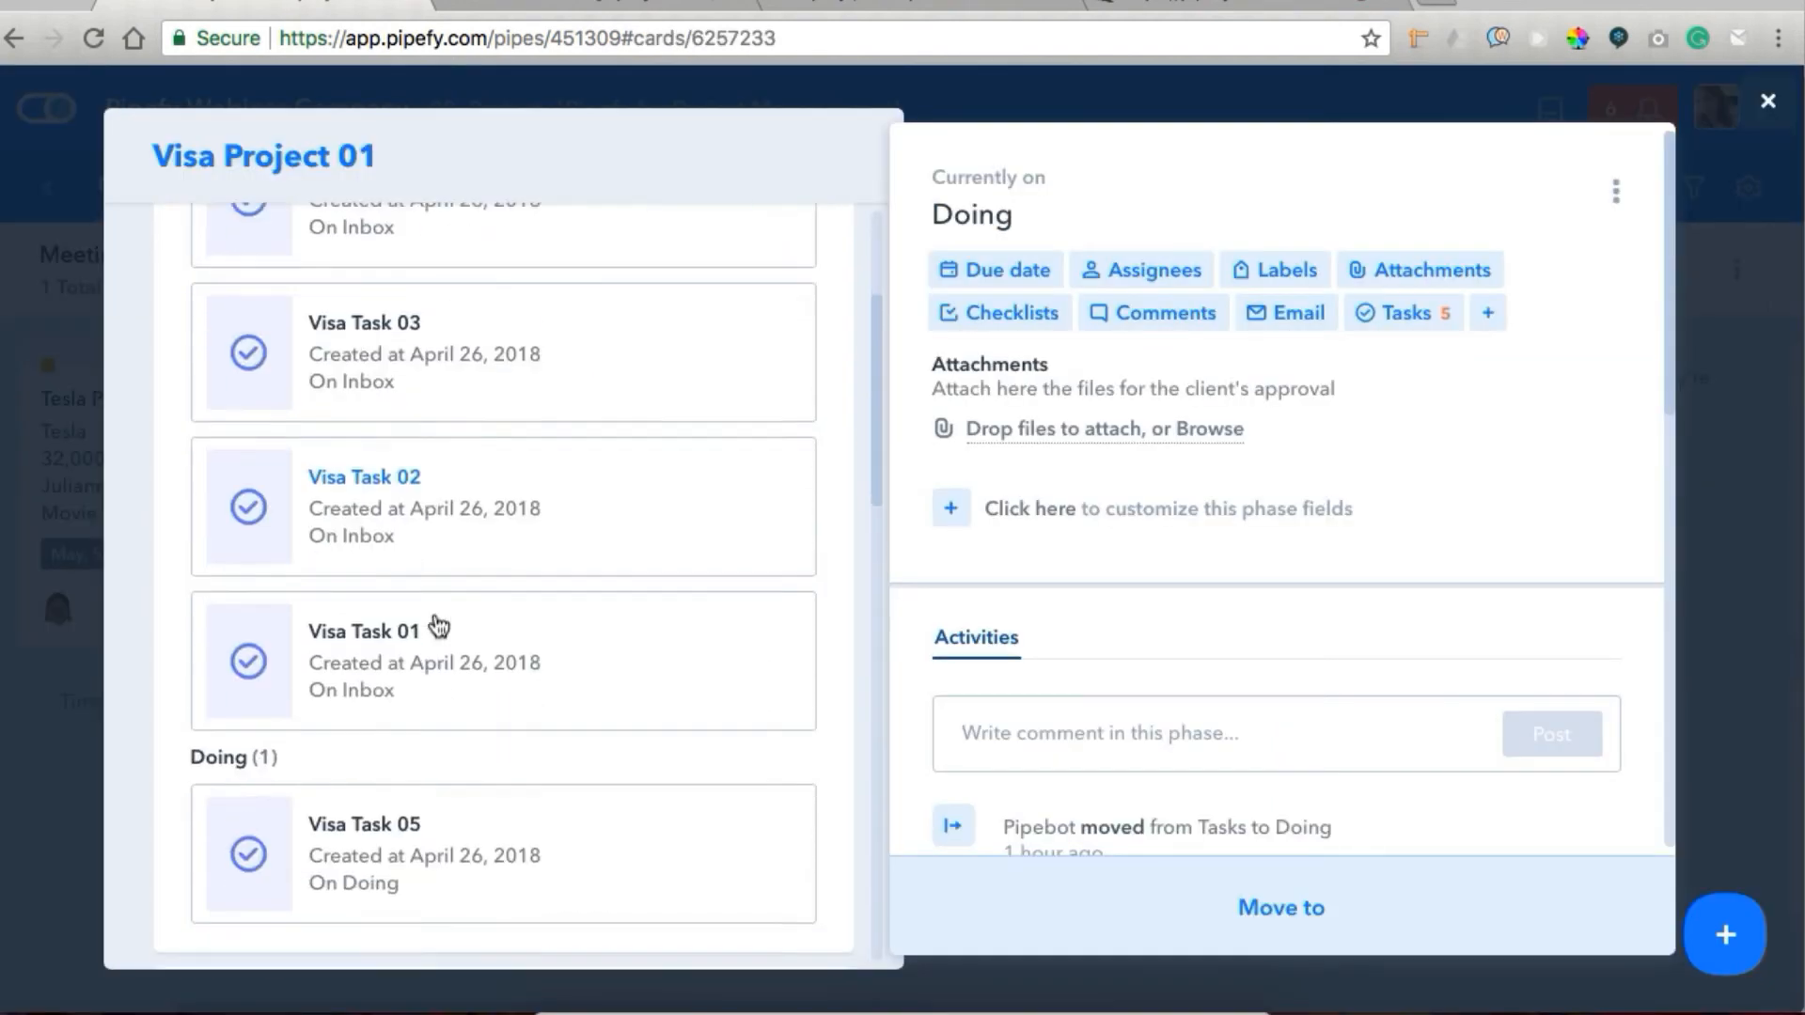
scroll(438, 621, "down", 1)
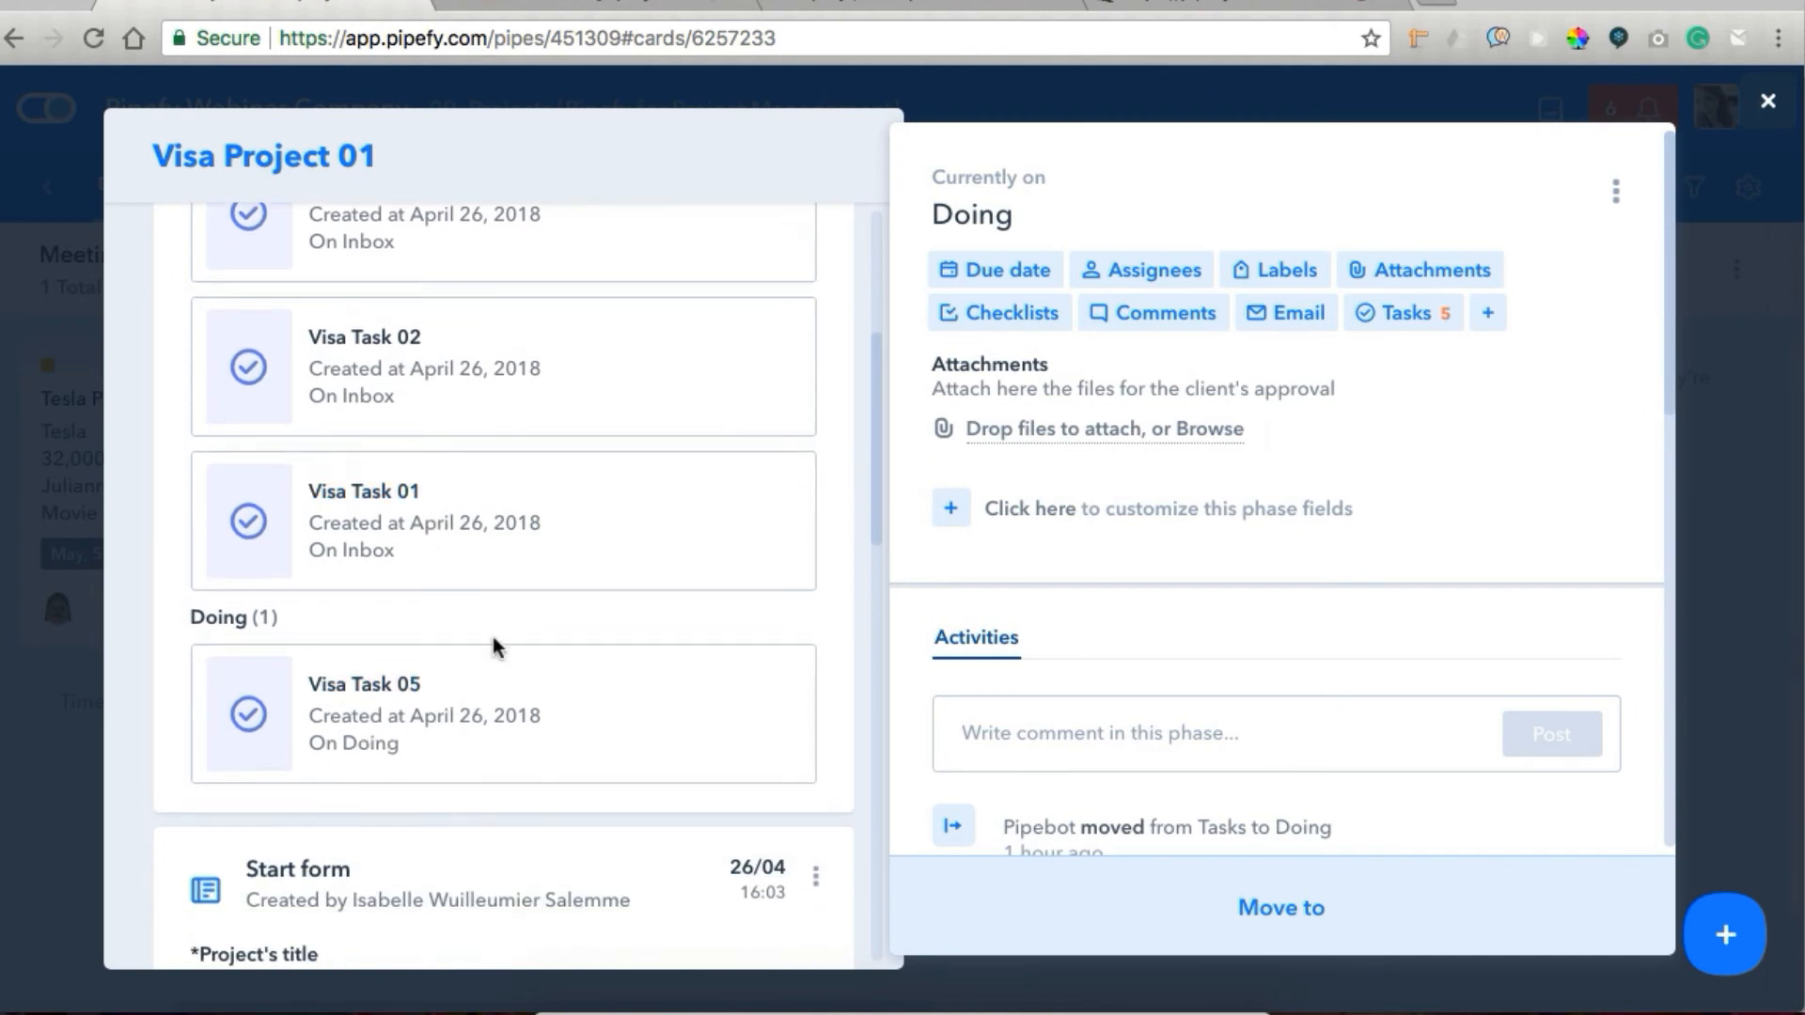
scroll(495, 533, "up", 5)
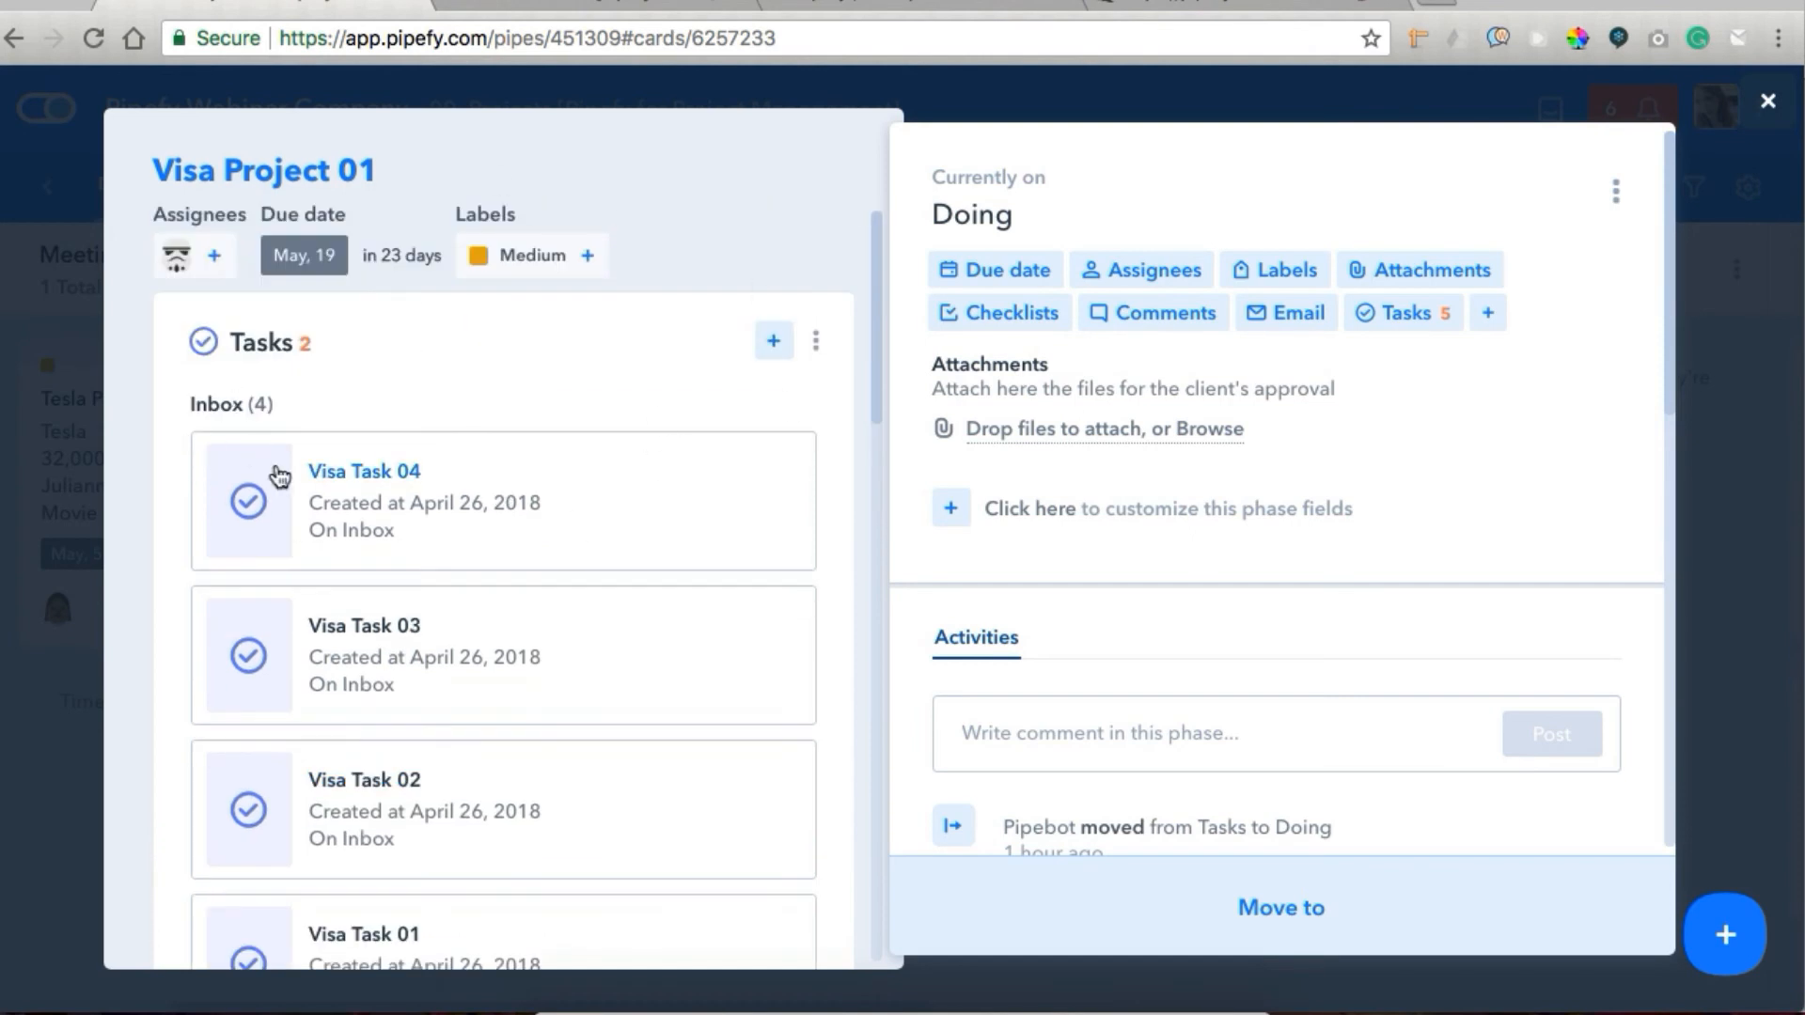
left_click(48, 679)
In the Team tasks pipe, set Task 01's minutes spent on the task to 45 and move the card to Done.
scroll(1039, 668, "down", 10)
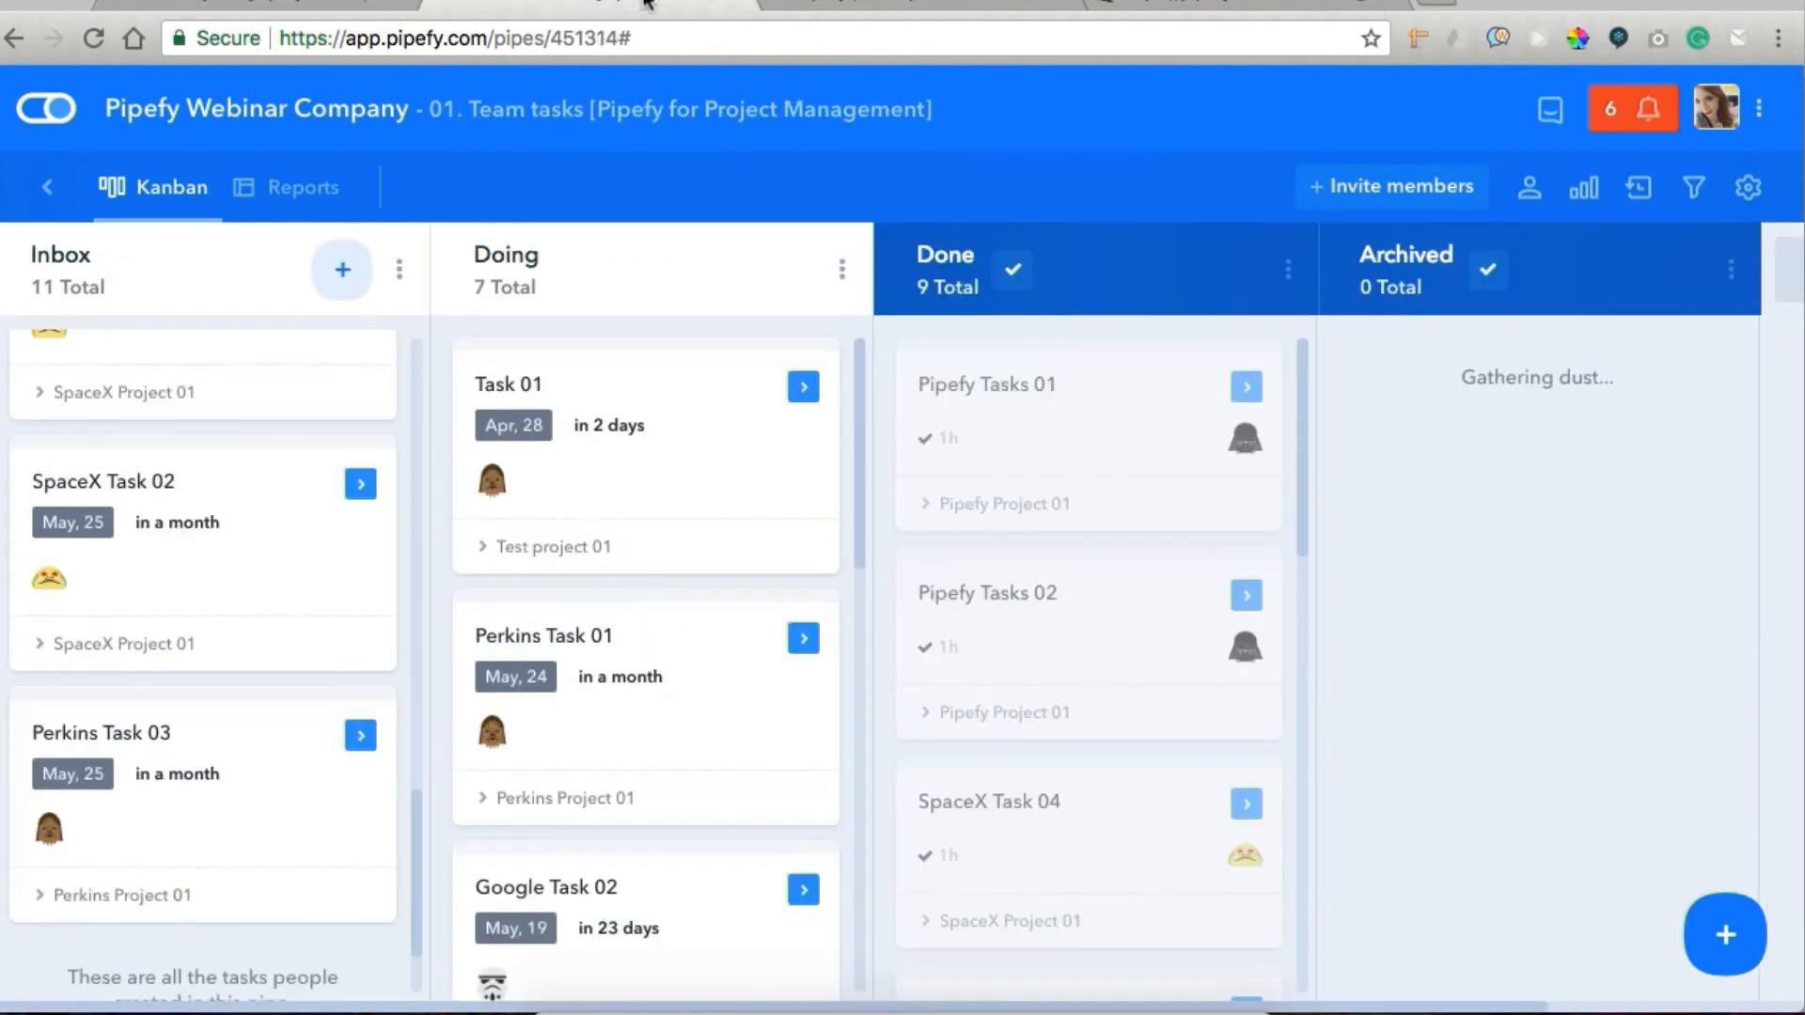
left_click(657, 431)
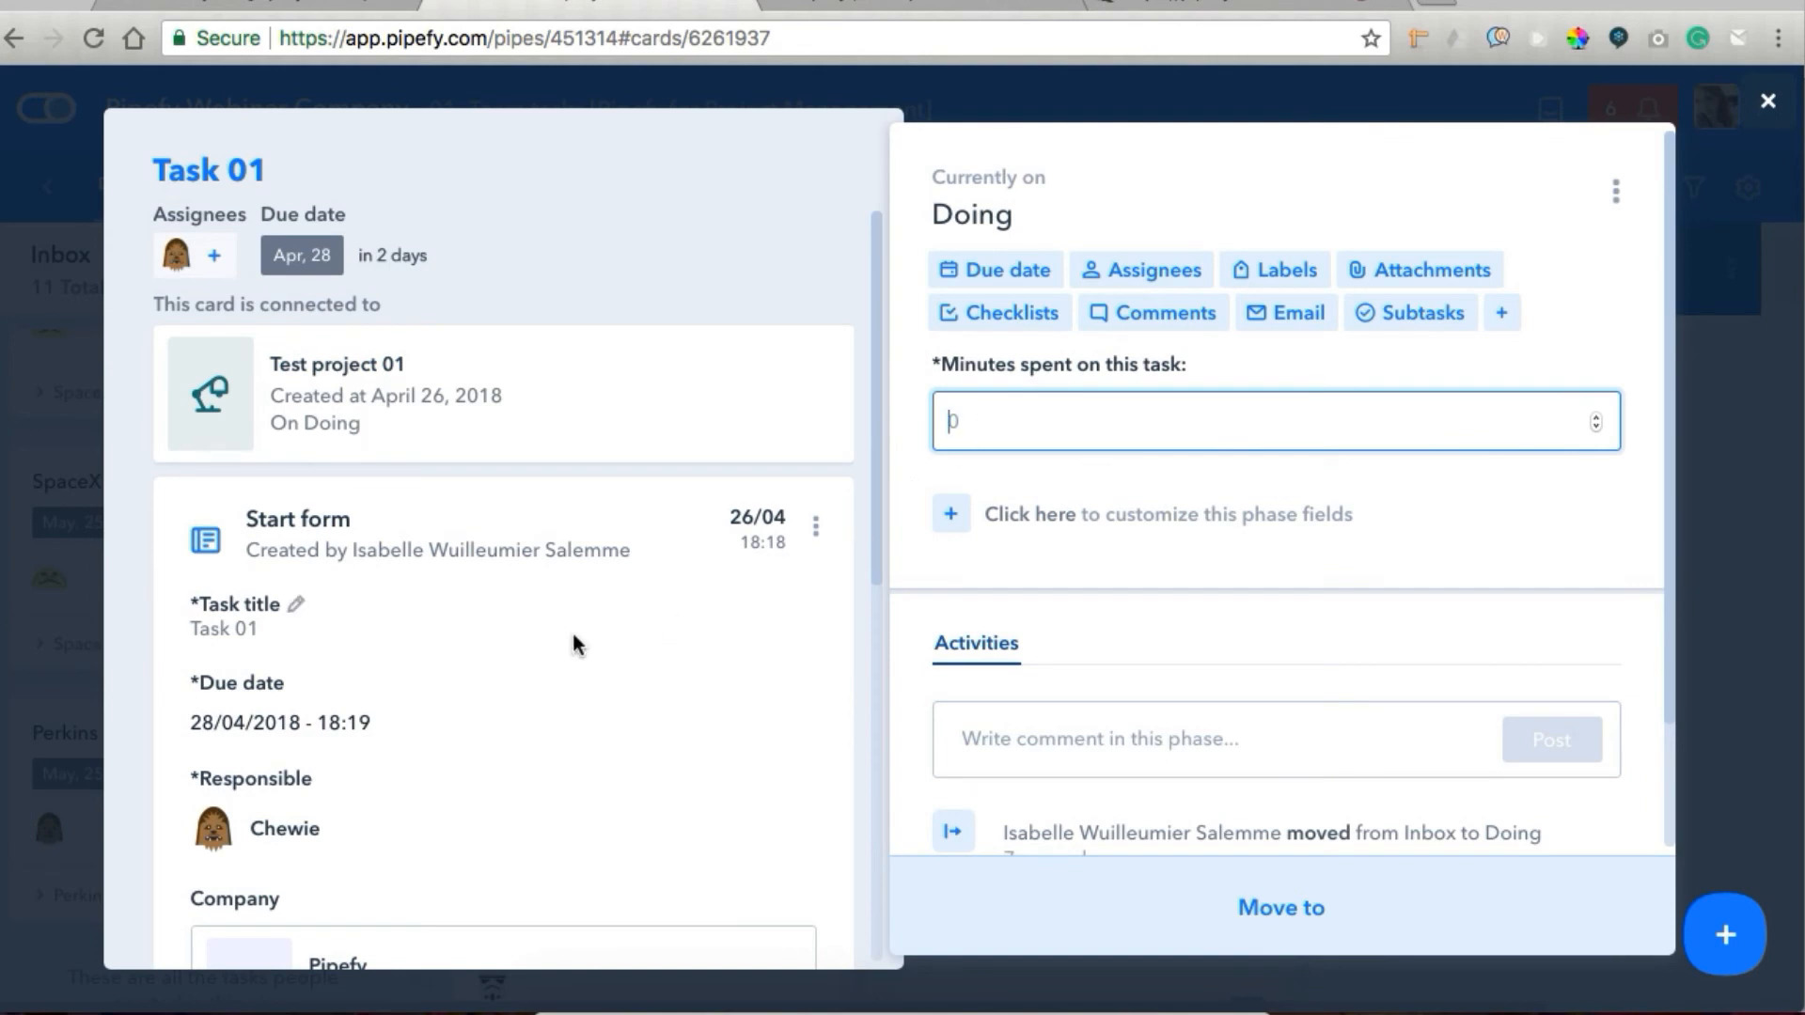
type("45")
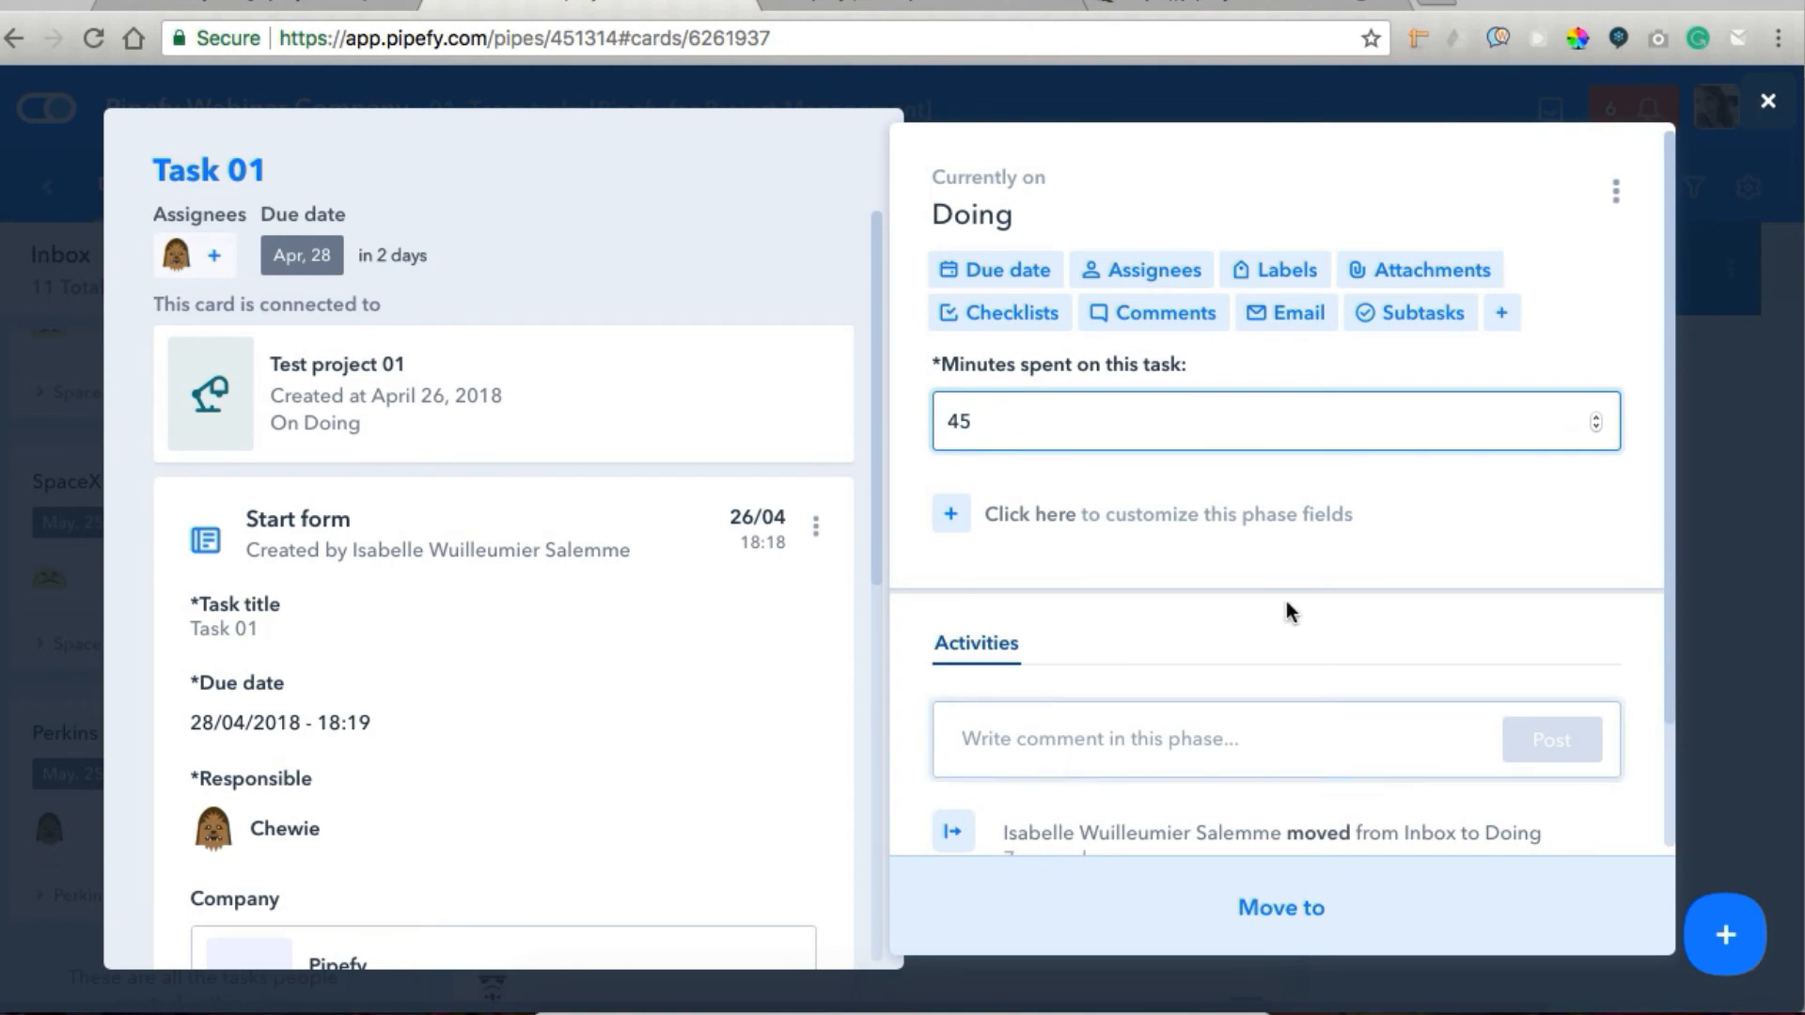
left_click(1544, 553)
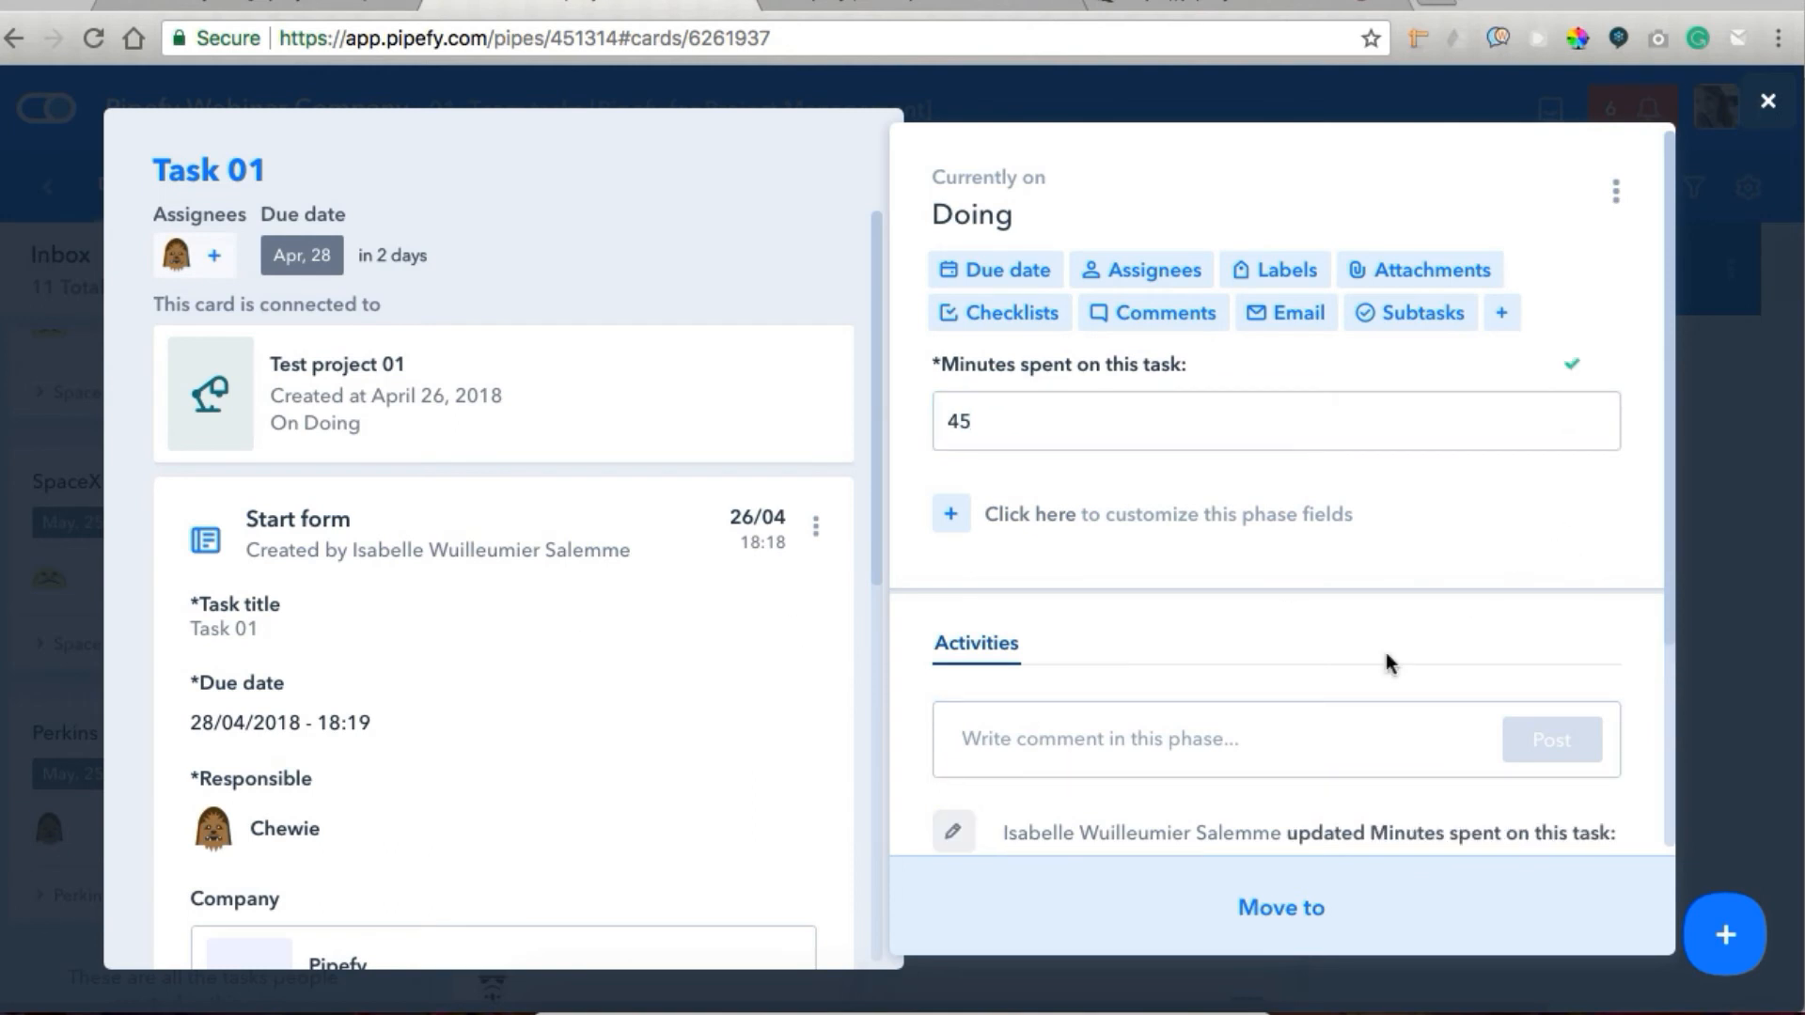
left_click(1247, 888)
left_click(1140, 622)
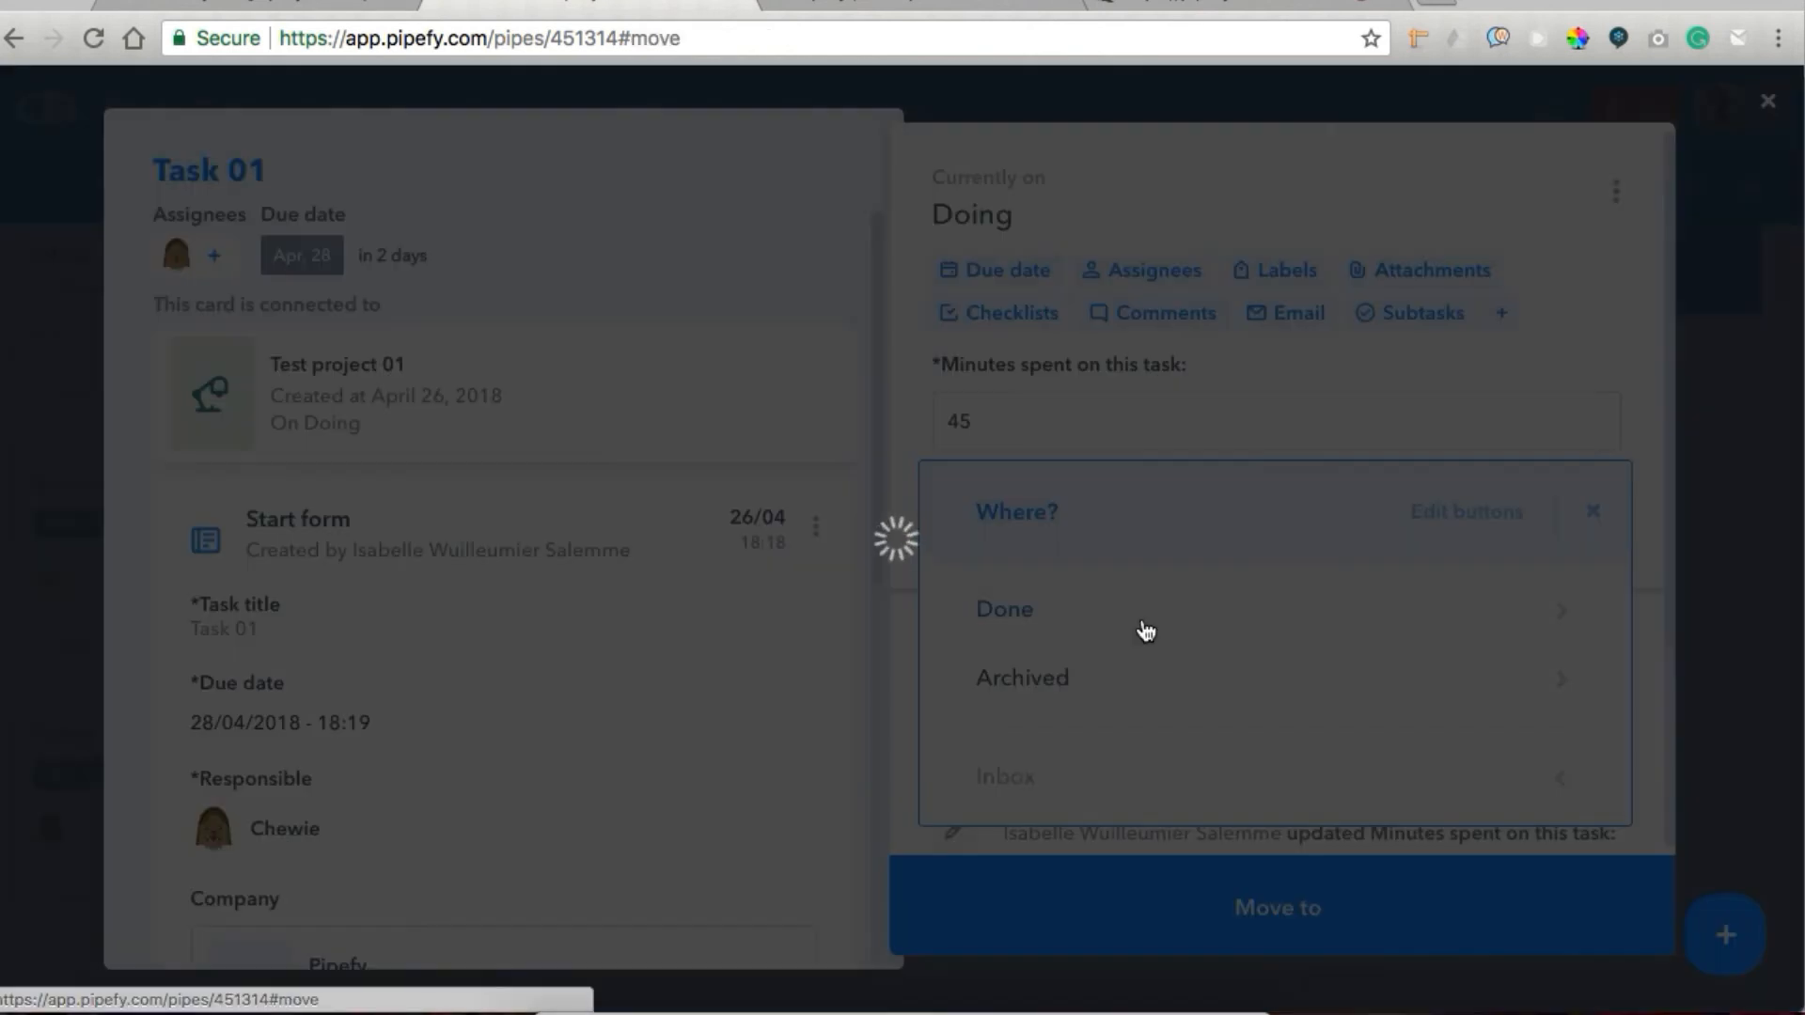
Examine the "Tasks done > Move project" automation's trigger and parent card action, and close the automation page.
left_click(884, 10)
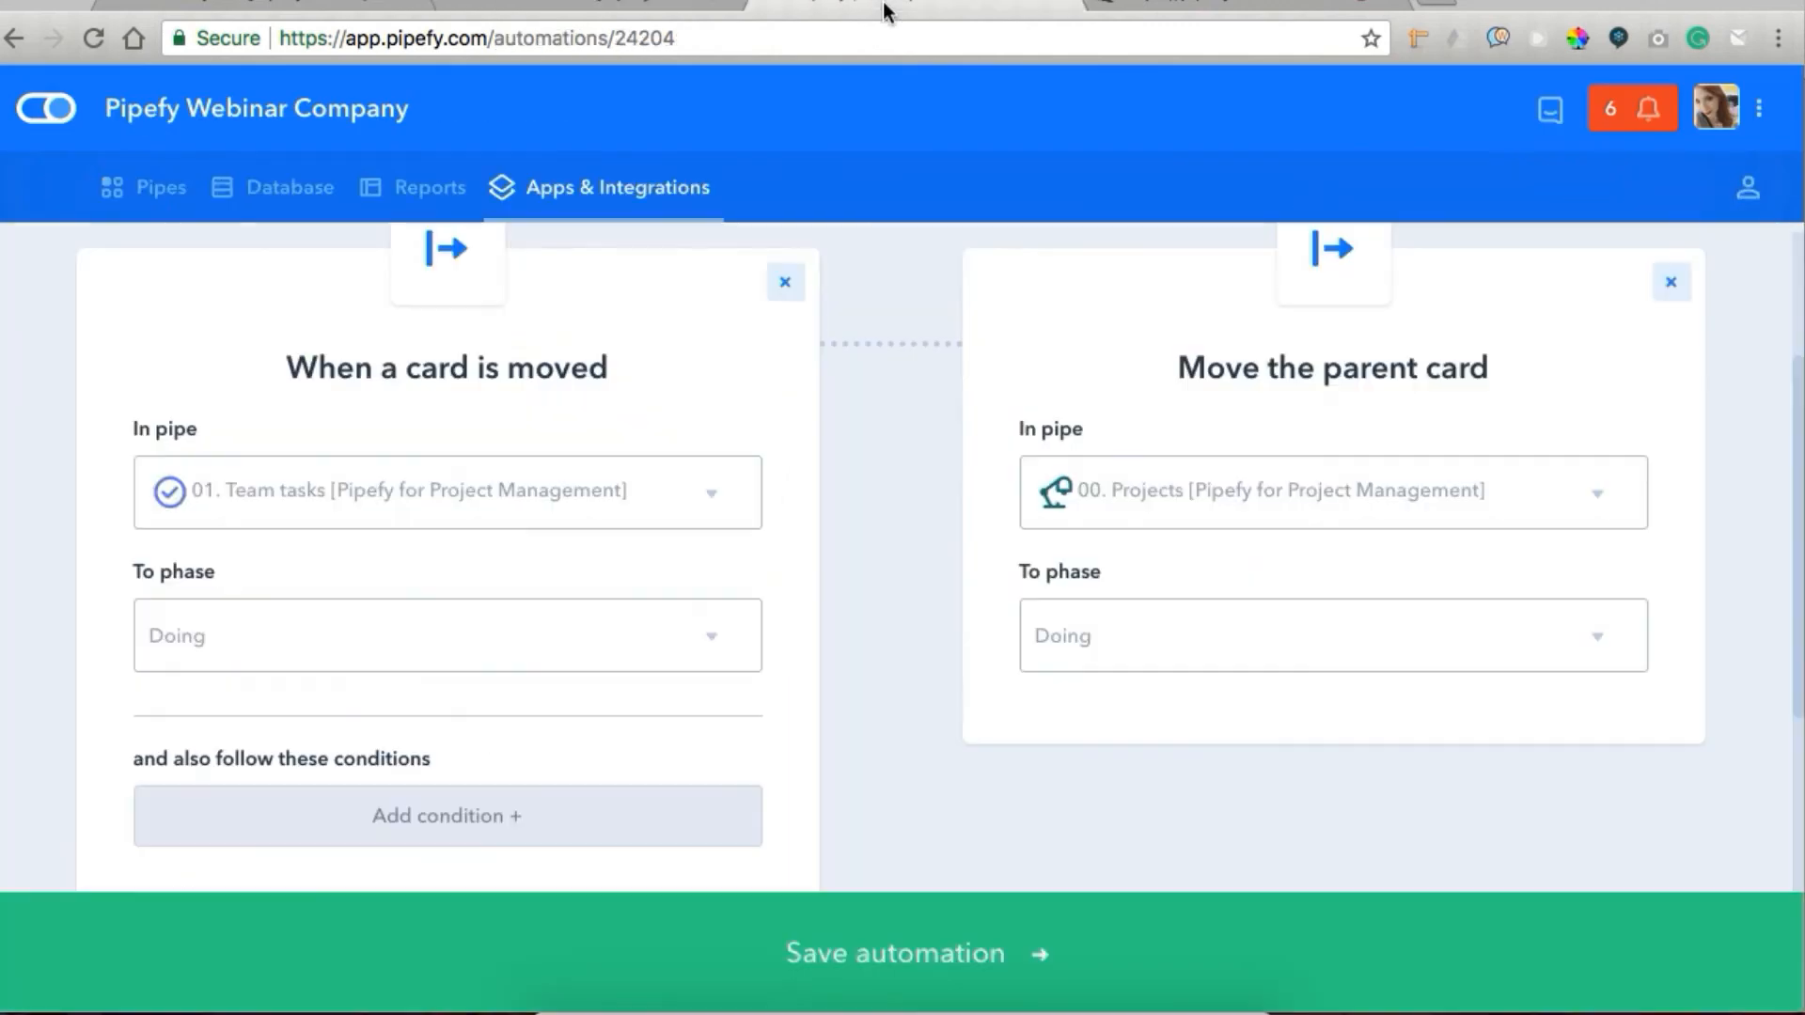
left_click(621, 188)
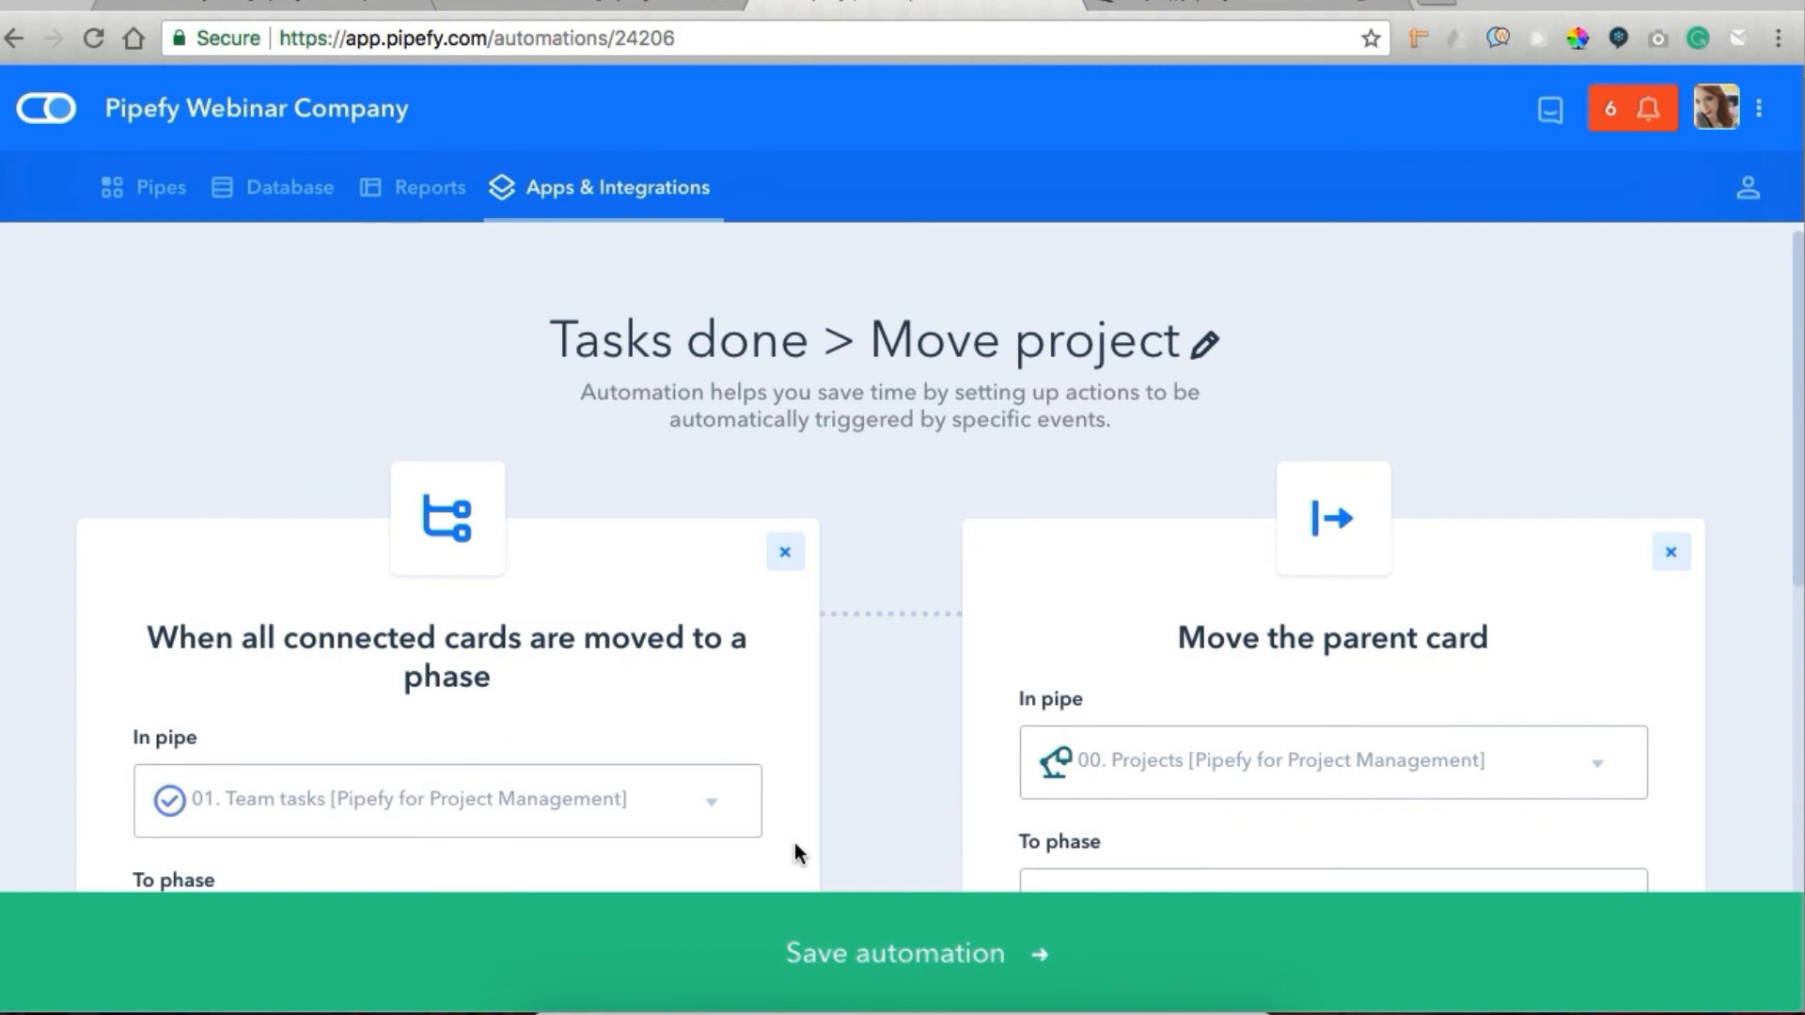
scroll(794, 842, "down", 3)
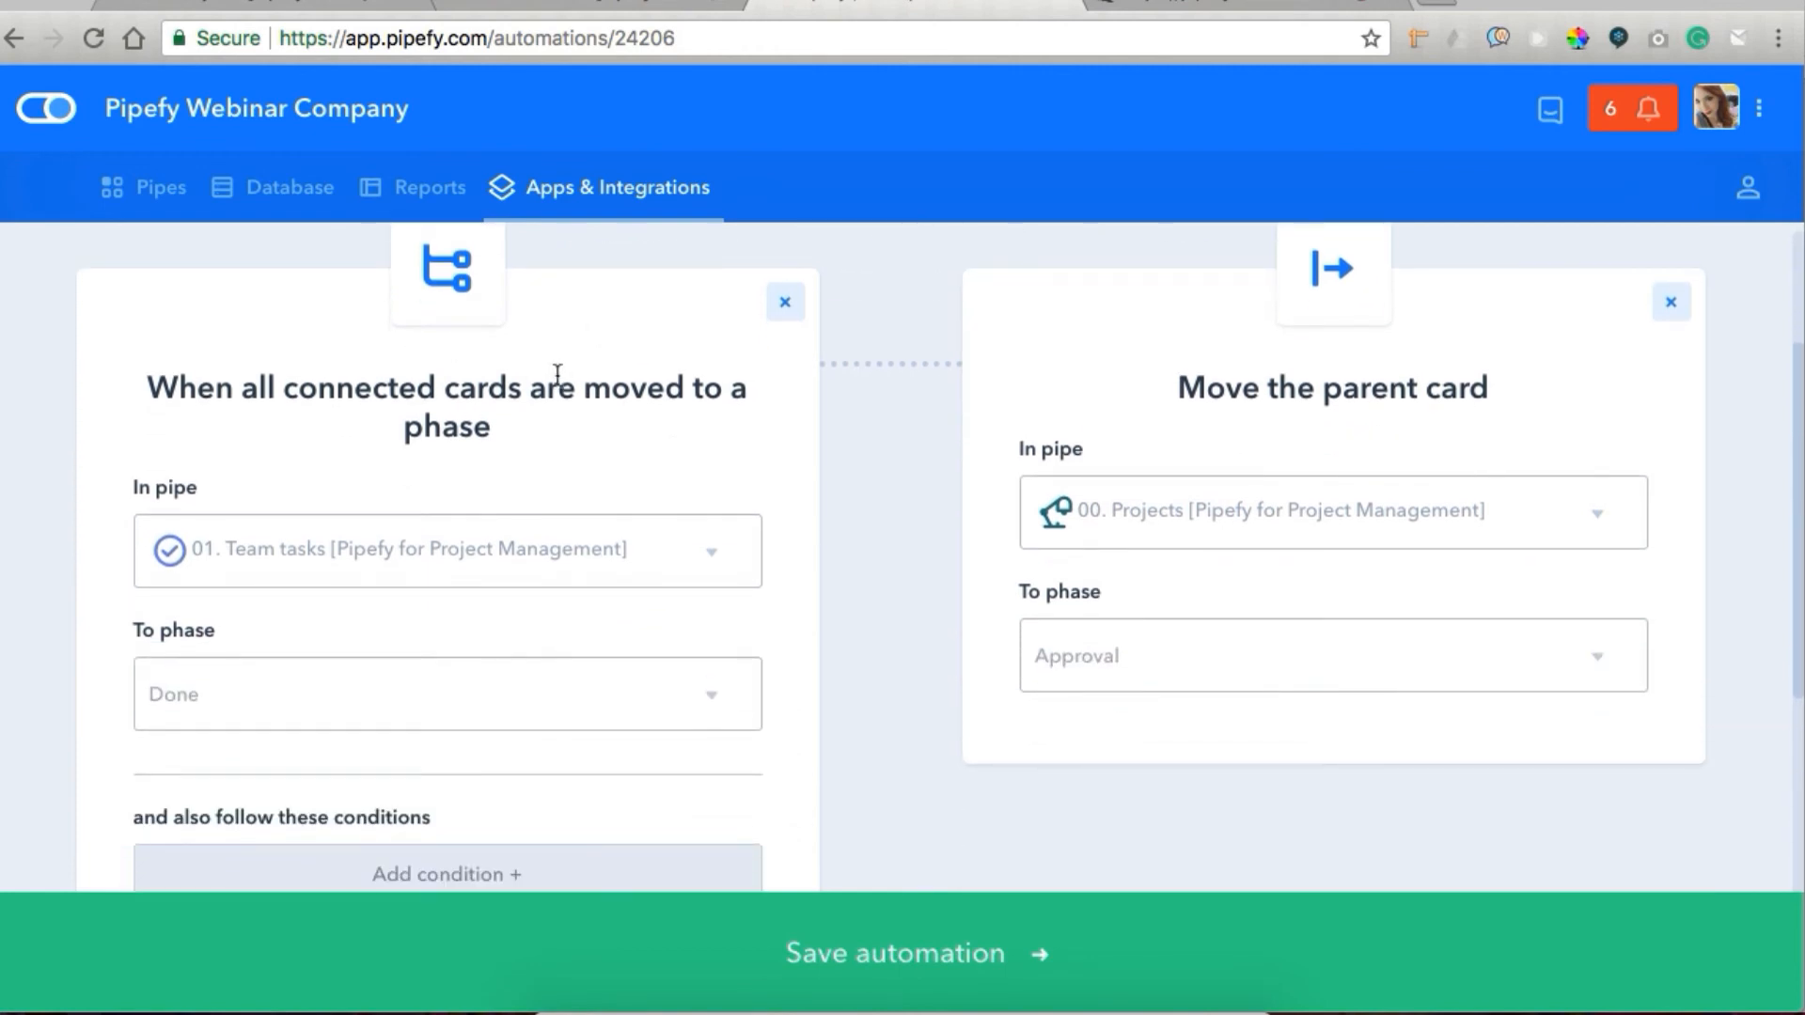
scroll(557, 373, "down", 1)
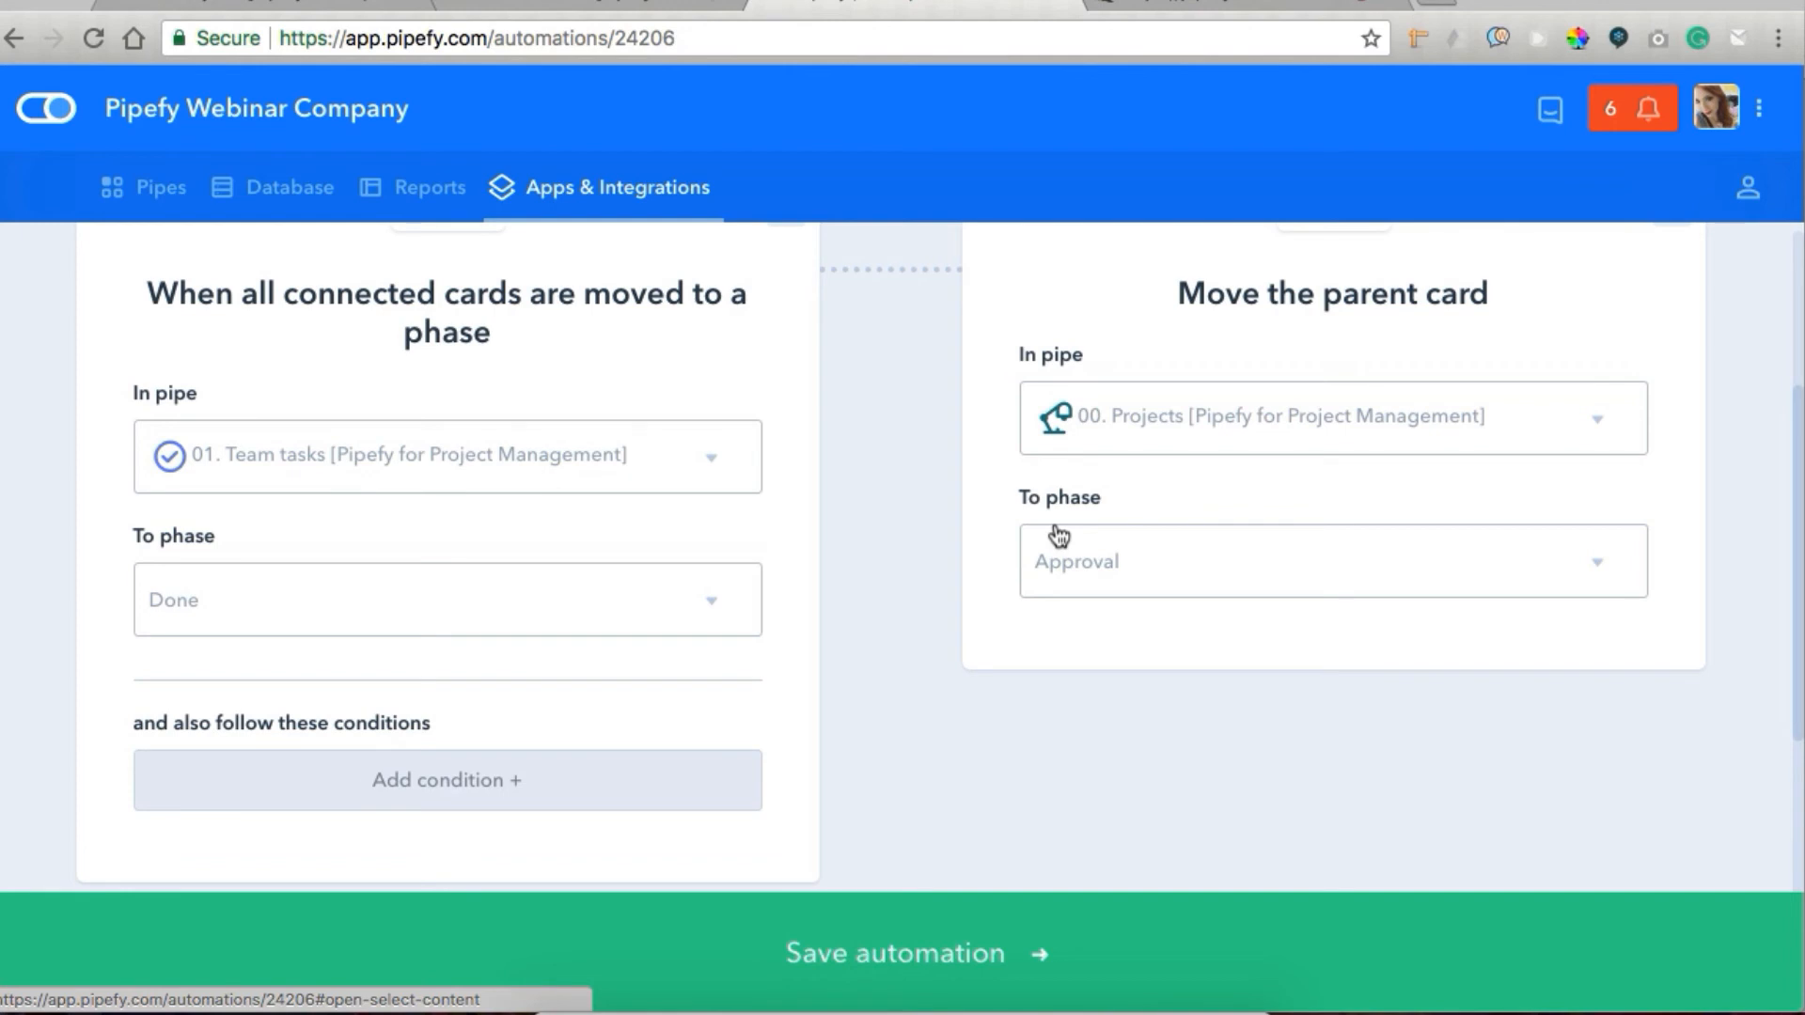
left_click(1070, 3)
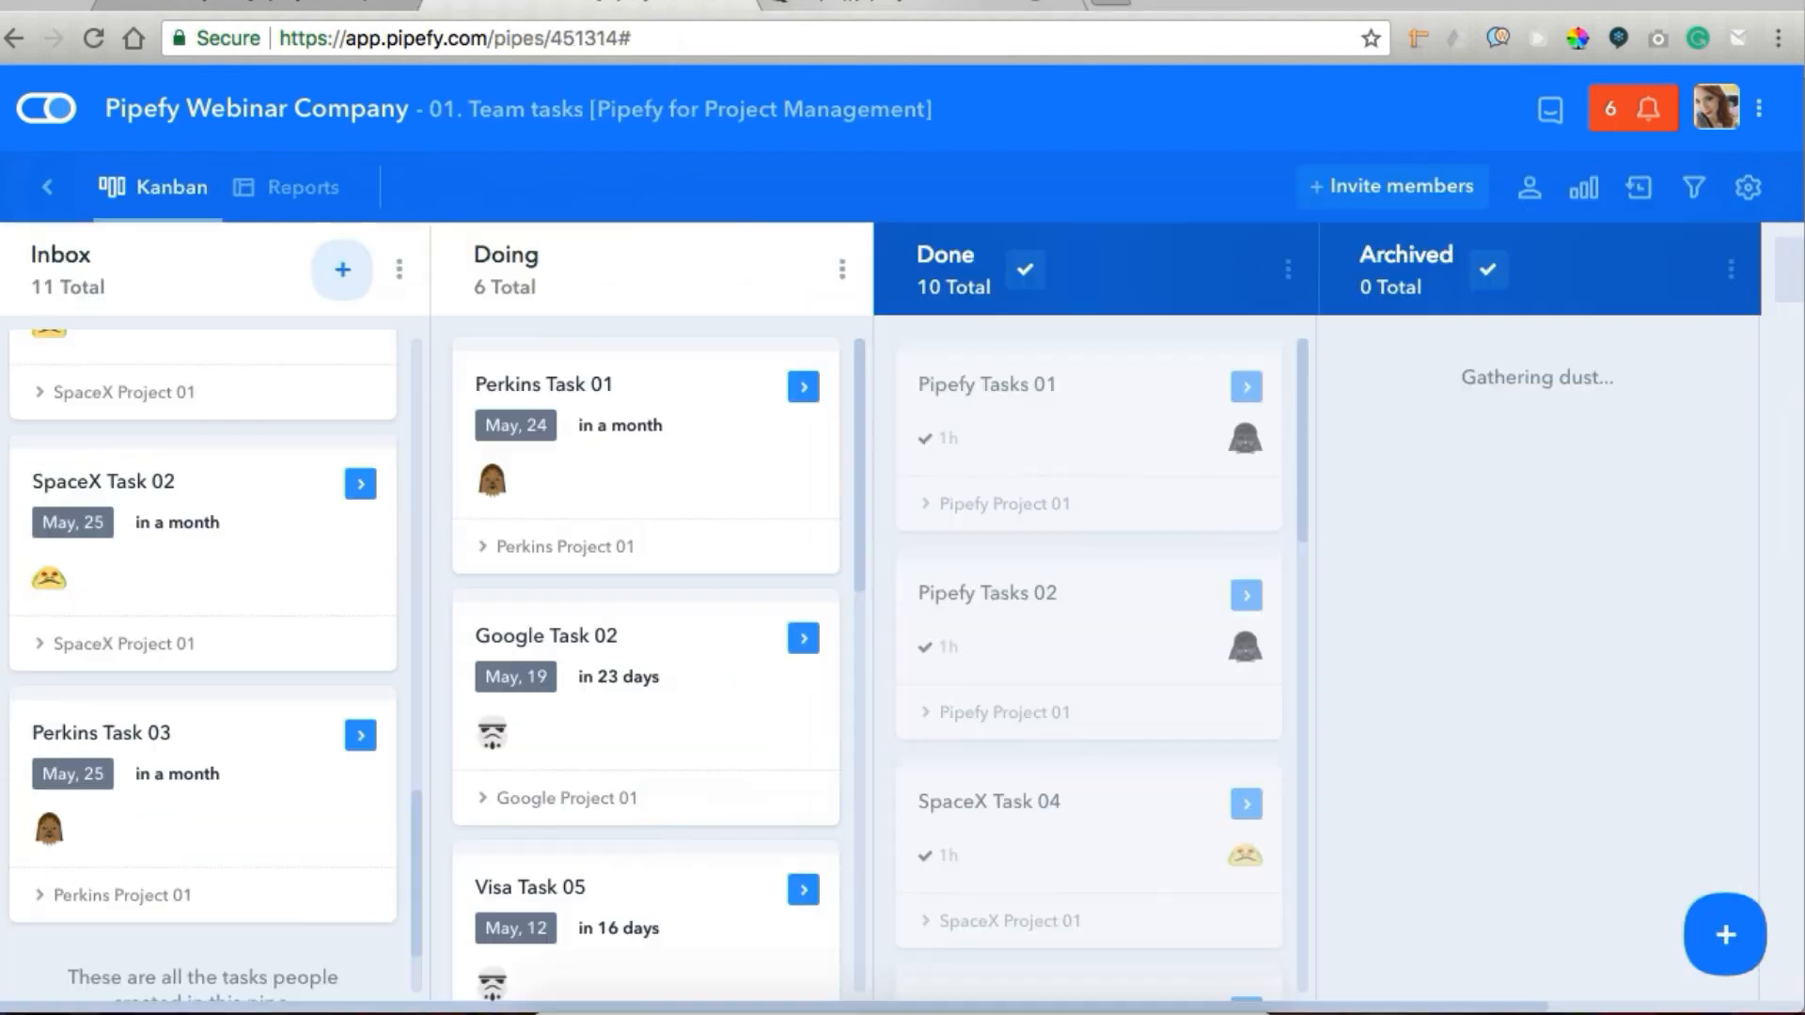
In the Projects pipe, open Test project 01 in Approval, check its connected task and activity log, and close the card.
left_click(292, 13)
scroll(1107, 560, "up", 10)
scroll(1108, 555, "up", 5)
scroll(1365, 523, "right", 10)
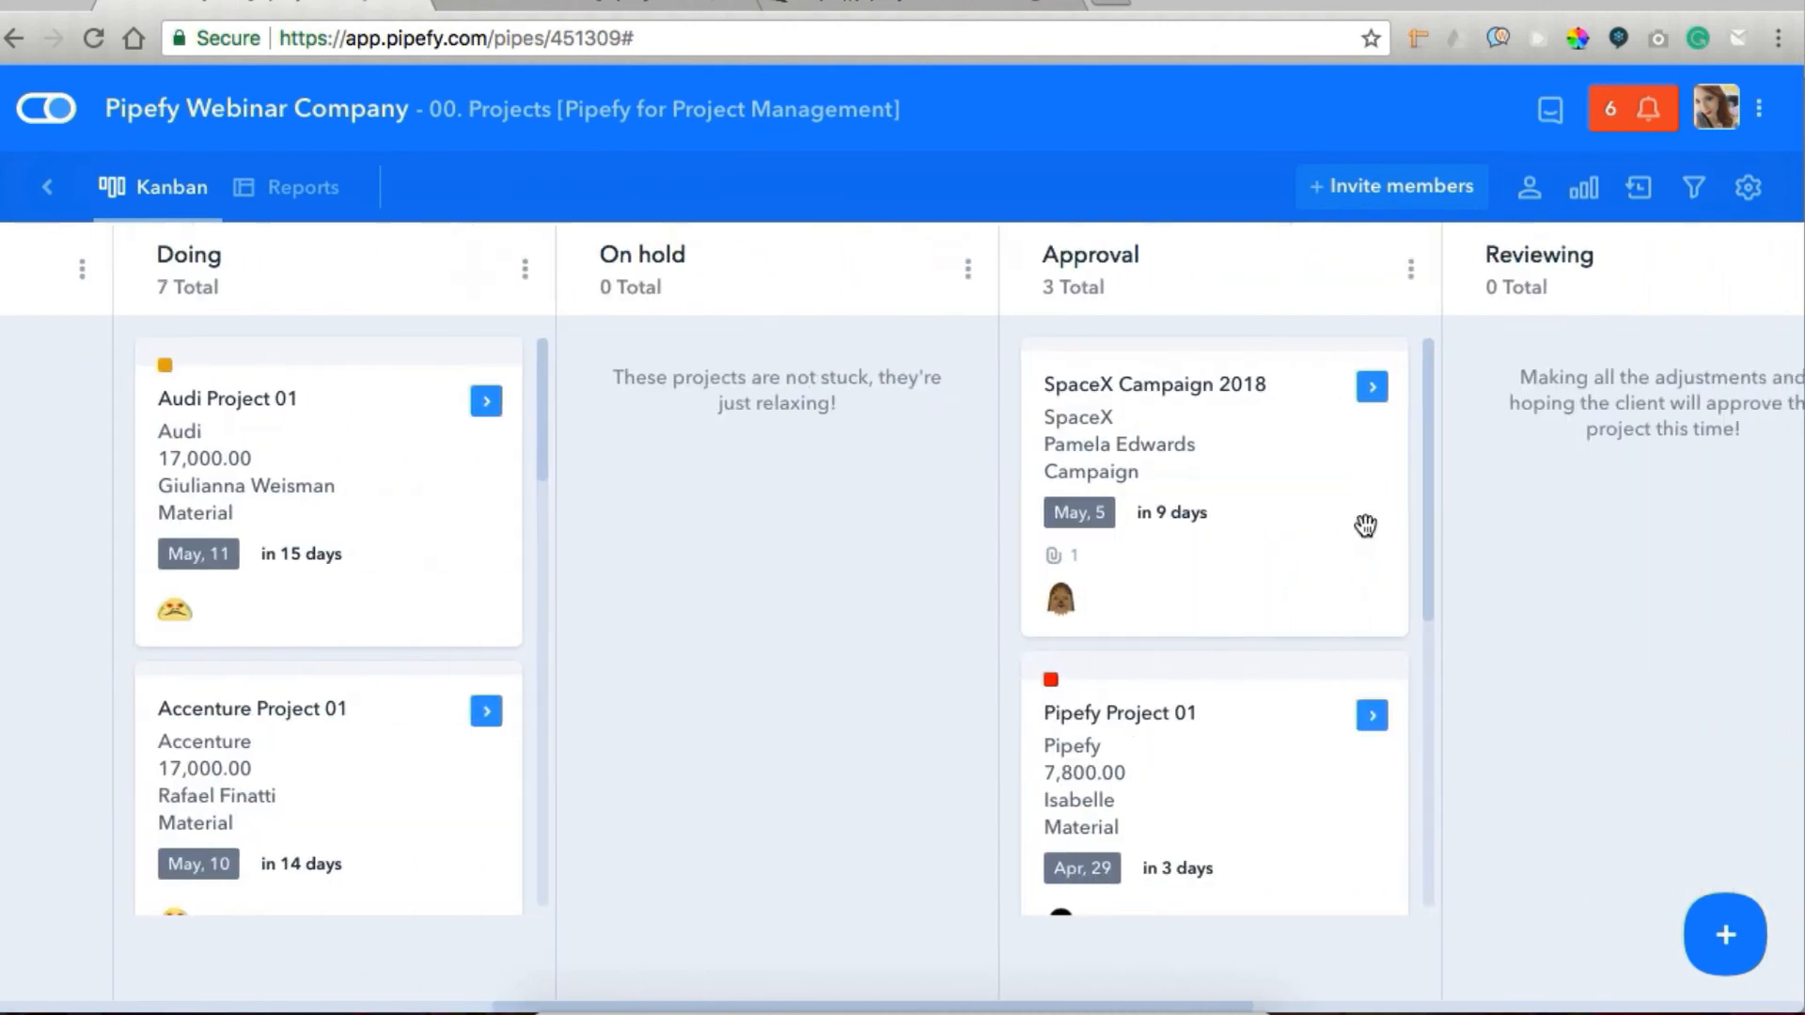
scroll(1183, 576, "down", 5)
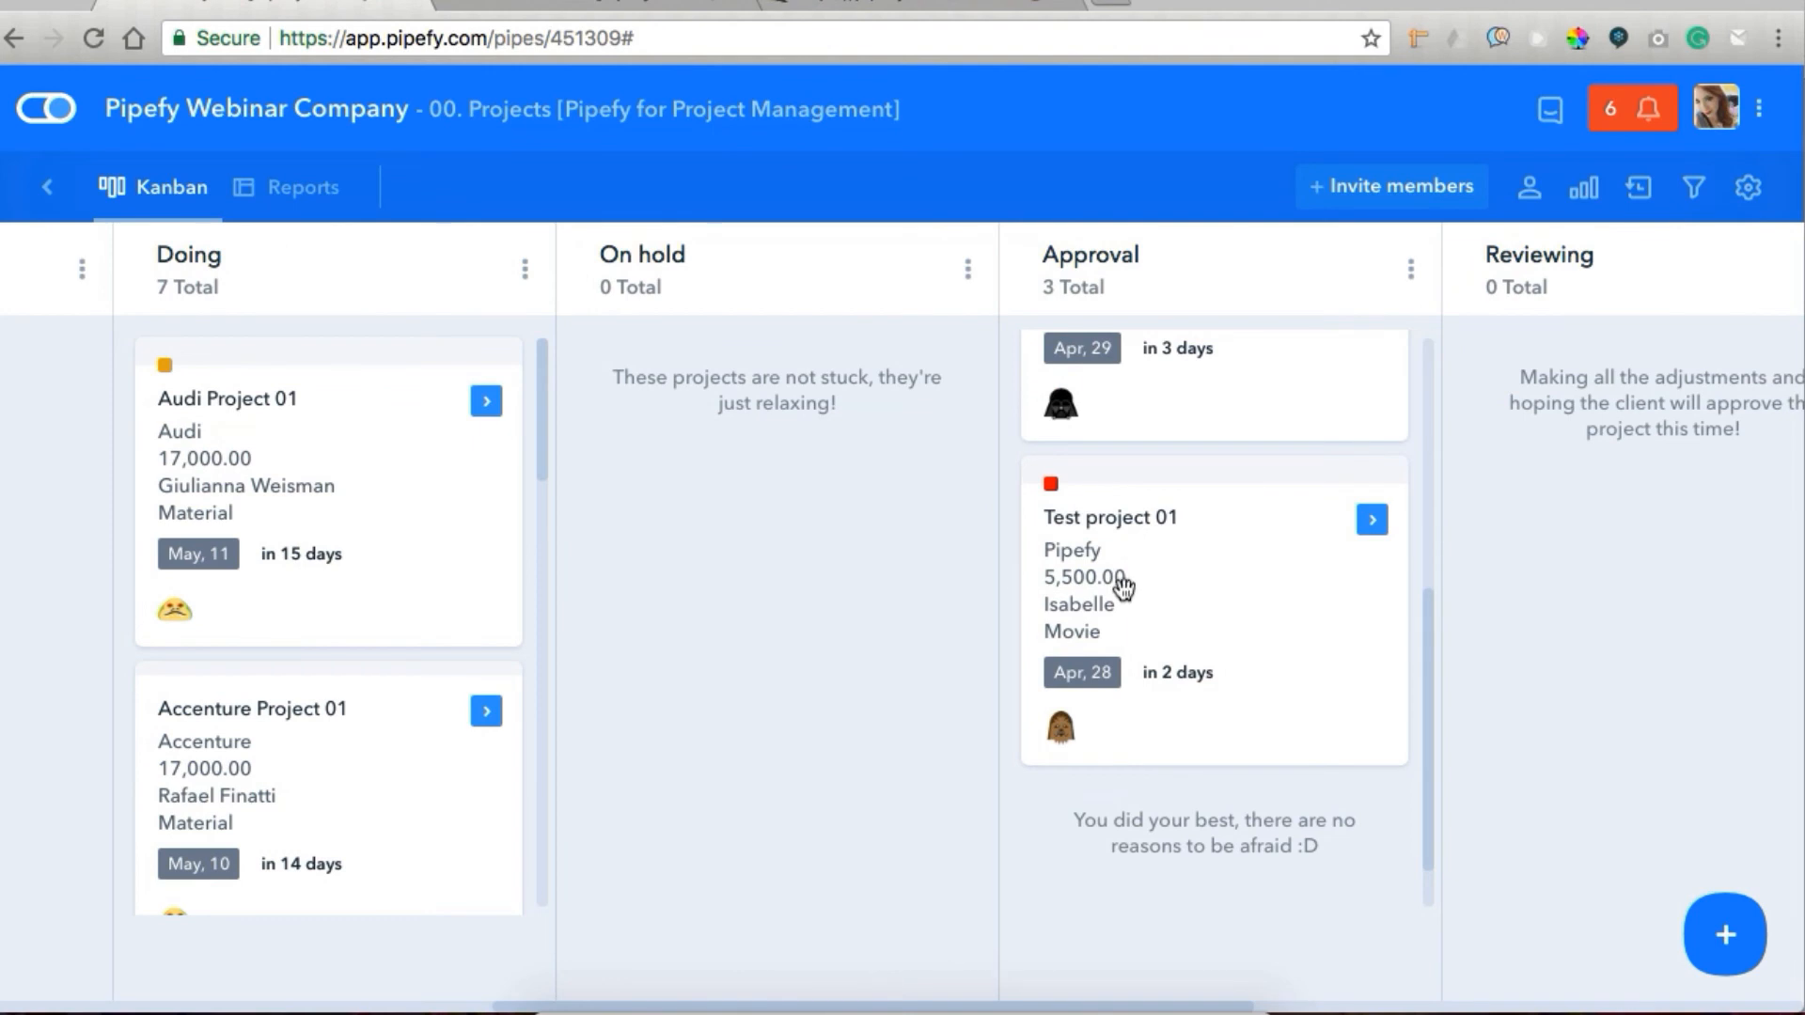
left_click(1124, 588)
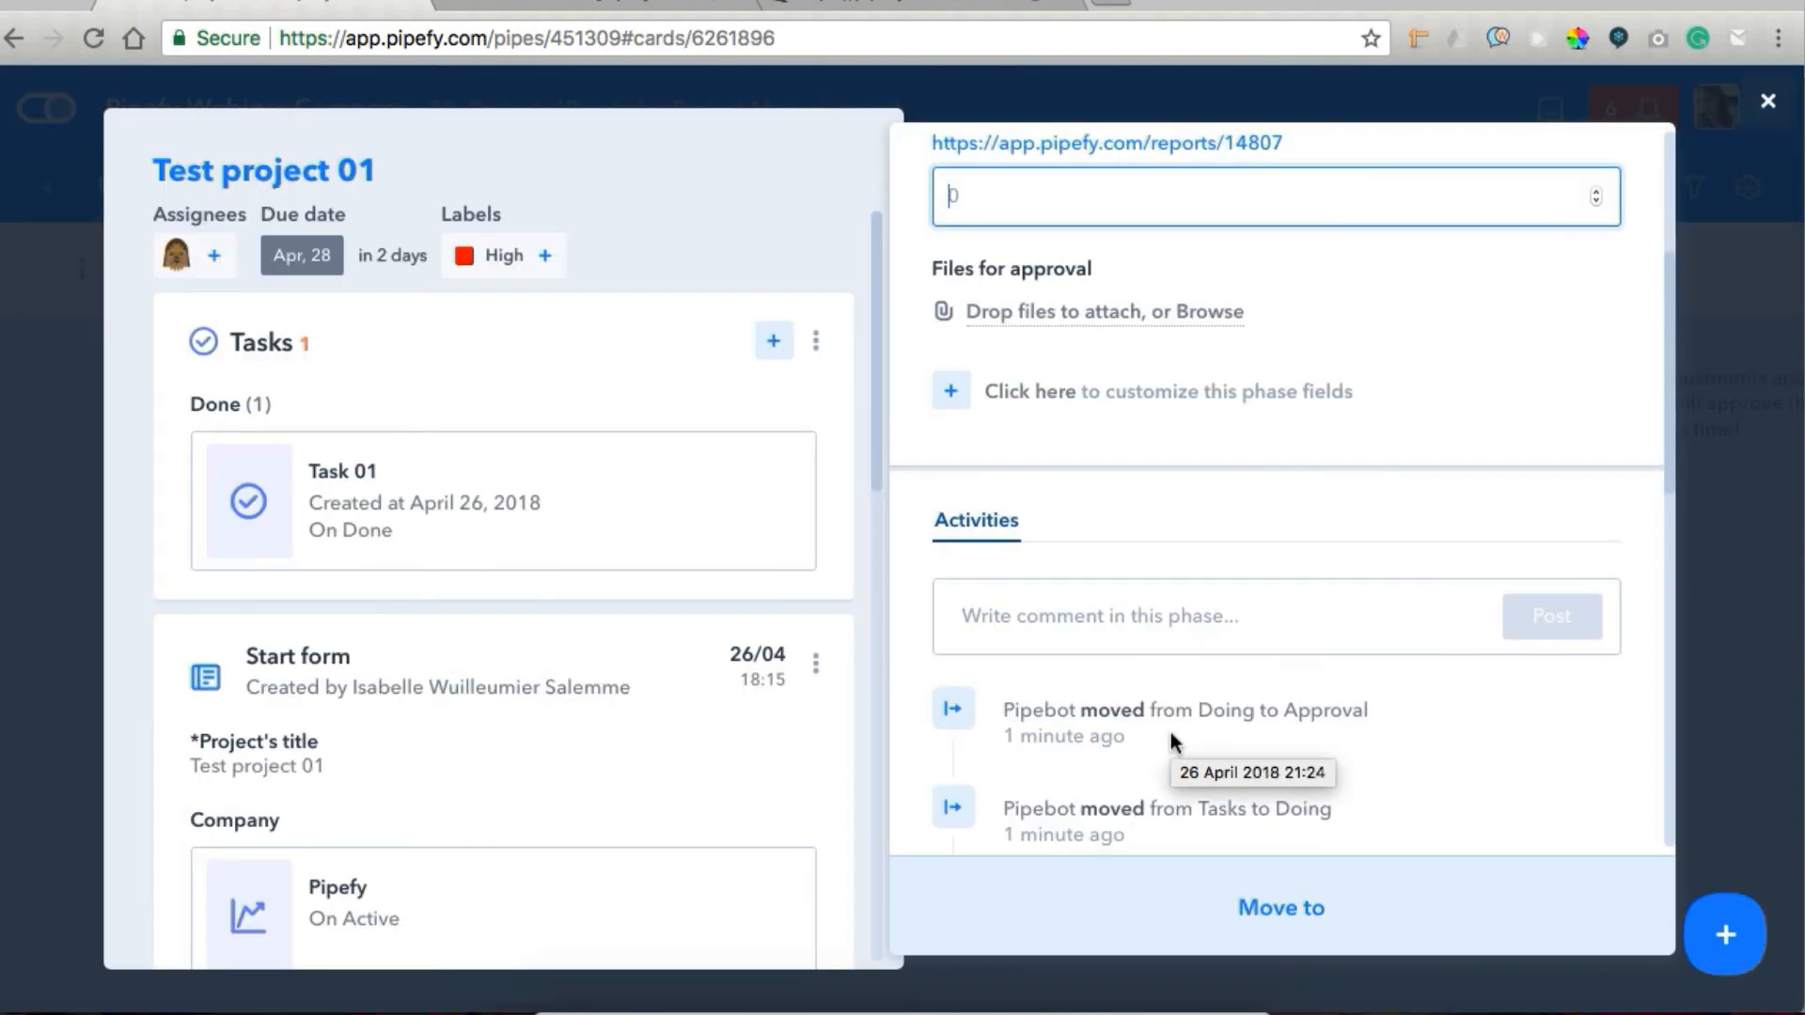
key("Escape")
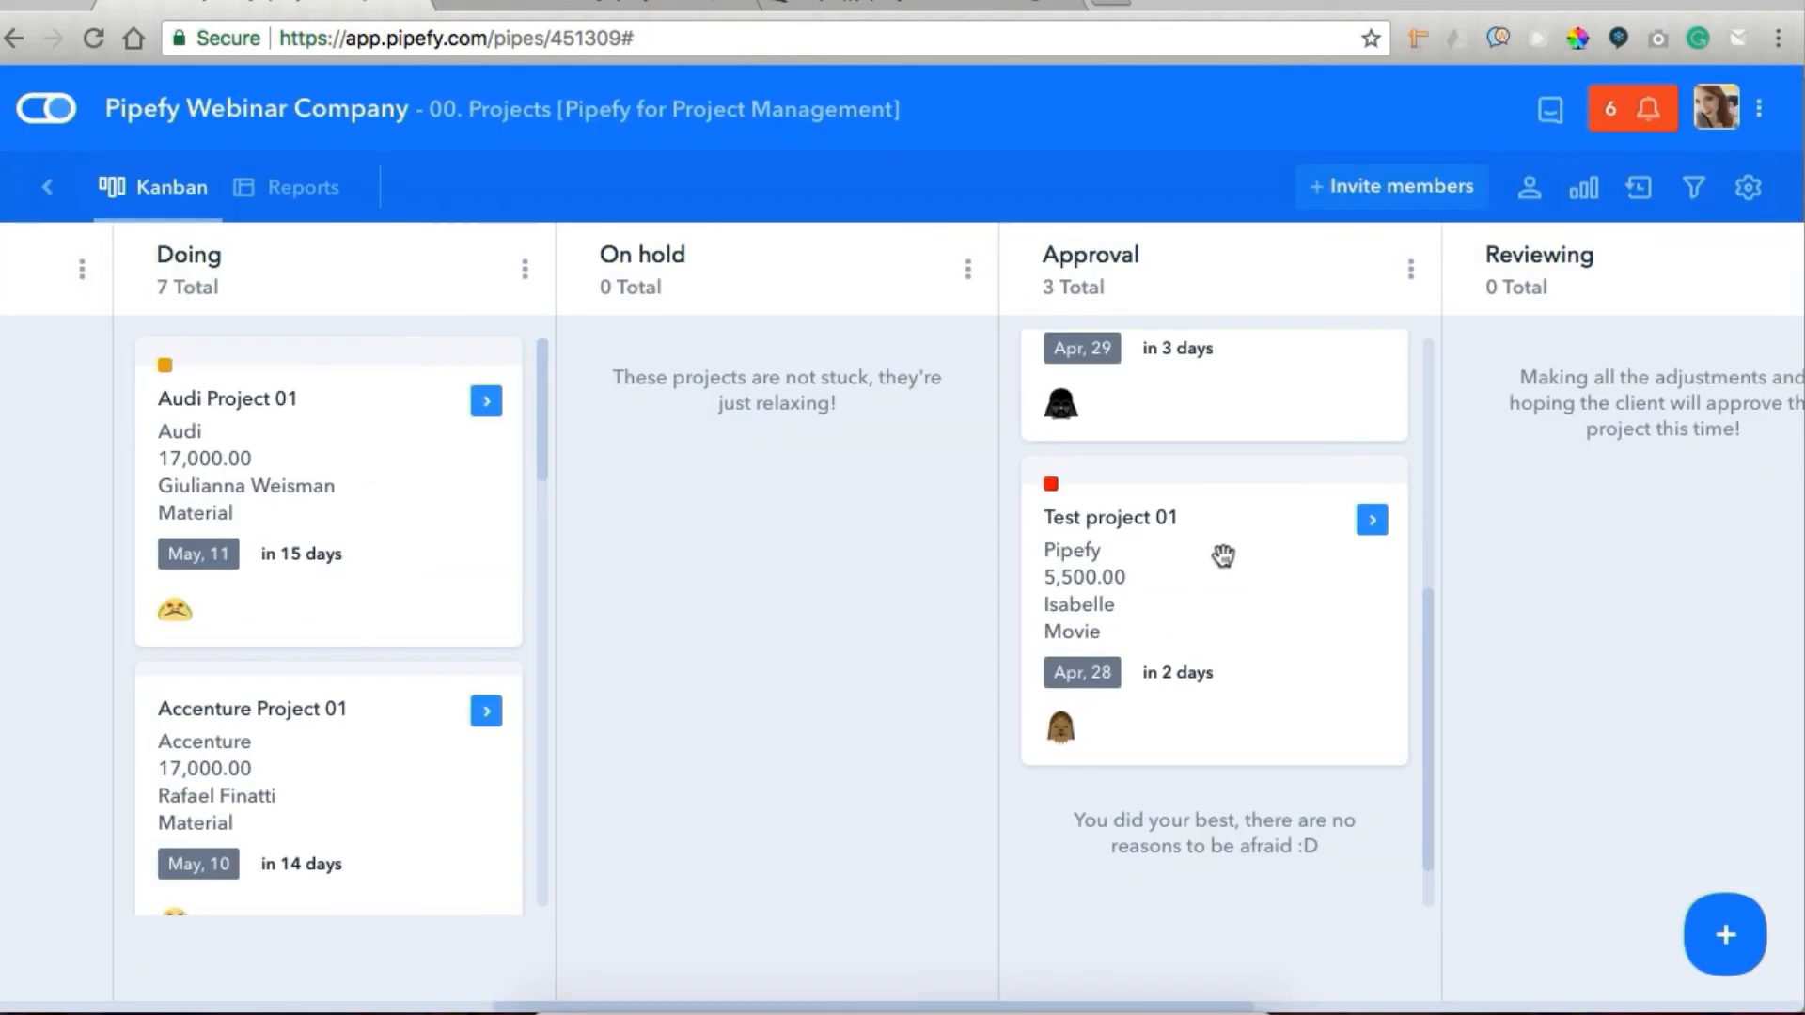
Open the Test project 01 card in Approval and open the report linked under its minutes spent field.
left_click(1223, 554)
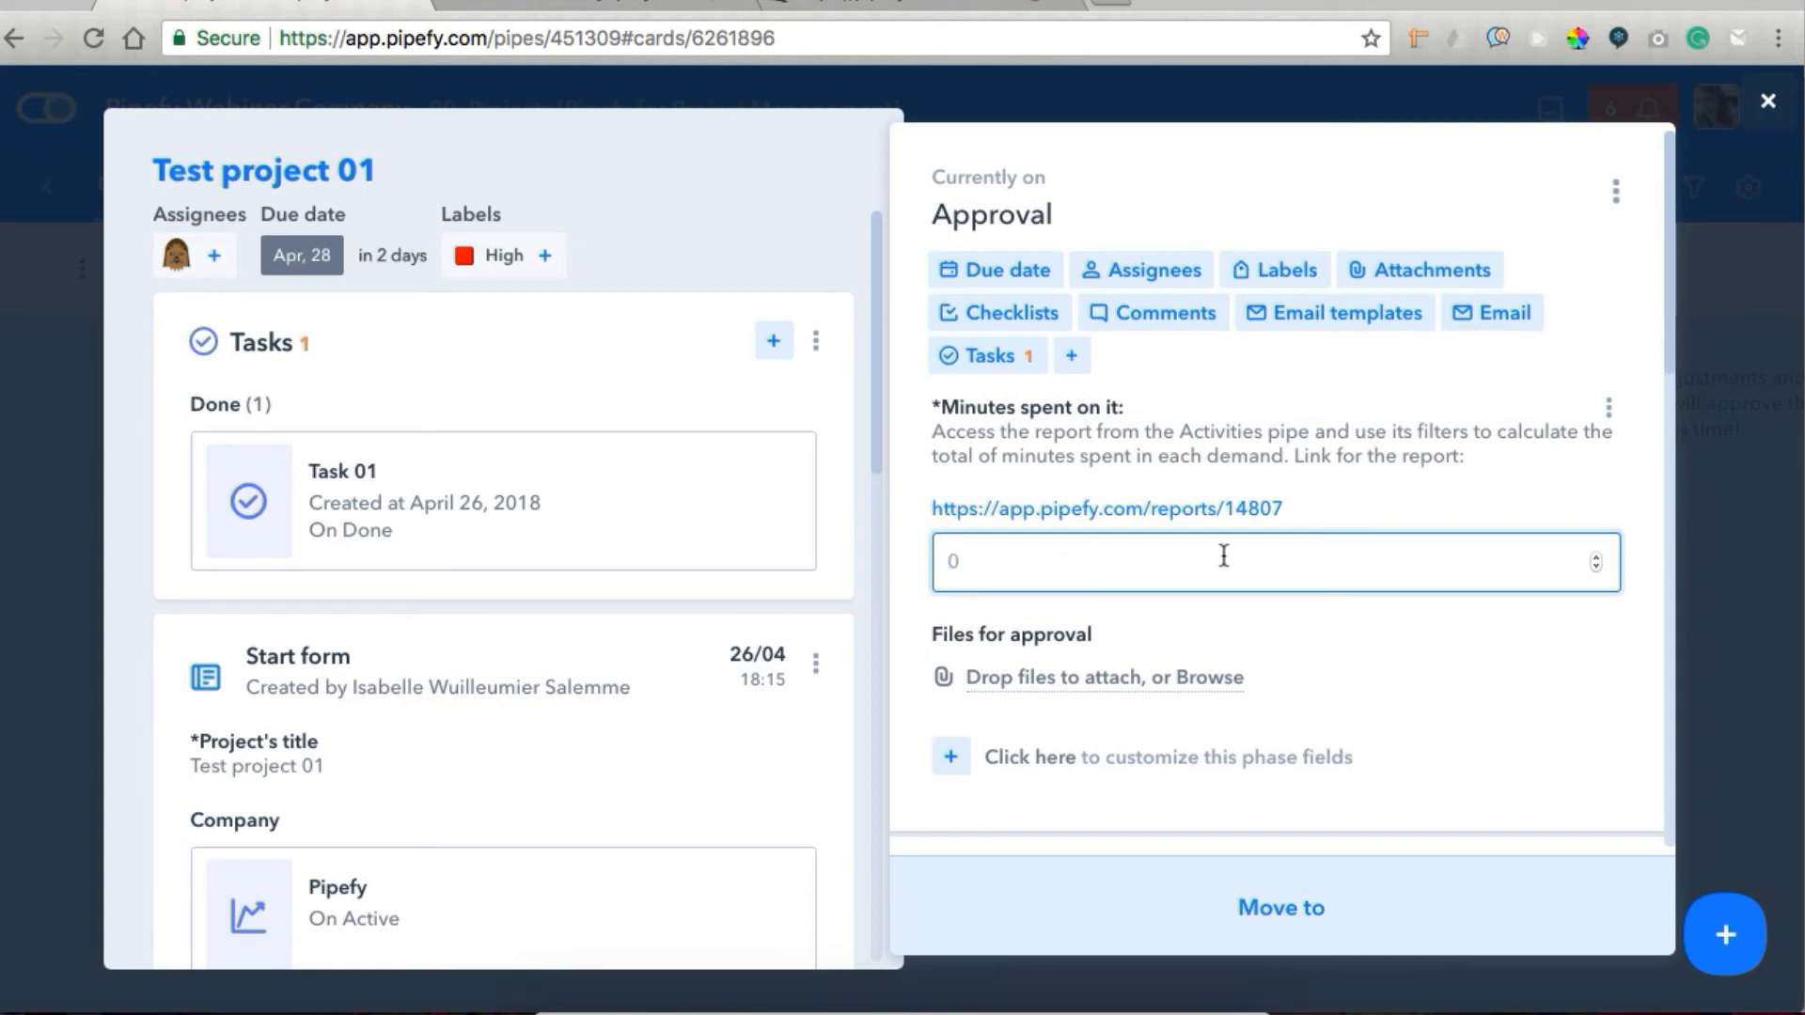
left_click(1148, 511)
left_click(202, 11)
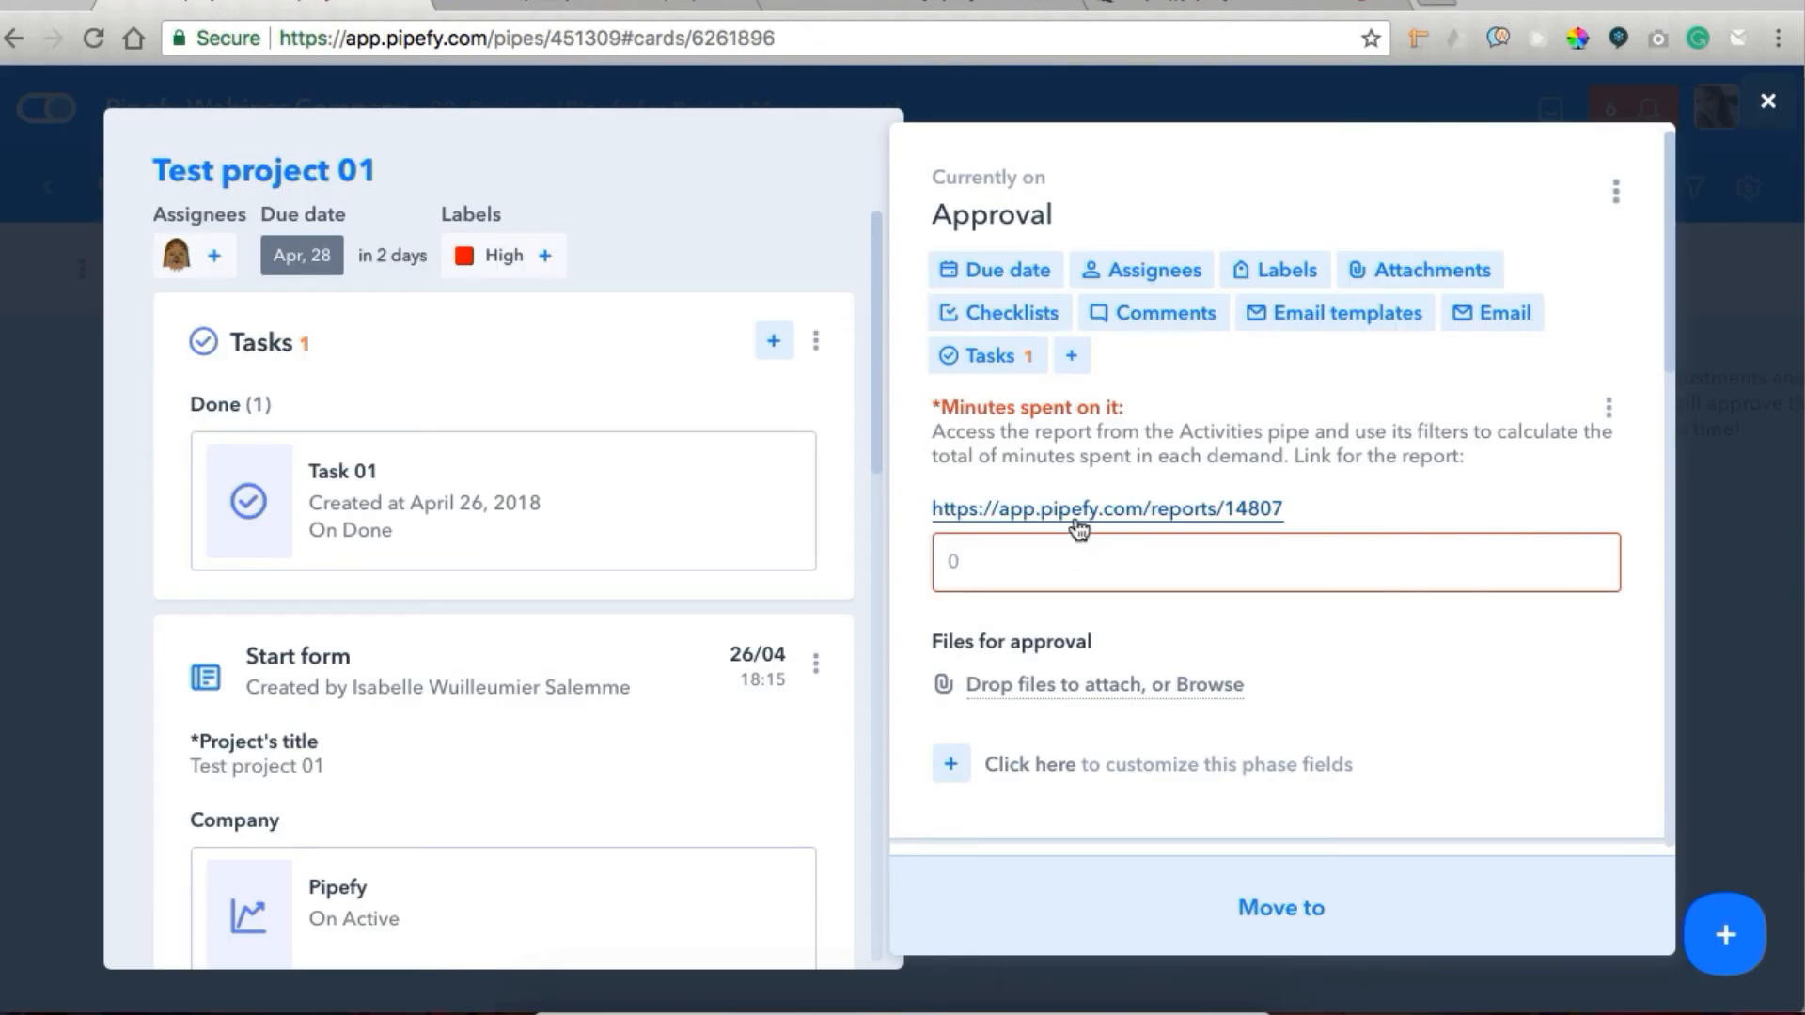
left_click(609, 6)
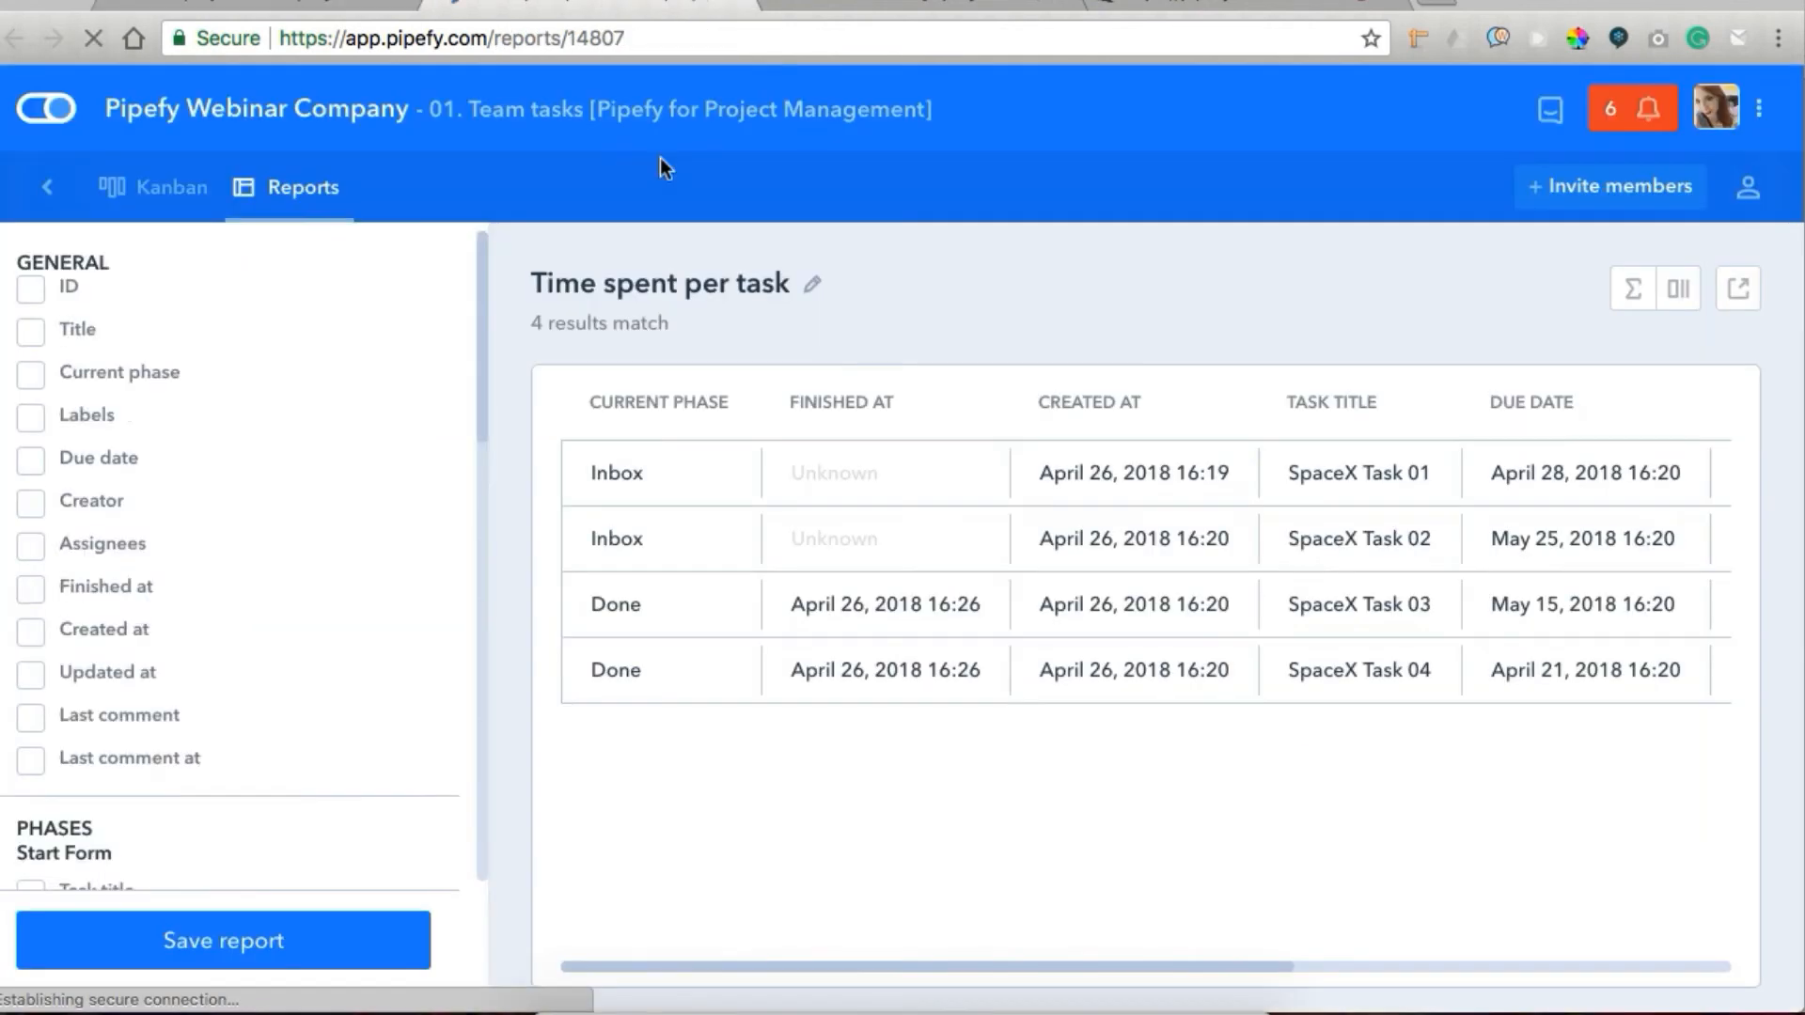
Filter the Time spent per task report to tasks whose Project contains "test".
scroll(150, 437, "down", 10)
left_click(36, 456)
left_click(36, 458)
left_click(70, 576)
left_click(110, 625)
type("test")
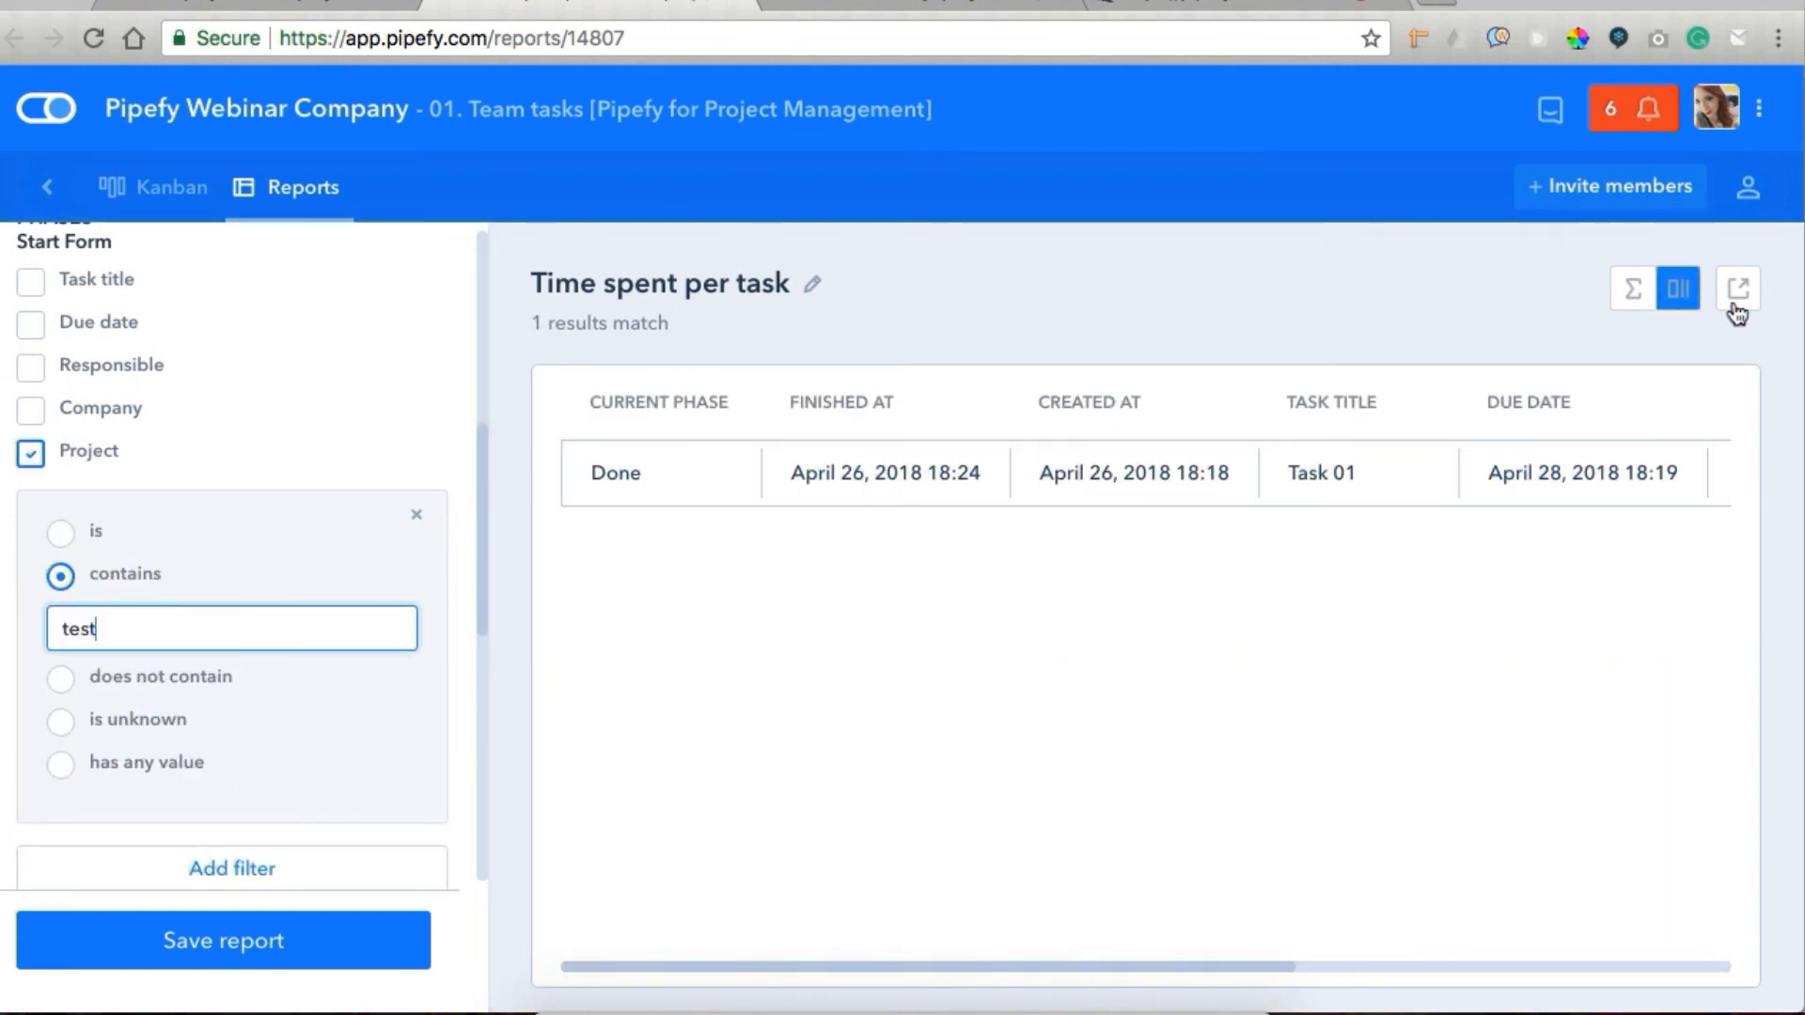
Add a formula on the Minutes spent on this task field to the Time spent per task report.
left_click(1681, 289)
left_click(1622, 288)
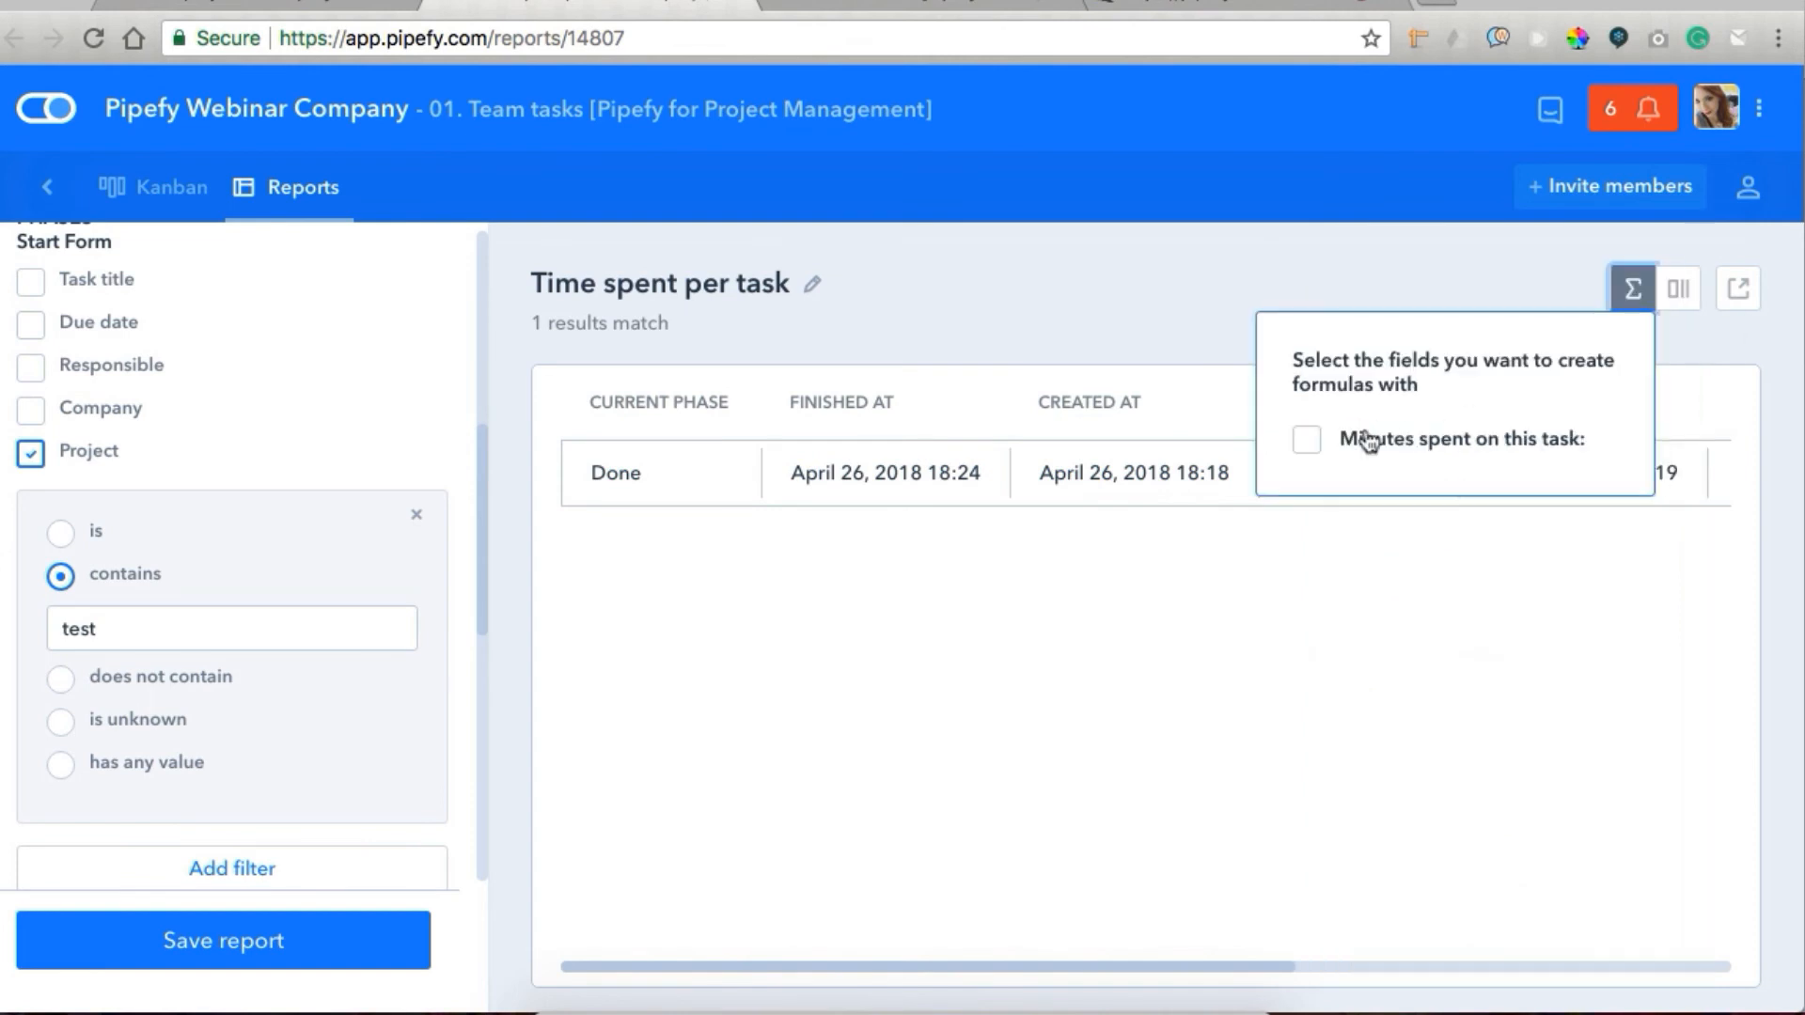
left_click(1368, 438)
left_click(1188, 301)
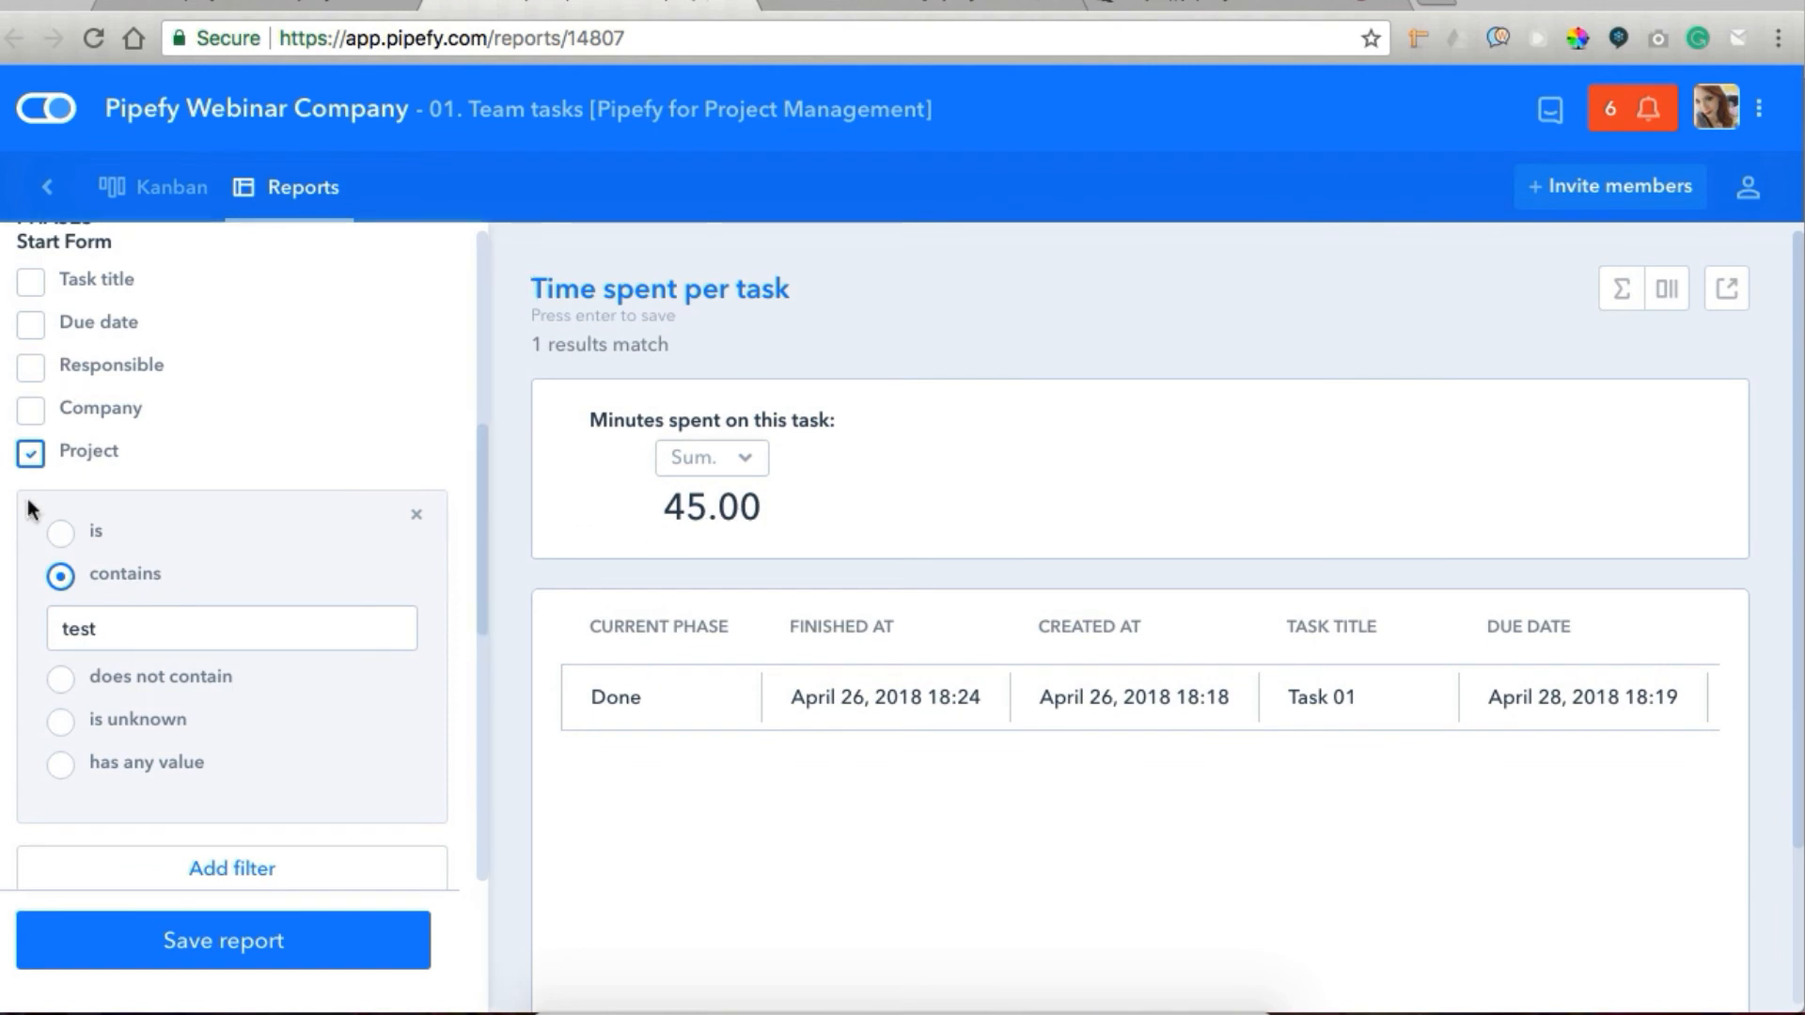
Change the report's Project filter to contain "space" and review the minutes spent on each matching task.
double_click(98, 624)
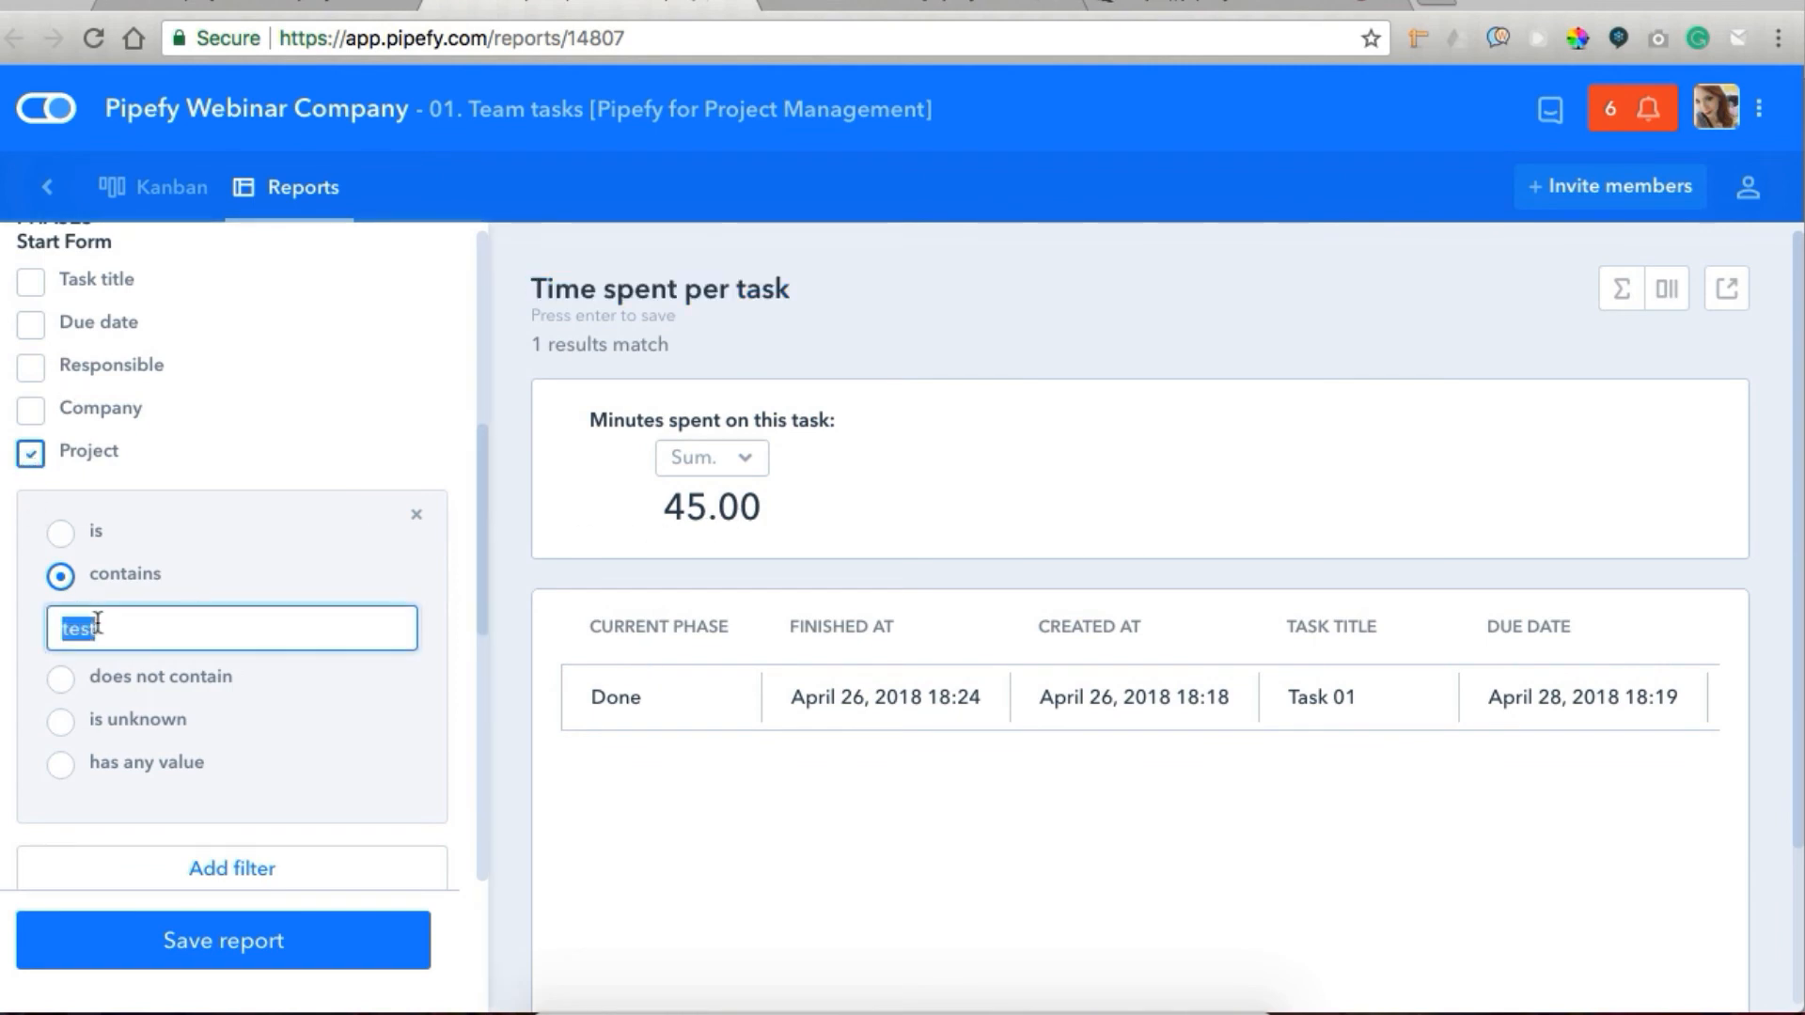
type("space")
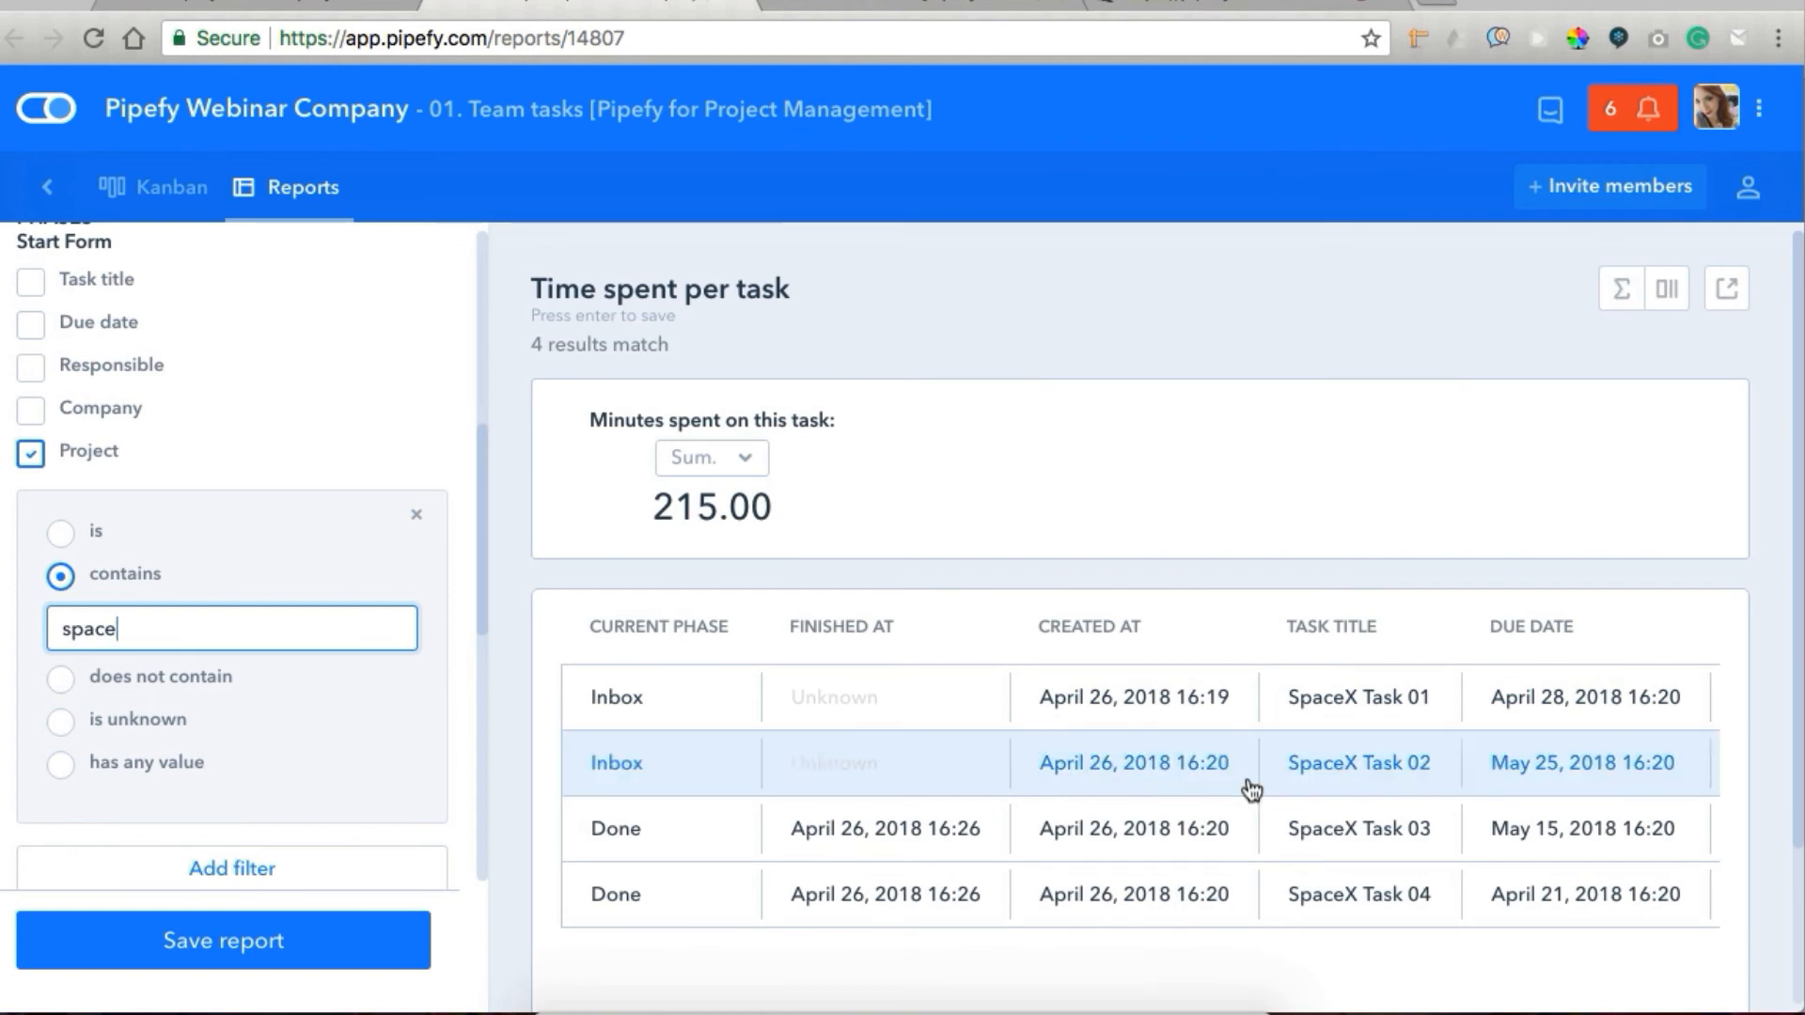
scroll(1251, 790, "right", 8)
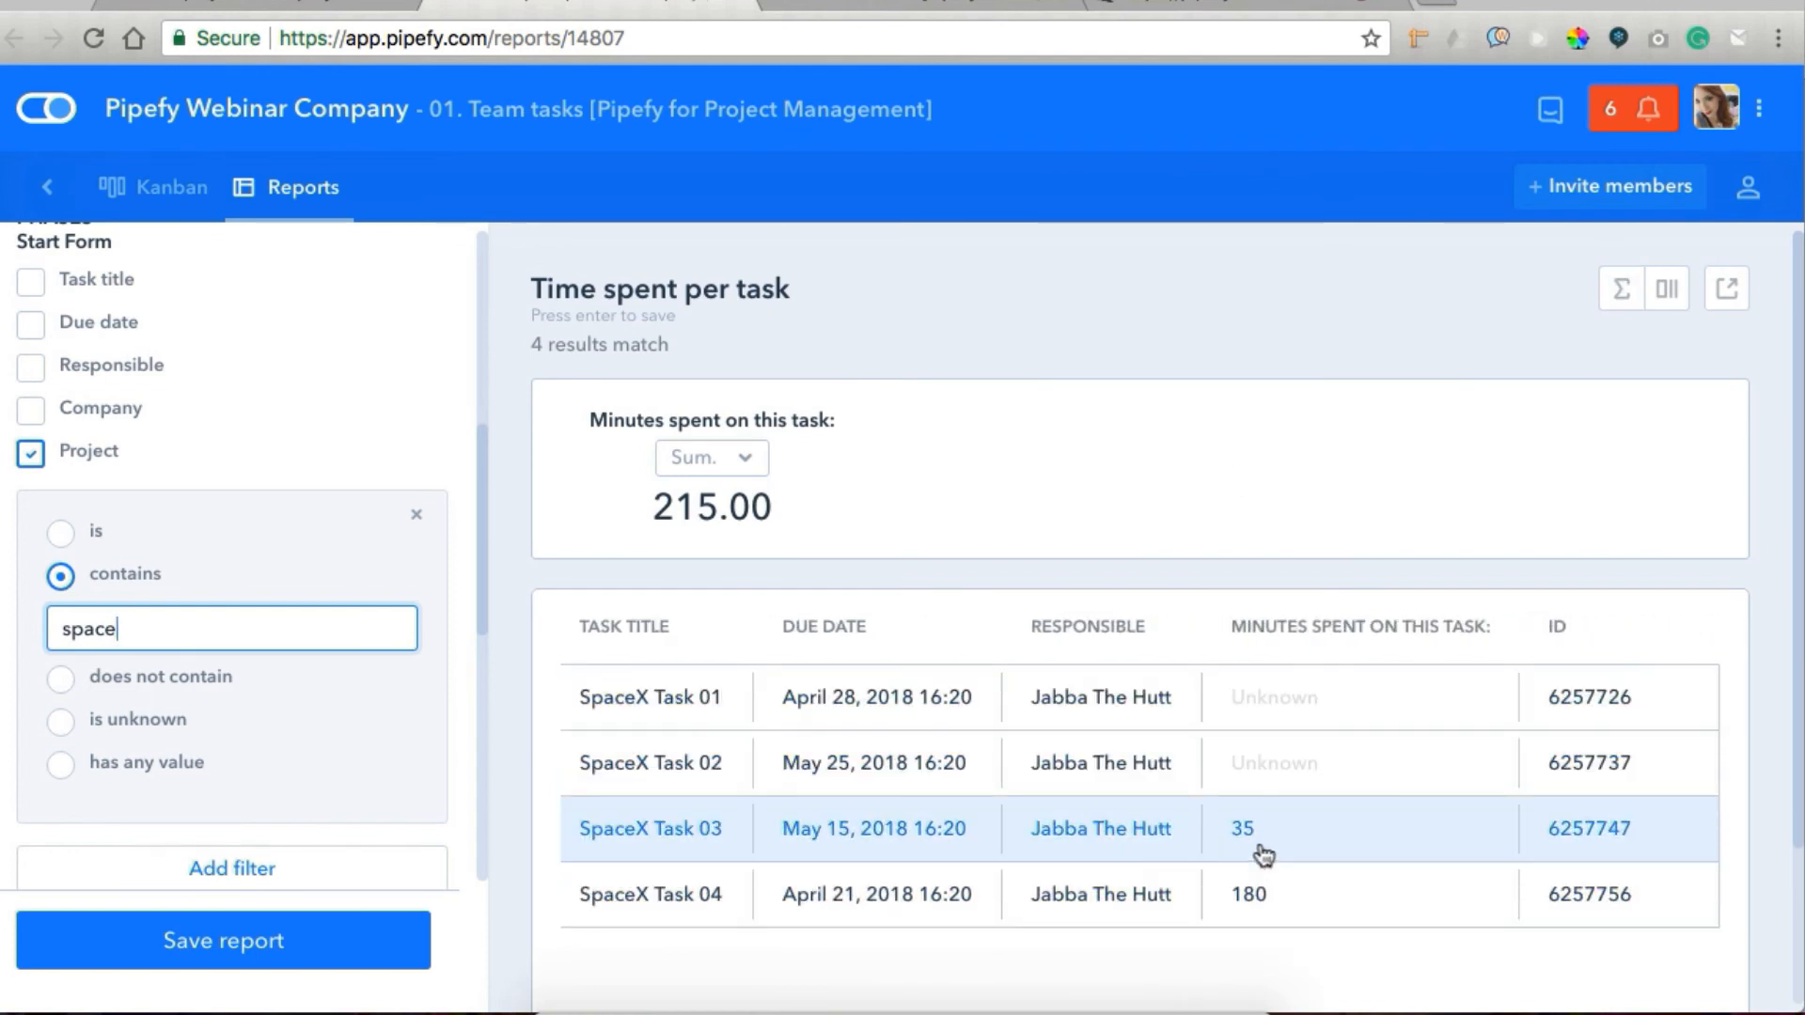
Remove the Project filter from the Time spent per task report and save the report.
left_click(30, 458)
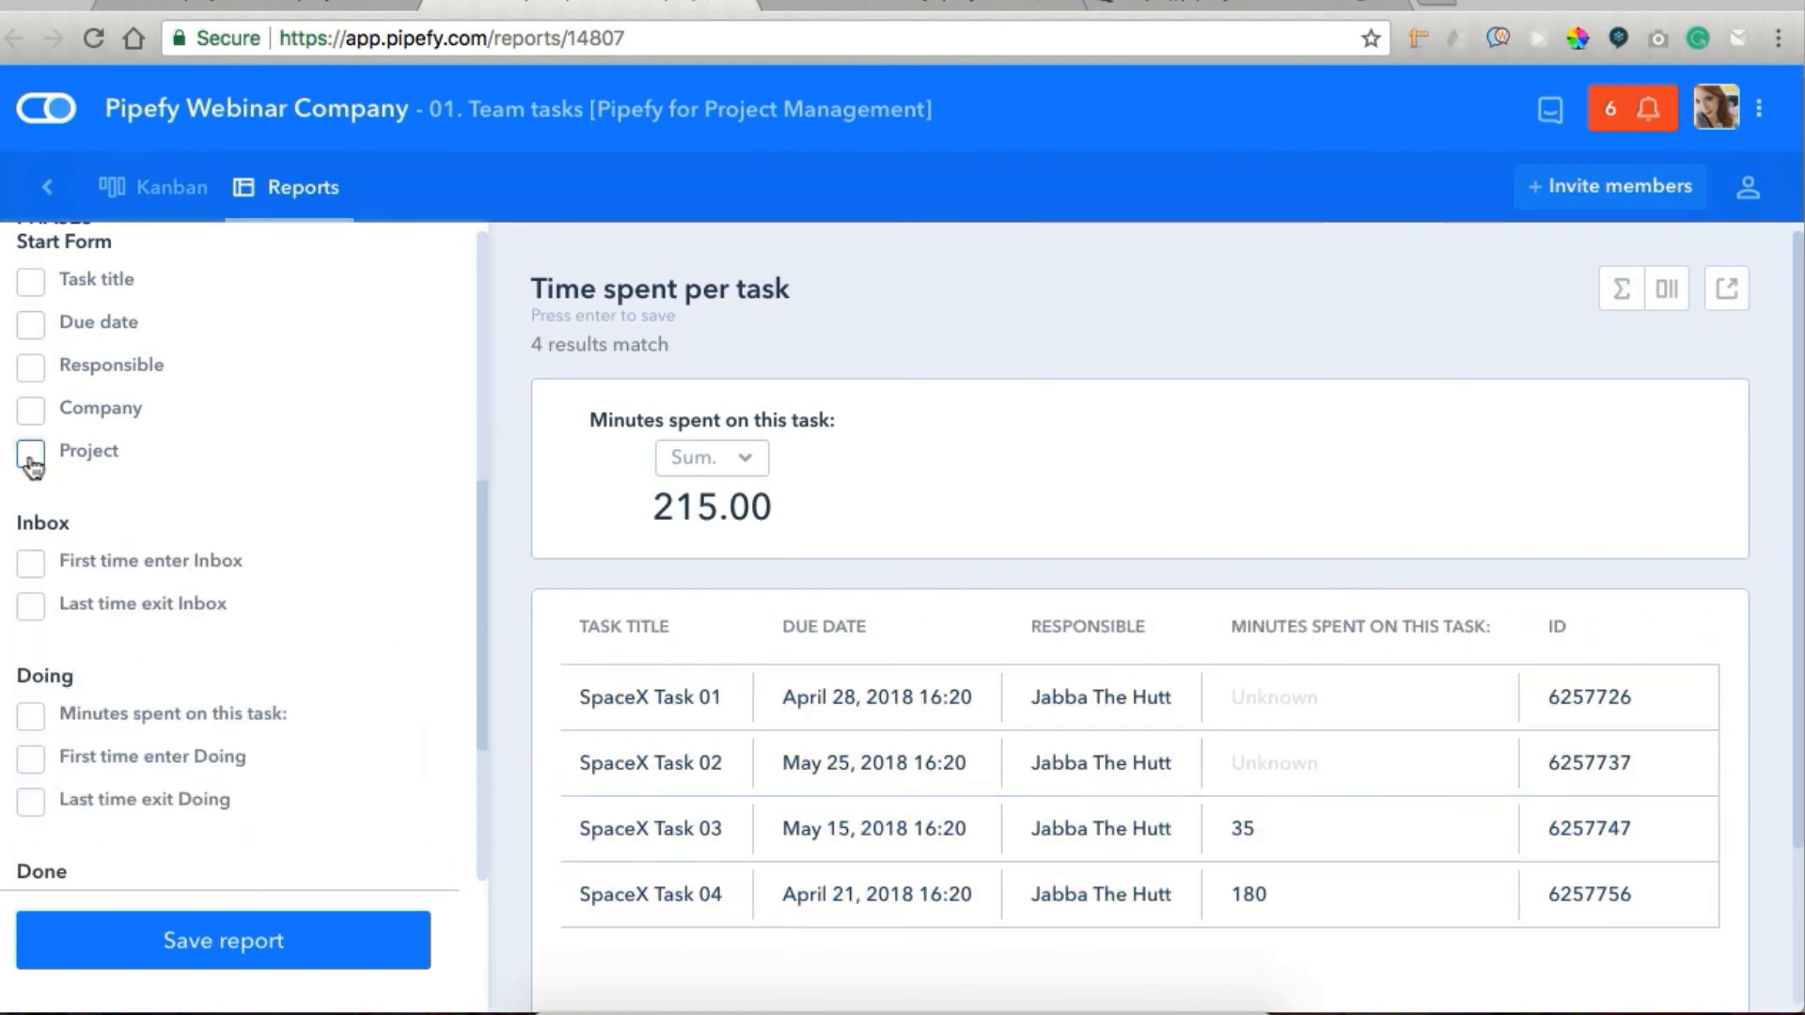
left_click(109, 945)
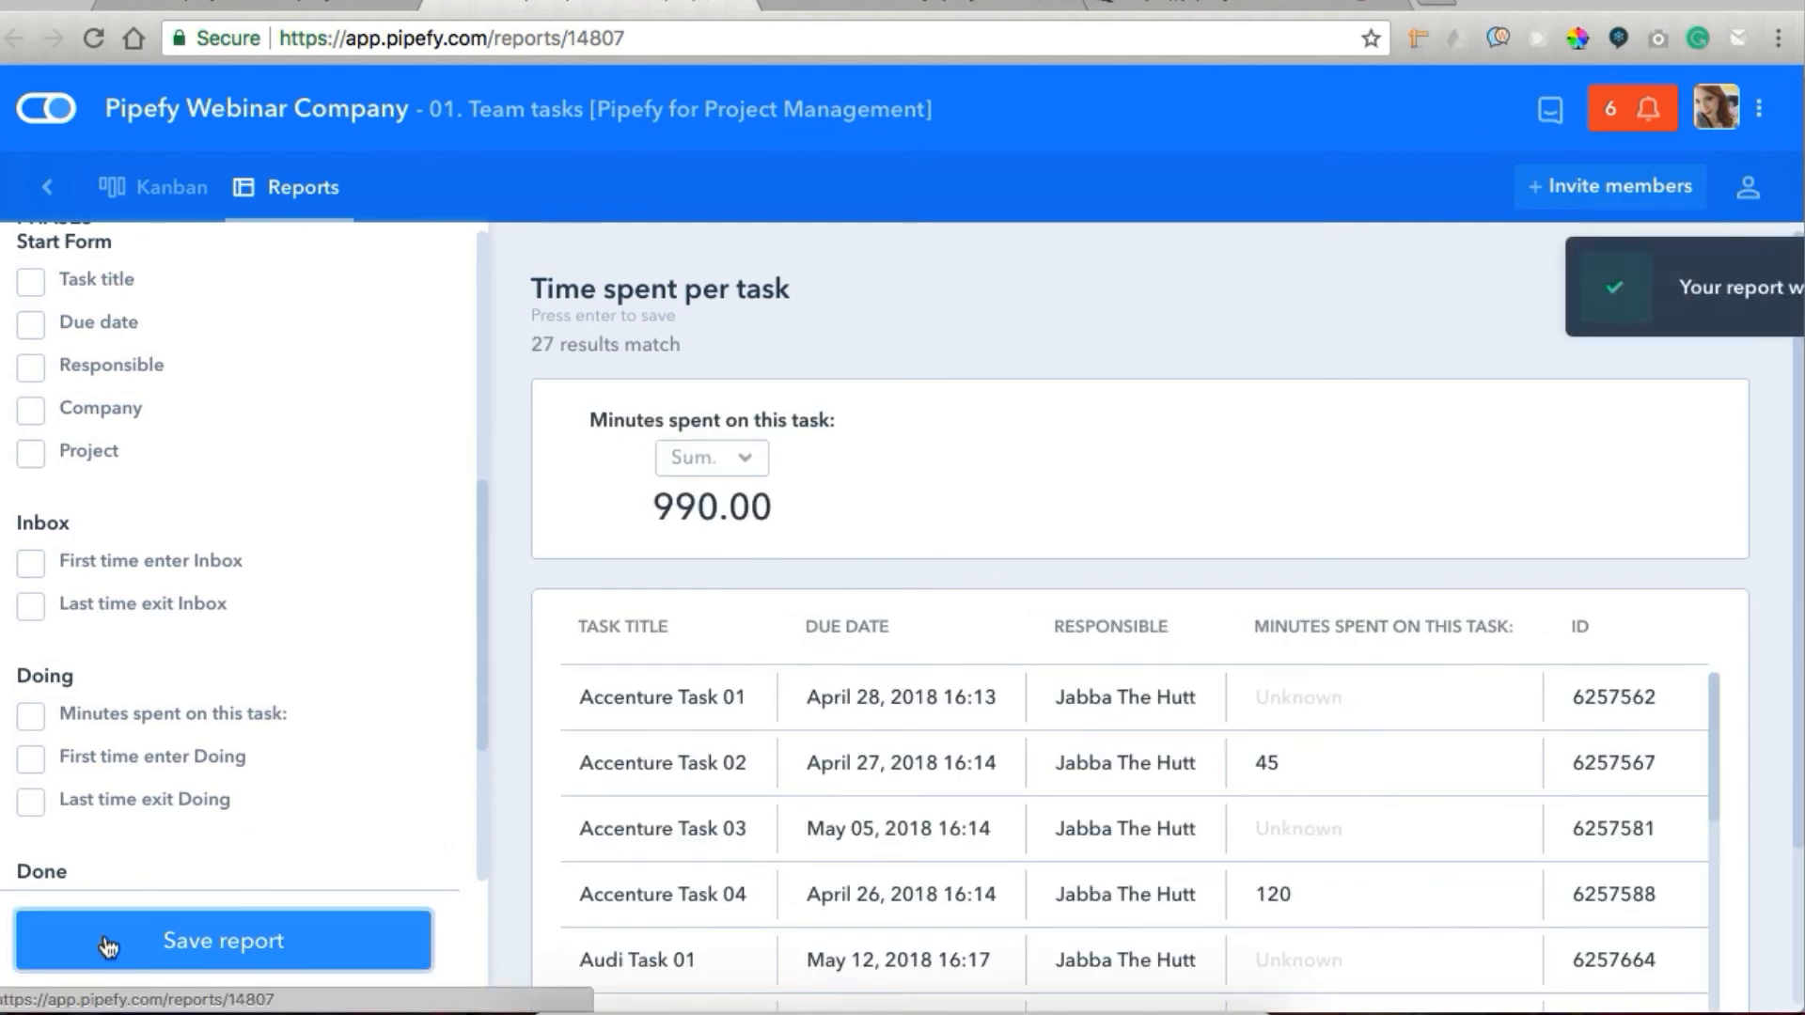
Back in the Test project 01 card, set Minutes spent on it to 45 and close the card without attaching approval files.
left_click(350, 4)
left_click(1069, 561)
type("45")
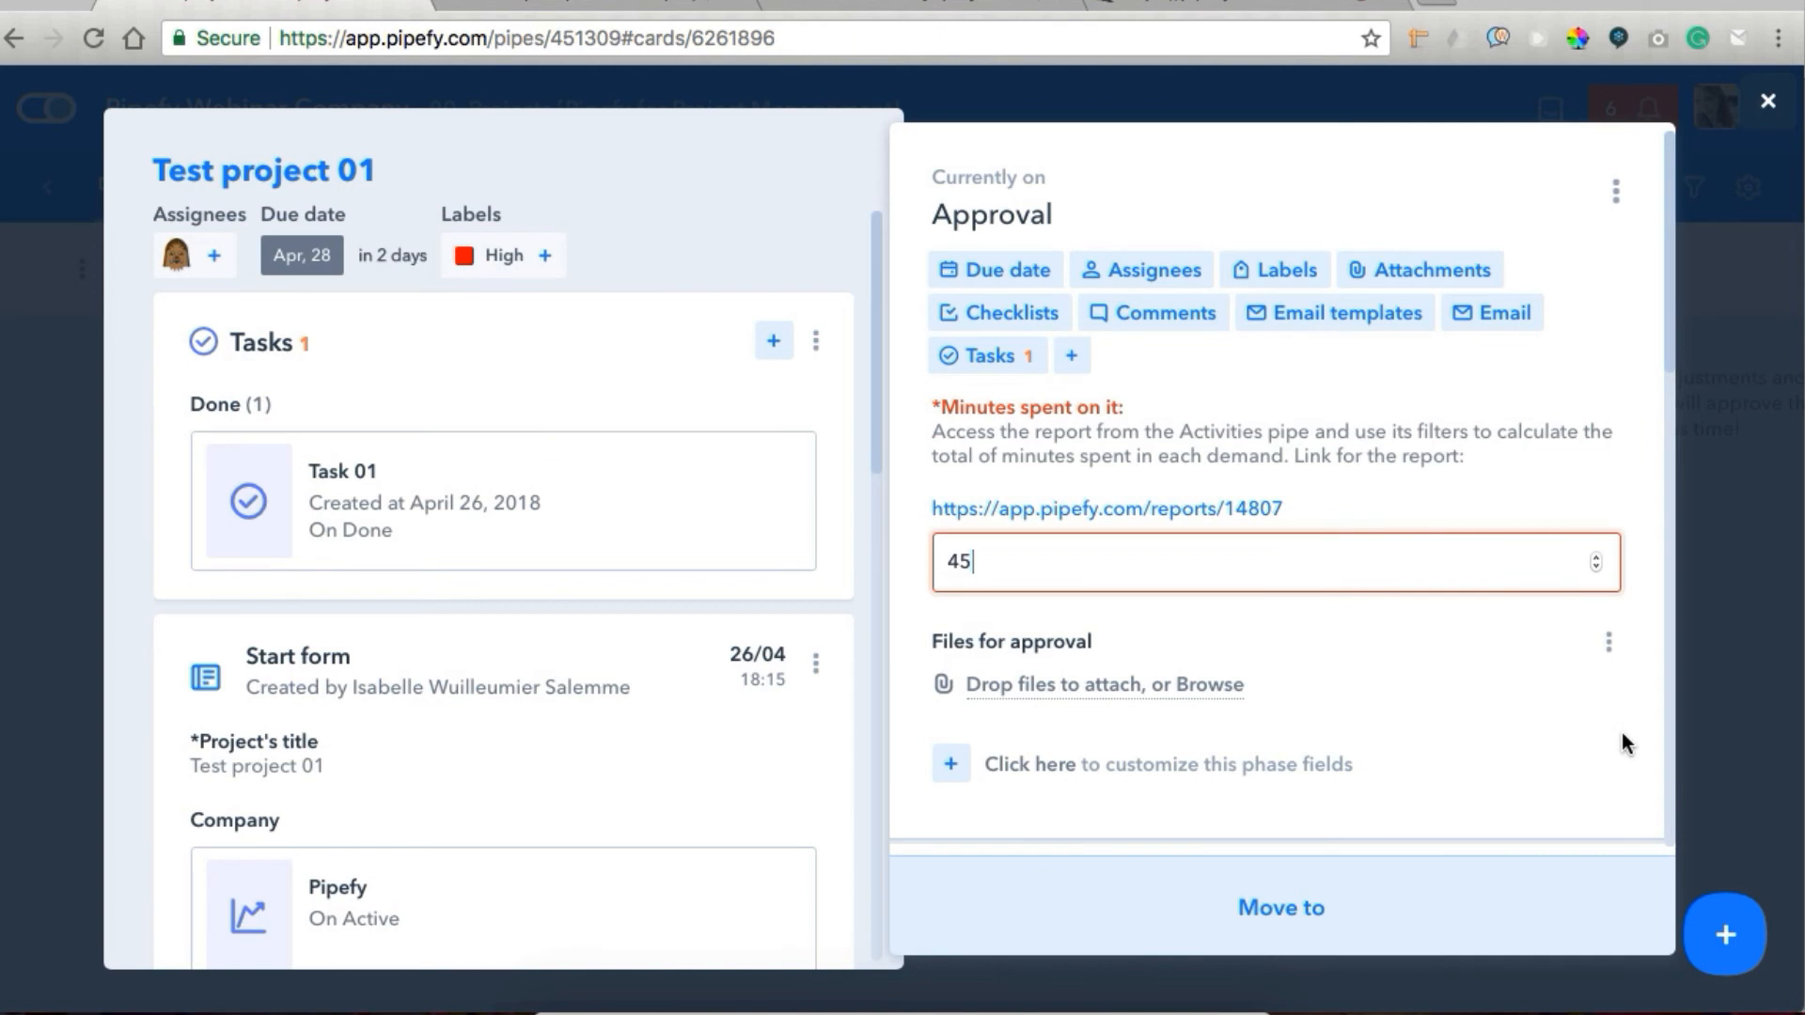
left_click(992, 650)
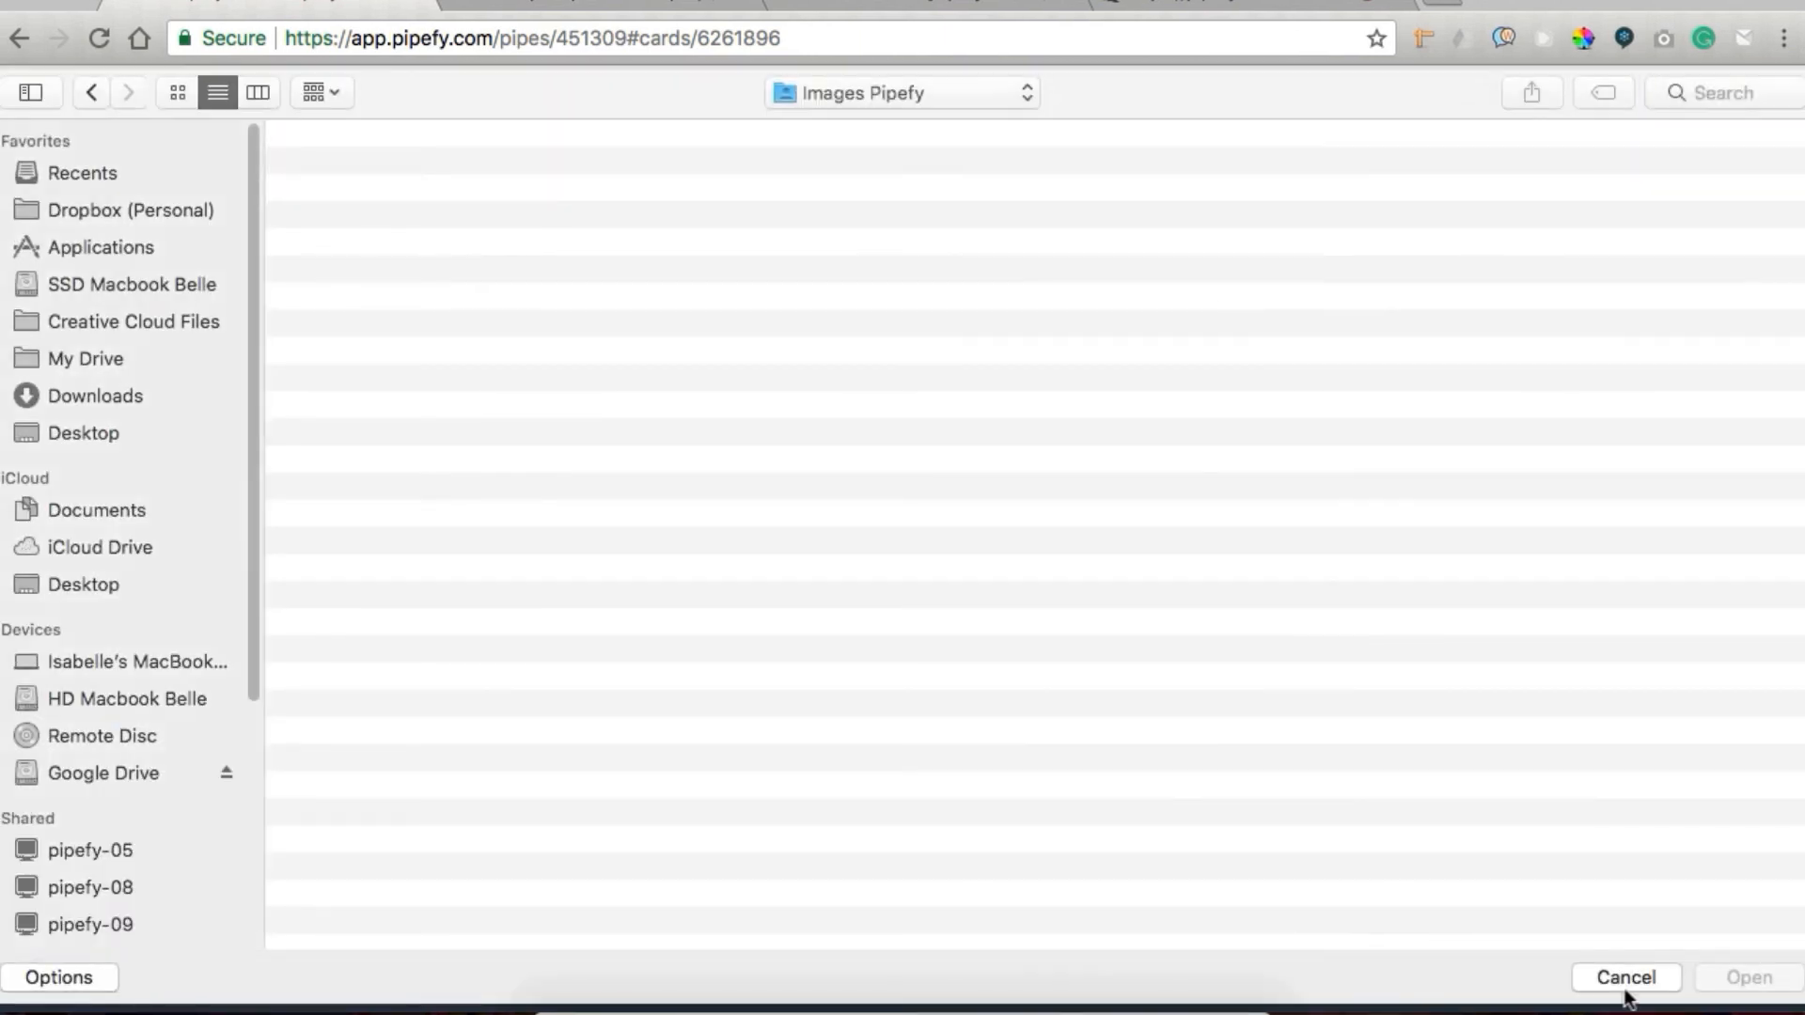
left_click(1631, 981)
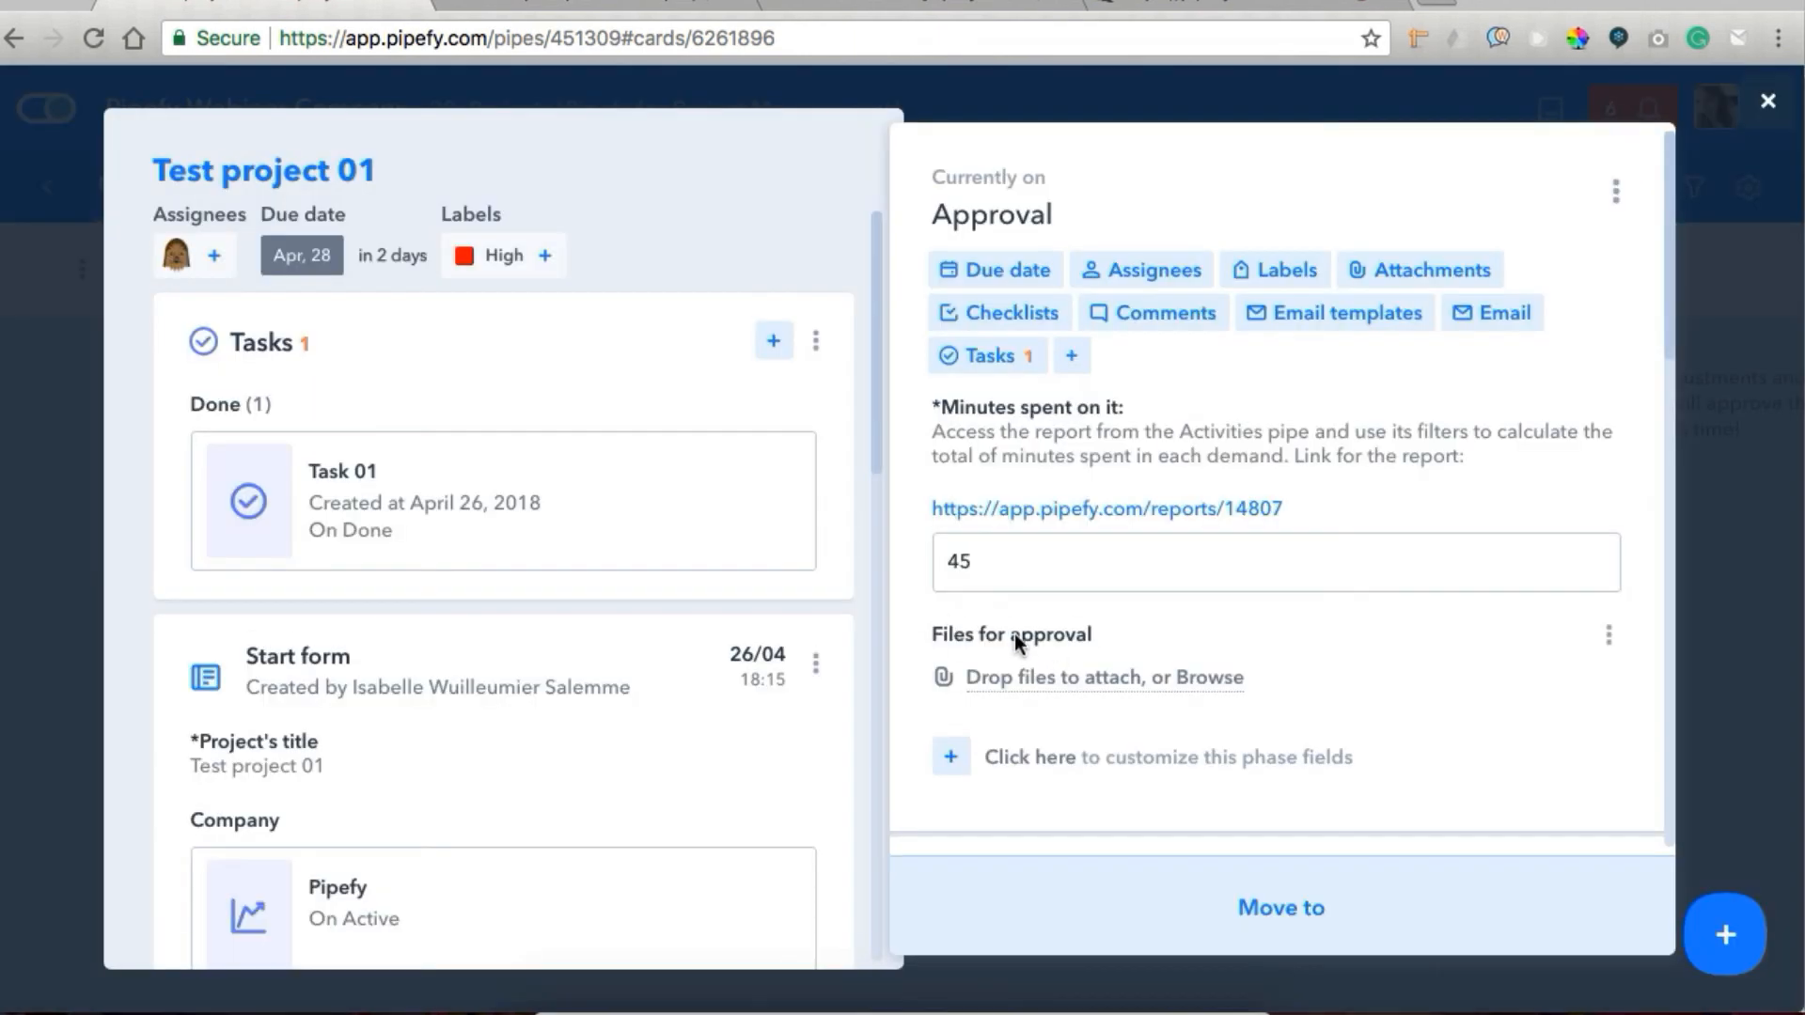
left_click(1728, 525)
Send the Customer approval email template from the SpaceX Campaign 2018 card in Approval, and close the card.
scroll(1160, 451, "up", 5)
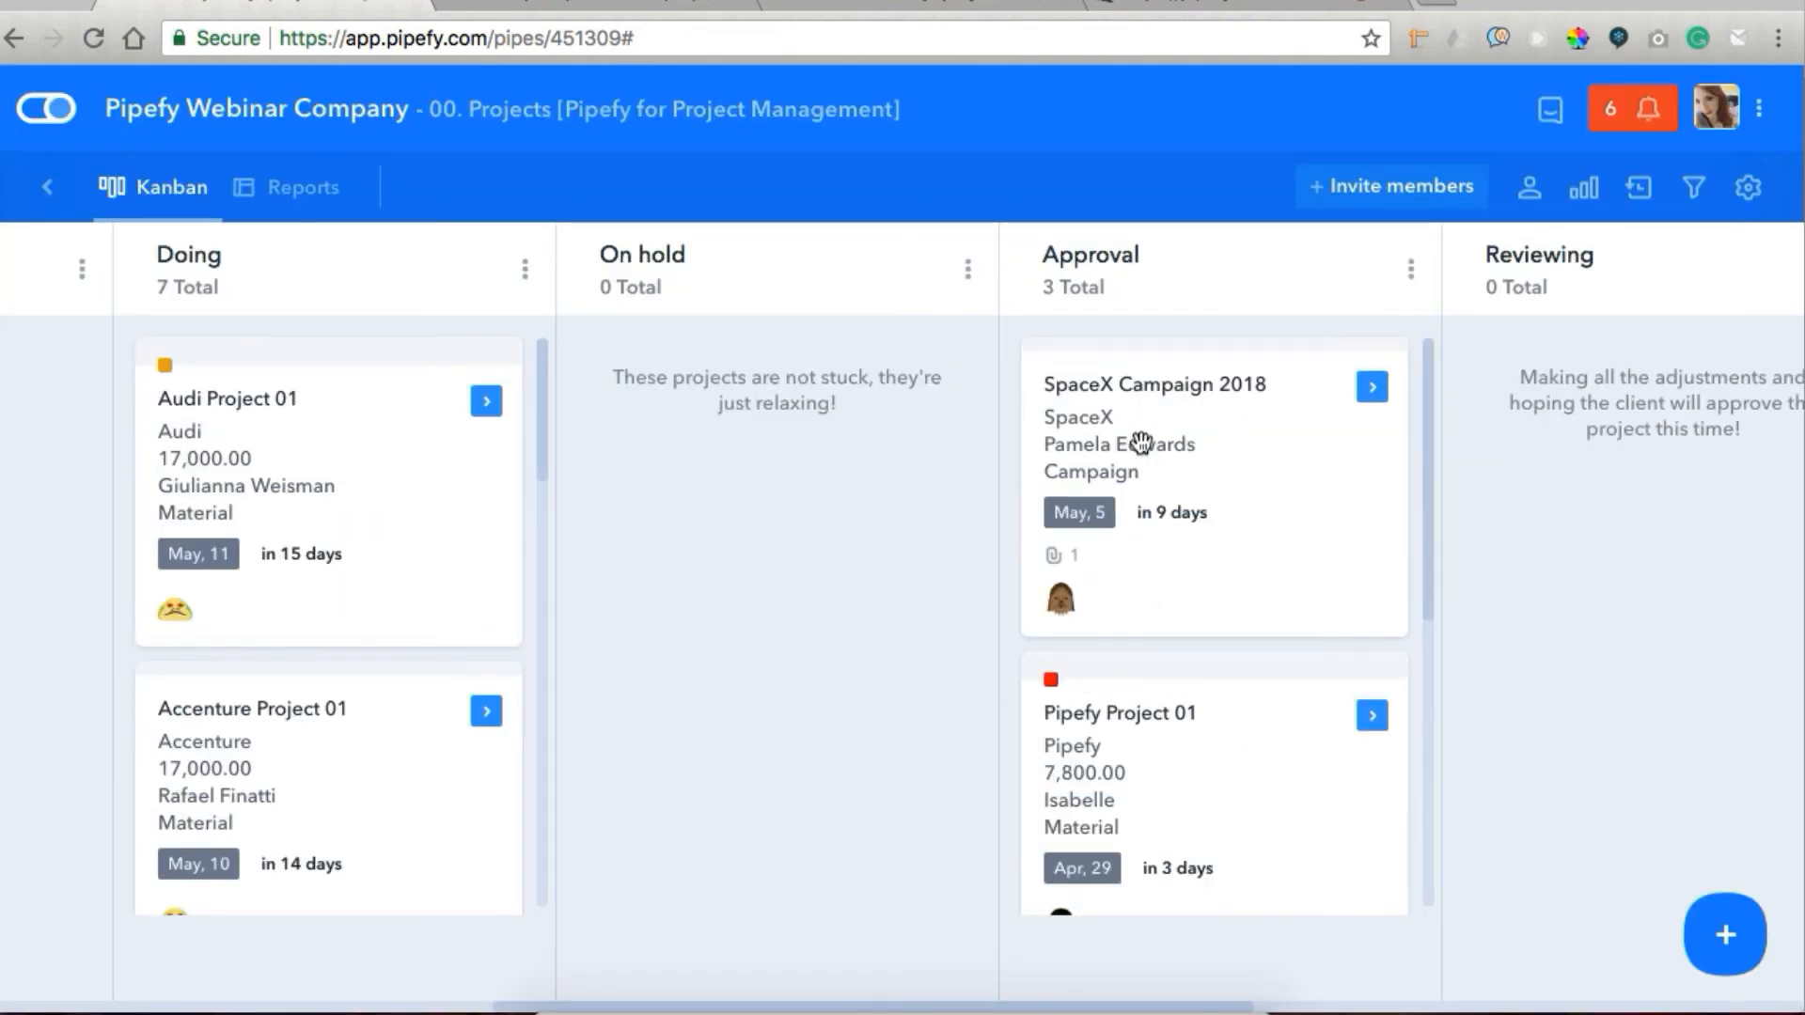
left_click(1142, 442)
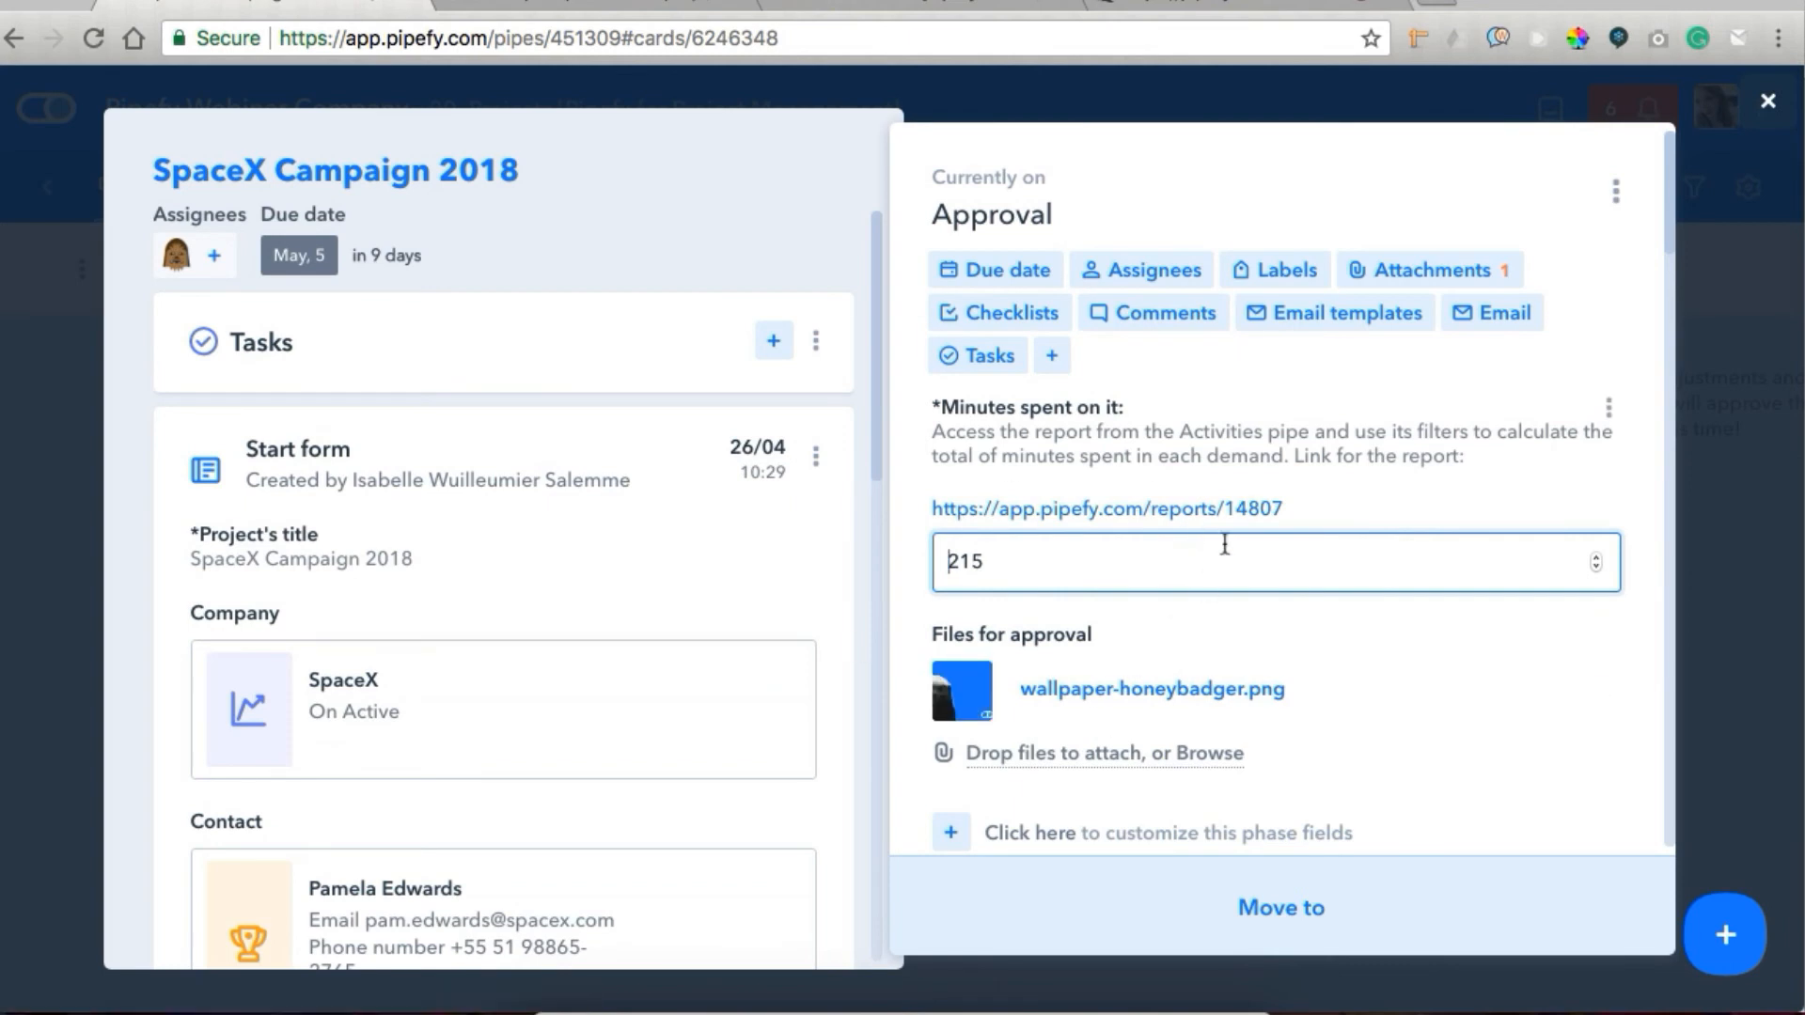
left_click(1378, 323)
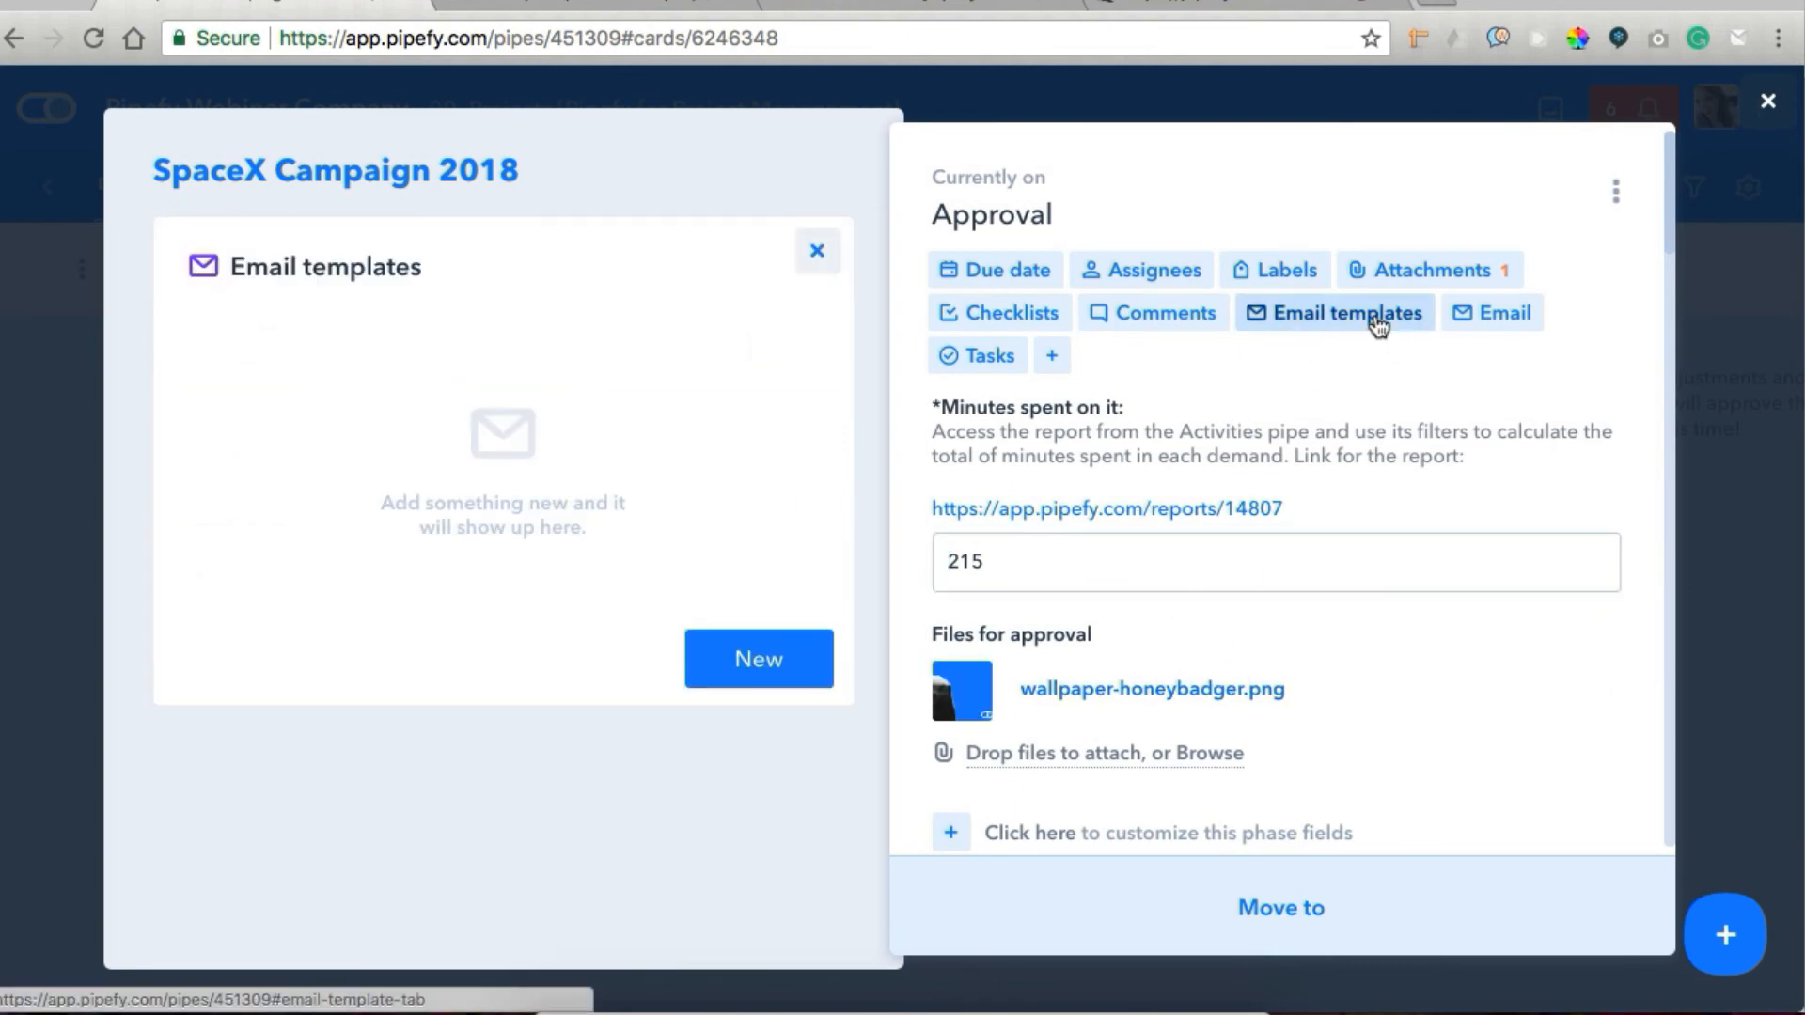
left_click(758, 661)
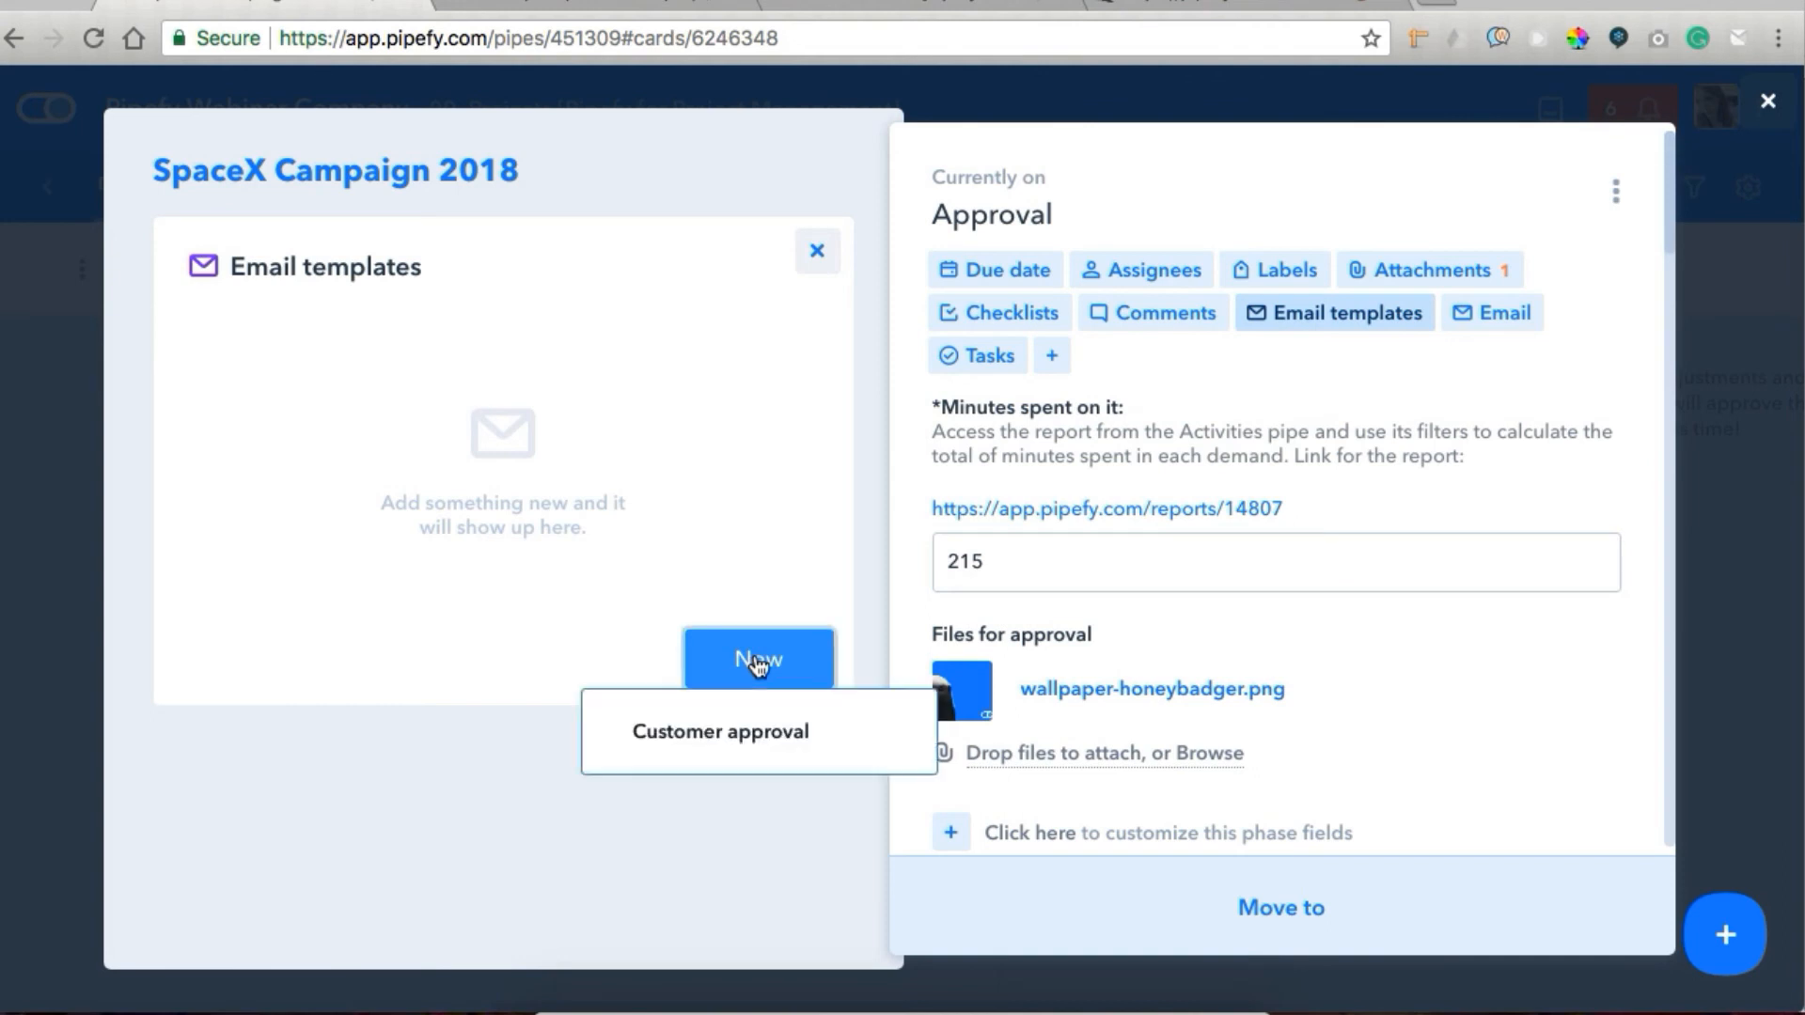
left_click(733, 735)
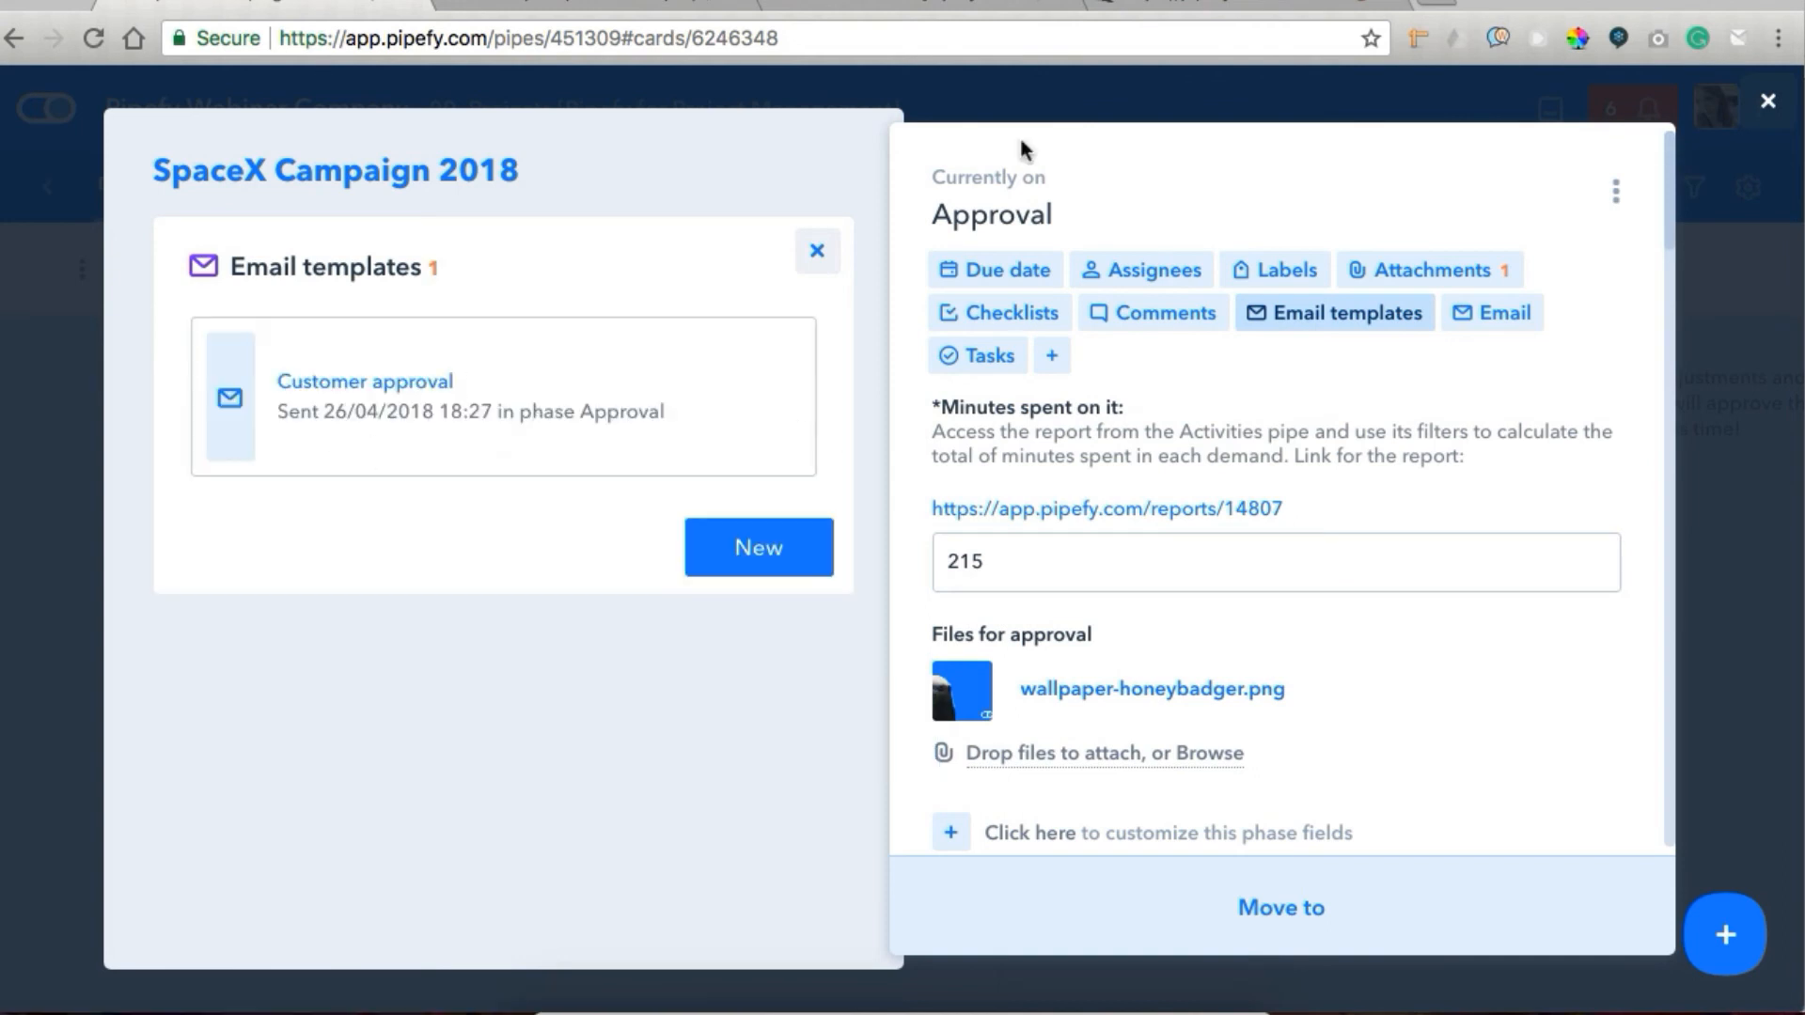
left_click(1766, 102)
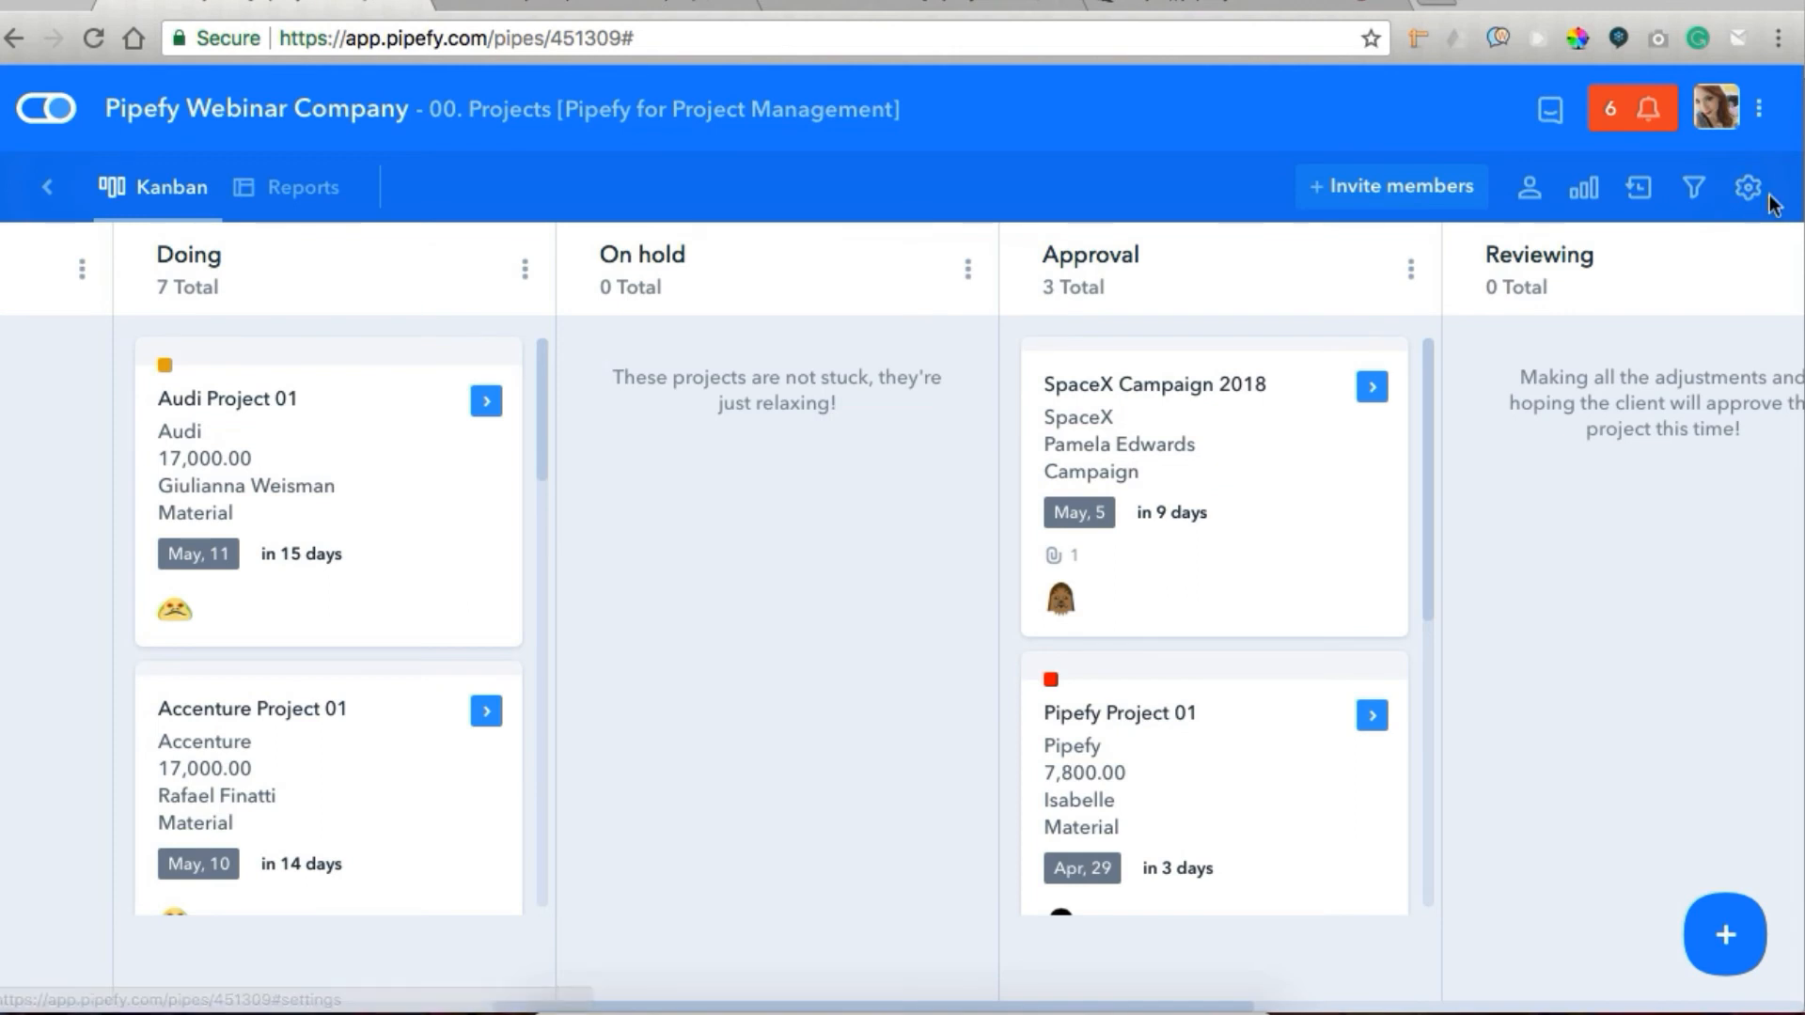
Open the Customer approval email template in the Projects pipe settings and examine its subject, body and preview.
left_click(1748, 187)
scroll(1575, 686, "down", 3)
left_click(1493, 774)
left_click(524, 415)
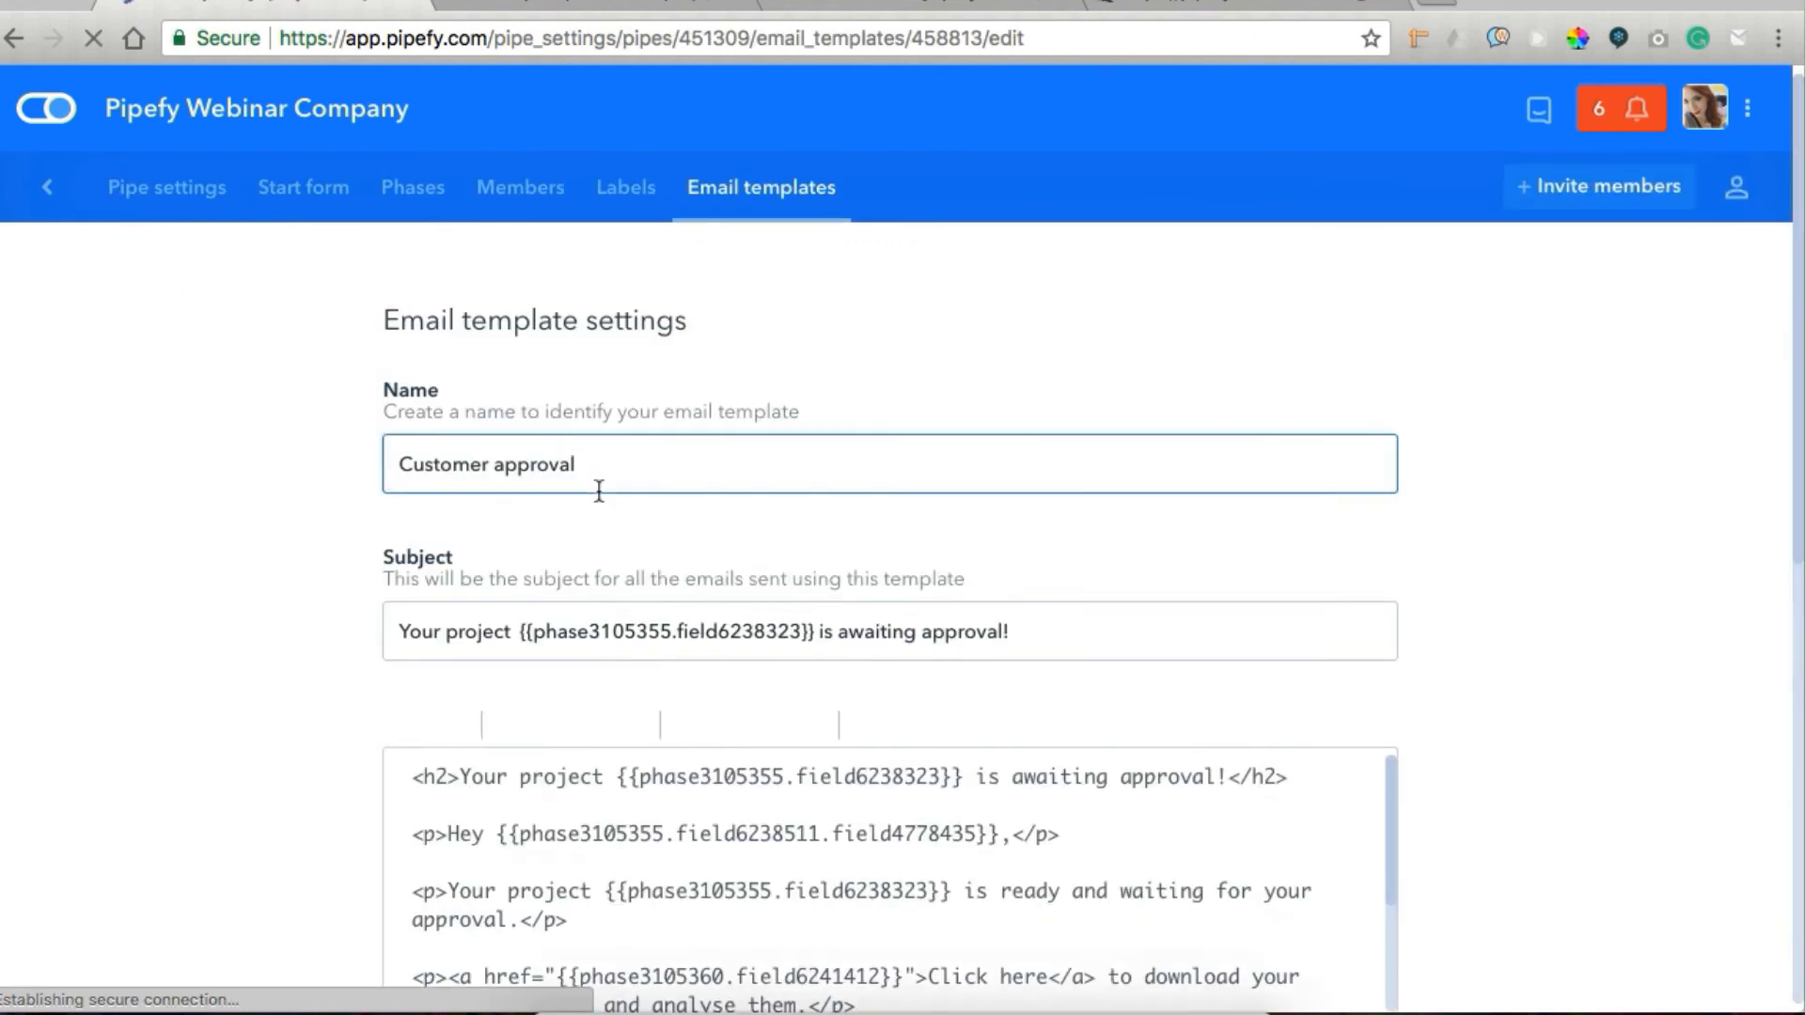
scroll(596, 487, "down", 3)
left_click(524, 342)
left_click_drag(1392, 738, 1391, 943)
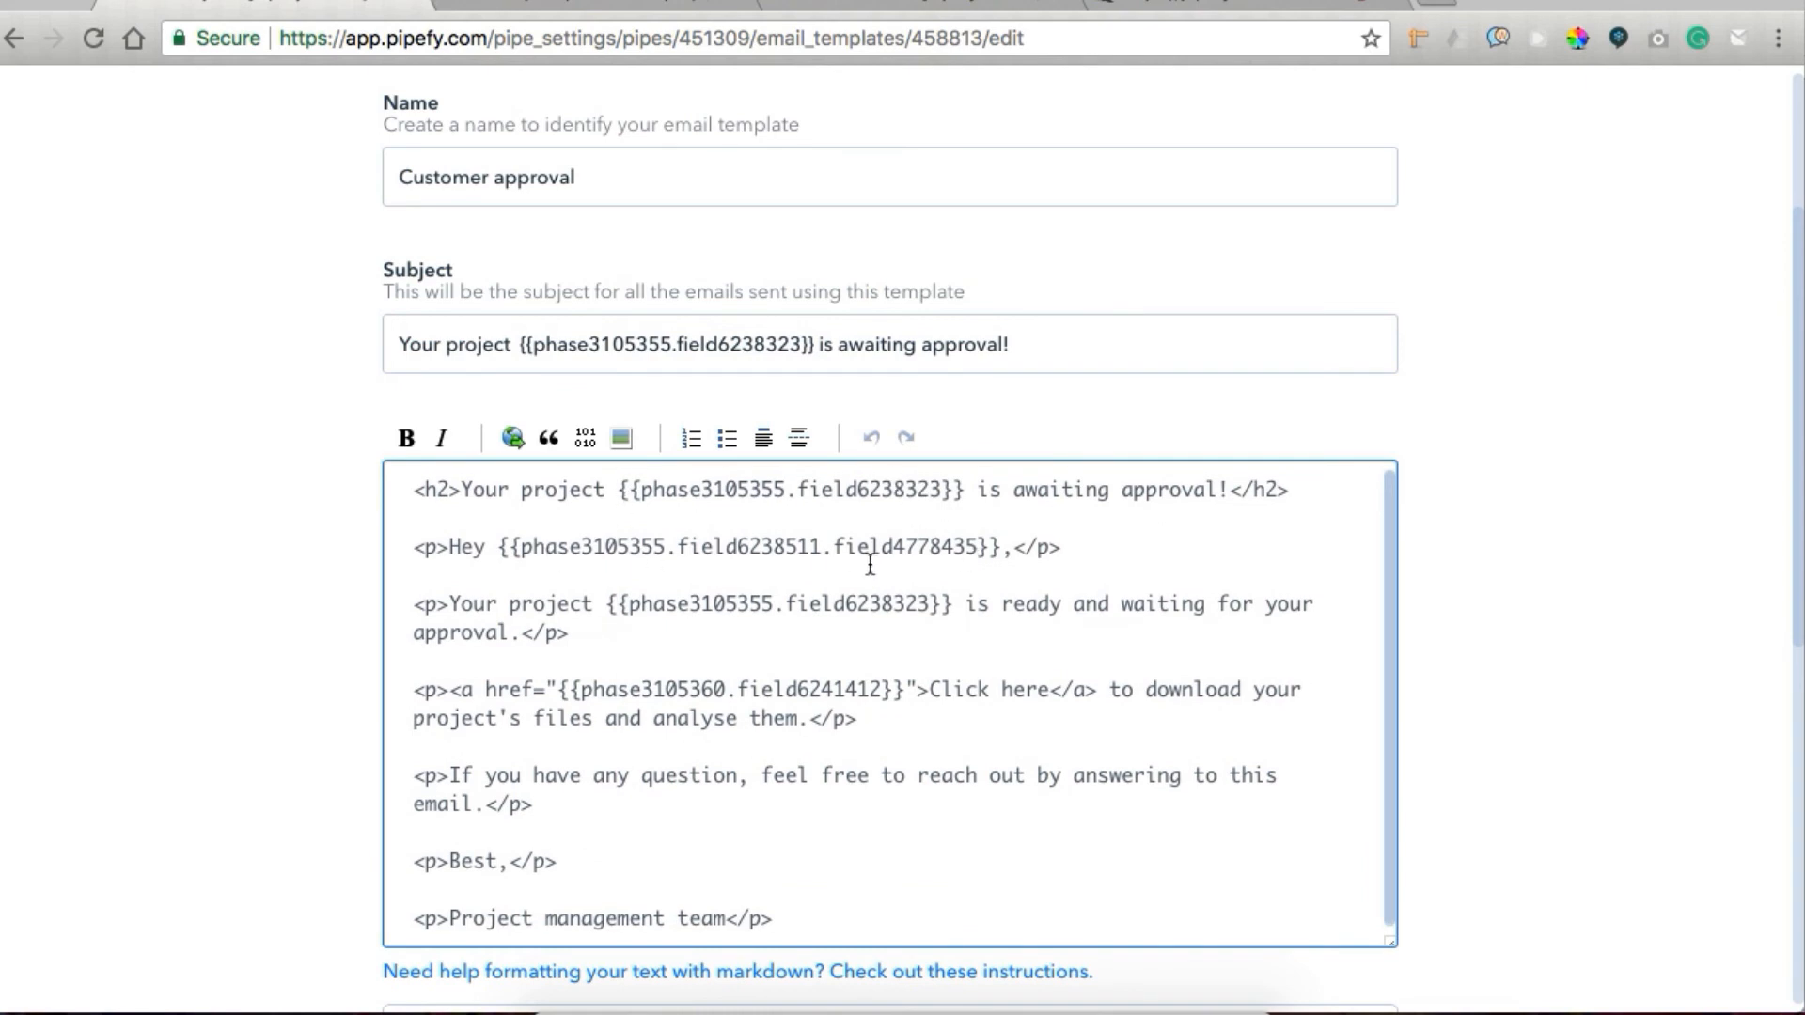
scroll(836, 542, "down", 1)
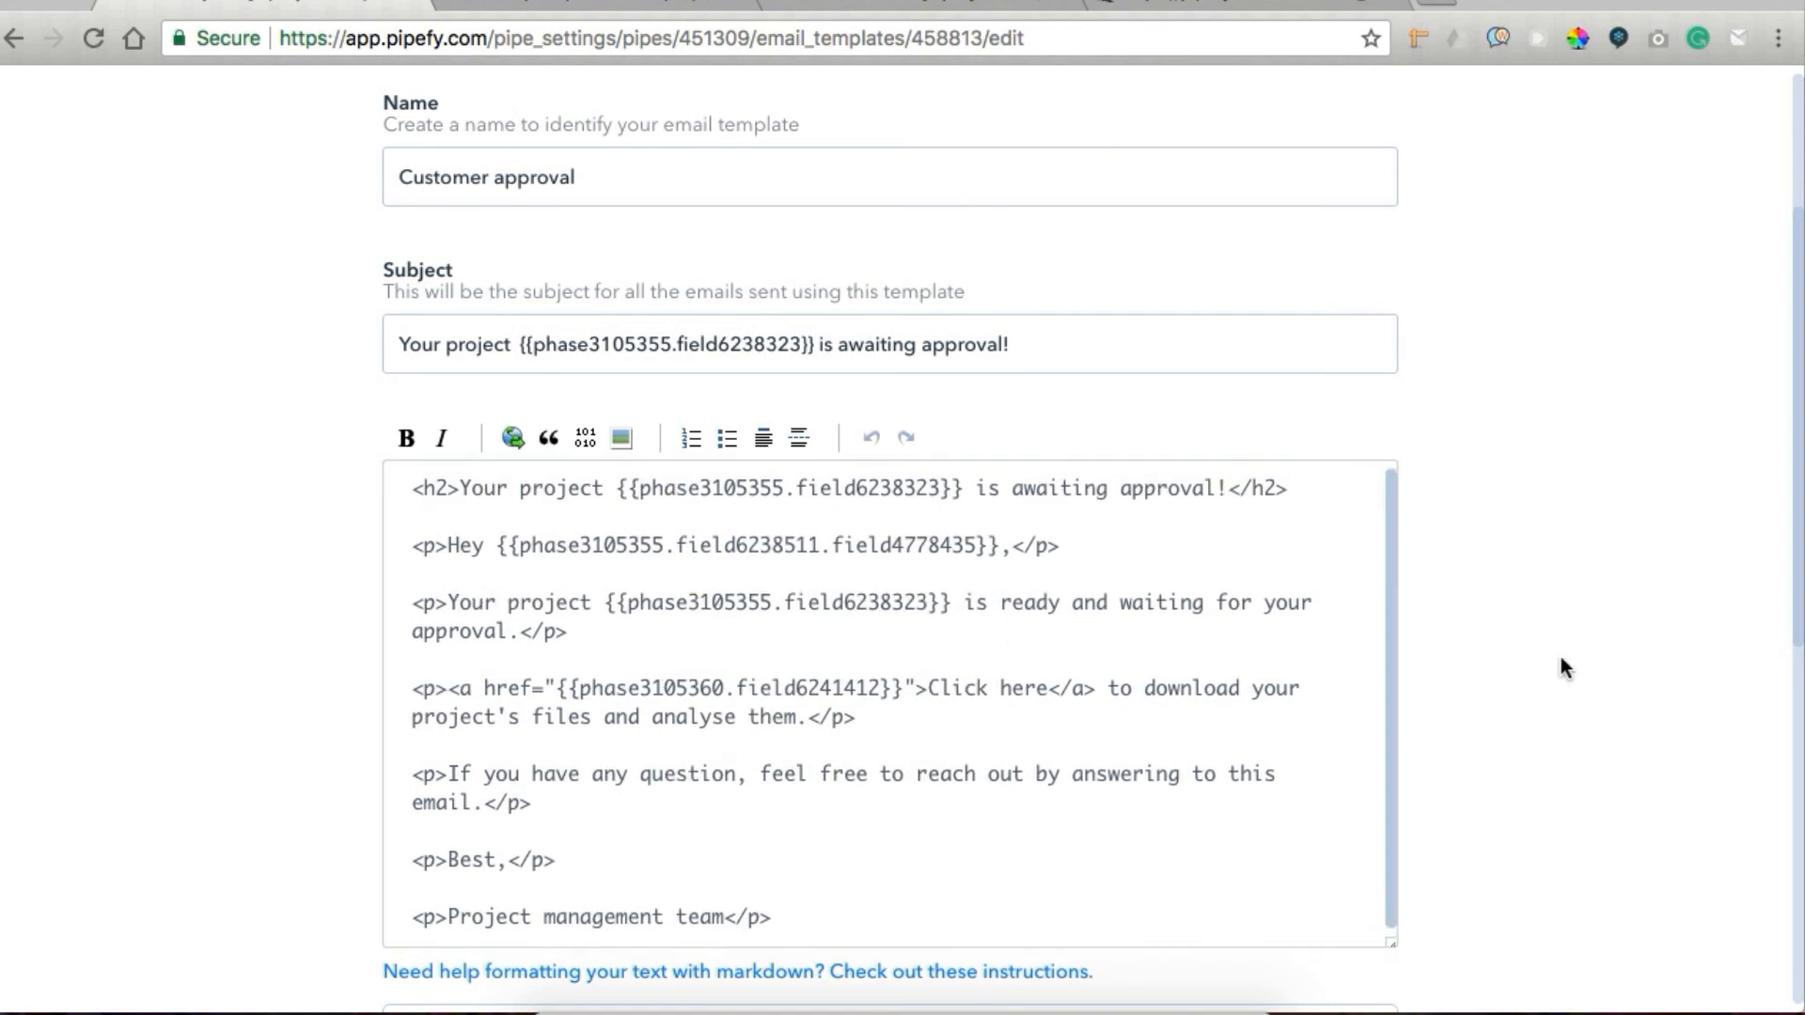
scroll(1561, 656, "down", 3)
scroll(1561, 660, "down", 5)
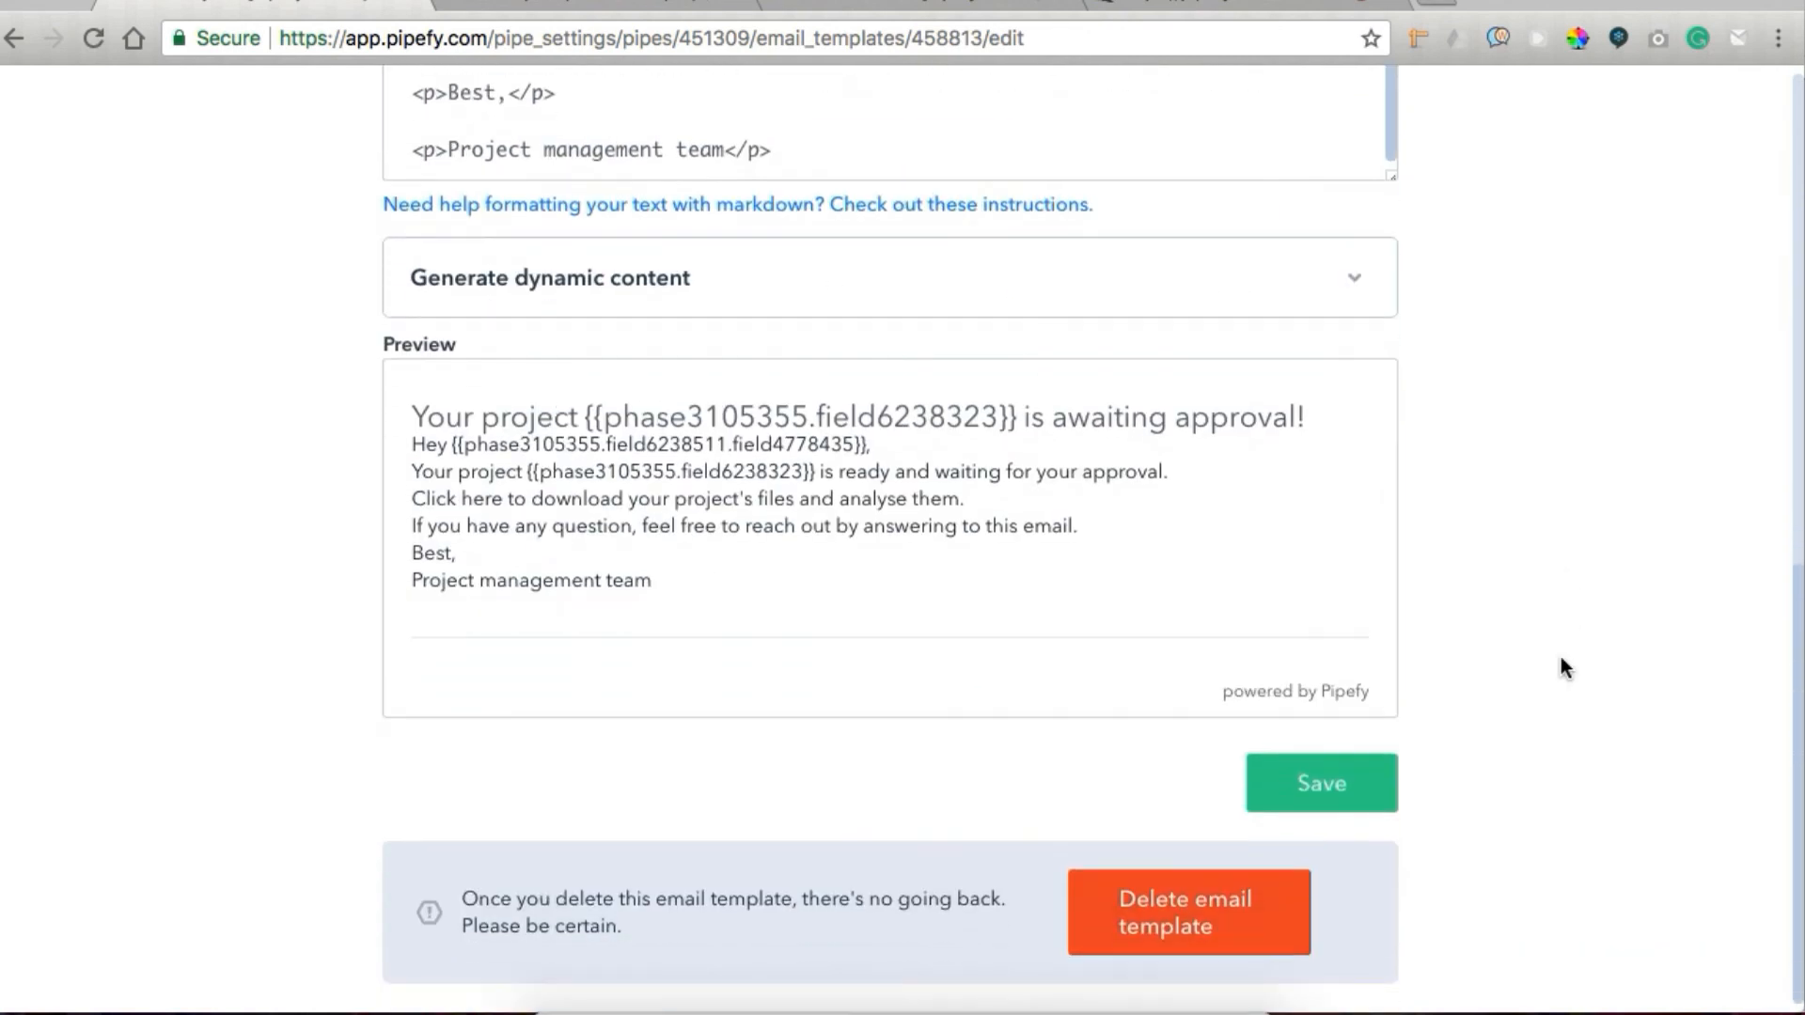
Generate the template's dynamic content code for entity Phase - Start form and property Connected Field - Email, and select the code.
left_click(901, 301)
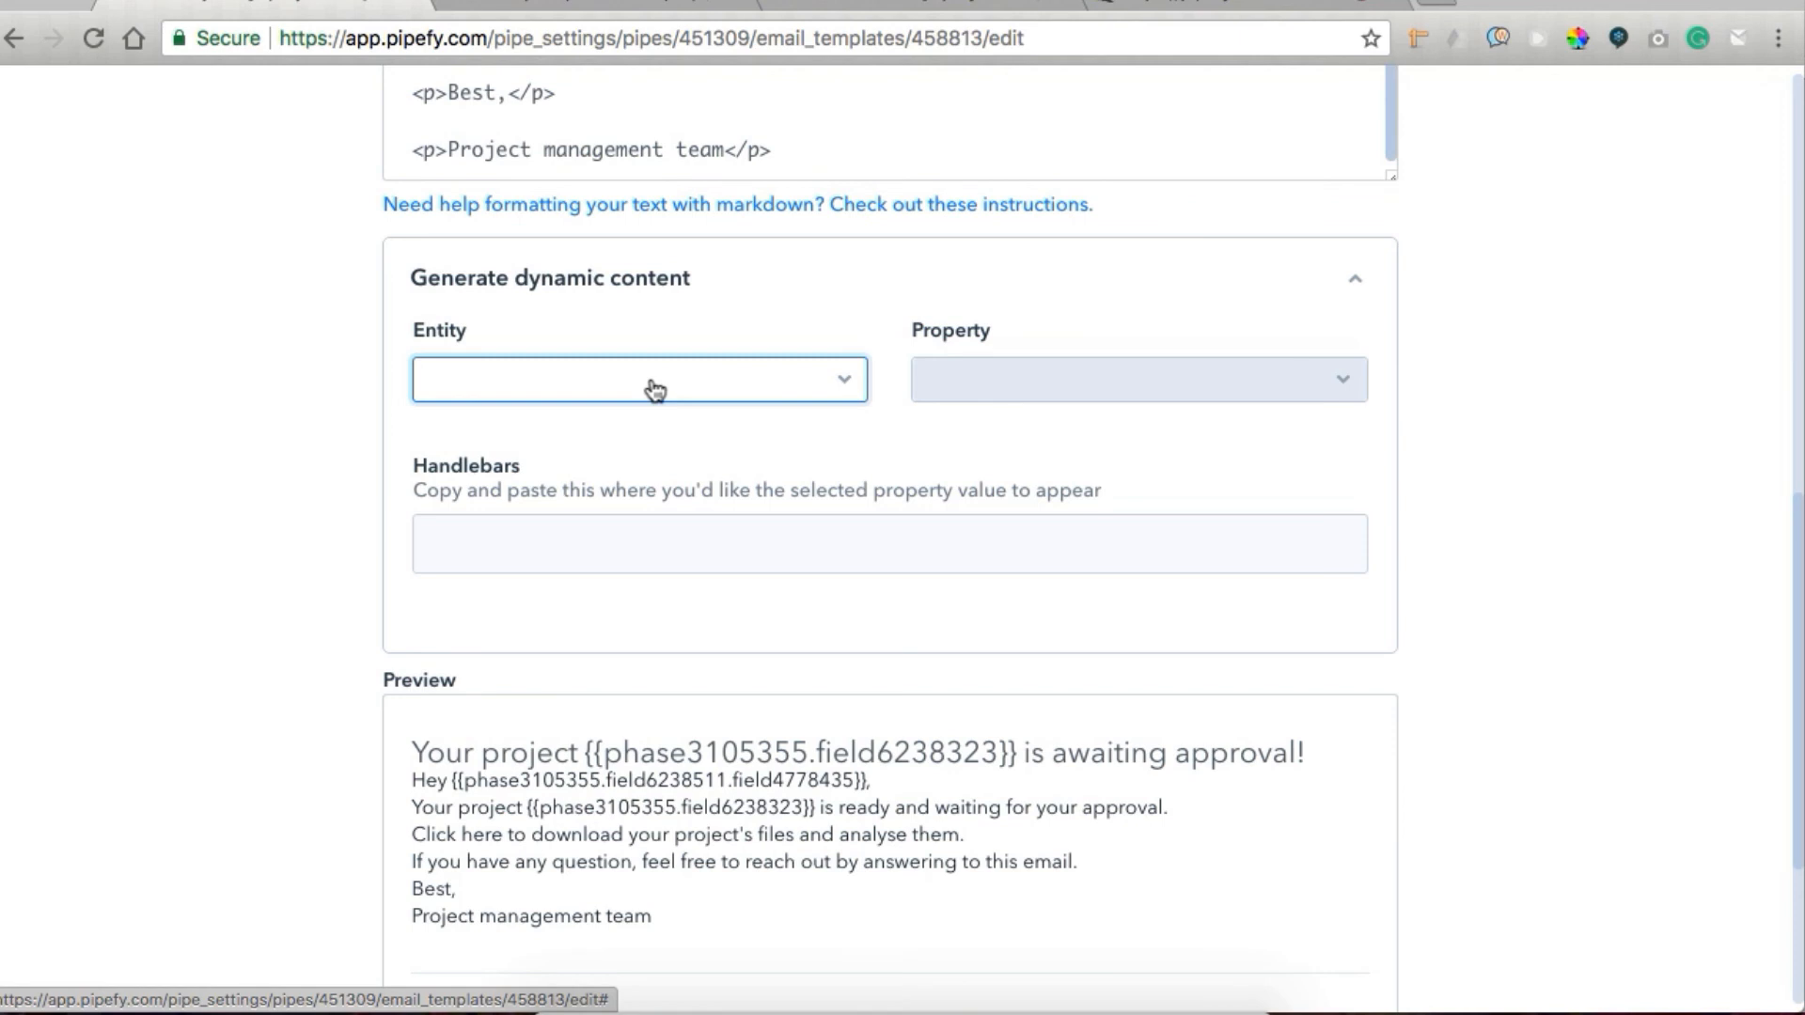
left_click(655, 389)
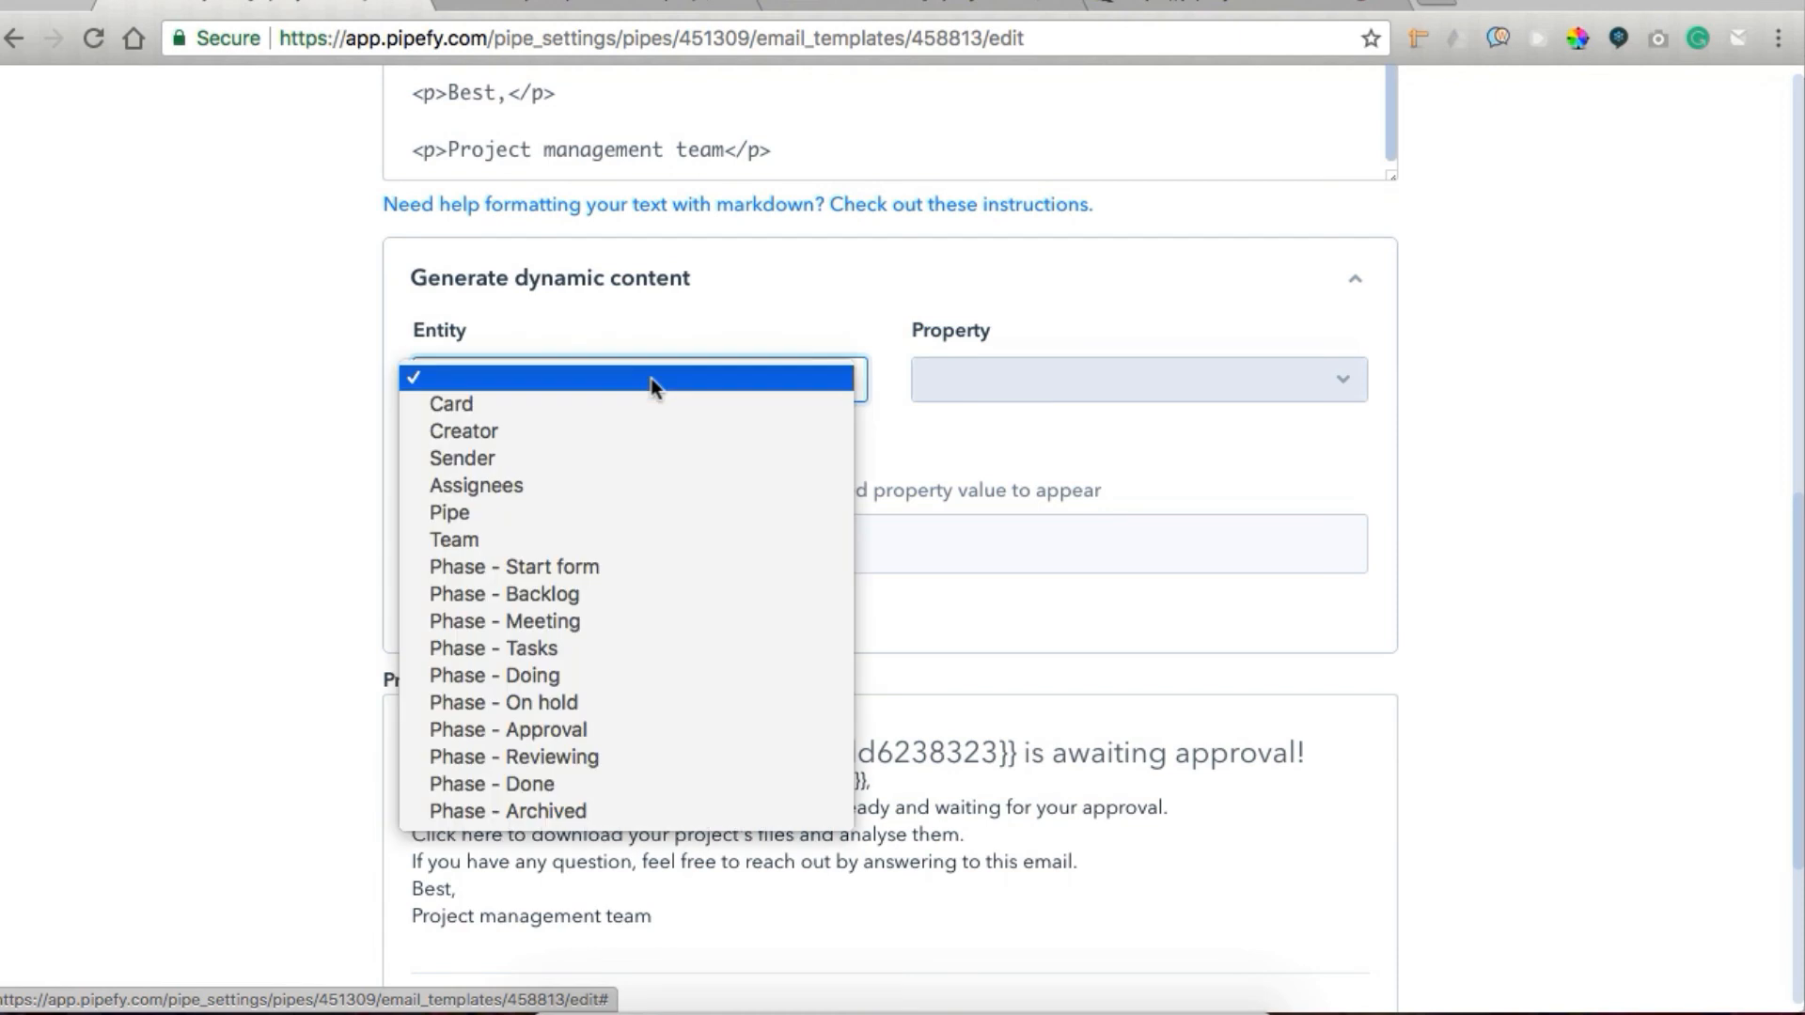
left_click(600, 566)
left_click(1012, 374)
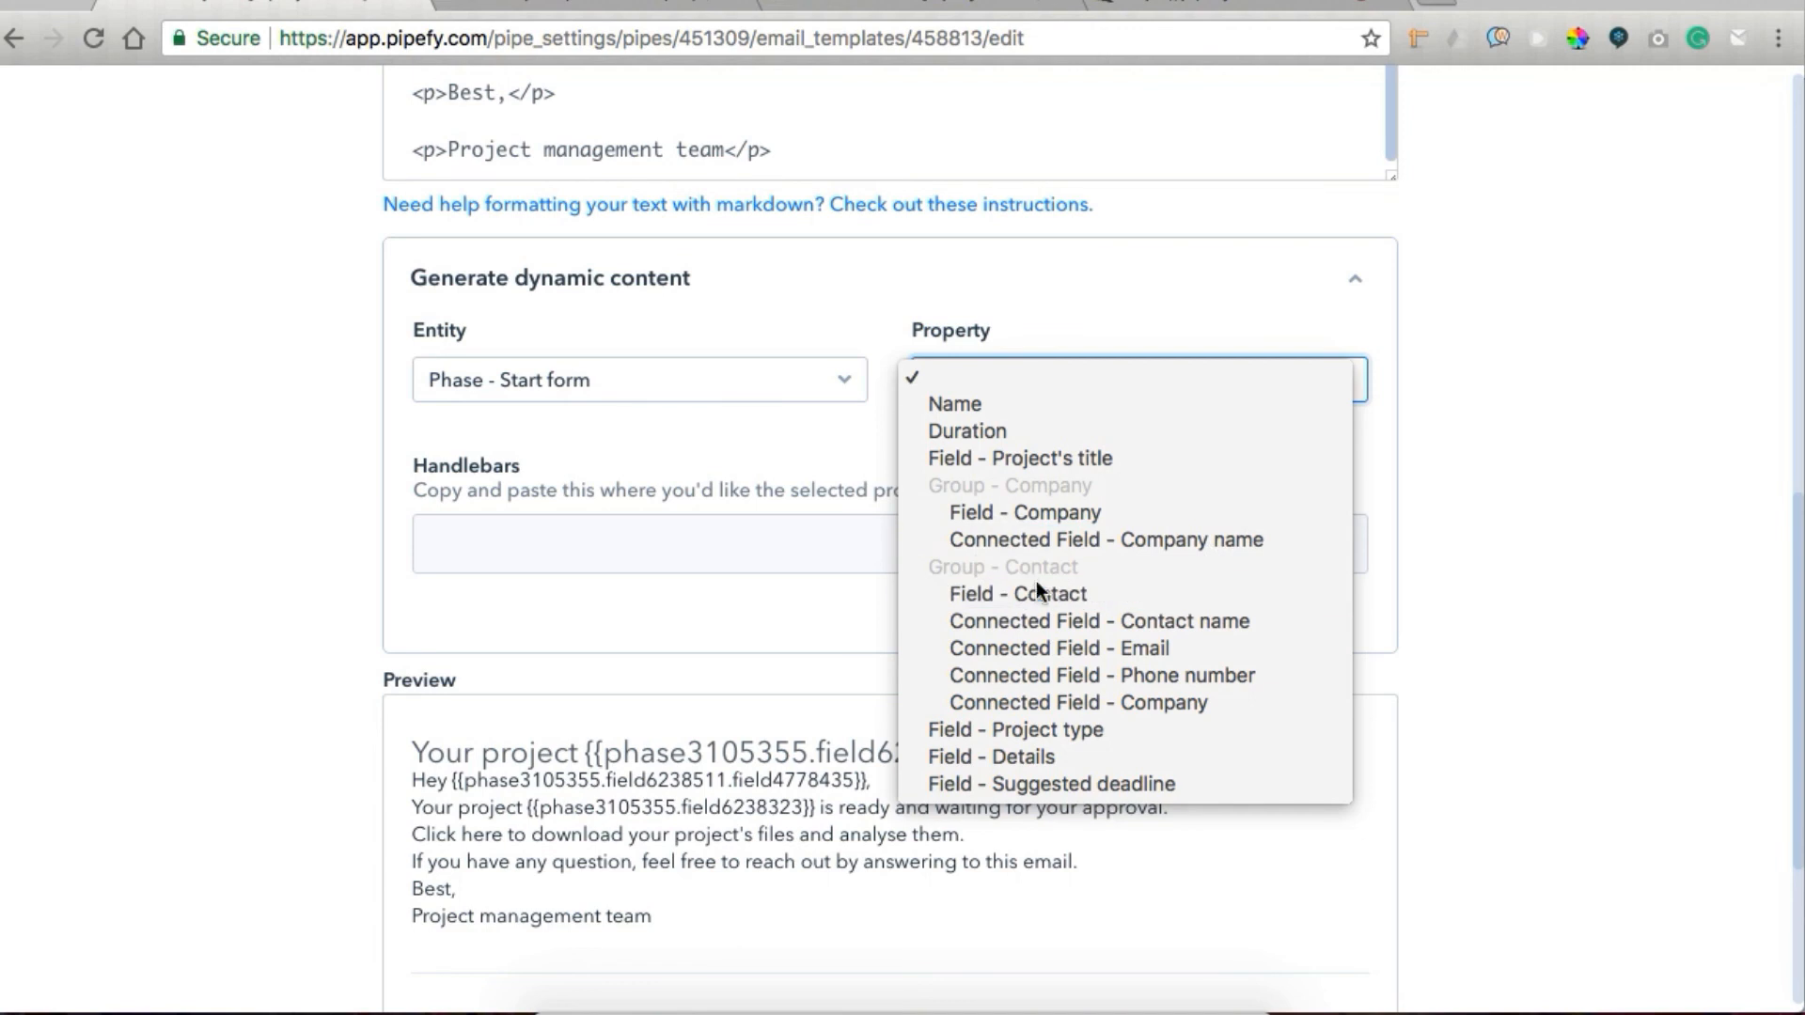
left_click(1030, 651)
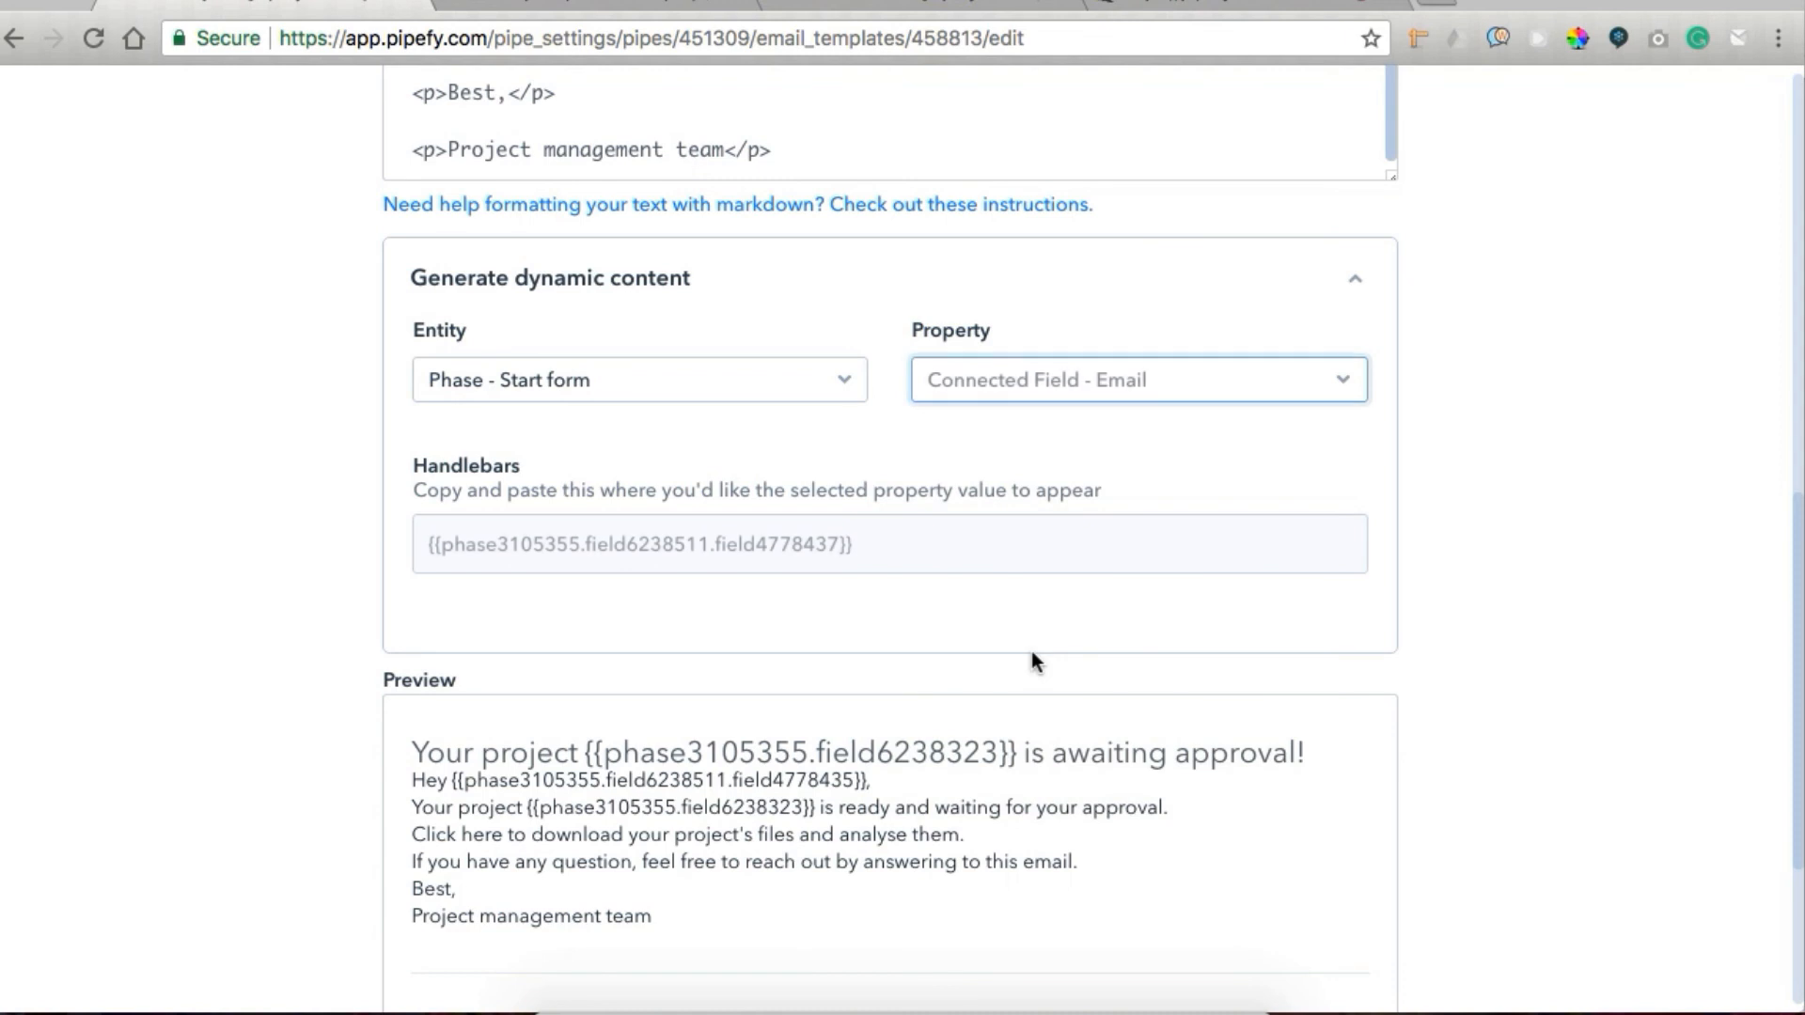
left_click(918, 554)
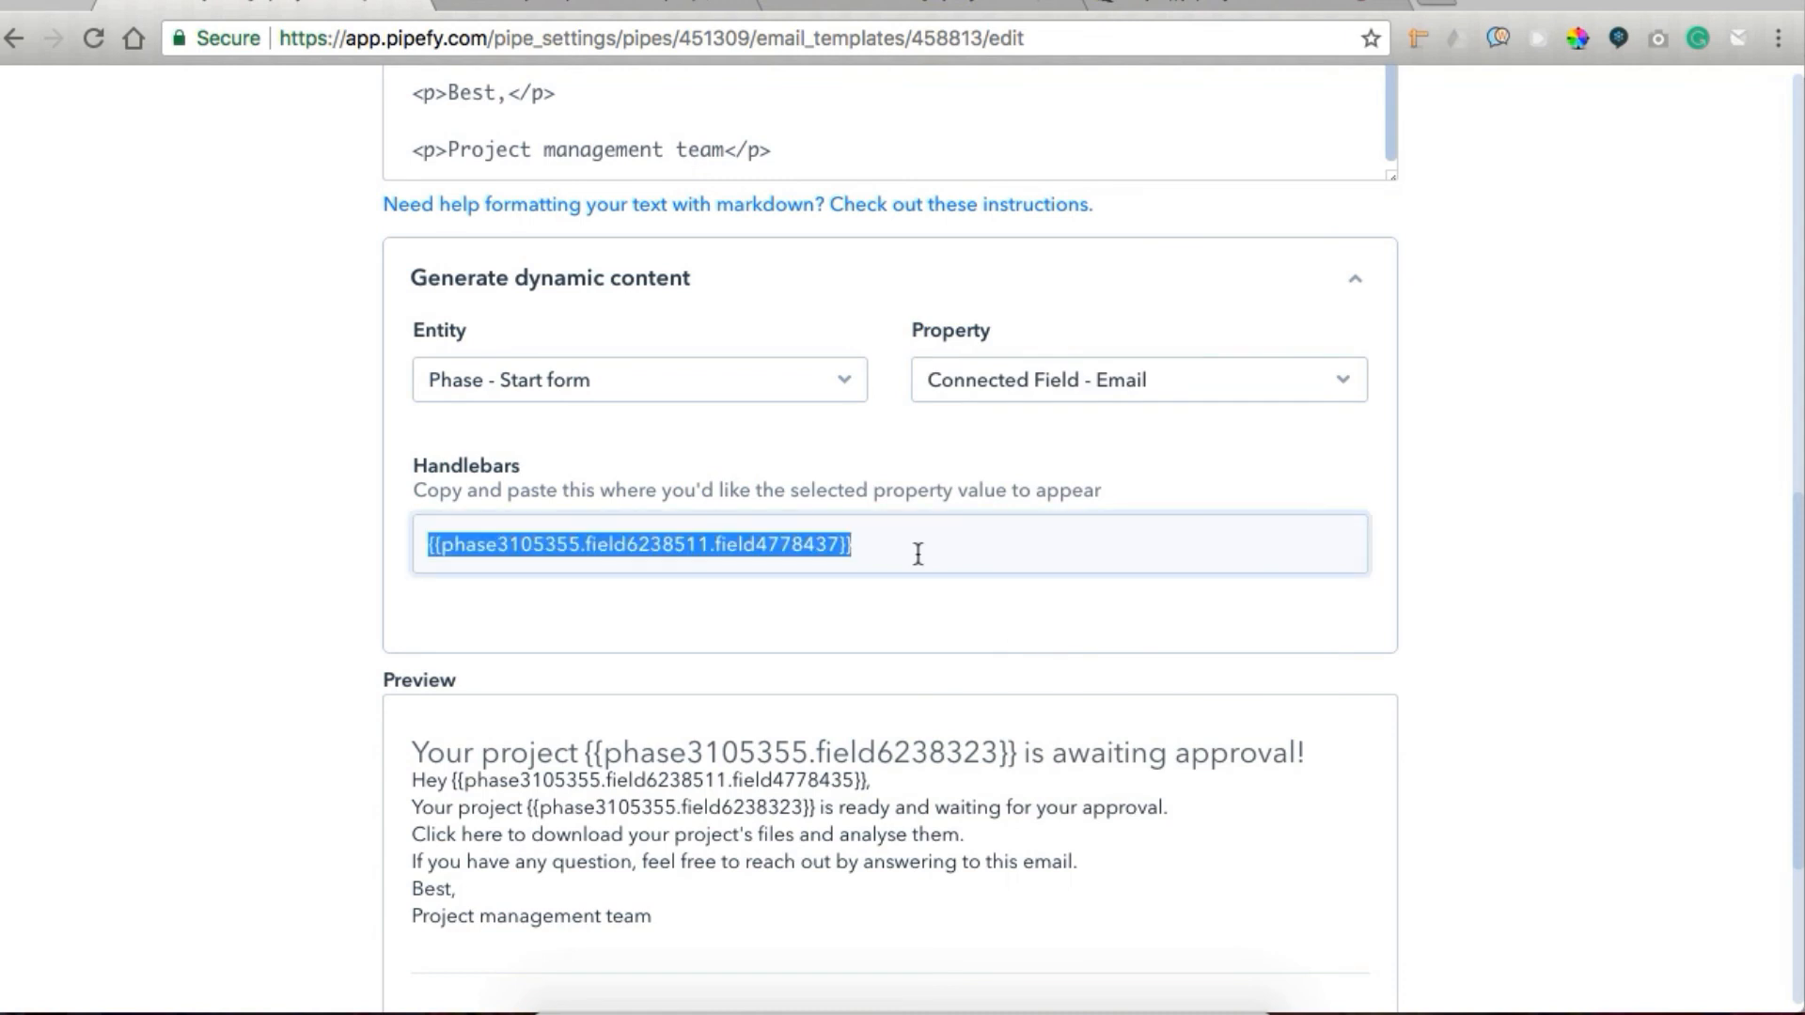
Open the Approval phase's settings and view the sending setup of its Customer approval email template.
scroll(1076, 400, "up", 15)
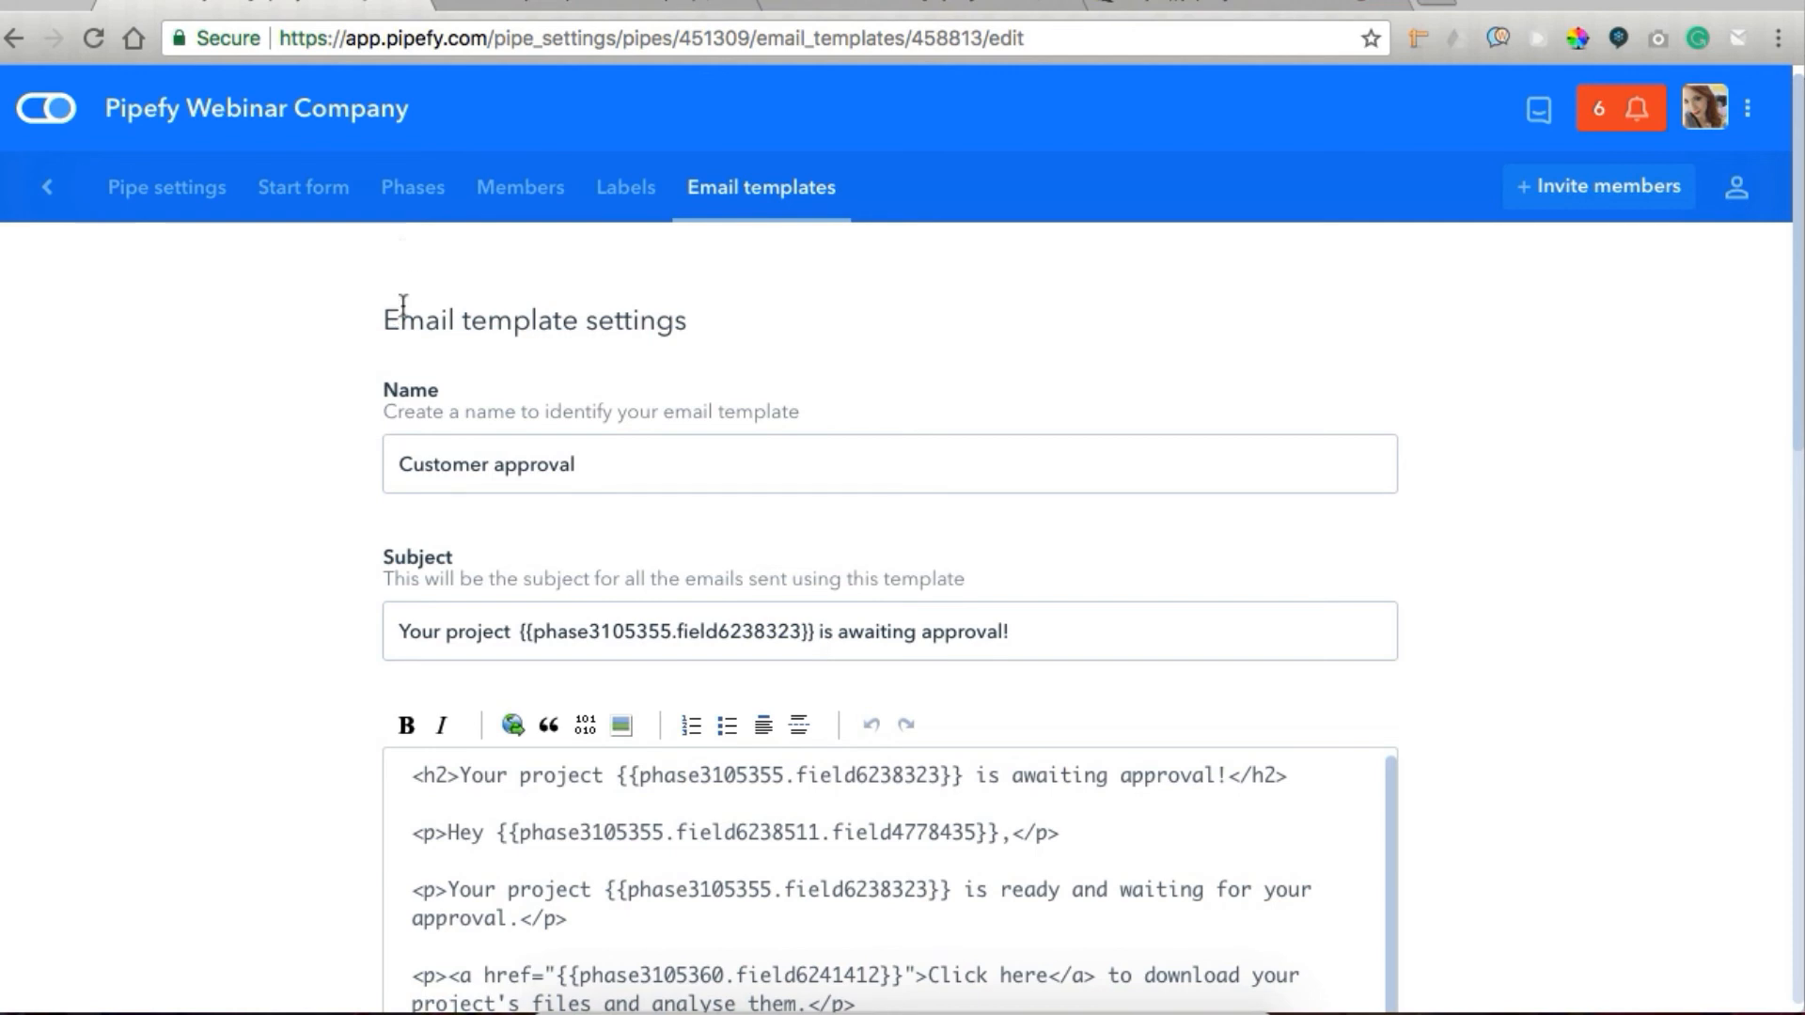
left_click(425, 191)
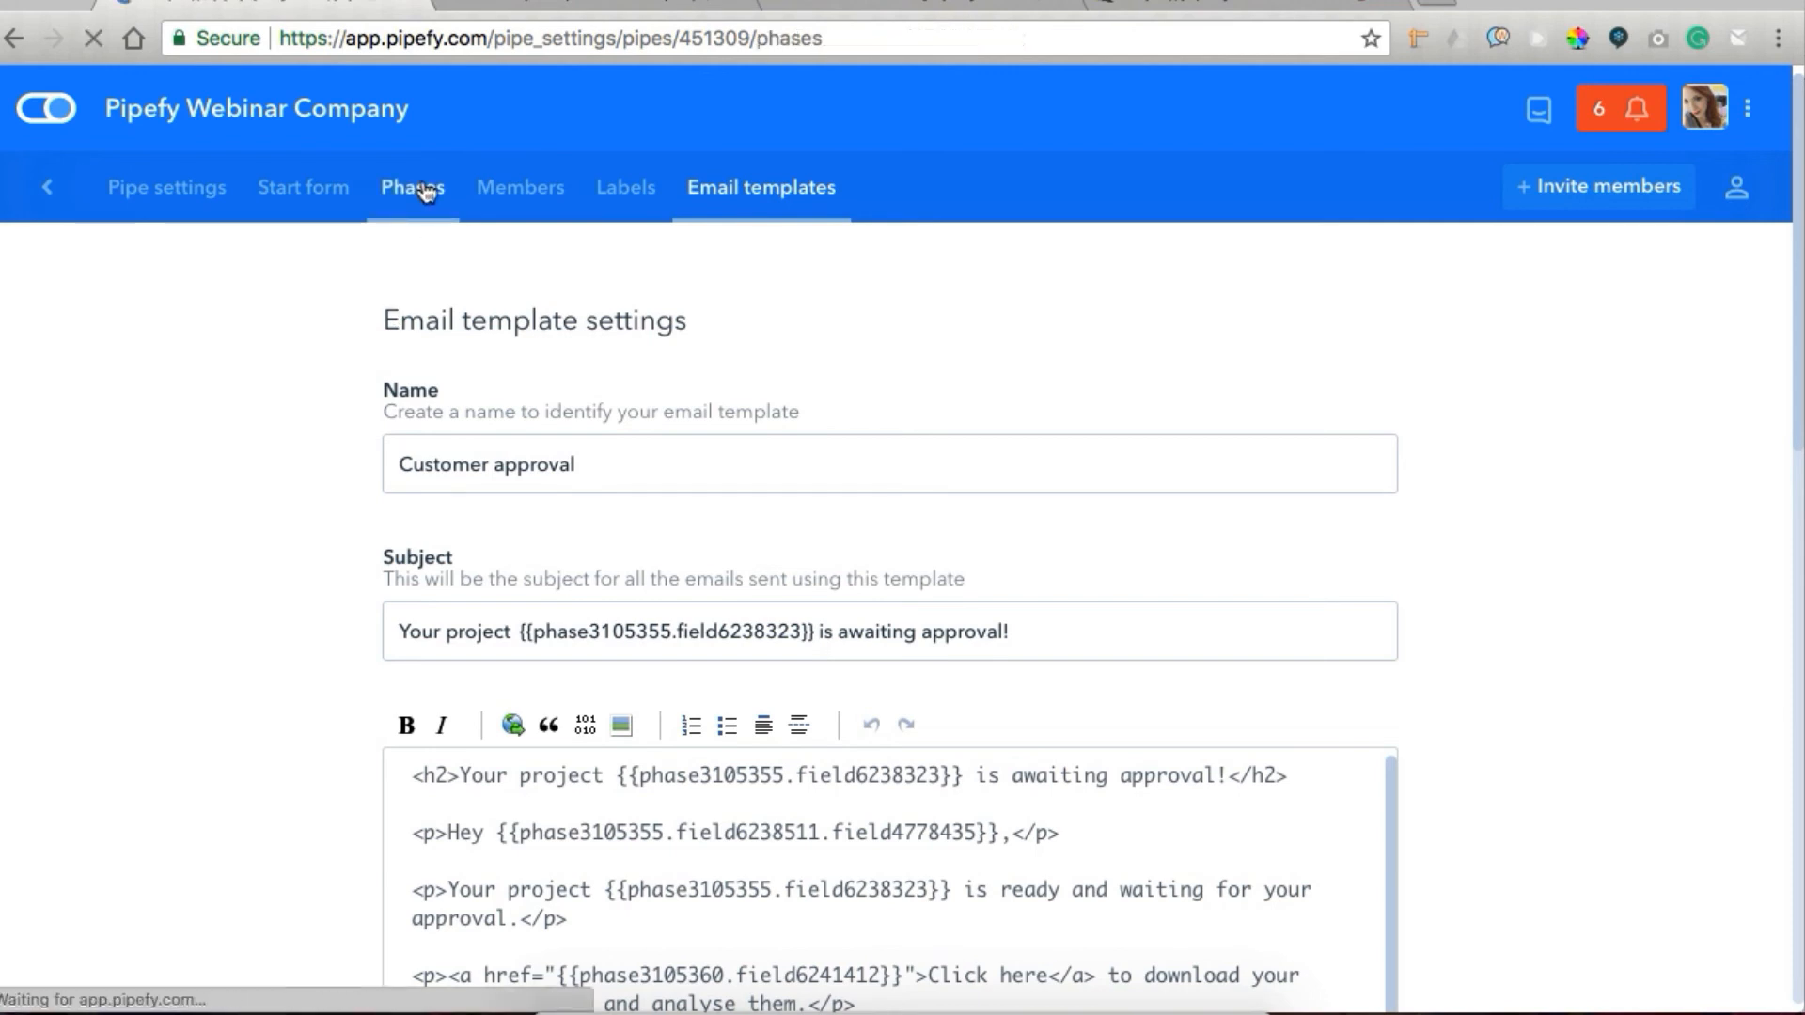
scroll(508, 801, "down", 2)
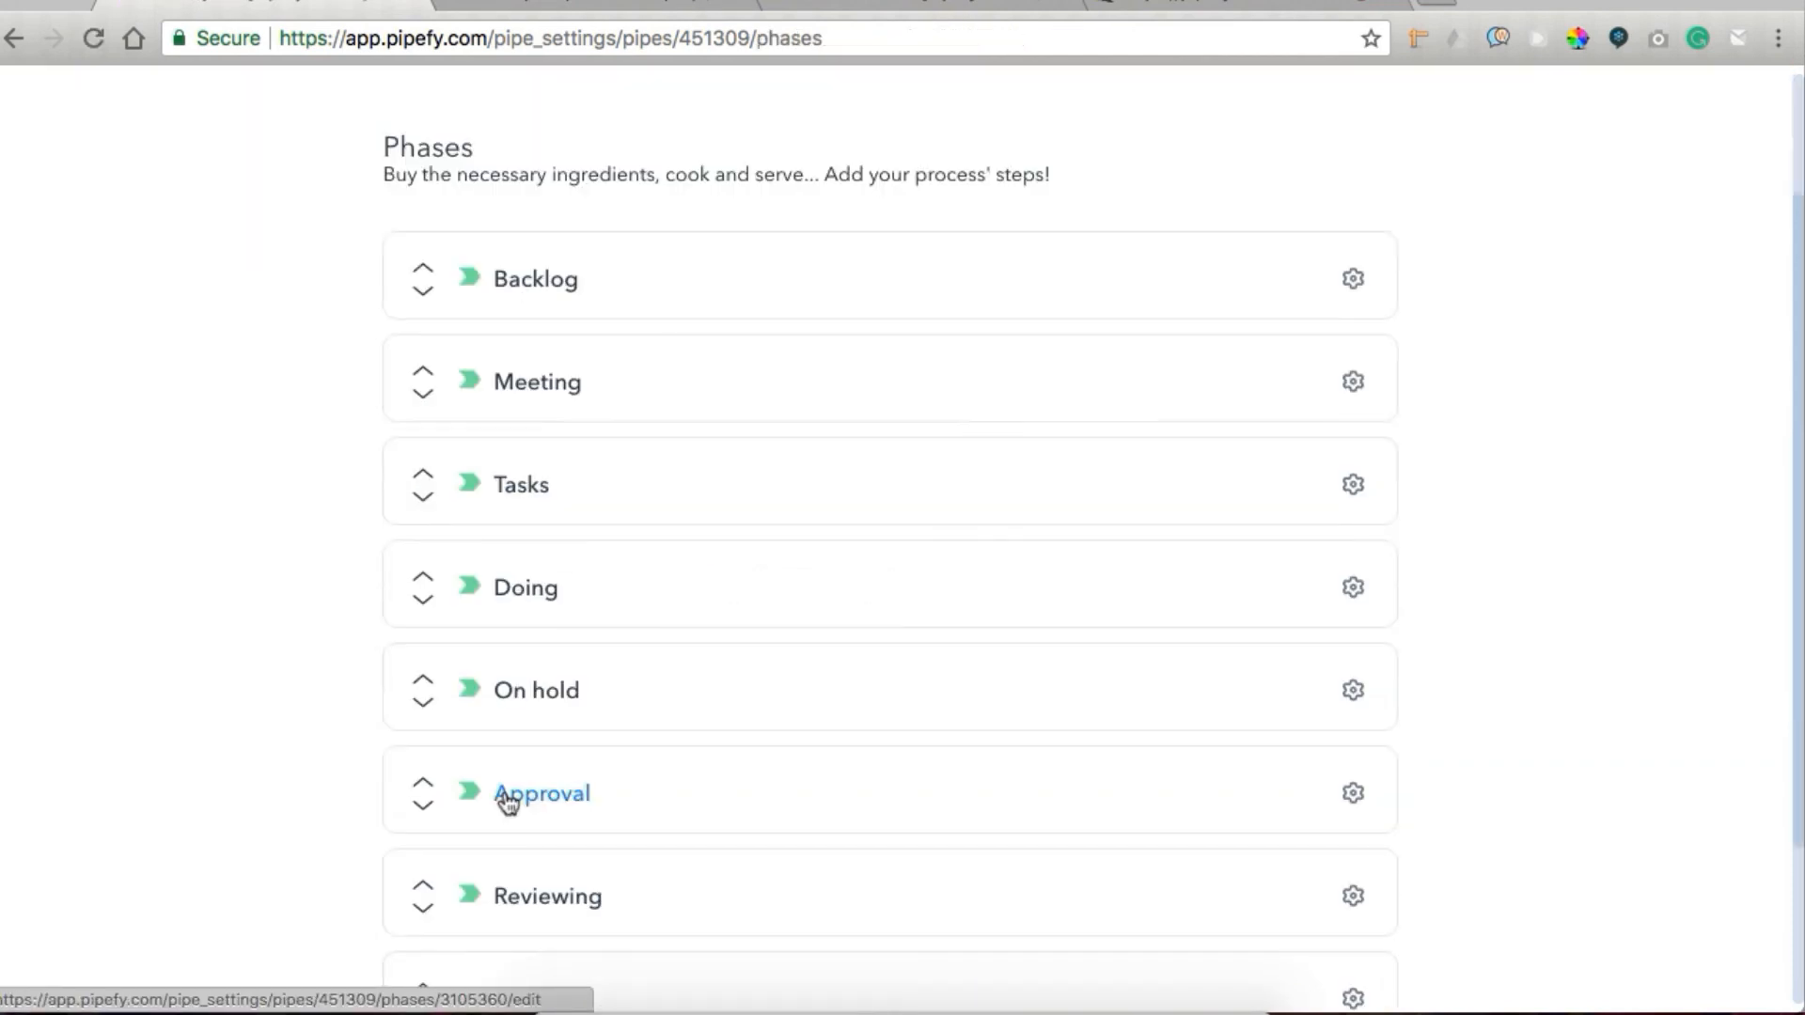
left_click(508, 795)
scroll(765, 761, "down", 5)
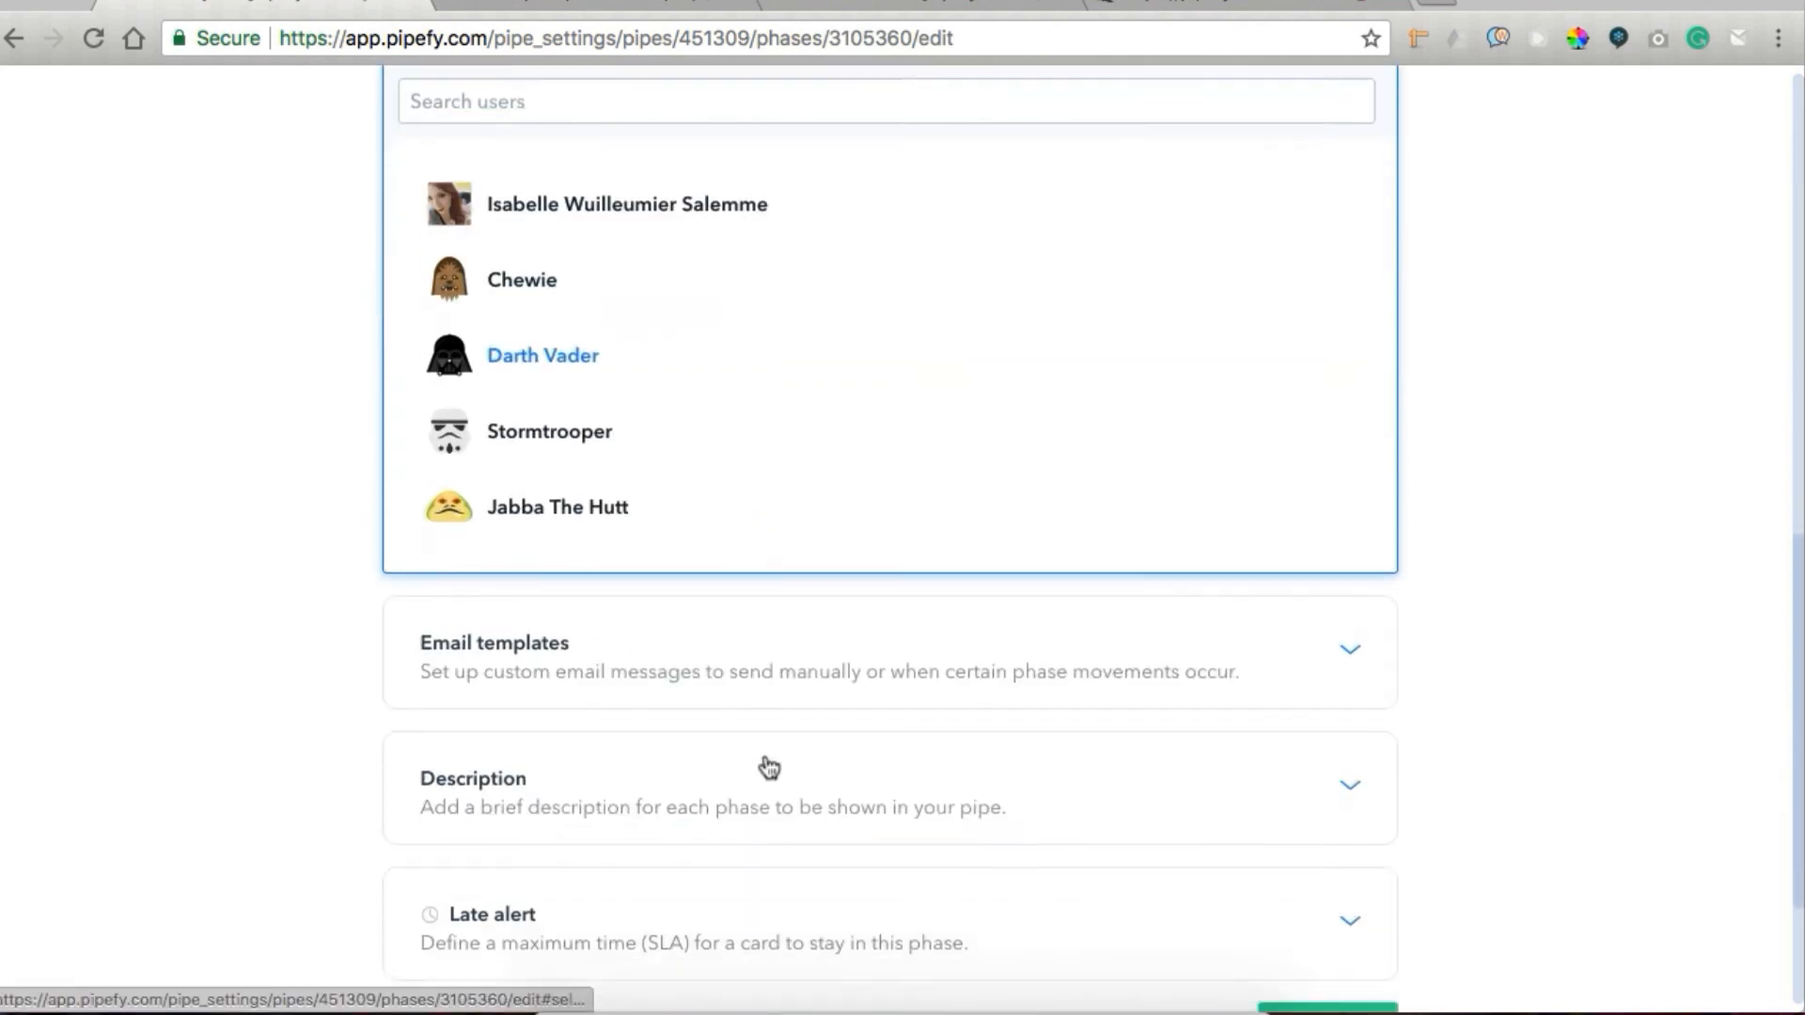
scroll(767, 765, "down", 2)
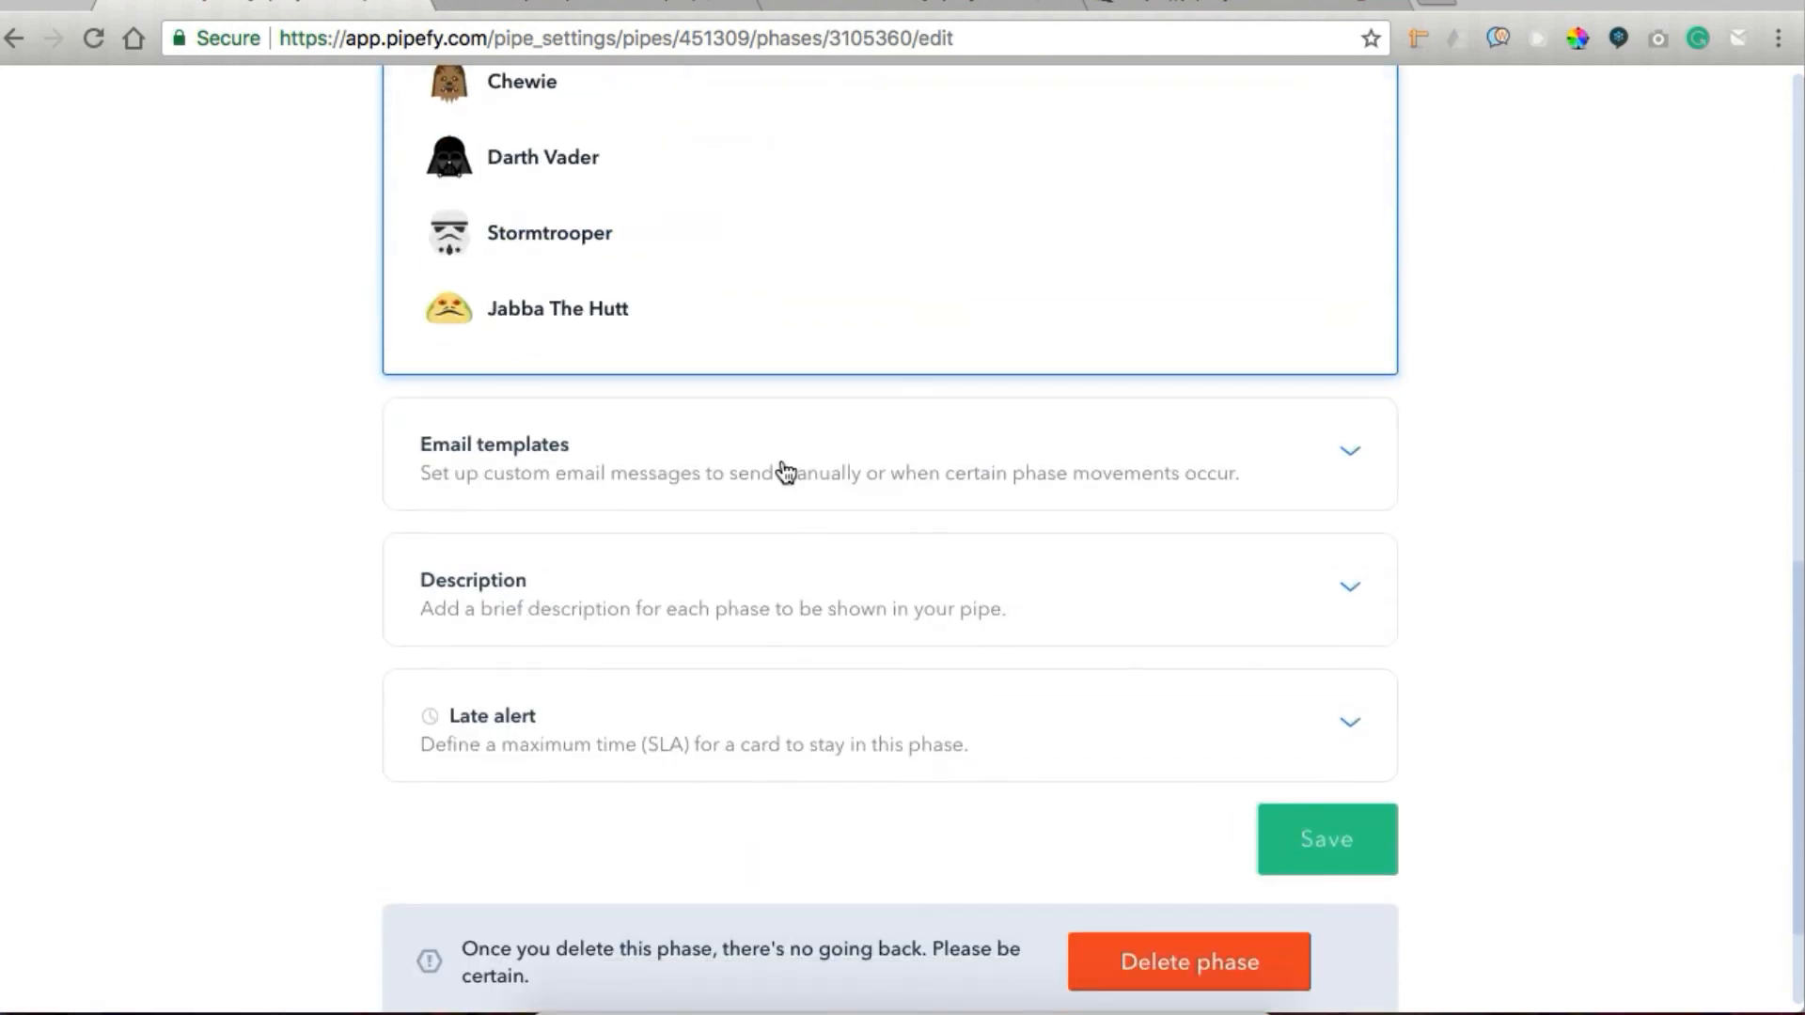
left_click(1350, 450)
left_click(575, 568)
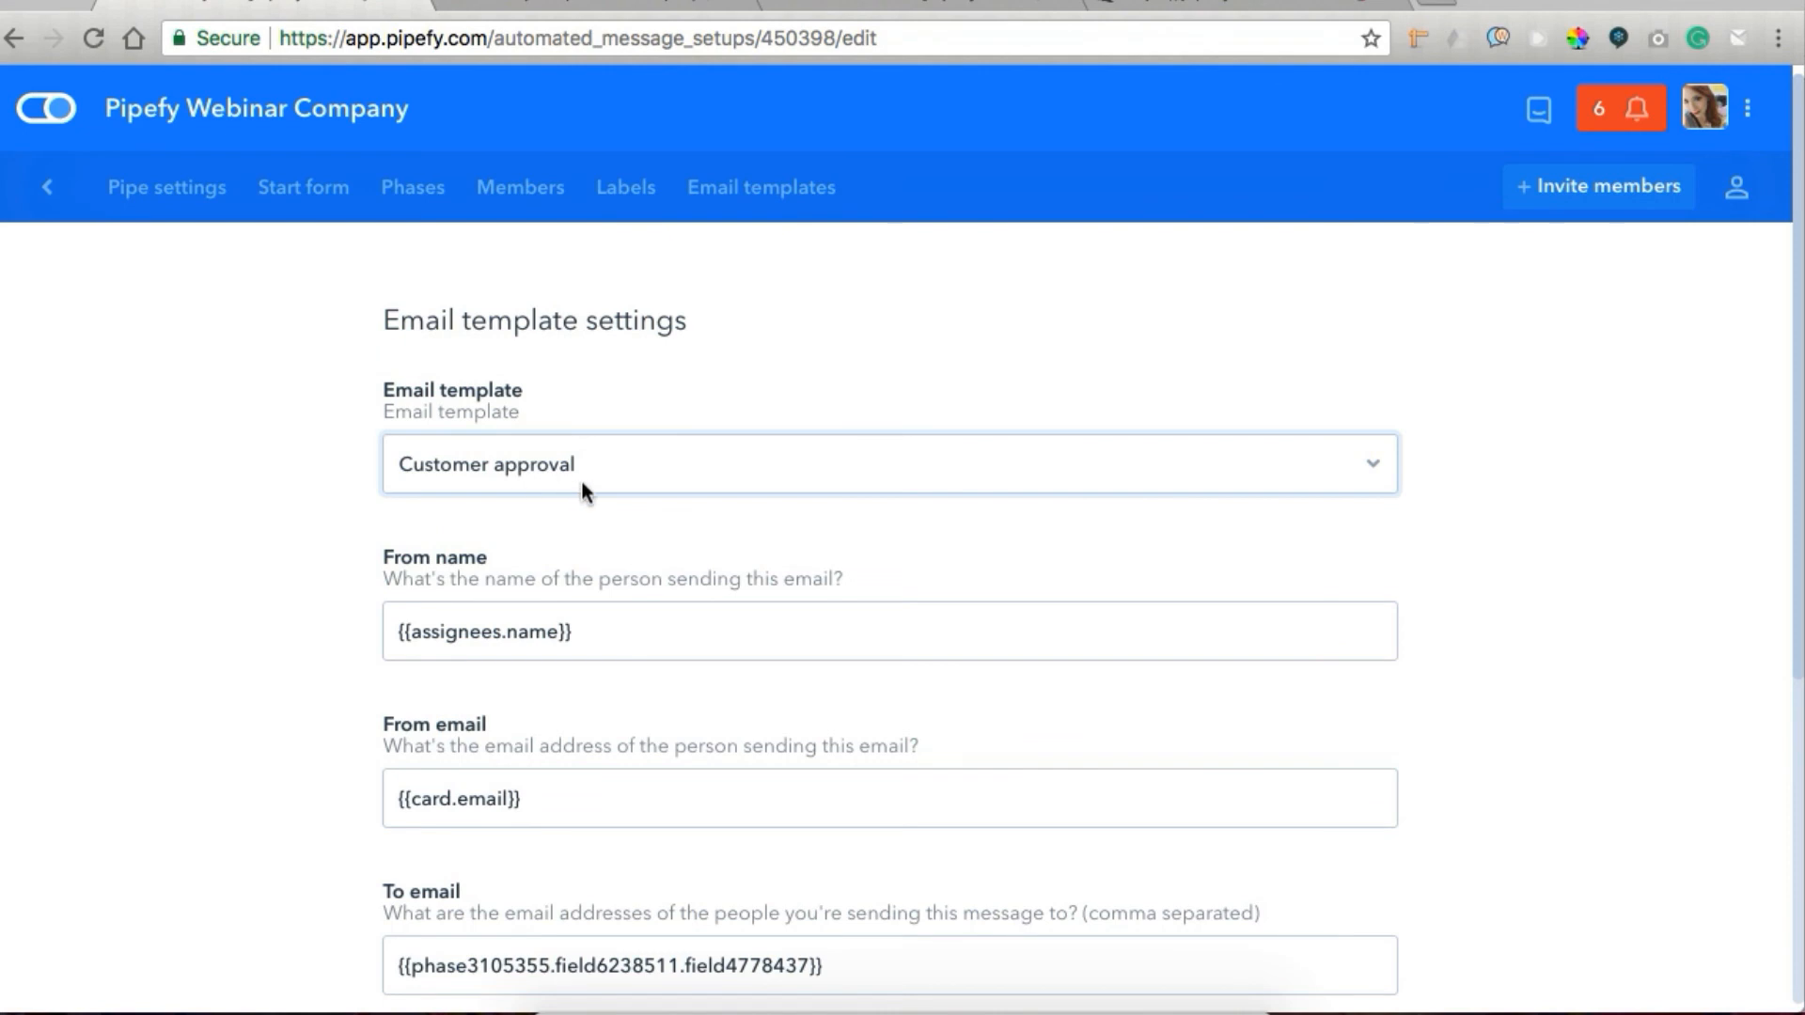
Examine the sender, recipient and automatic sending options of the Approval phase's Customer approval email template.
scroll(579, 478, "down", 4)
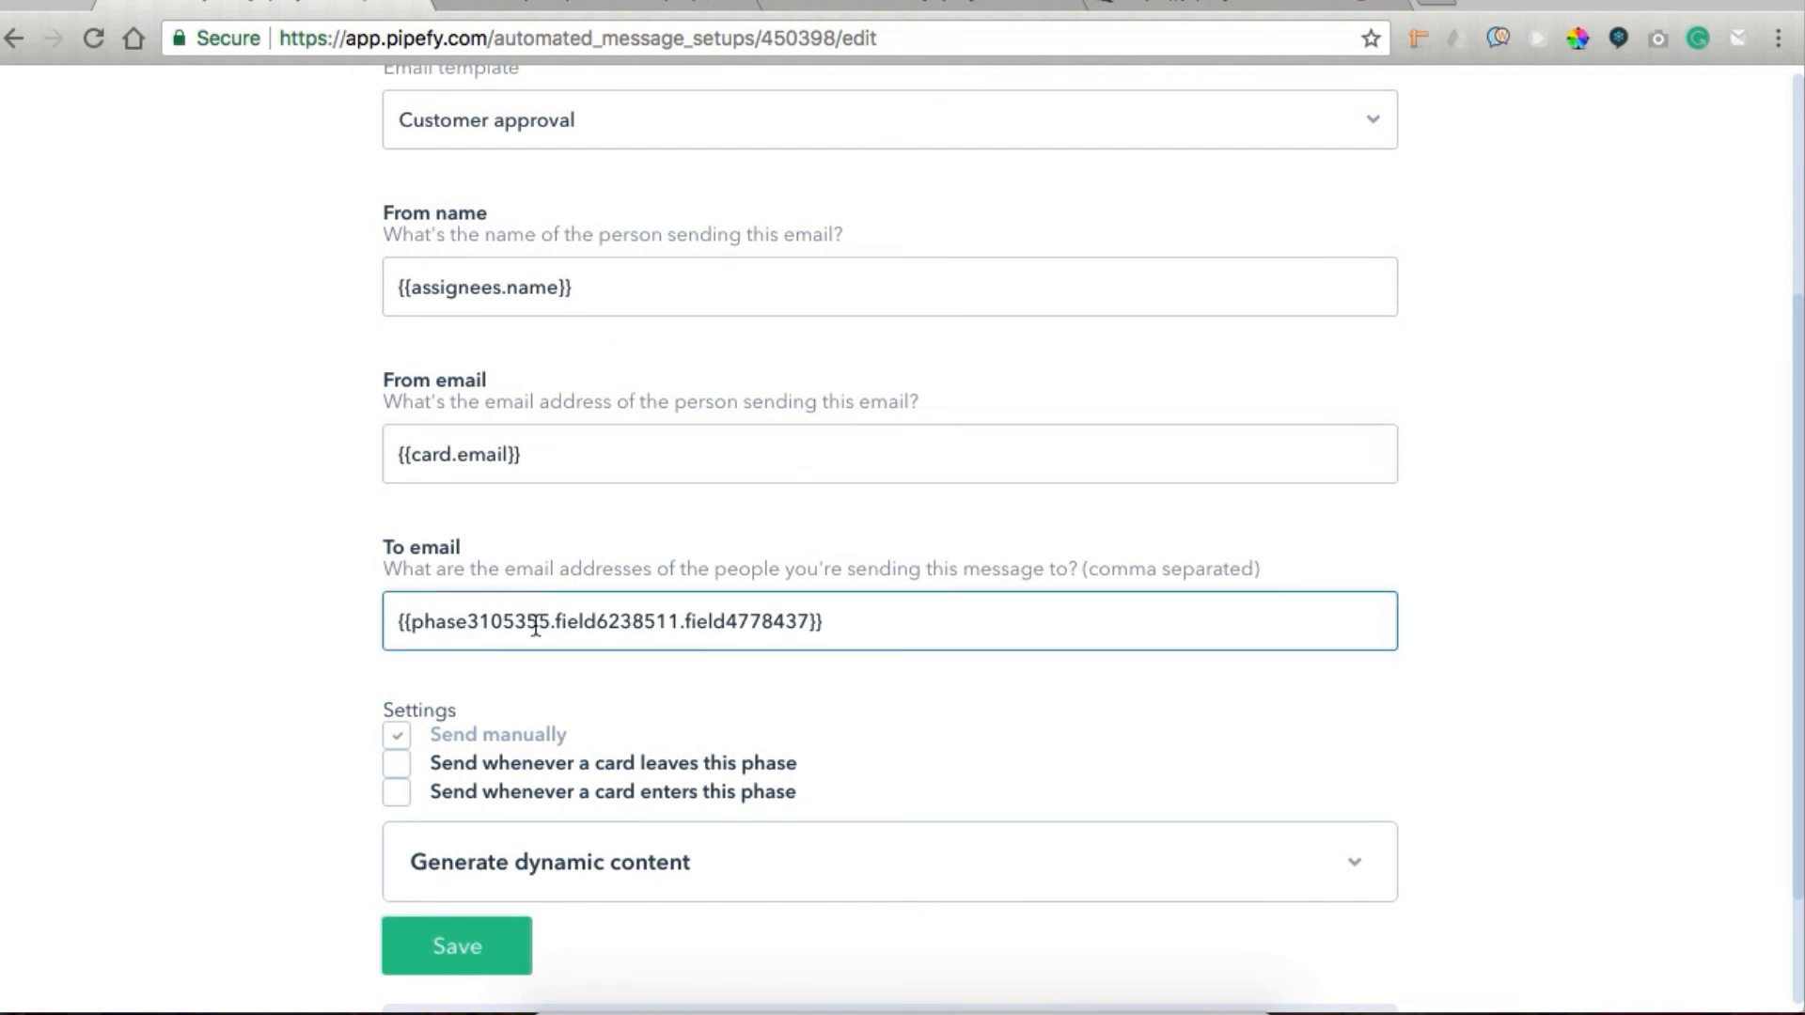
scroll(649, 615, "down", 3)
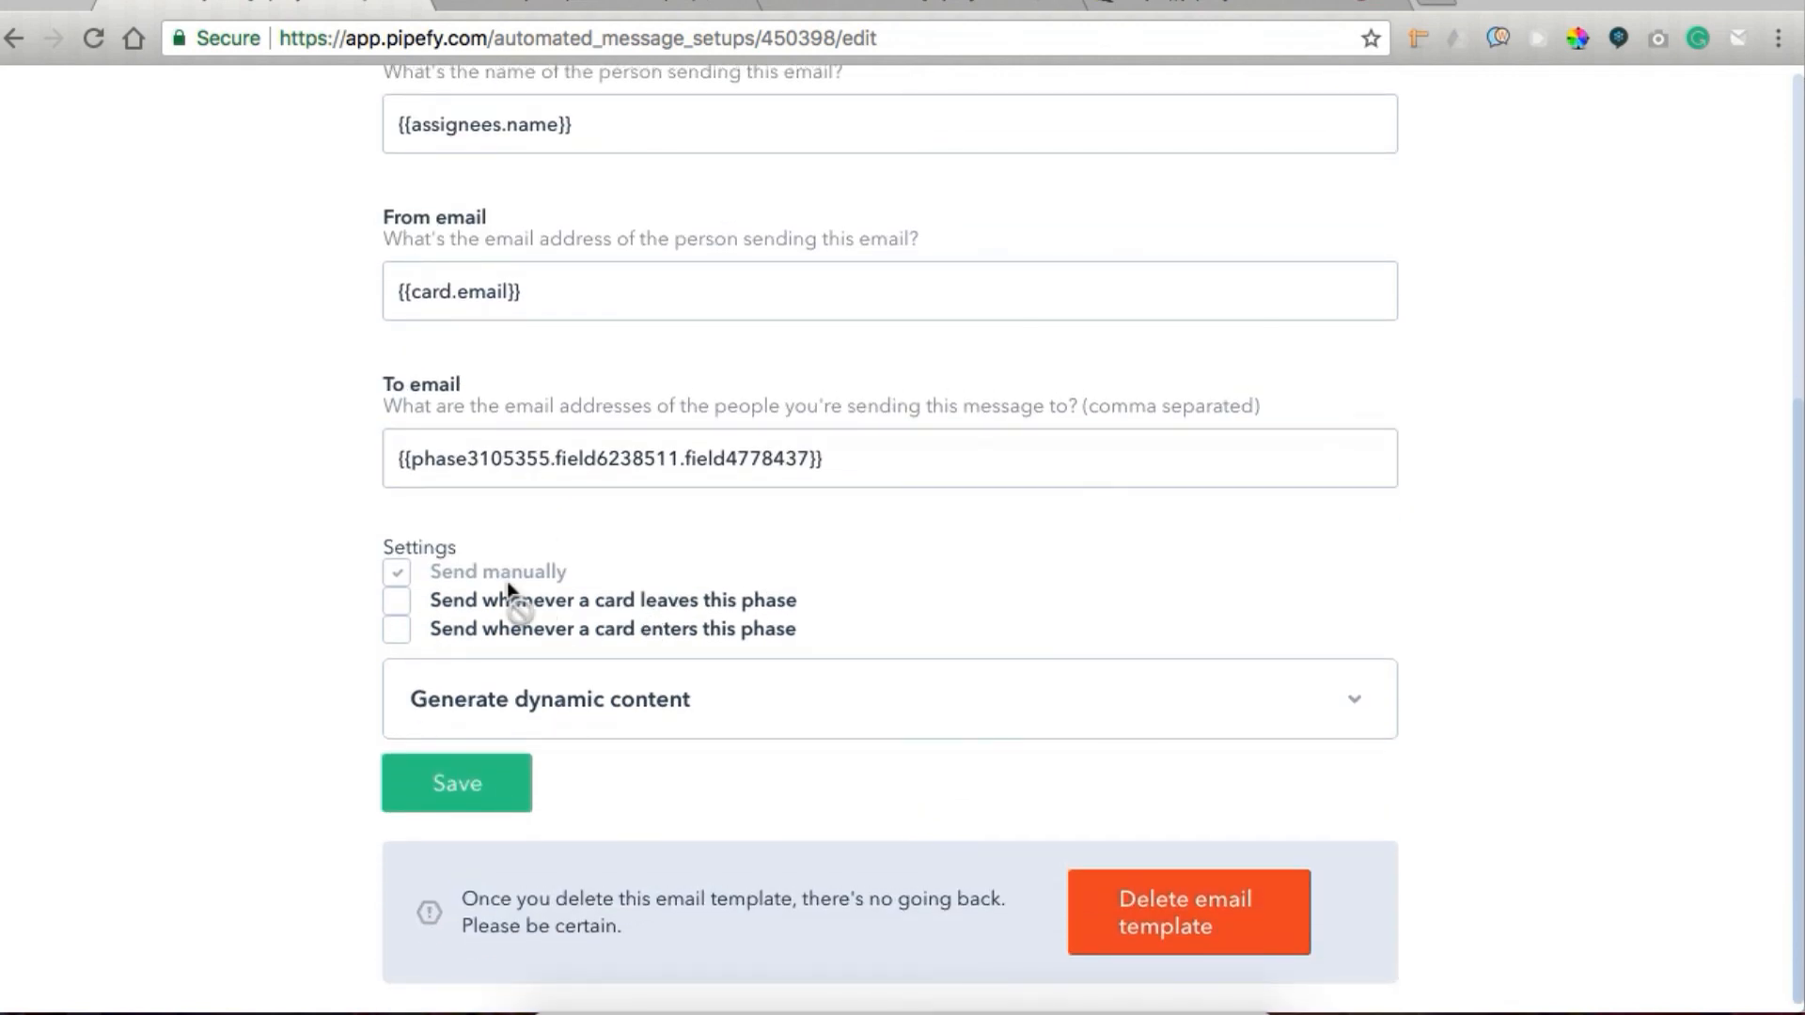
Open the Projects pipe's reports and view the summary options, card count or project value sum, of Other projects.
left_click(523, 3)
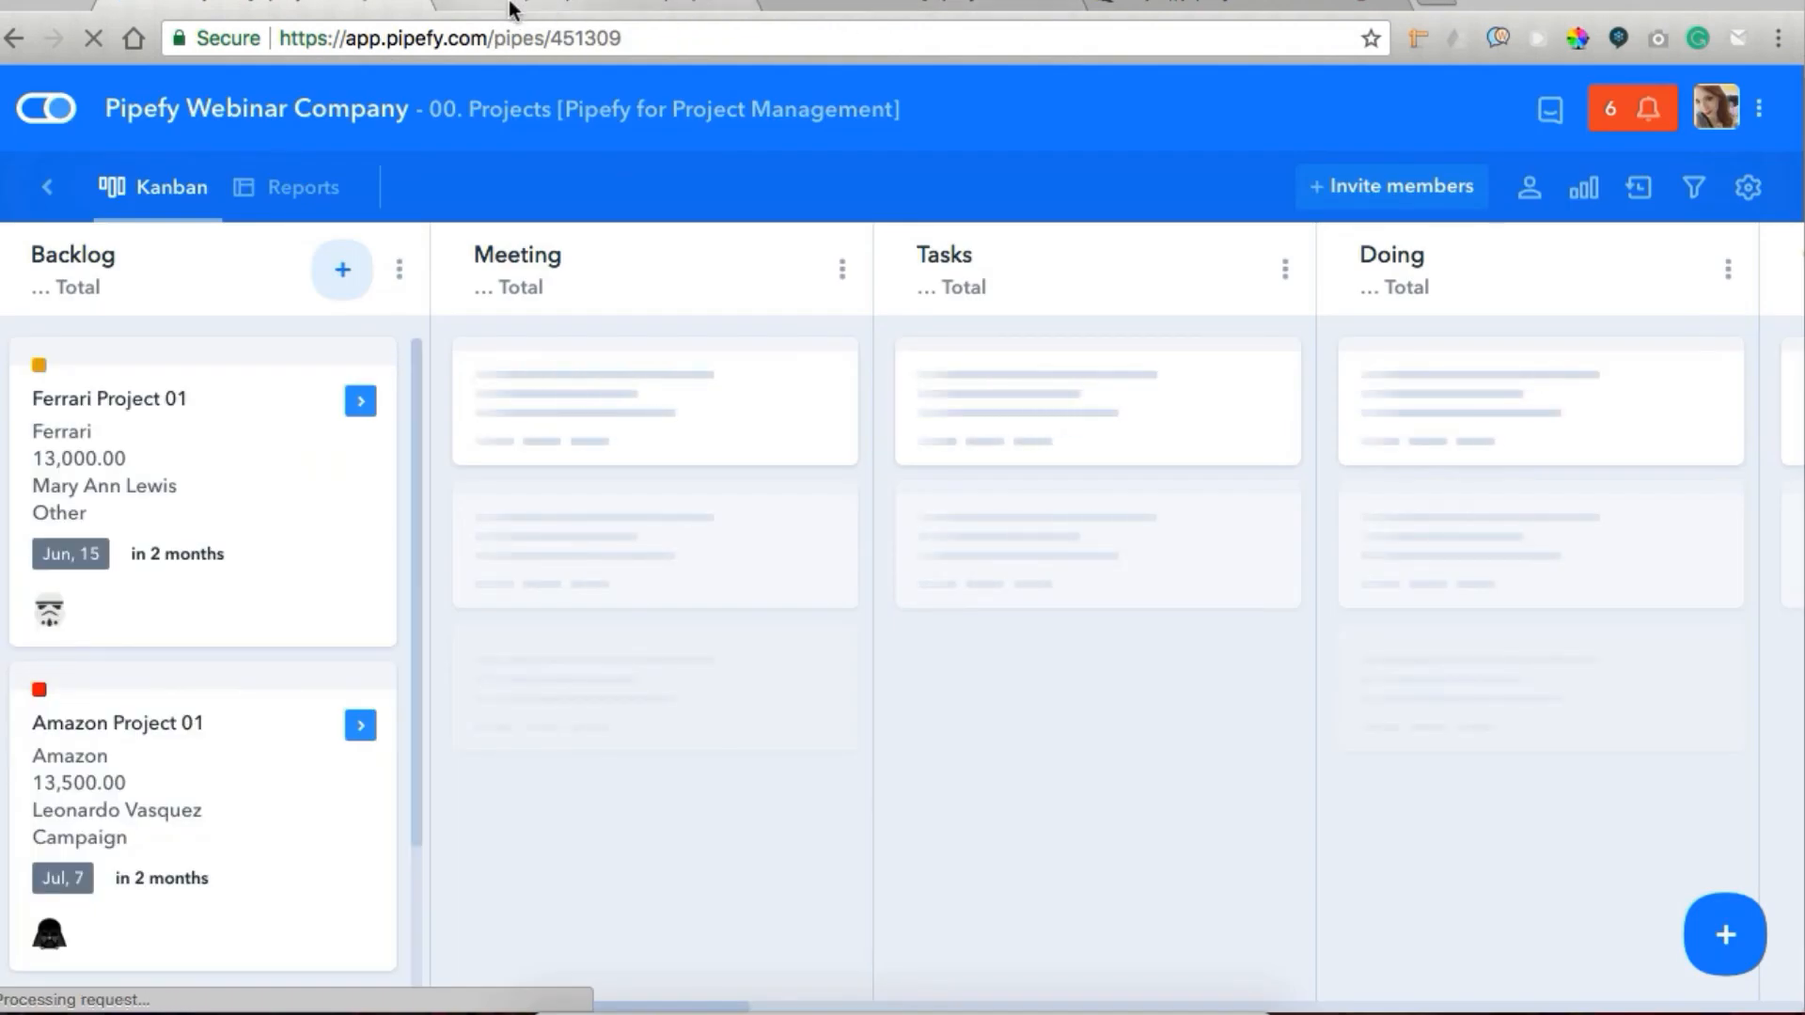
left_click(296, 193)
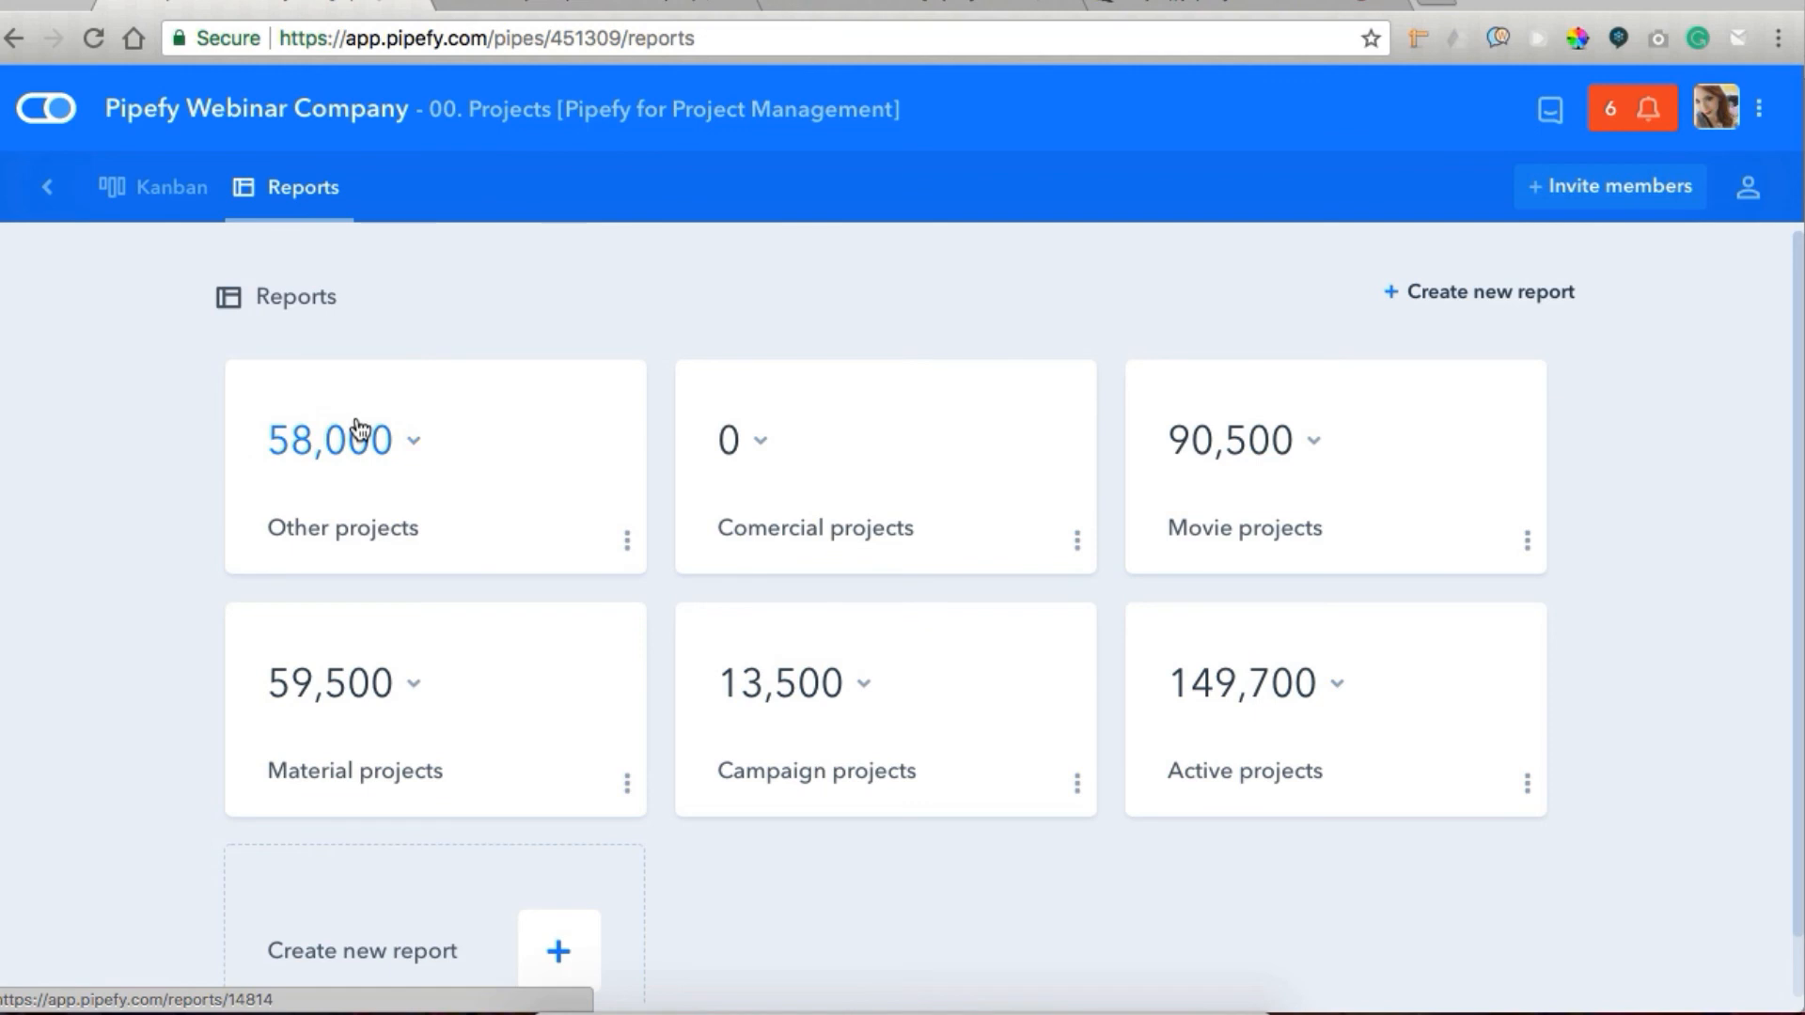
left_click(416, 442)
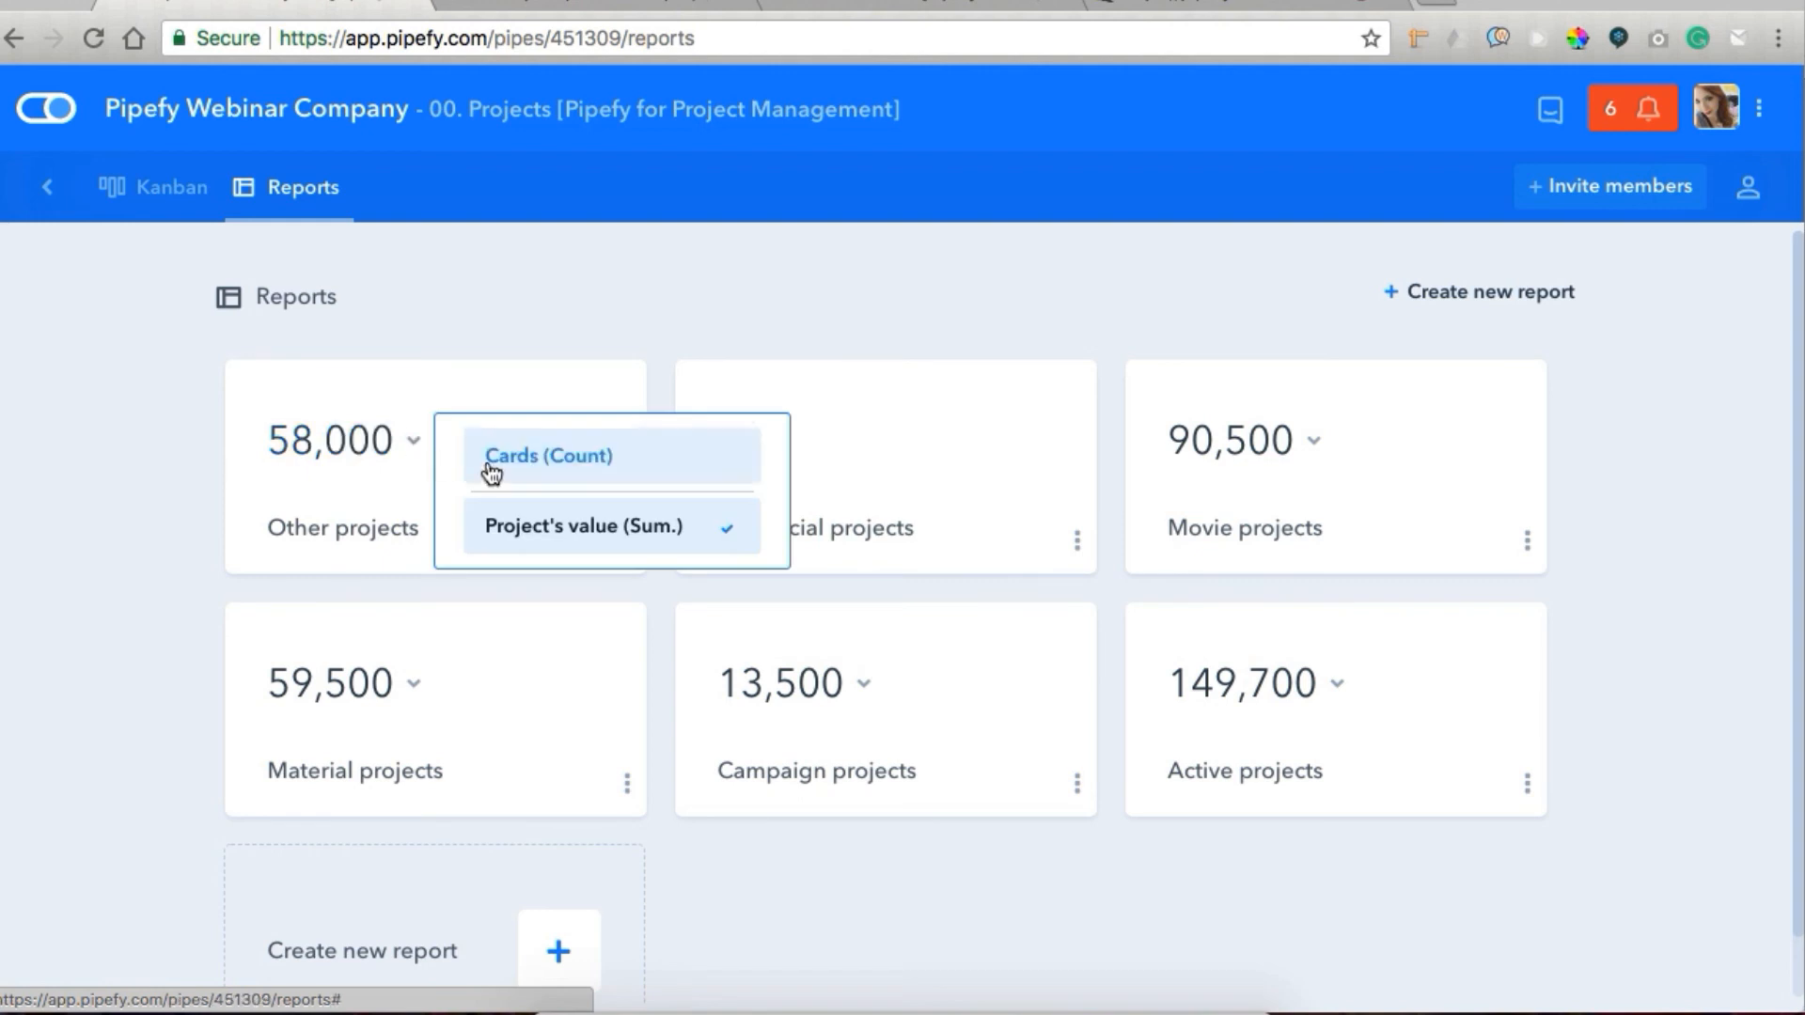
left_click(491, 460)
left_click(311, 444)
left_click(393, 521)
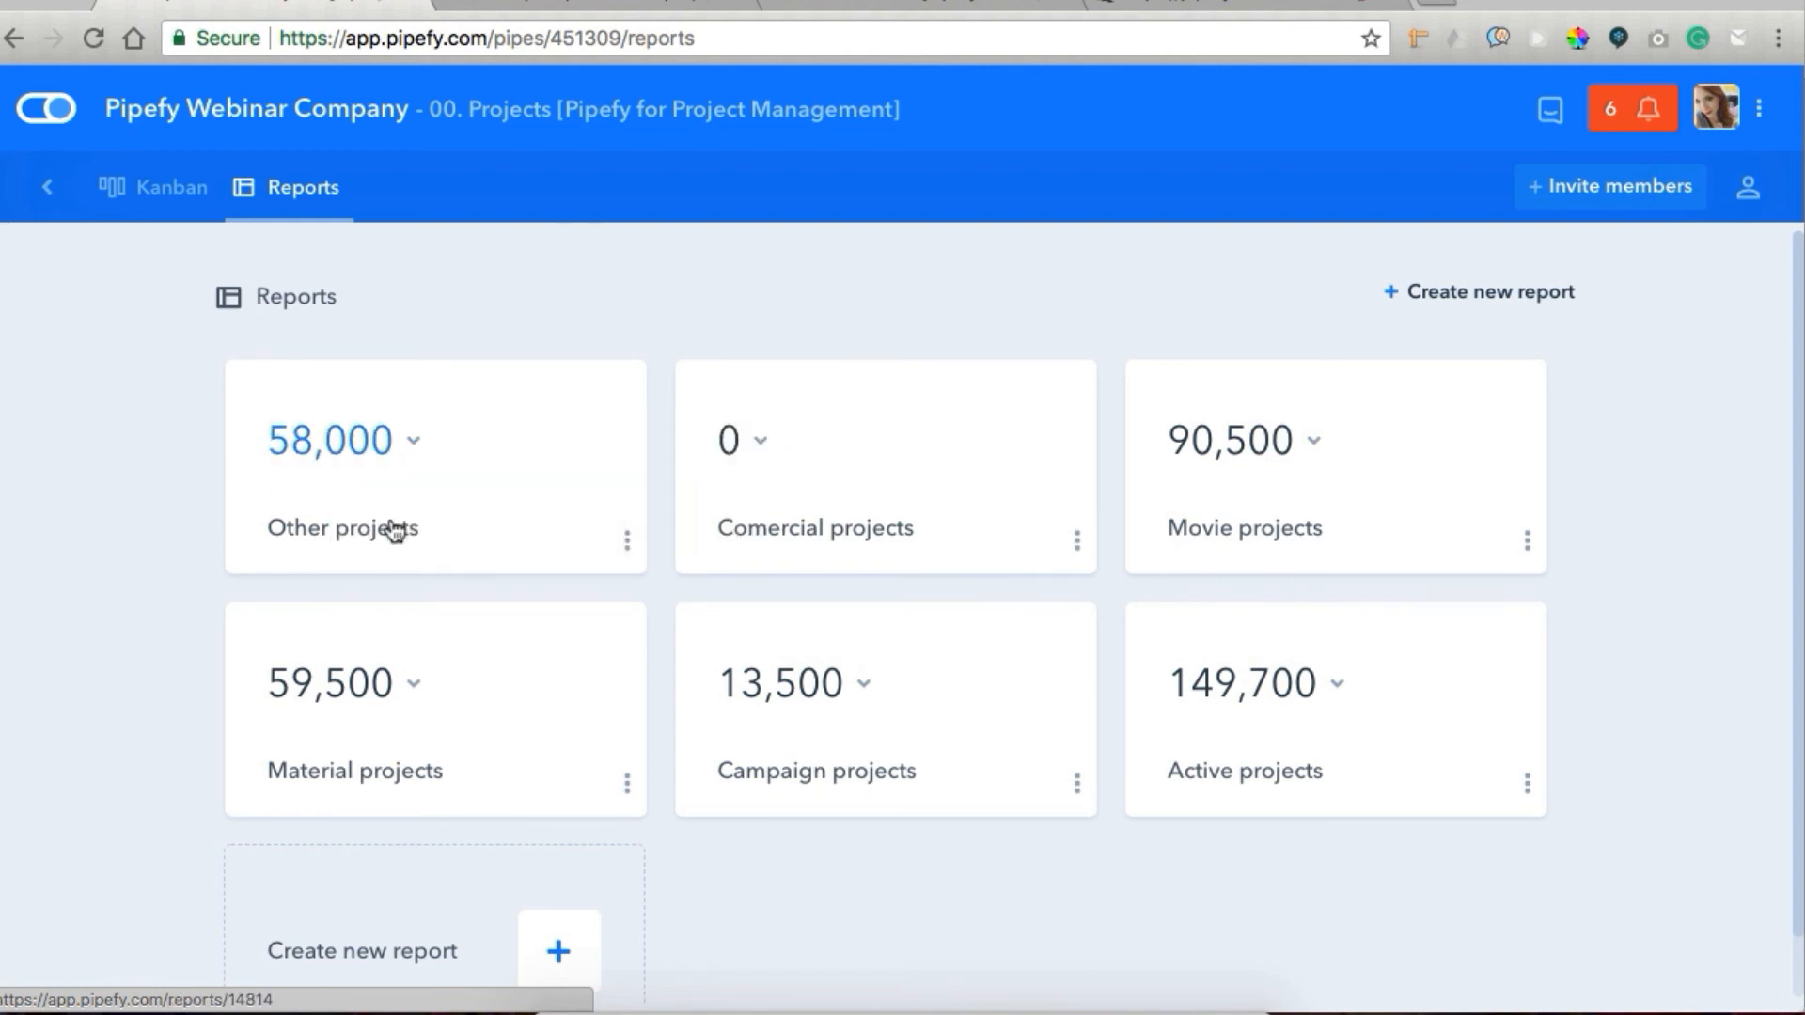
Open the Movie projects report and examine its filter fields, listed projects and available columns.
left_click(1222, 511)
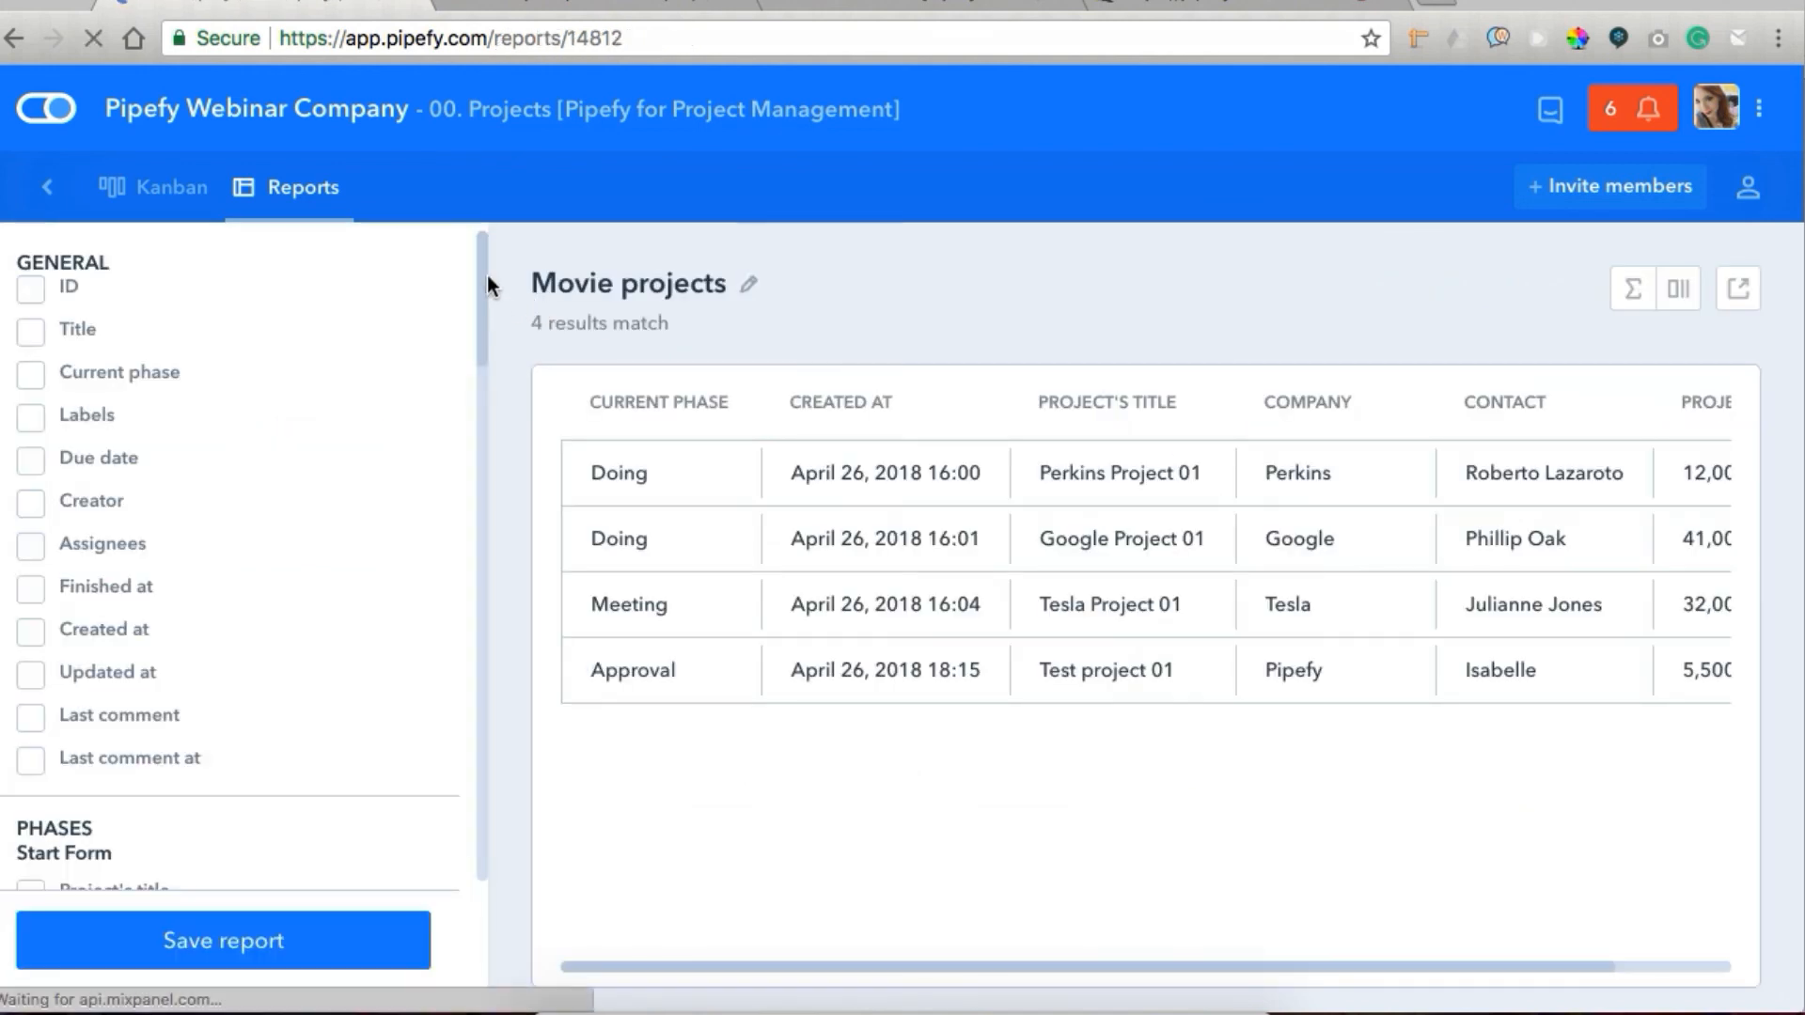
left_click_drag(488, 274, 496, 390)
scroll(494, 376, "down", 1)
left_click(1679, 288)
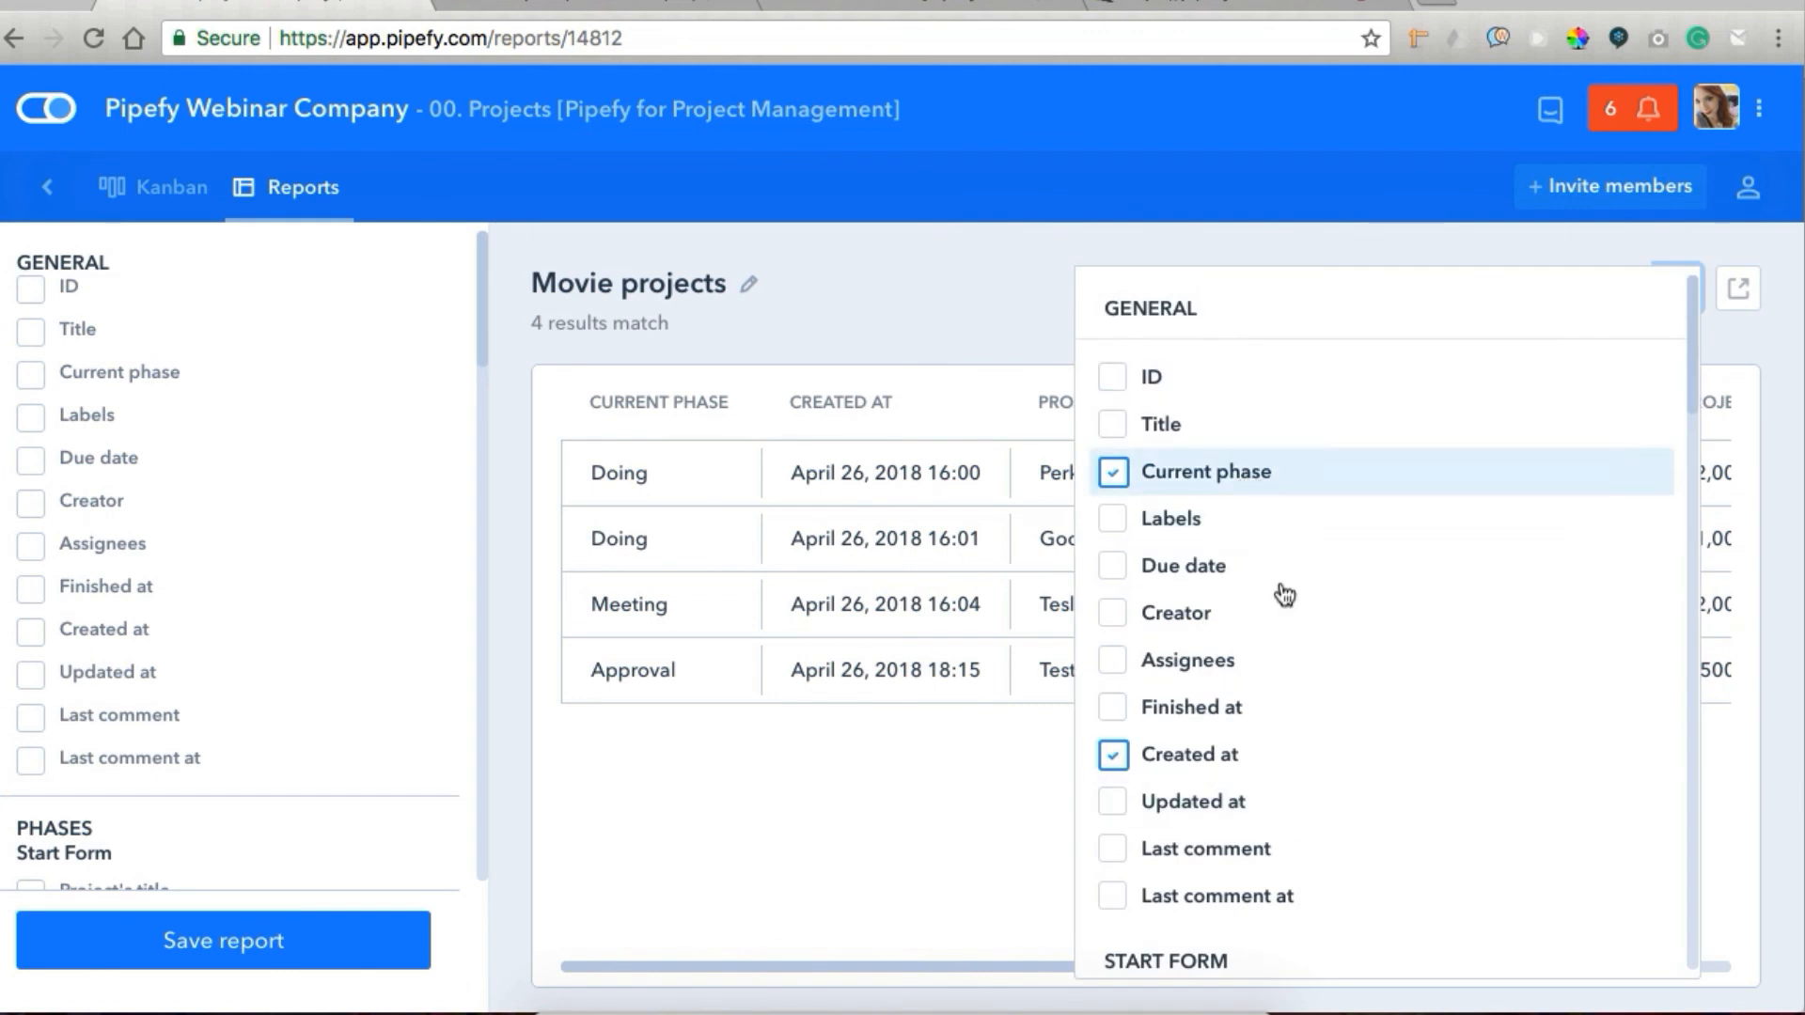
scroll(1312, 766, "down", 3)
scroll(1311, 766, "down", 3)
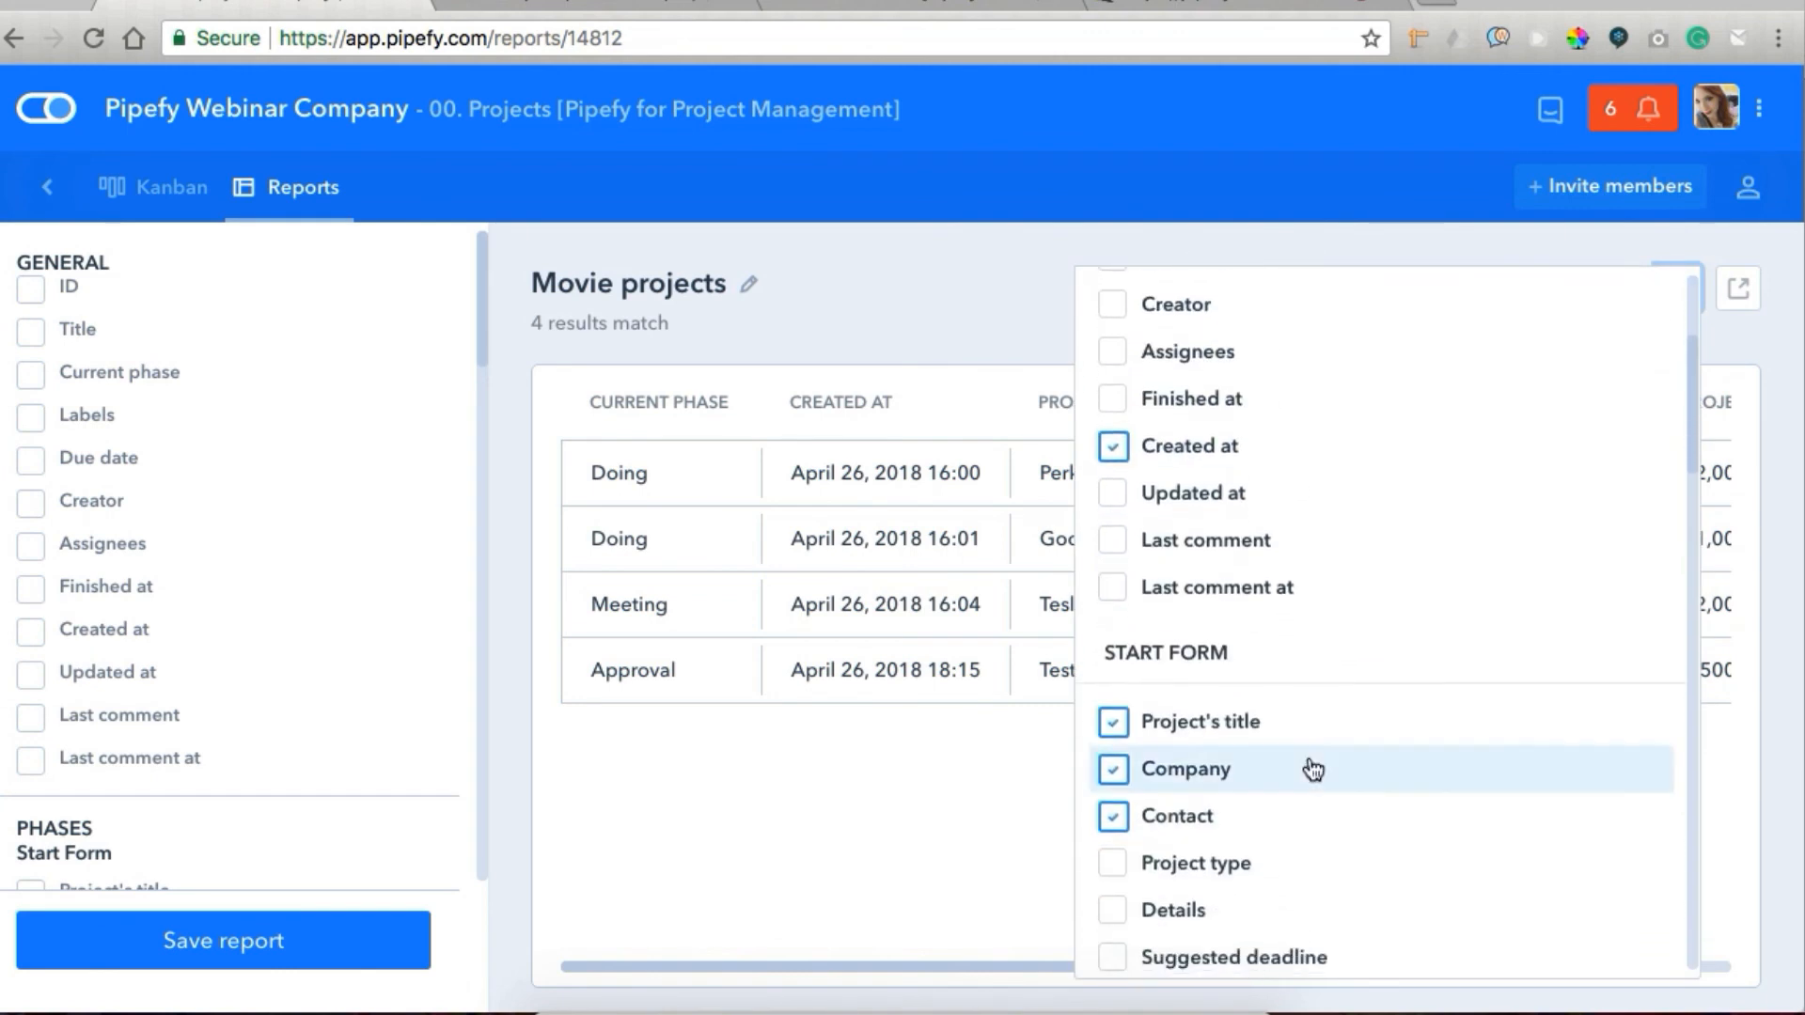
left_click(906, 807)
left_click(717, 406)
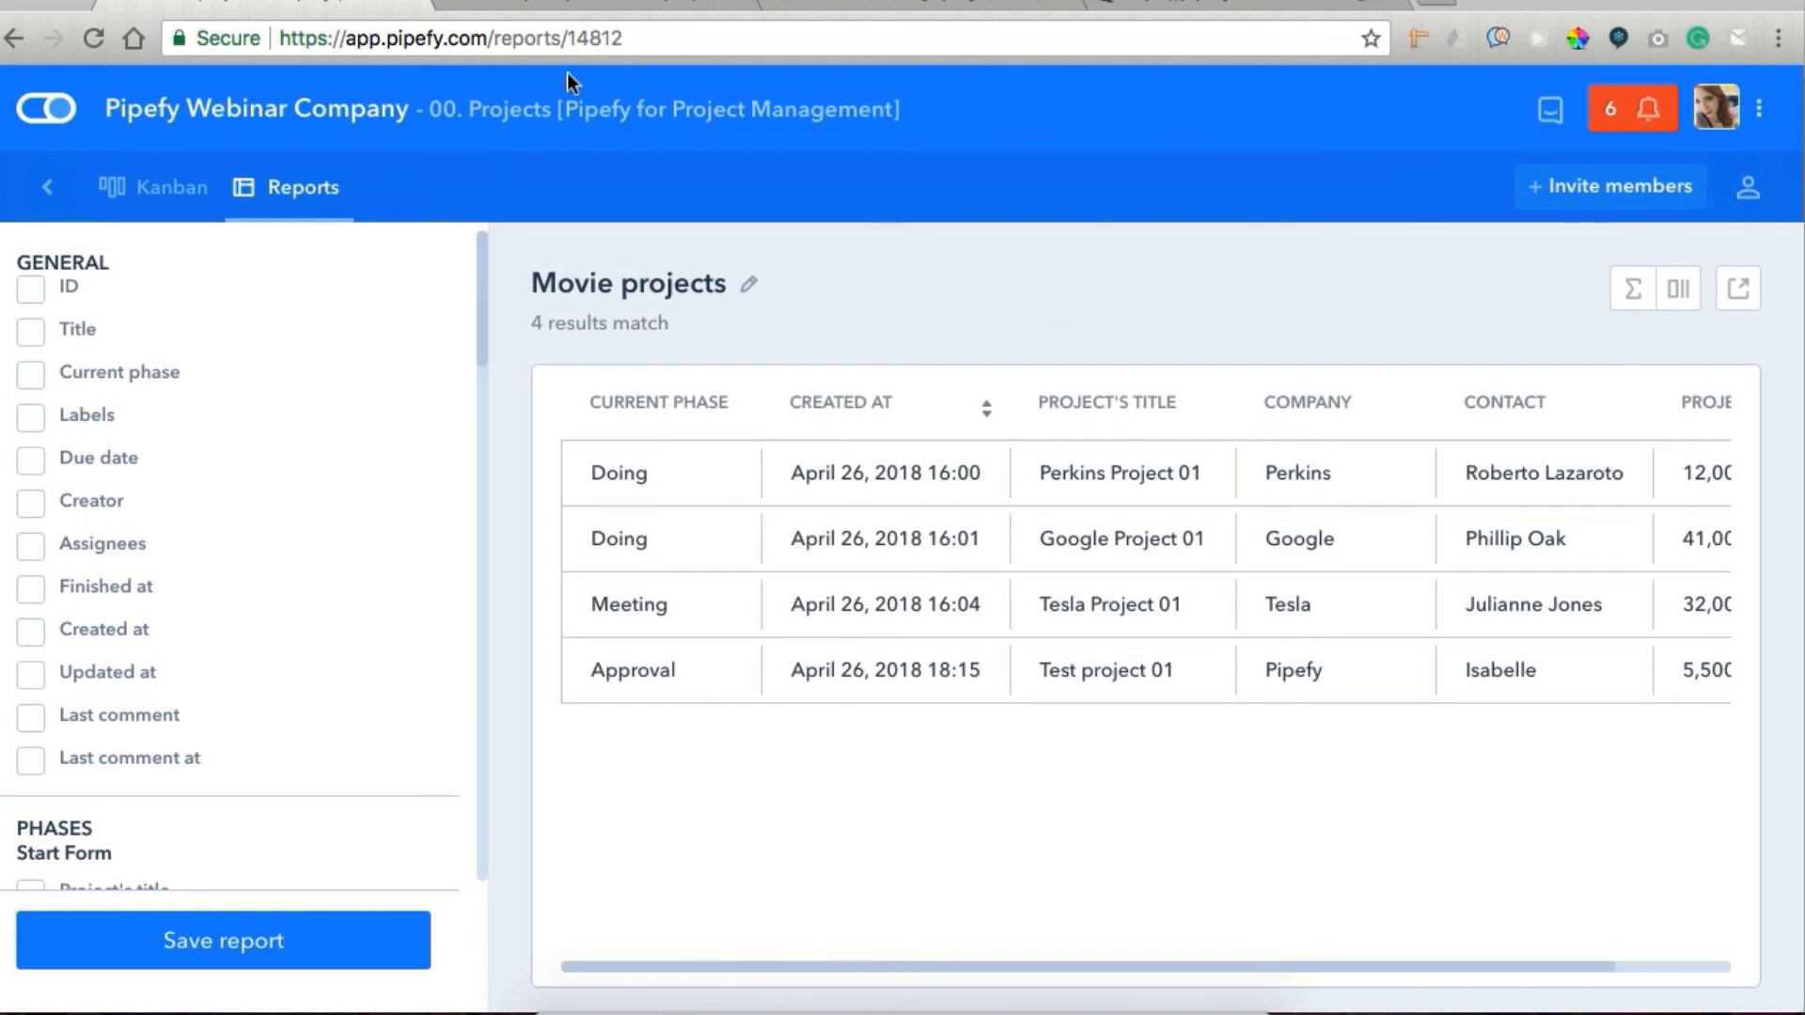
Open the Active projects report from the reports overview and remove its Current phase filter.
left_click(322, 199)
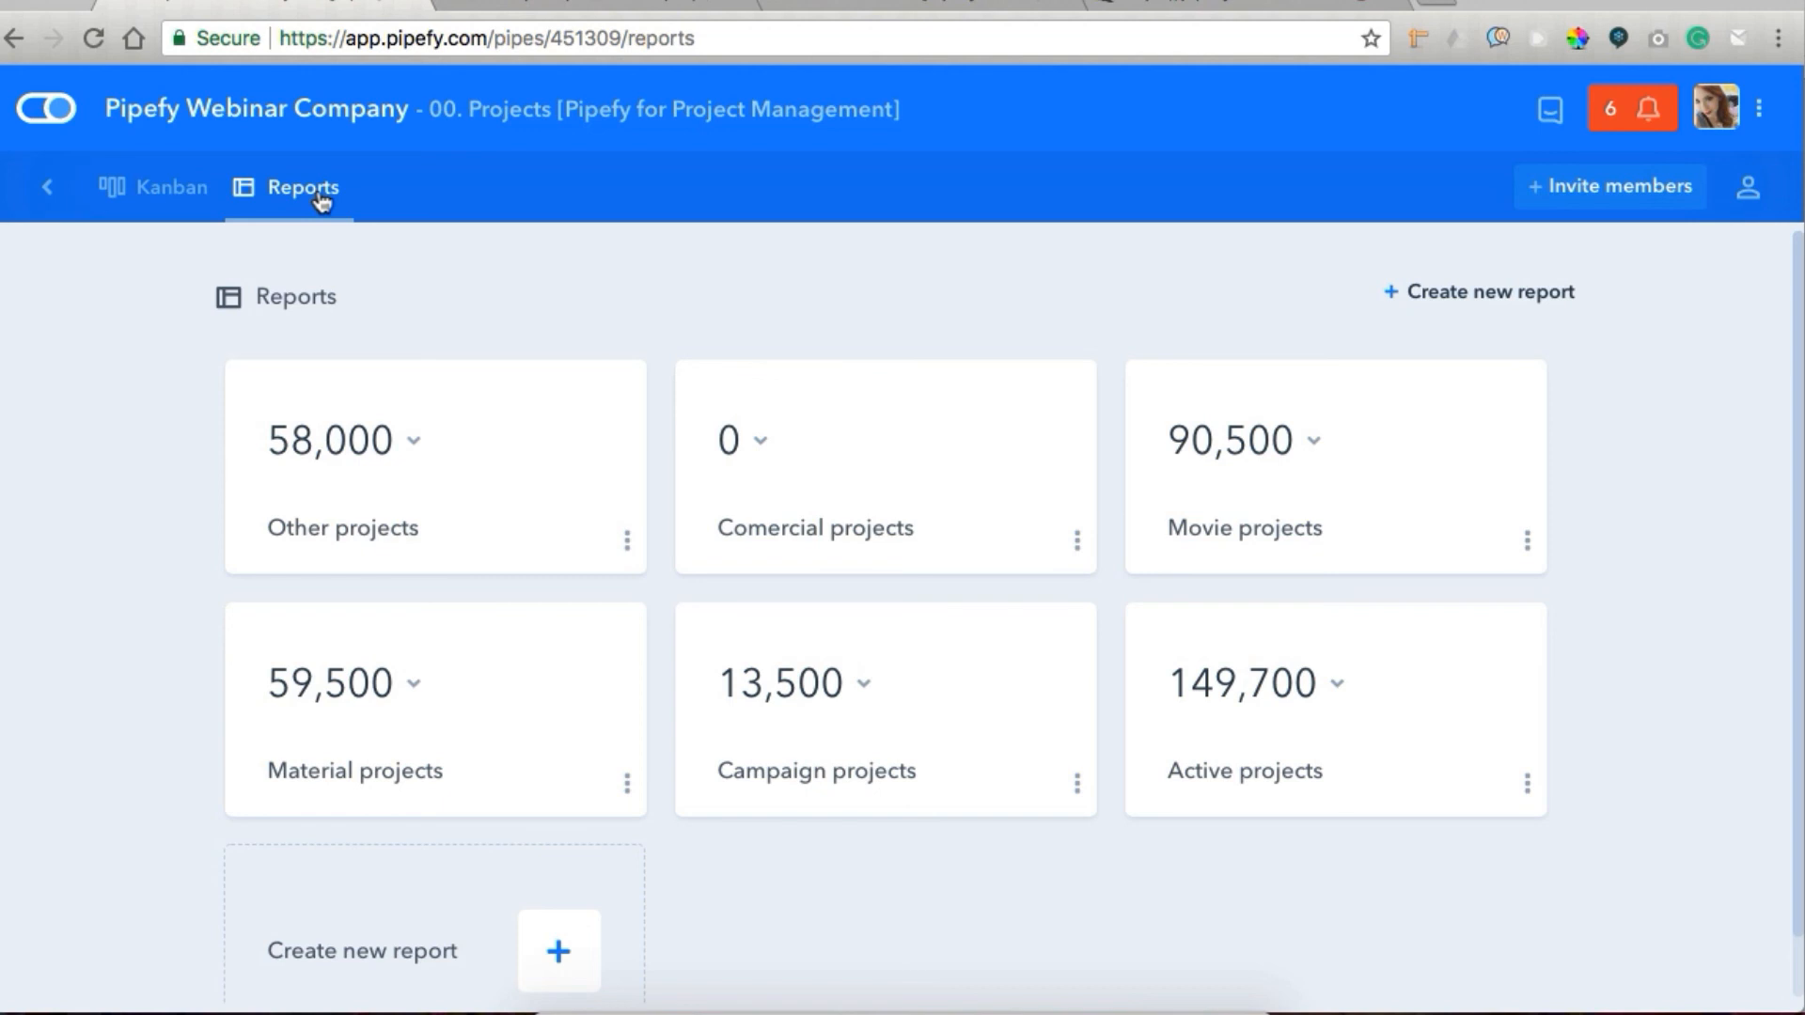
left_click(1338, 689)
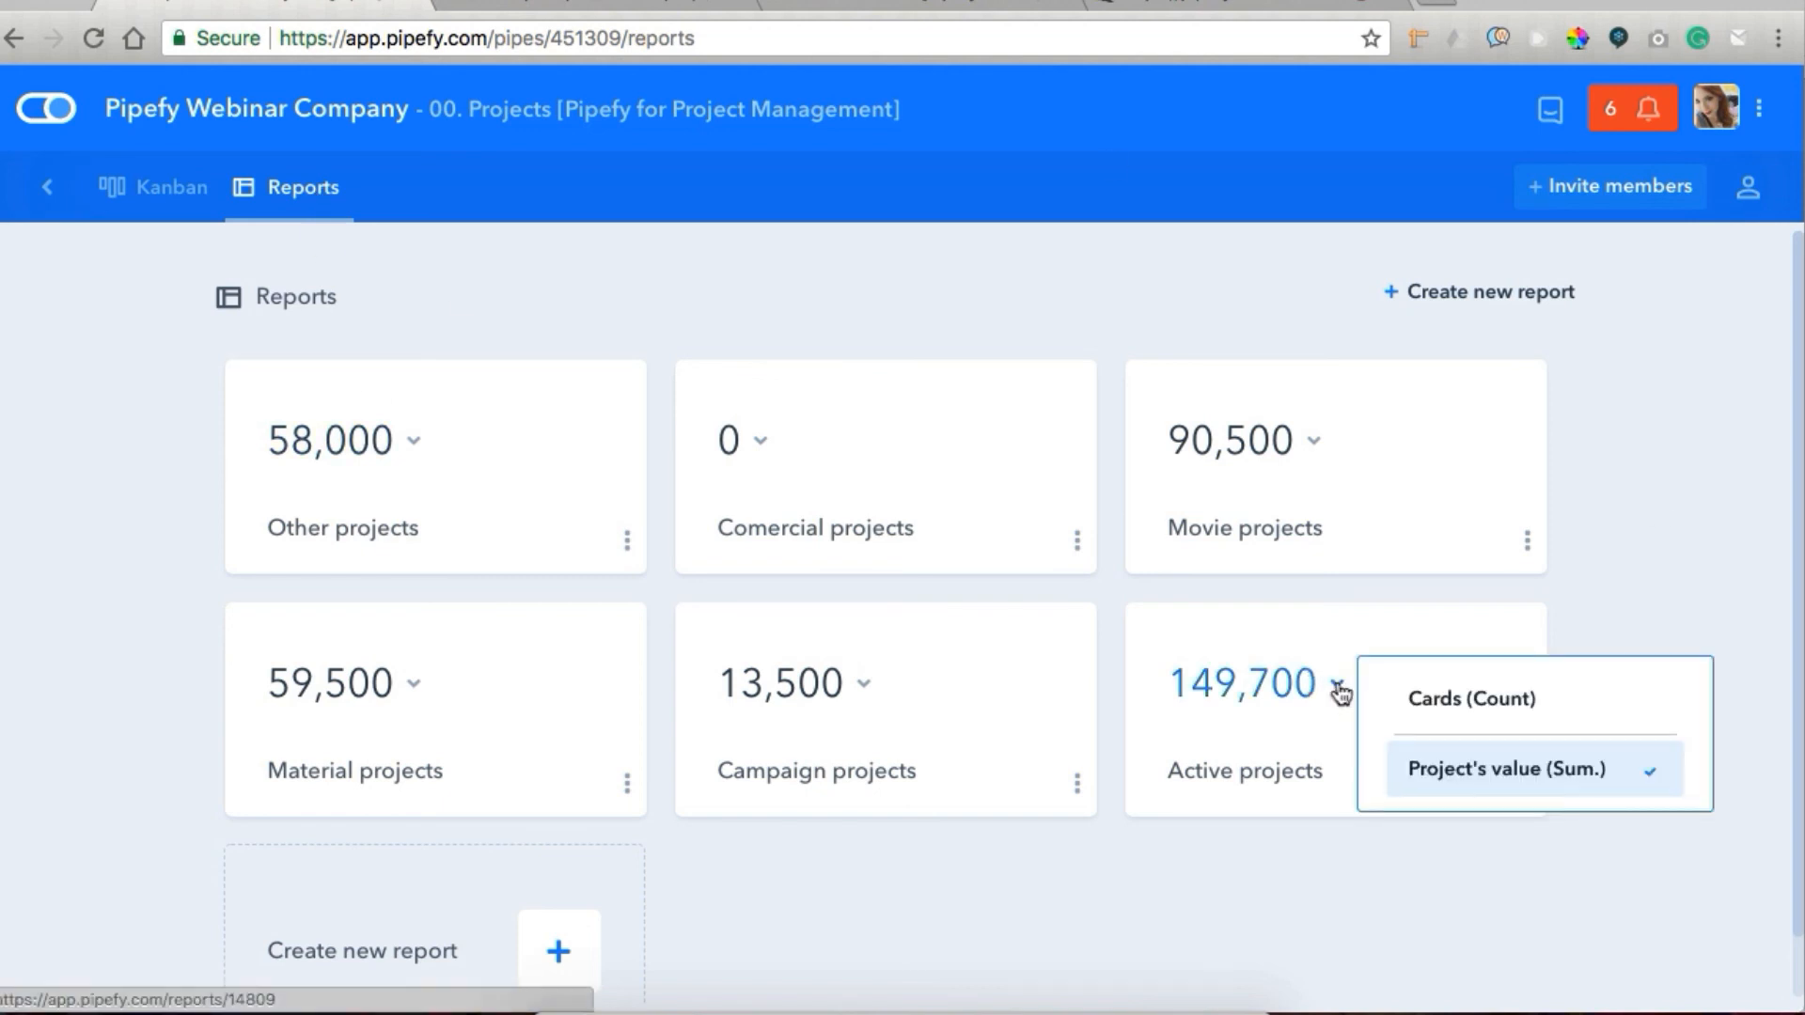
left_click(1234, 736)
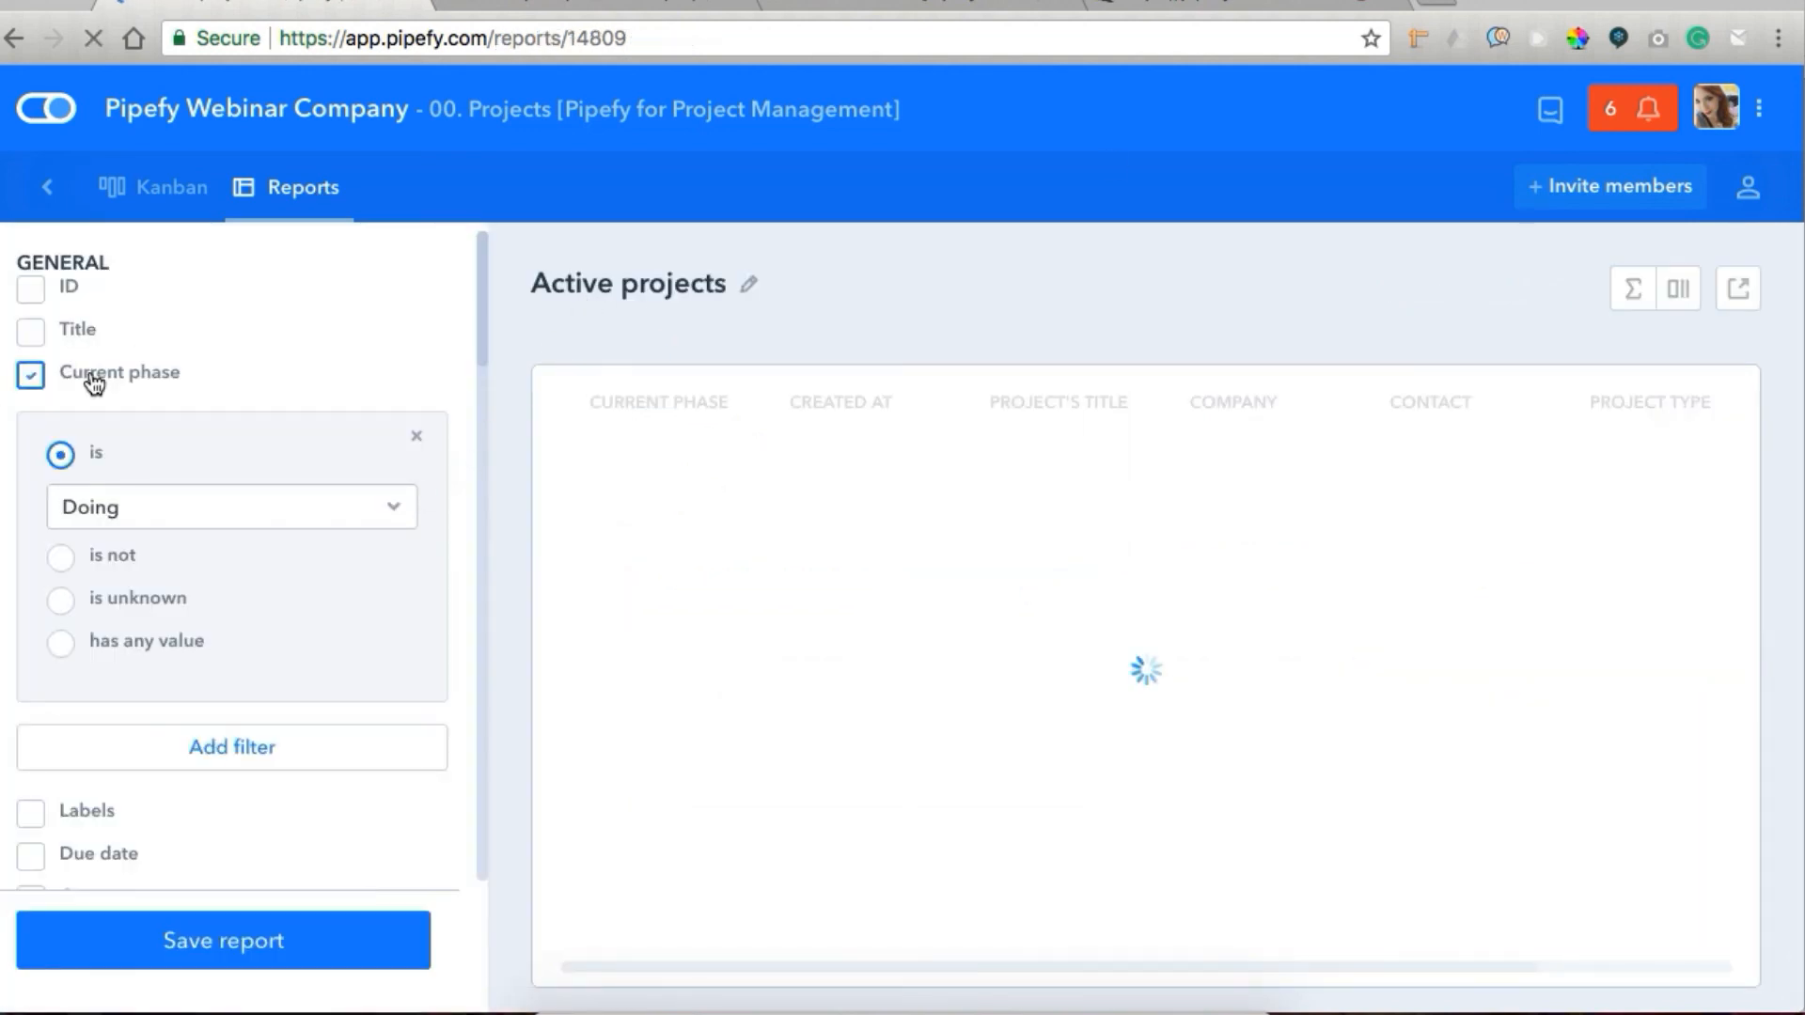
left_click_drag(483, 325, 483, 330)
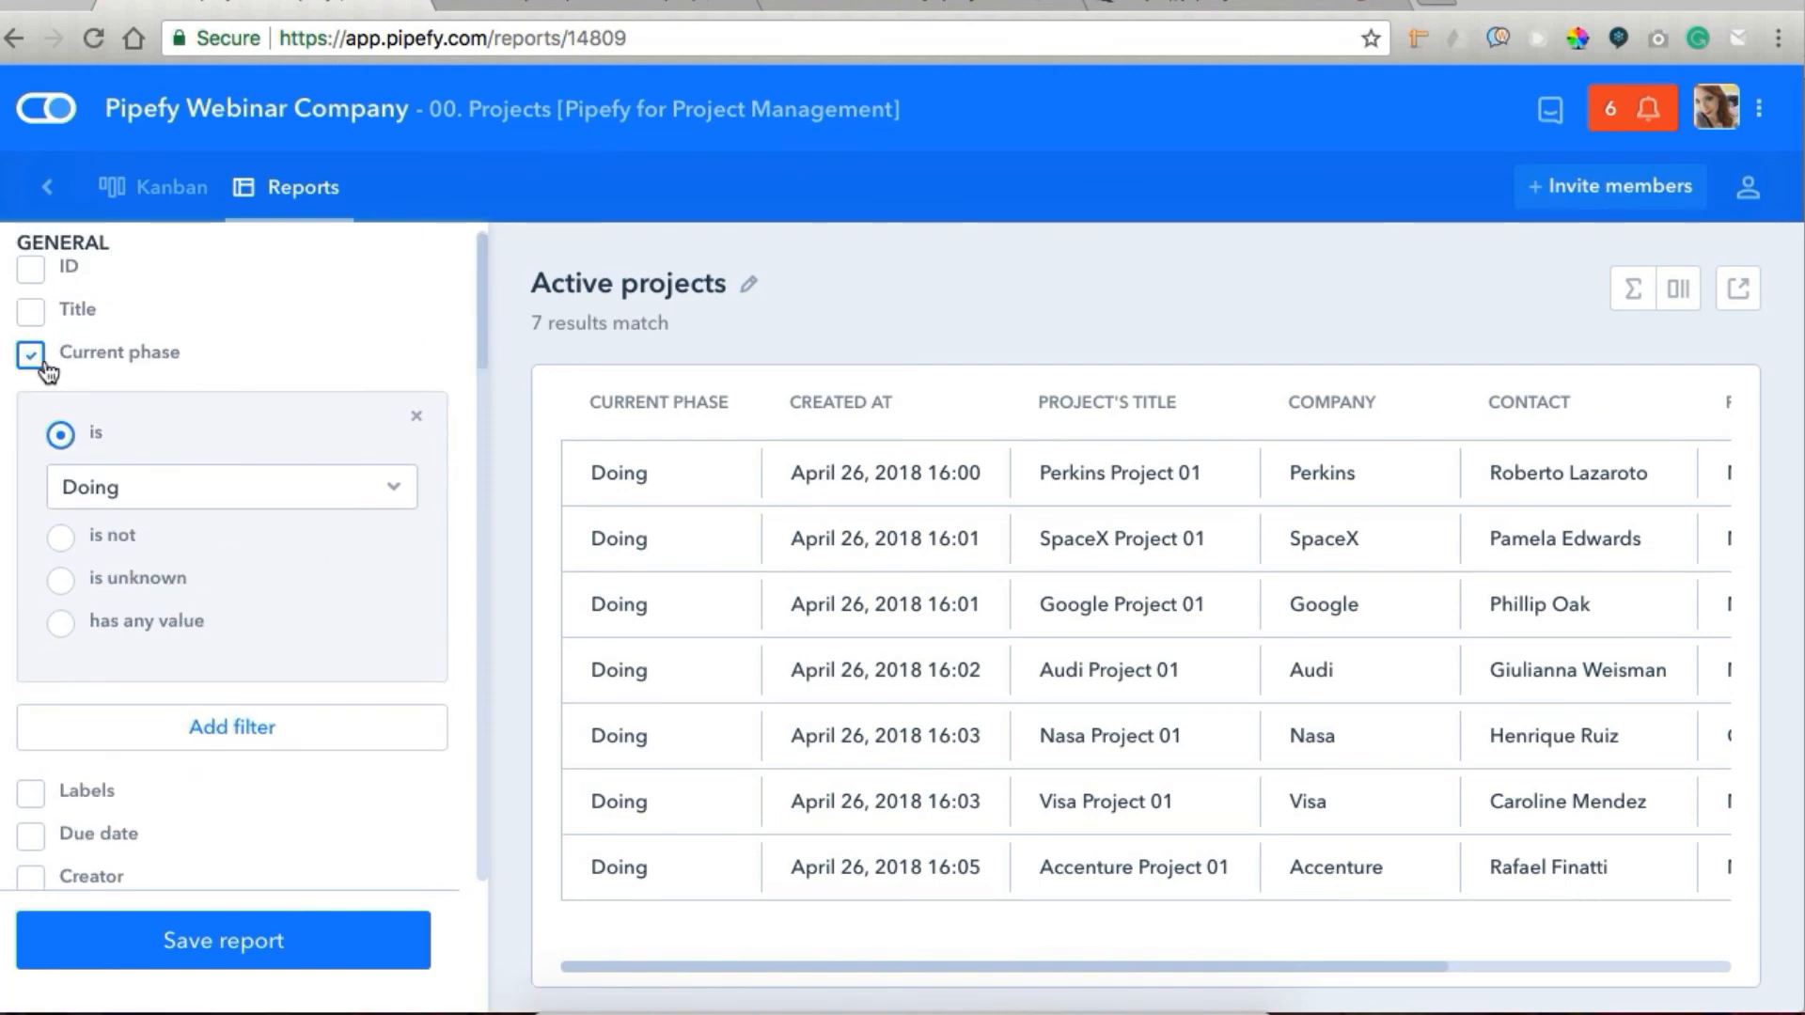
left_click(32, 357)
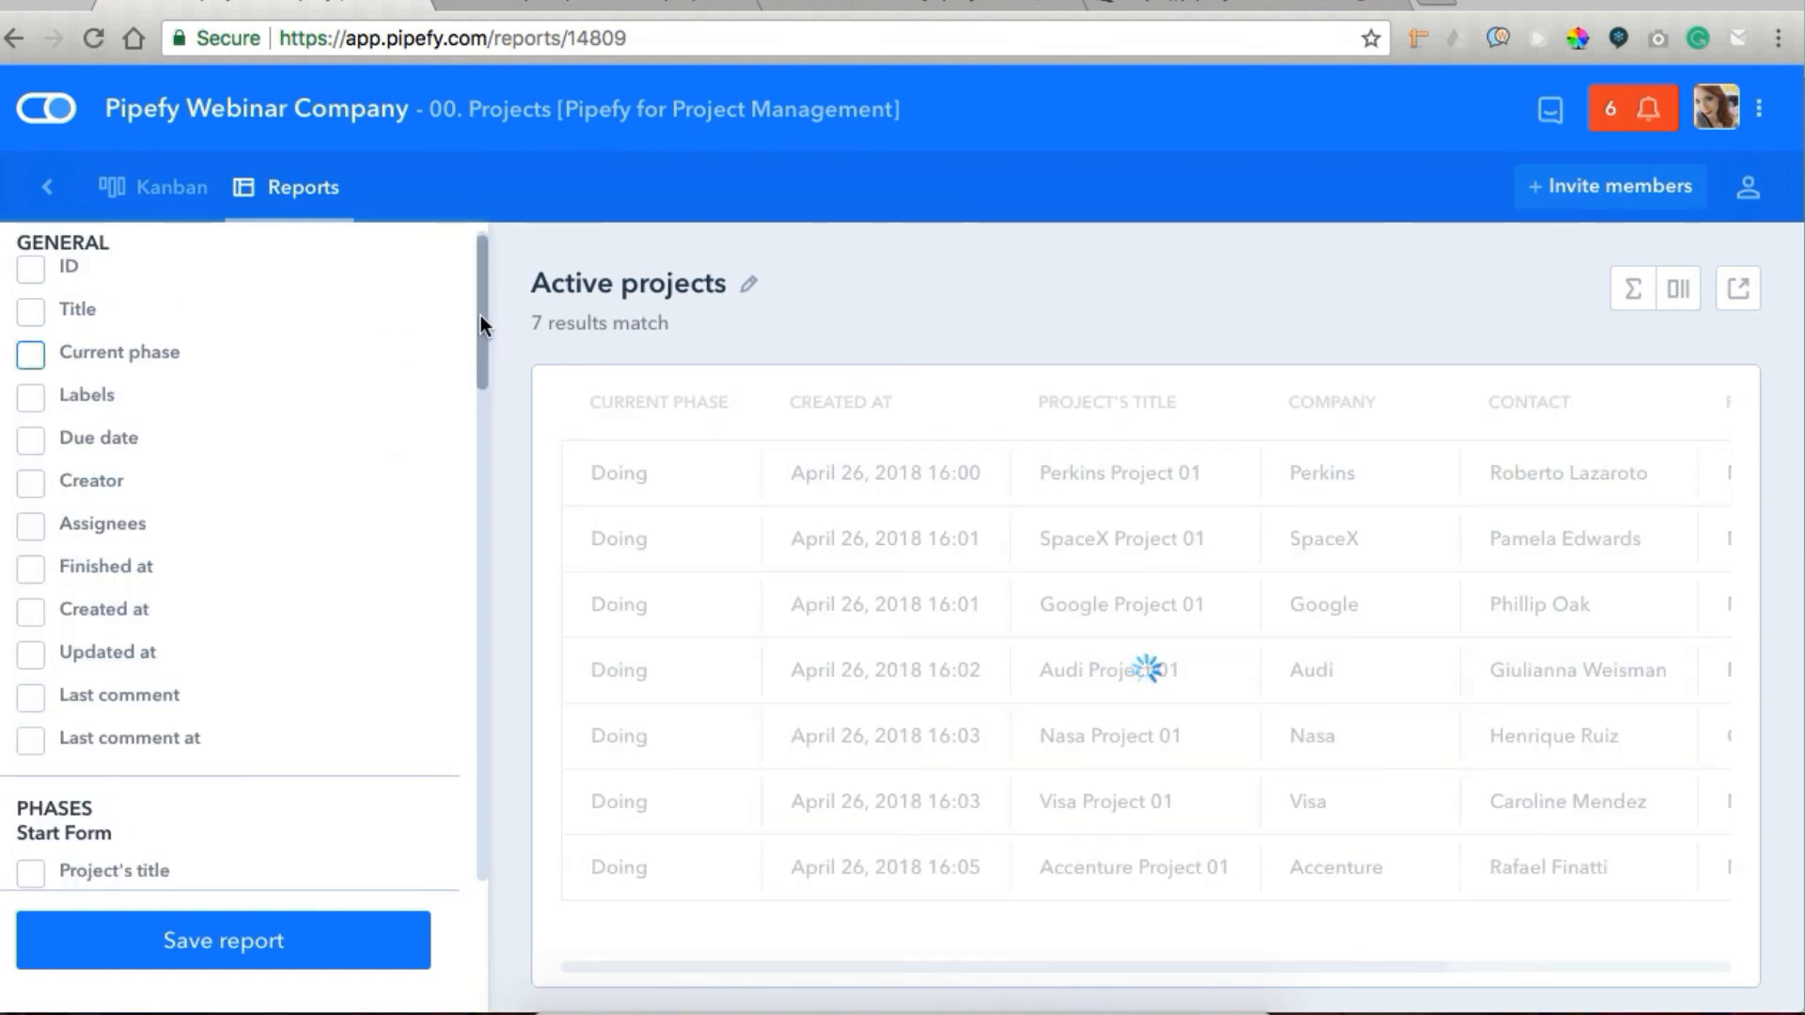
Filter the Active projects report by the Doing phase's First time enter Doing field.
left_click_drag(481, 314, 438, 668)
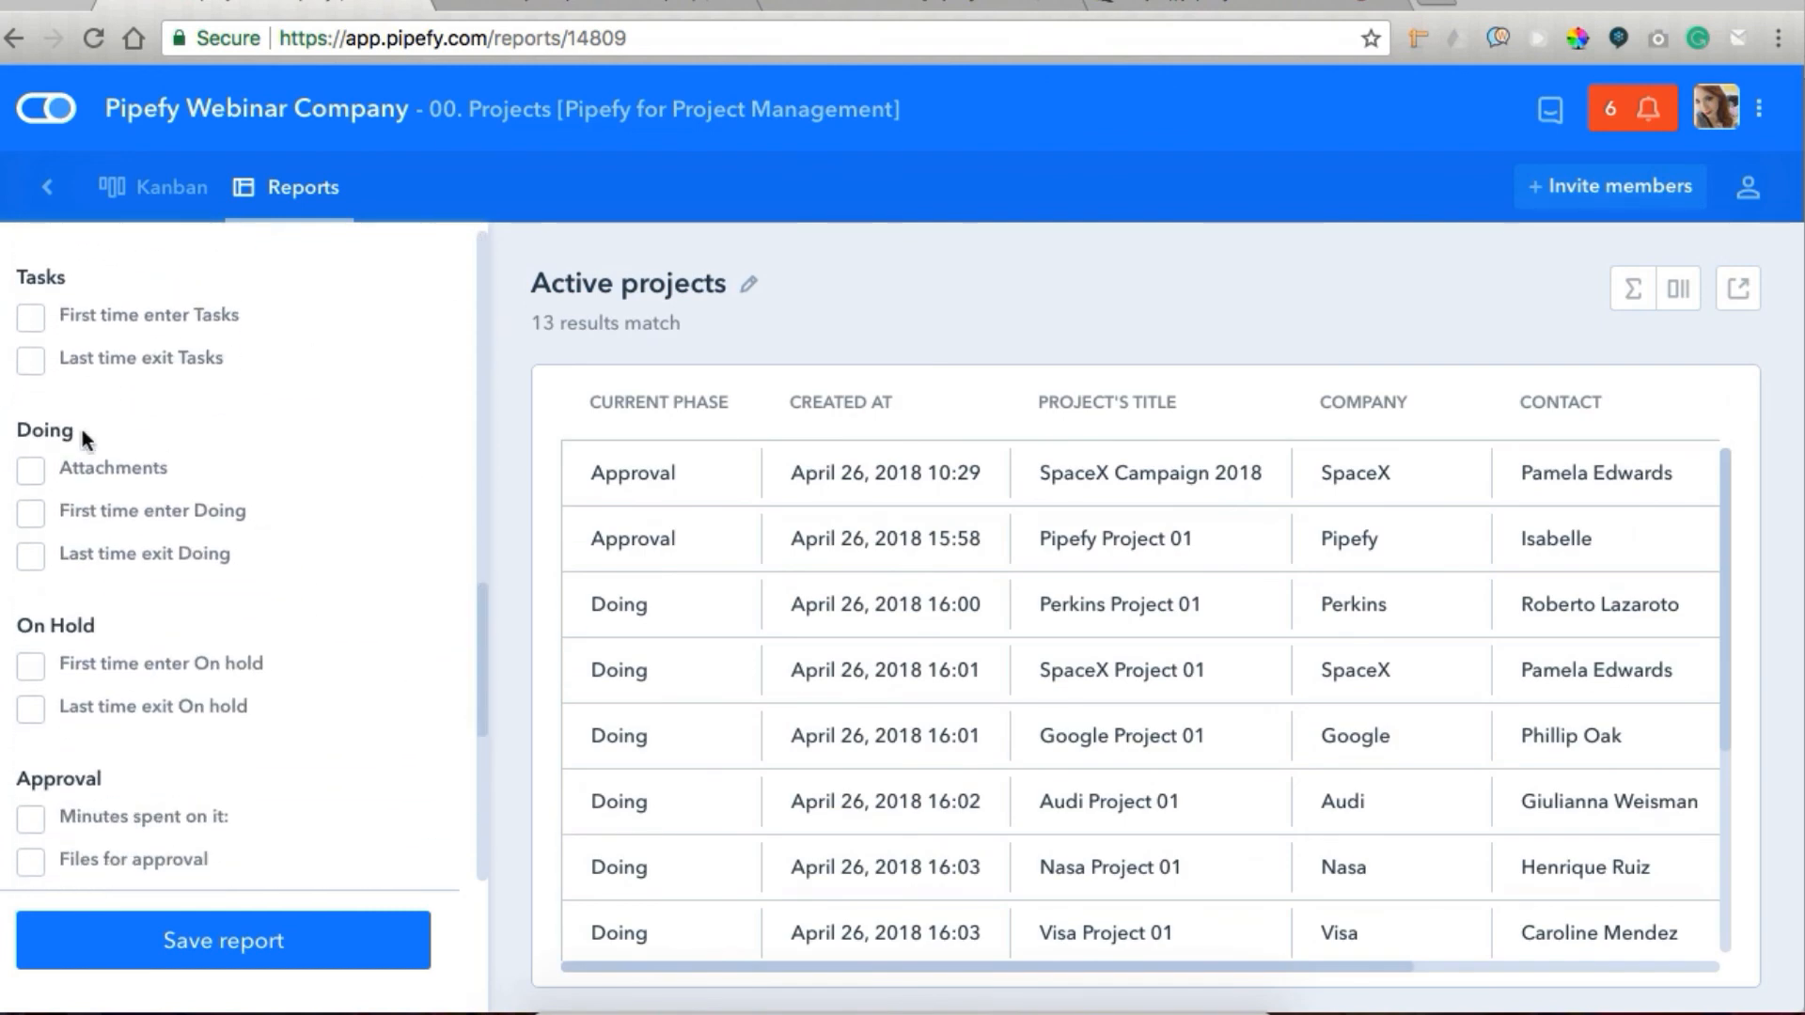
left_click(32, 515)
left_click_drag(478, 564, 455, 253)
left_click(92, 632)
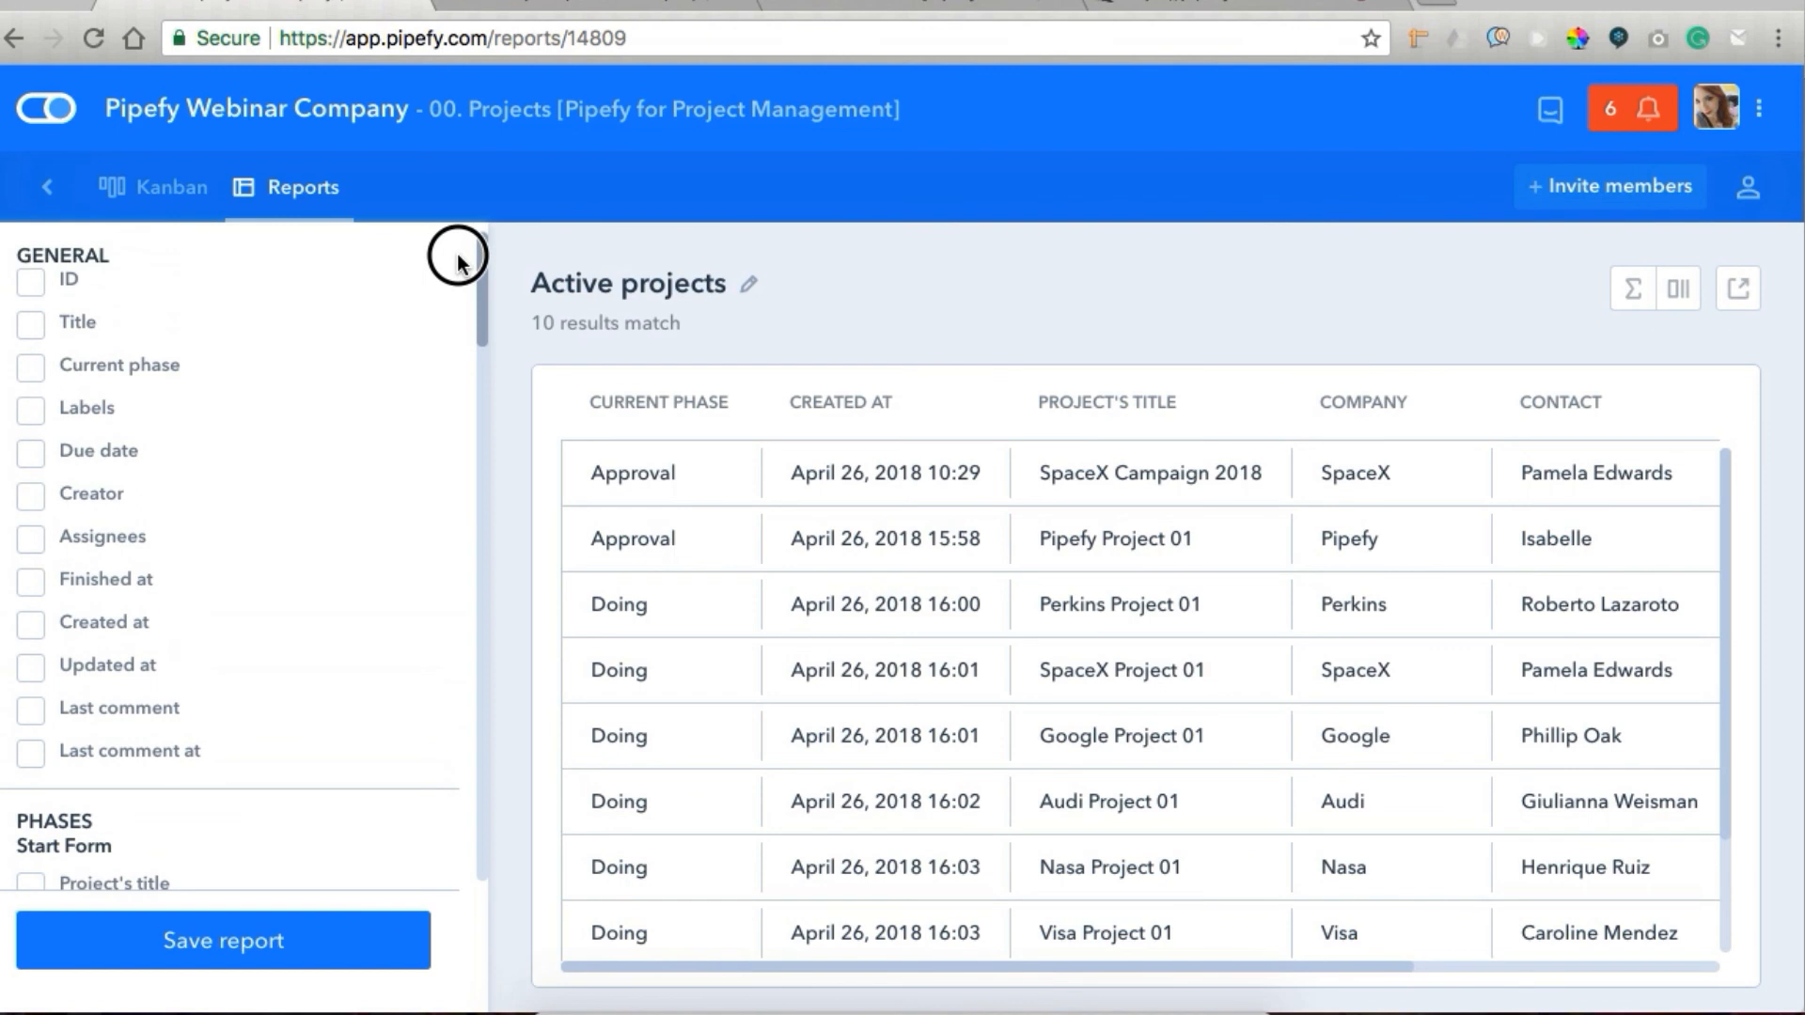
Add Current phase conditions to the Active projects report that exclude On hold and Done.
left_click(31, 367)
left_click(60, 488)
left_click(170, 548)
left_click(185, 687)
left_click(141, 738)
left_click(64, 786)
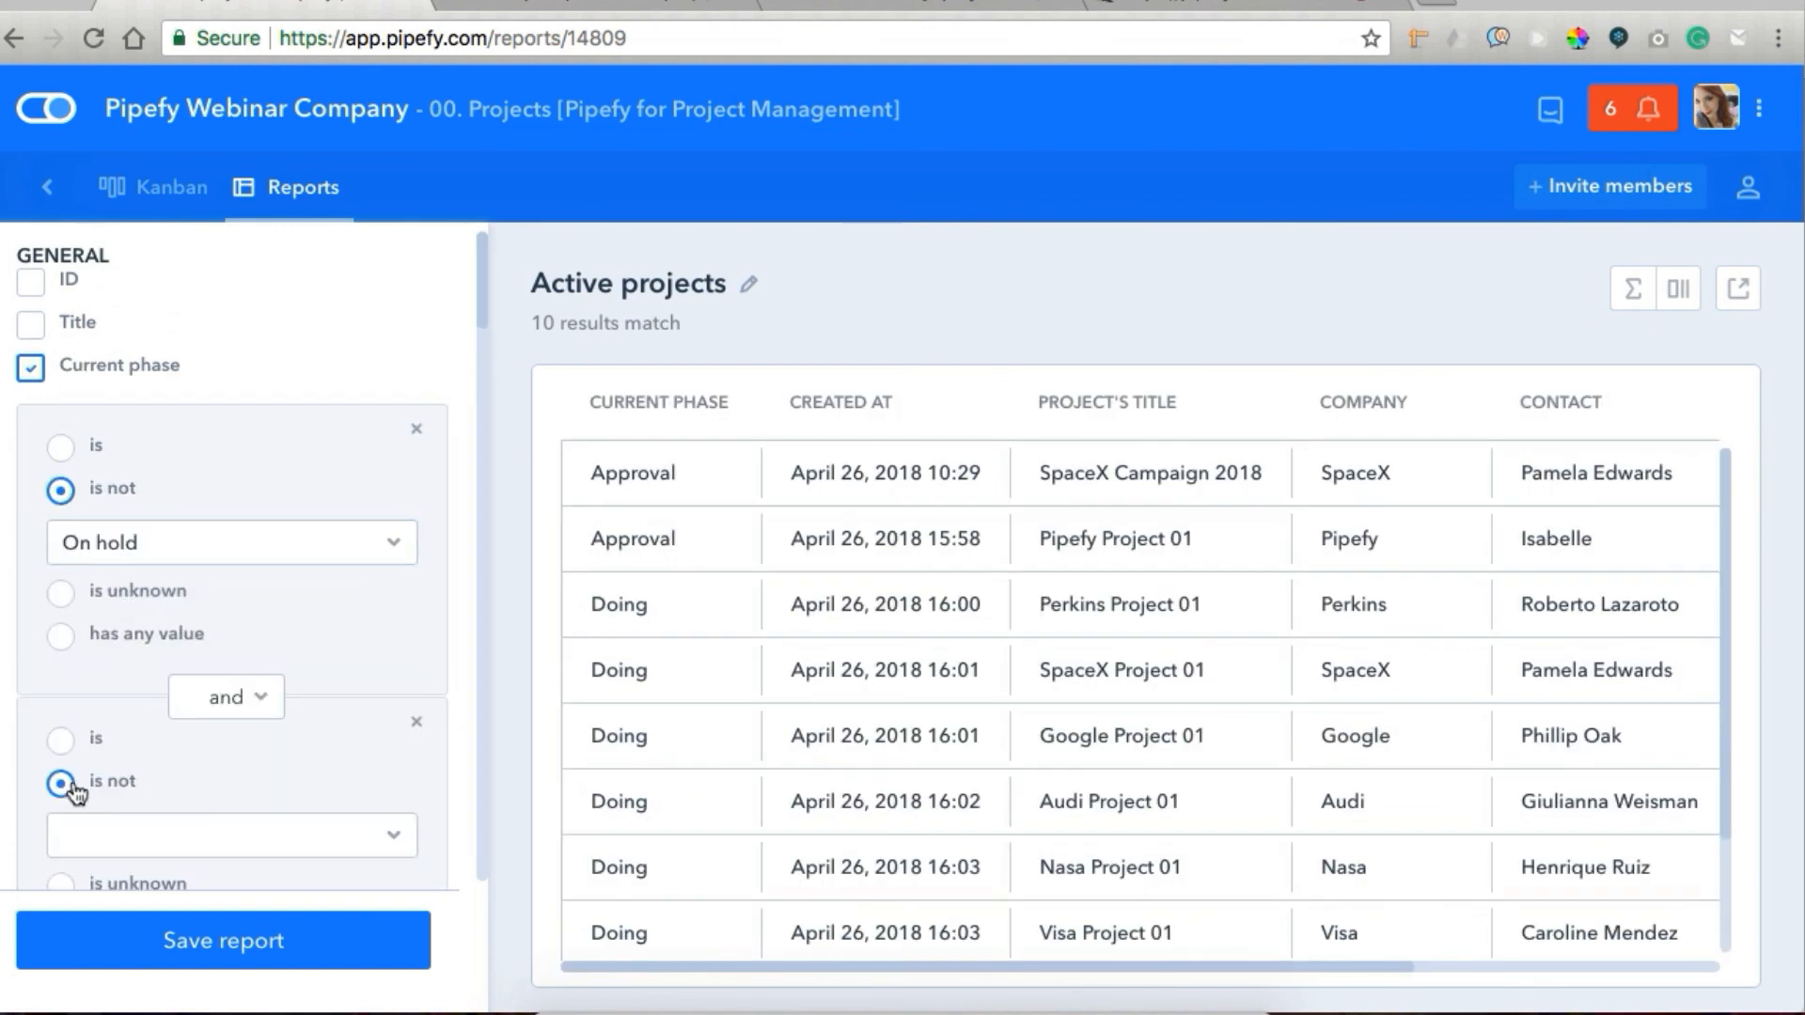
scroll(160, 757, "down", 2)
left_click(167, 715)
left_click(188, 865)
Add a third Current phase condition excluding Archived and review the report's combined filters.
scroll(160, 719, "down", 3)
left_click(144, 722)
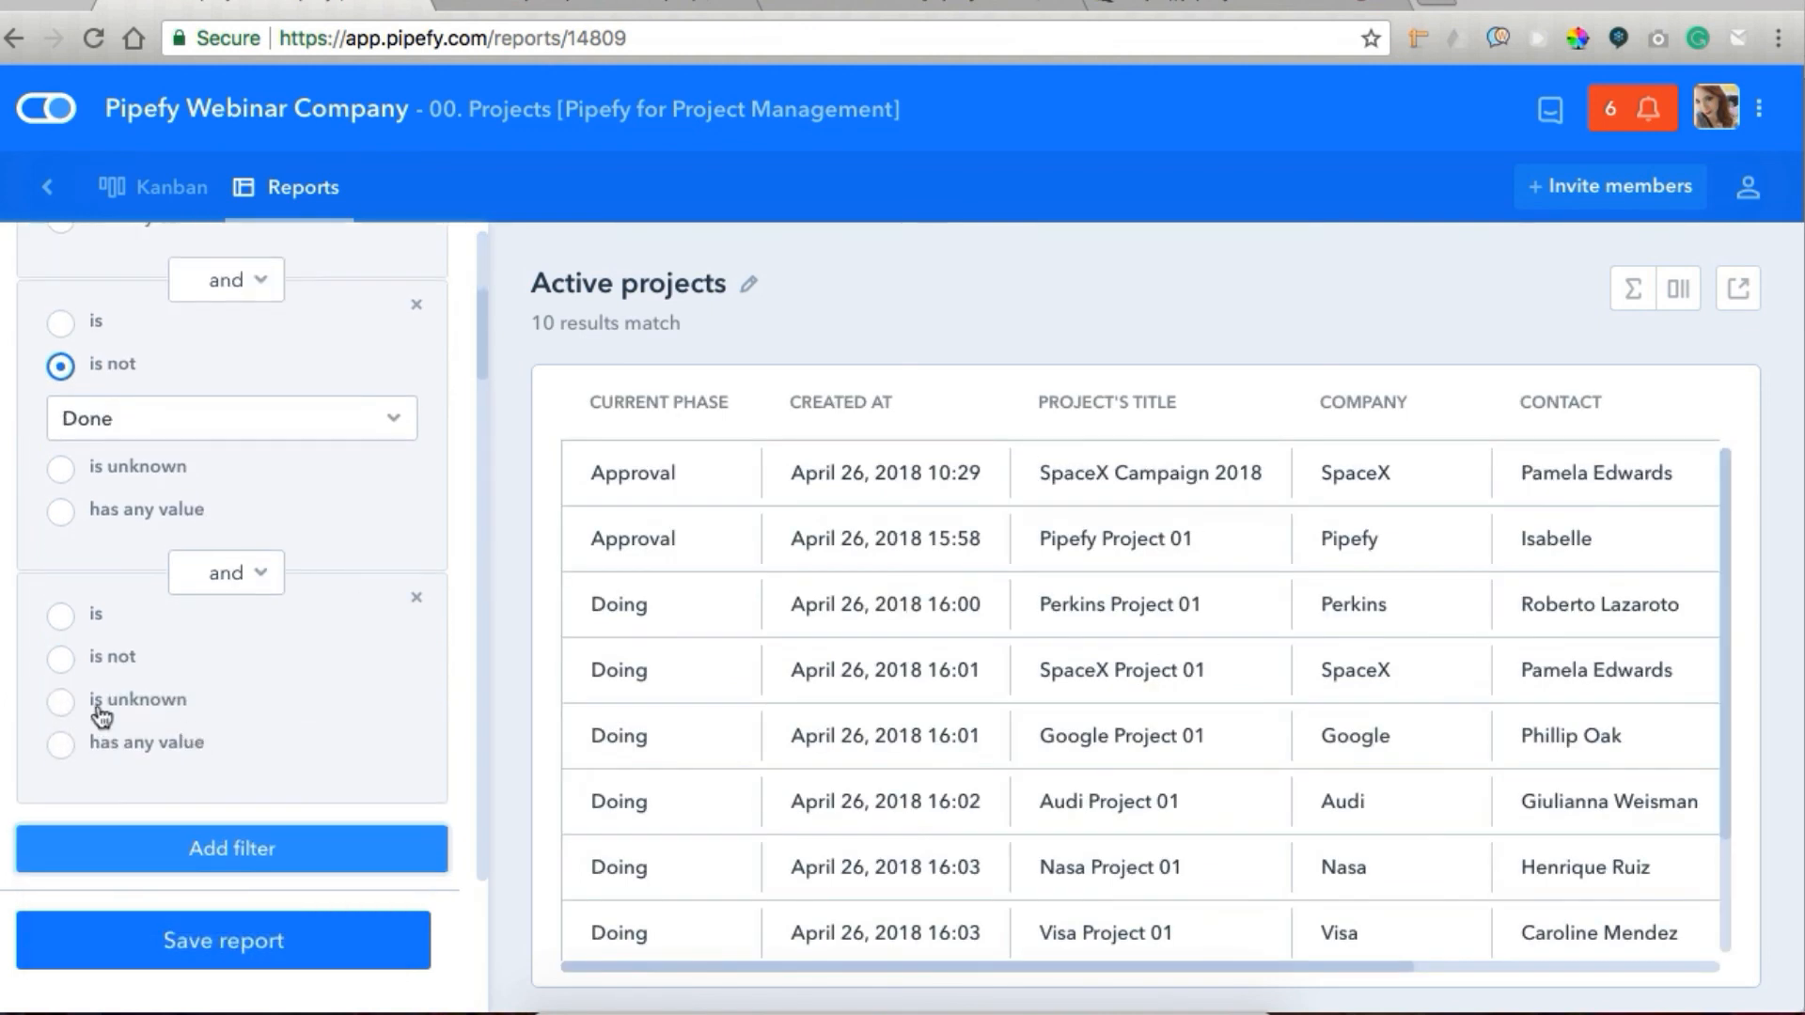
left_click(63, 659)
left_click(123, 712)
left_click(105, 951)
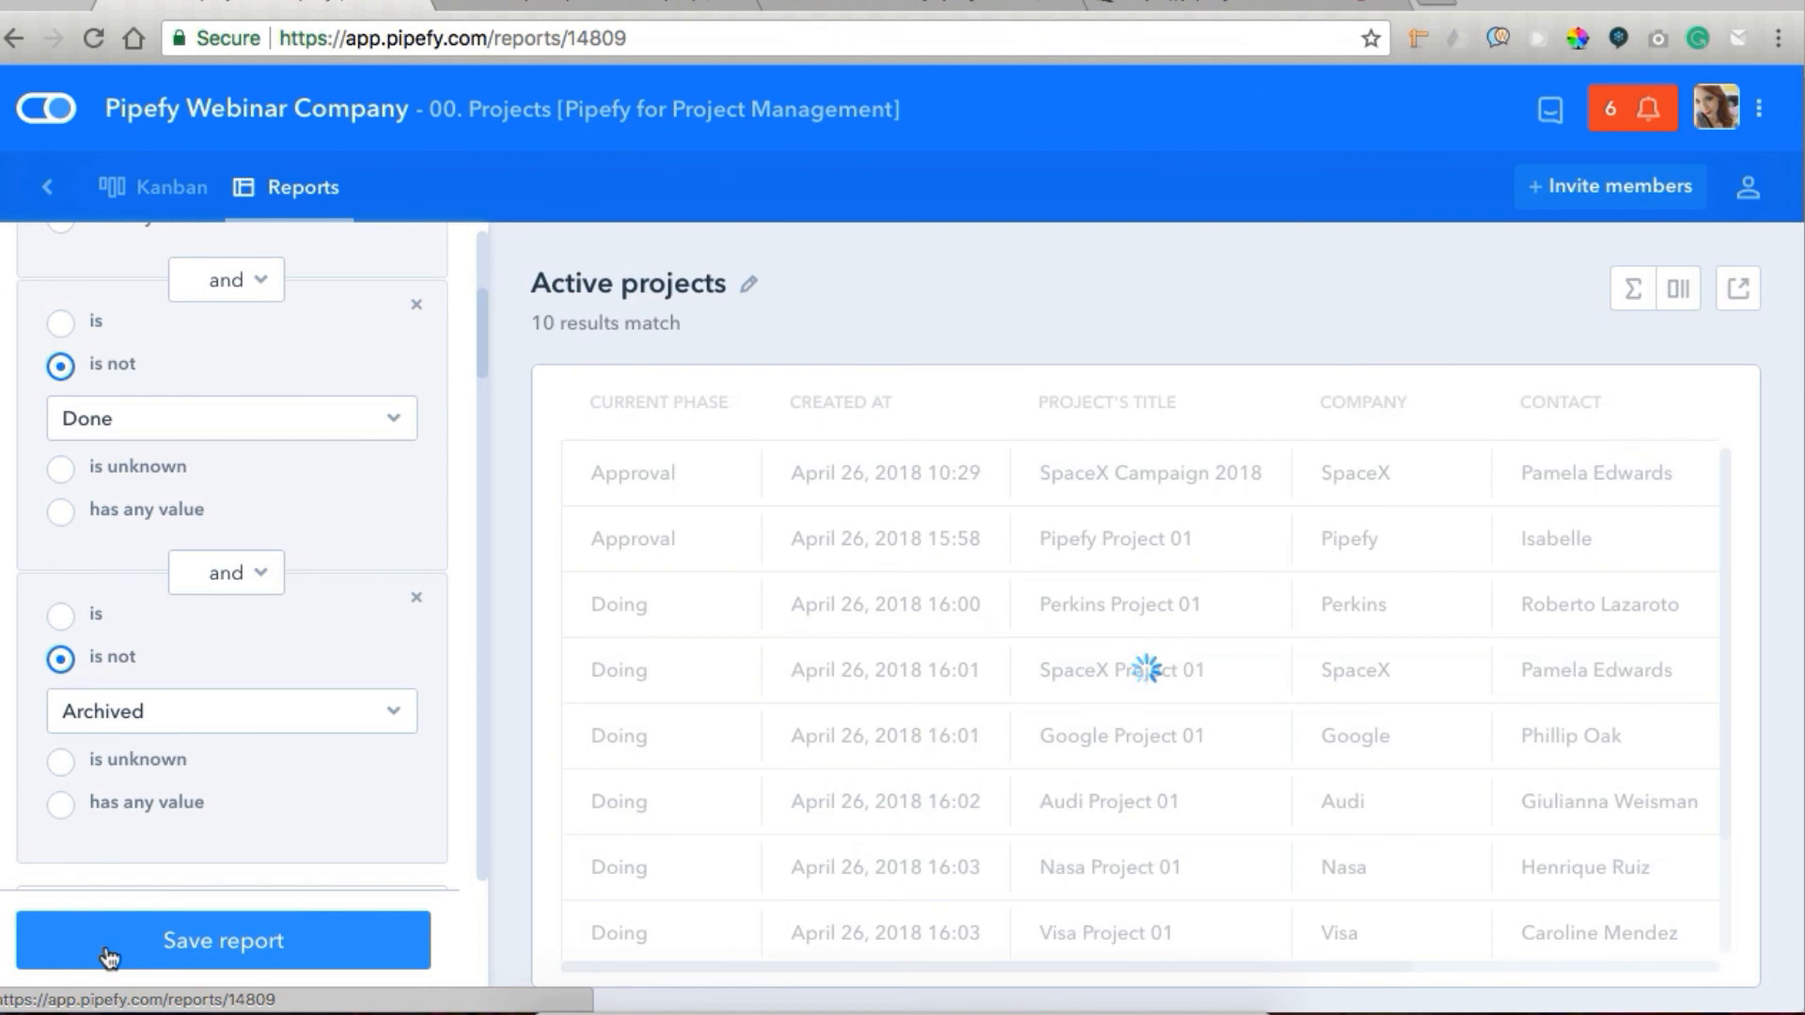
scroll(113, 733, "up", 5)
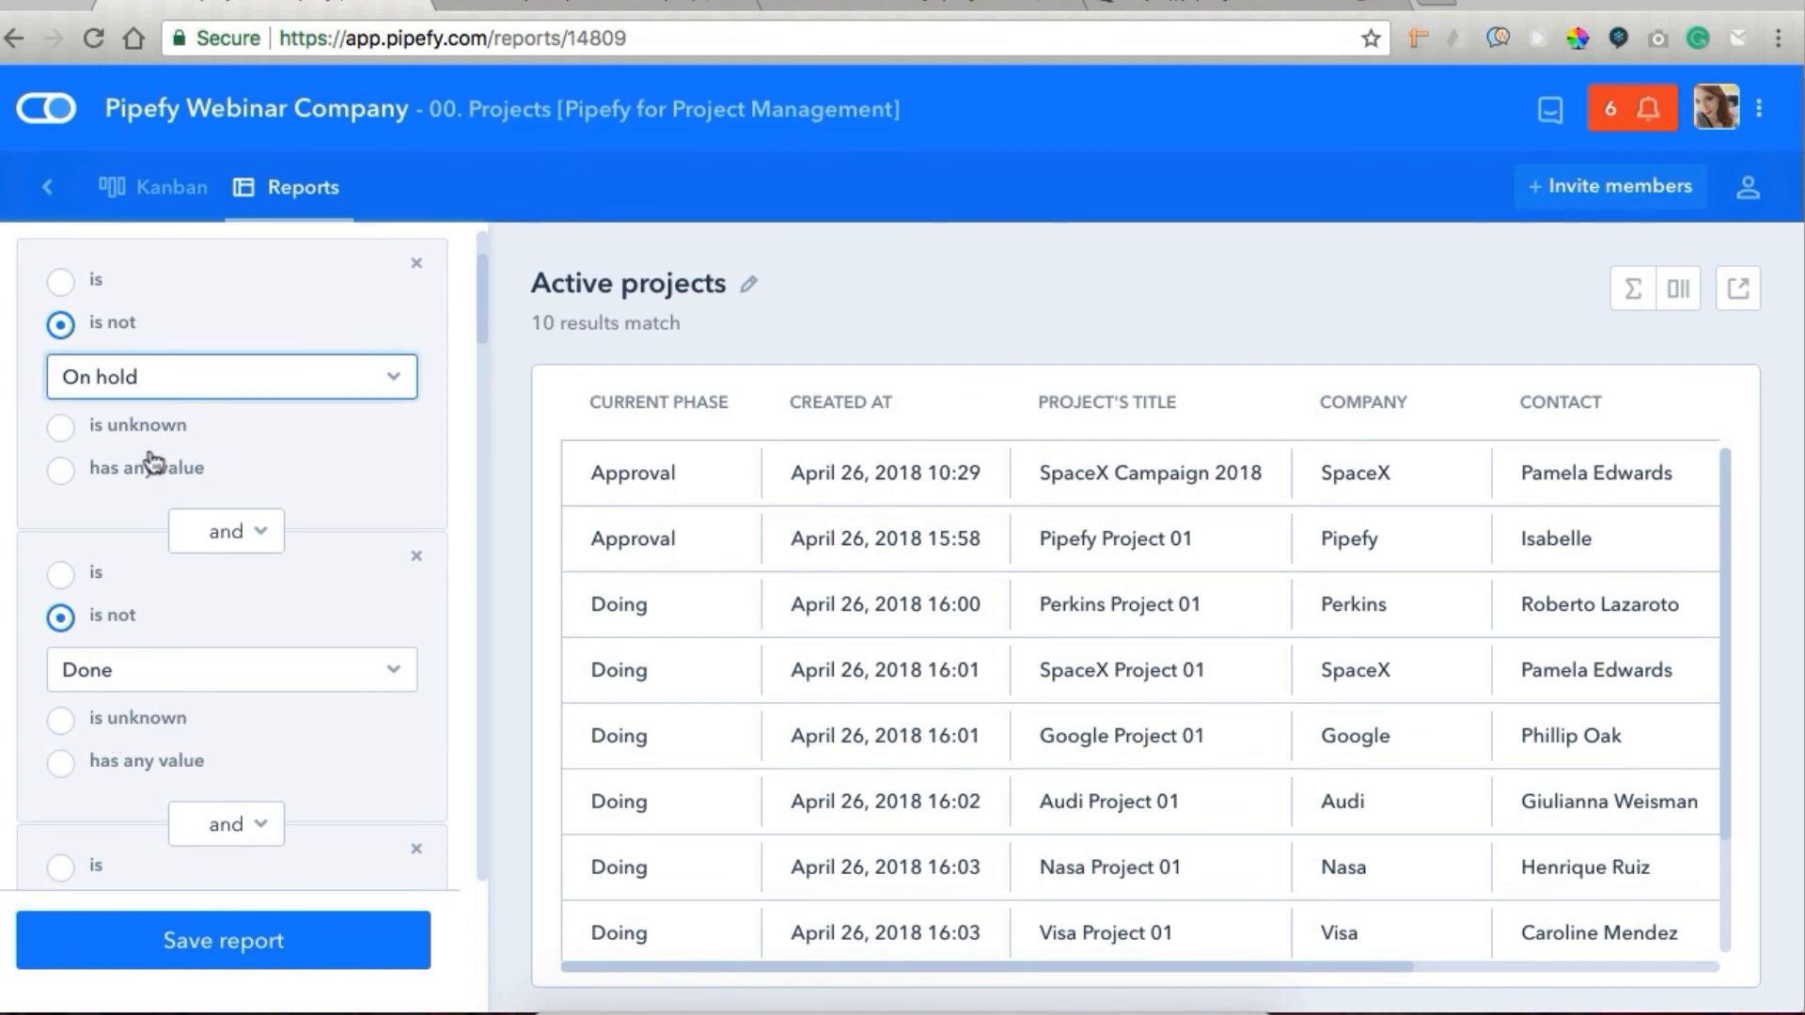
scroll(234, 725, "down", 3)
left_click(187, 975)
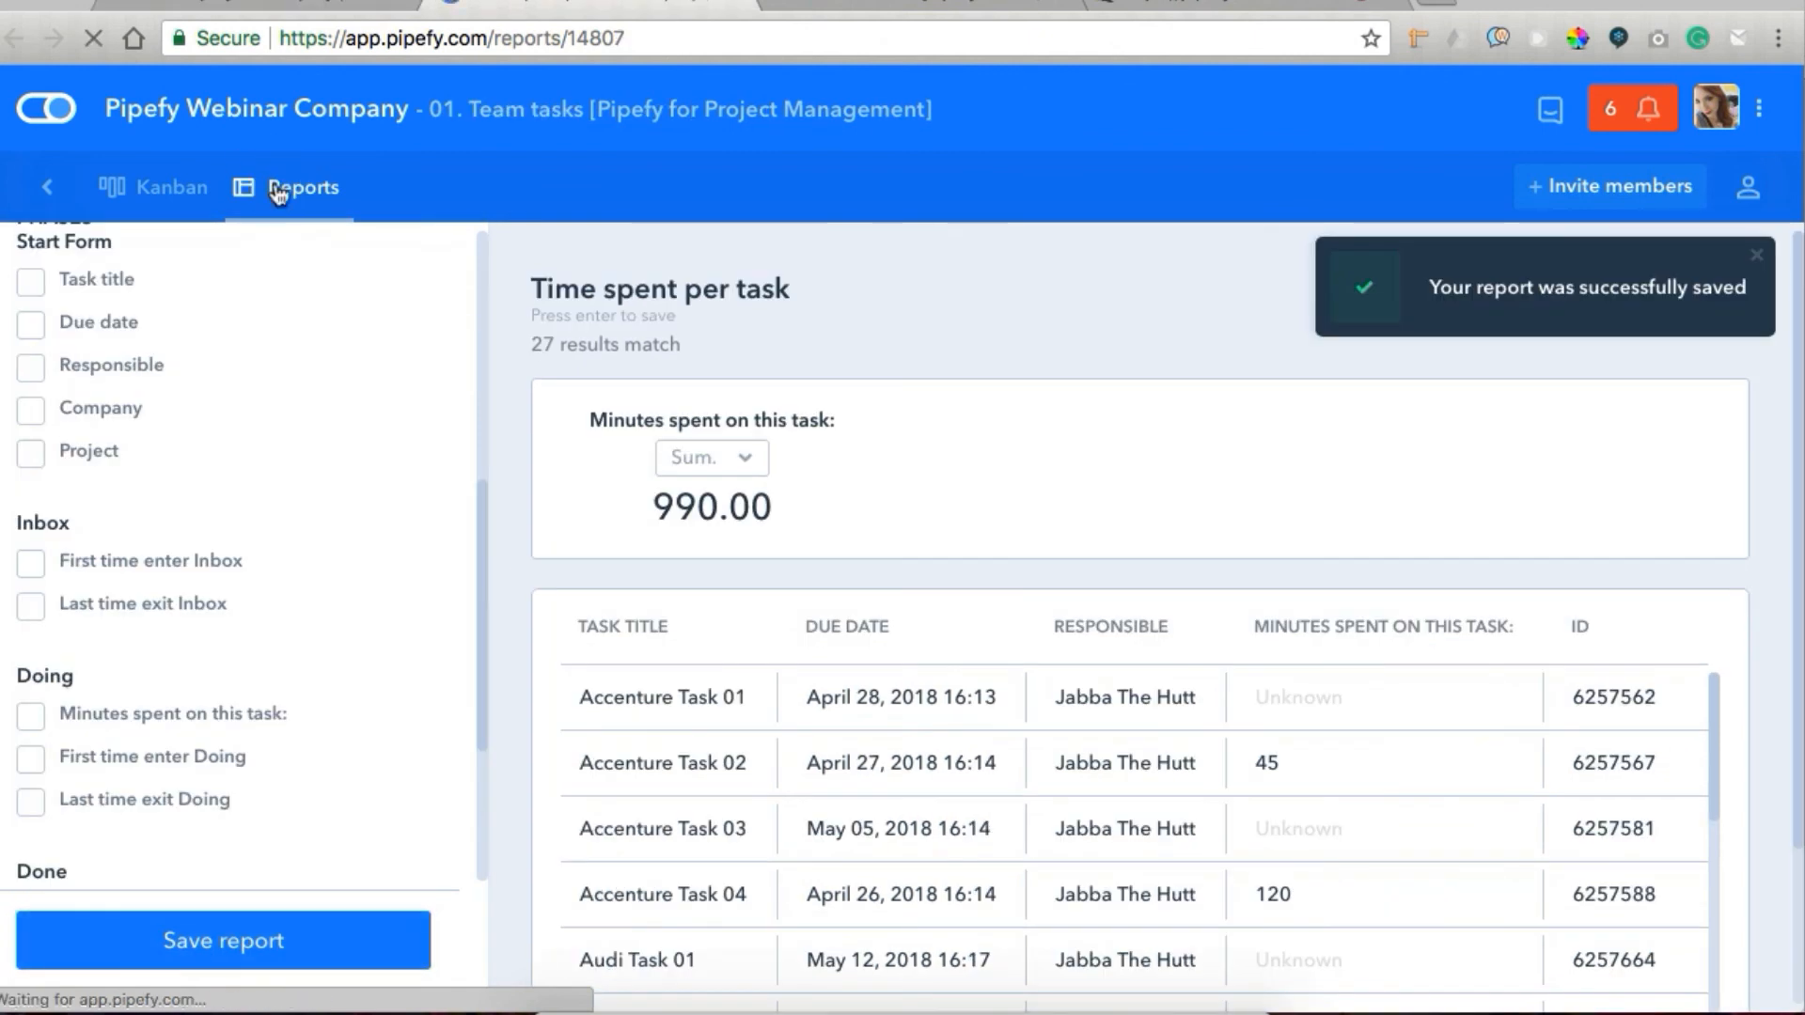
Open the Tasks Jabba report in the Team tasks pipe and examine its tasks and available columns.
left_click(276, 189)
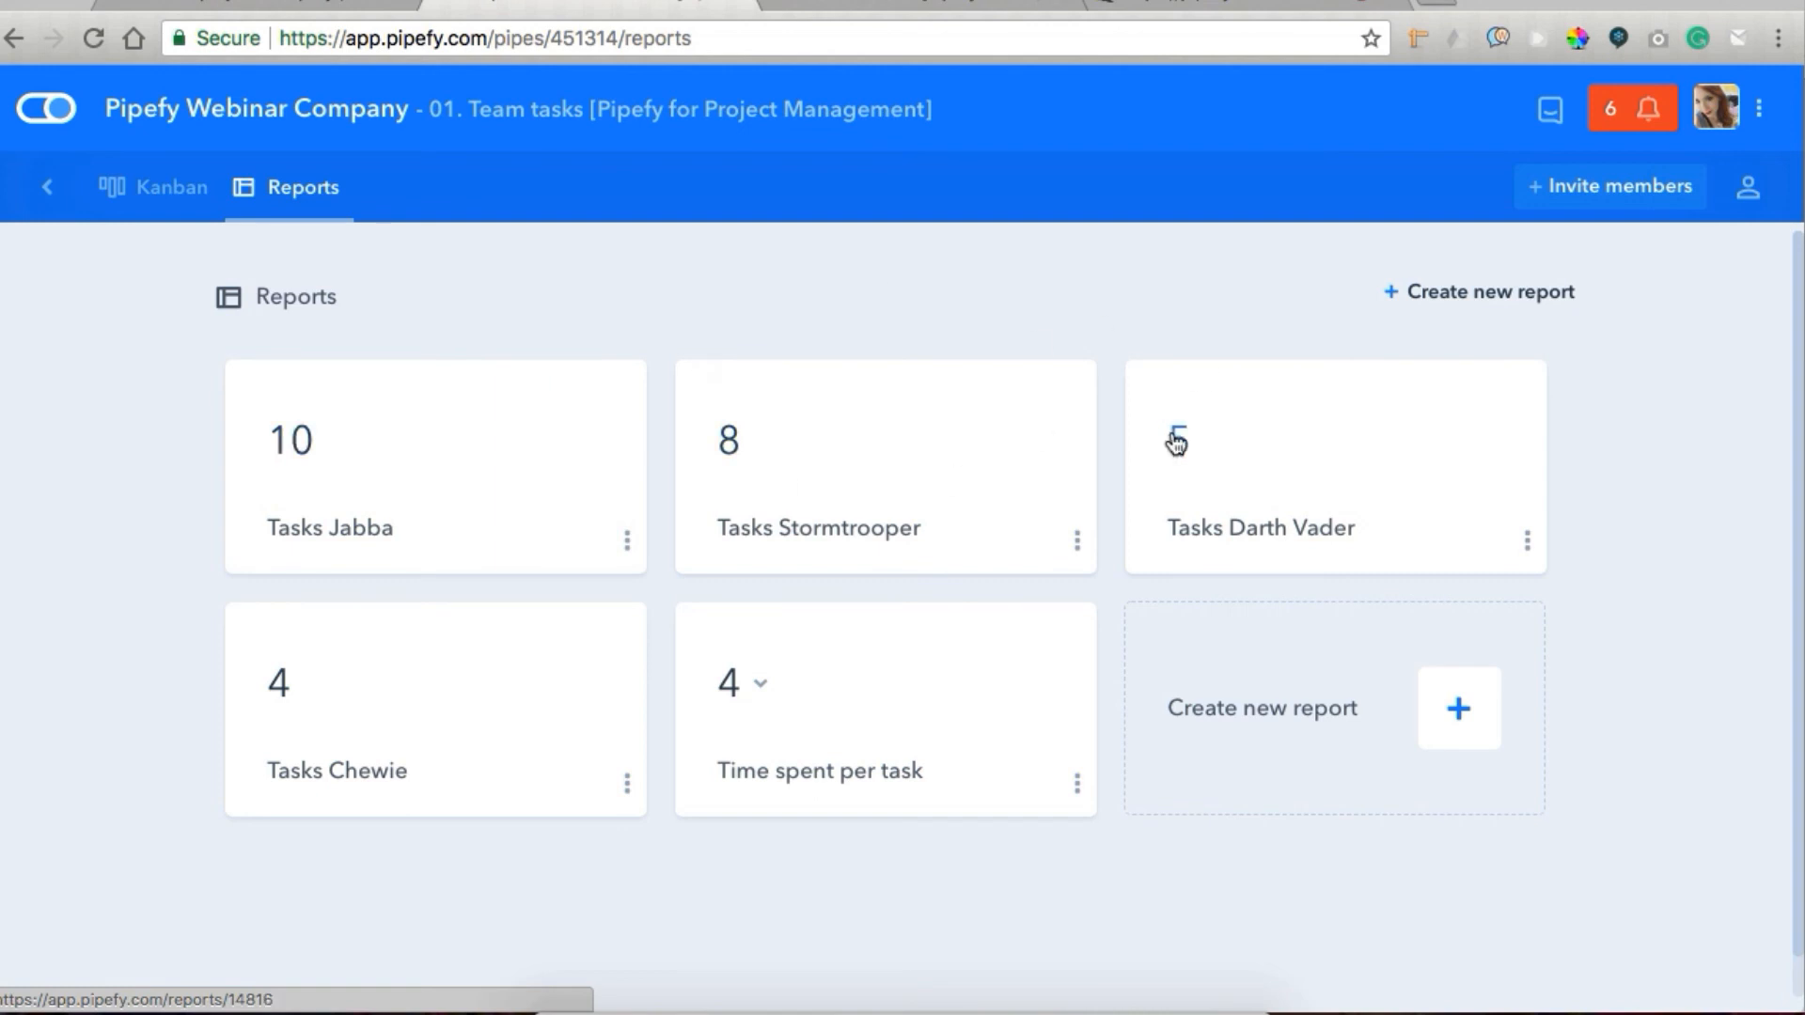
left_click(433, 511)
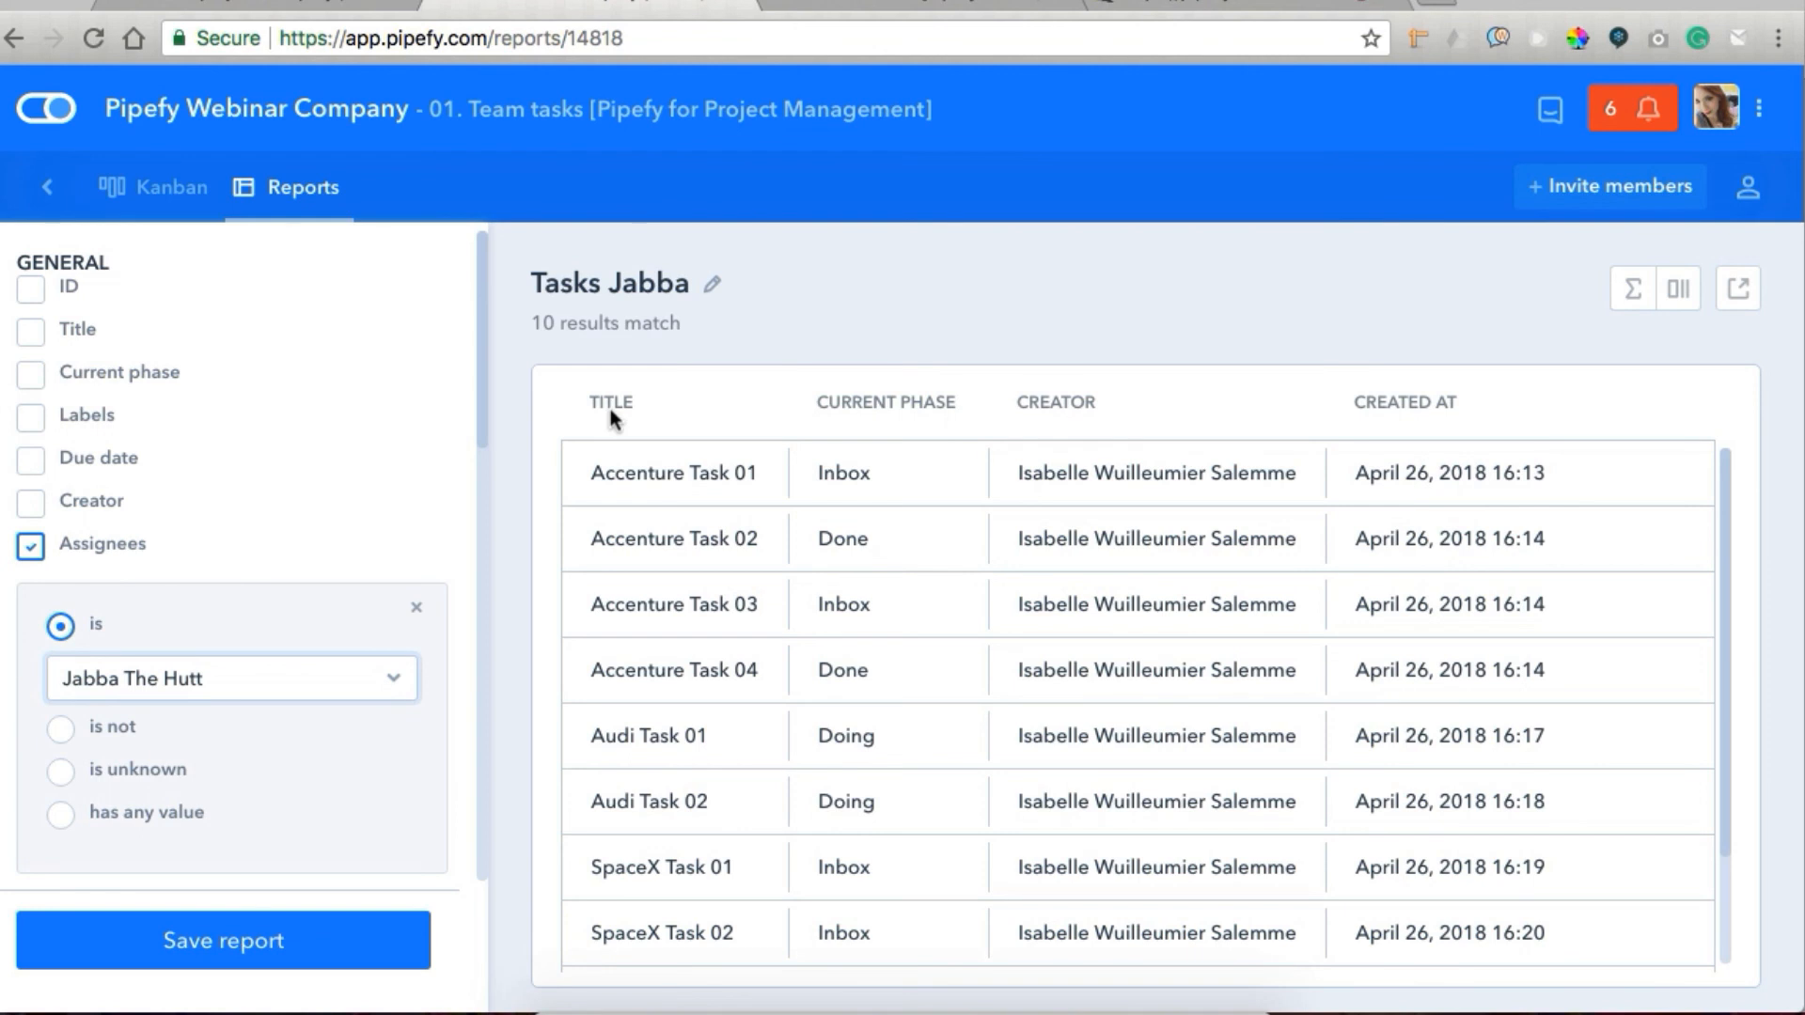
scroll(719, 537, "down", 2)
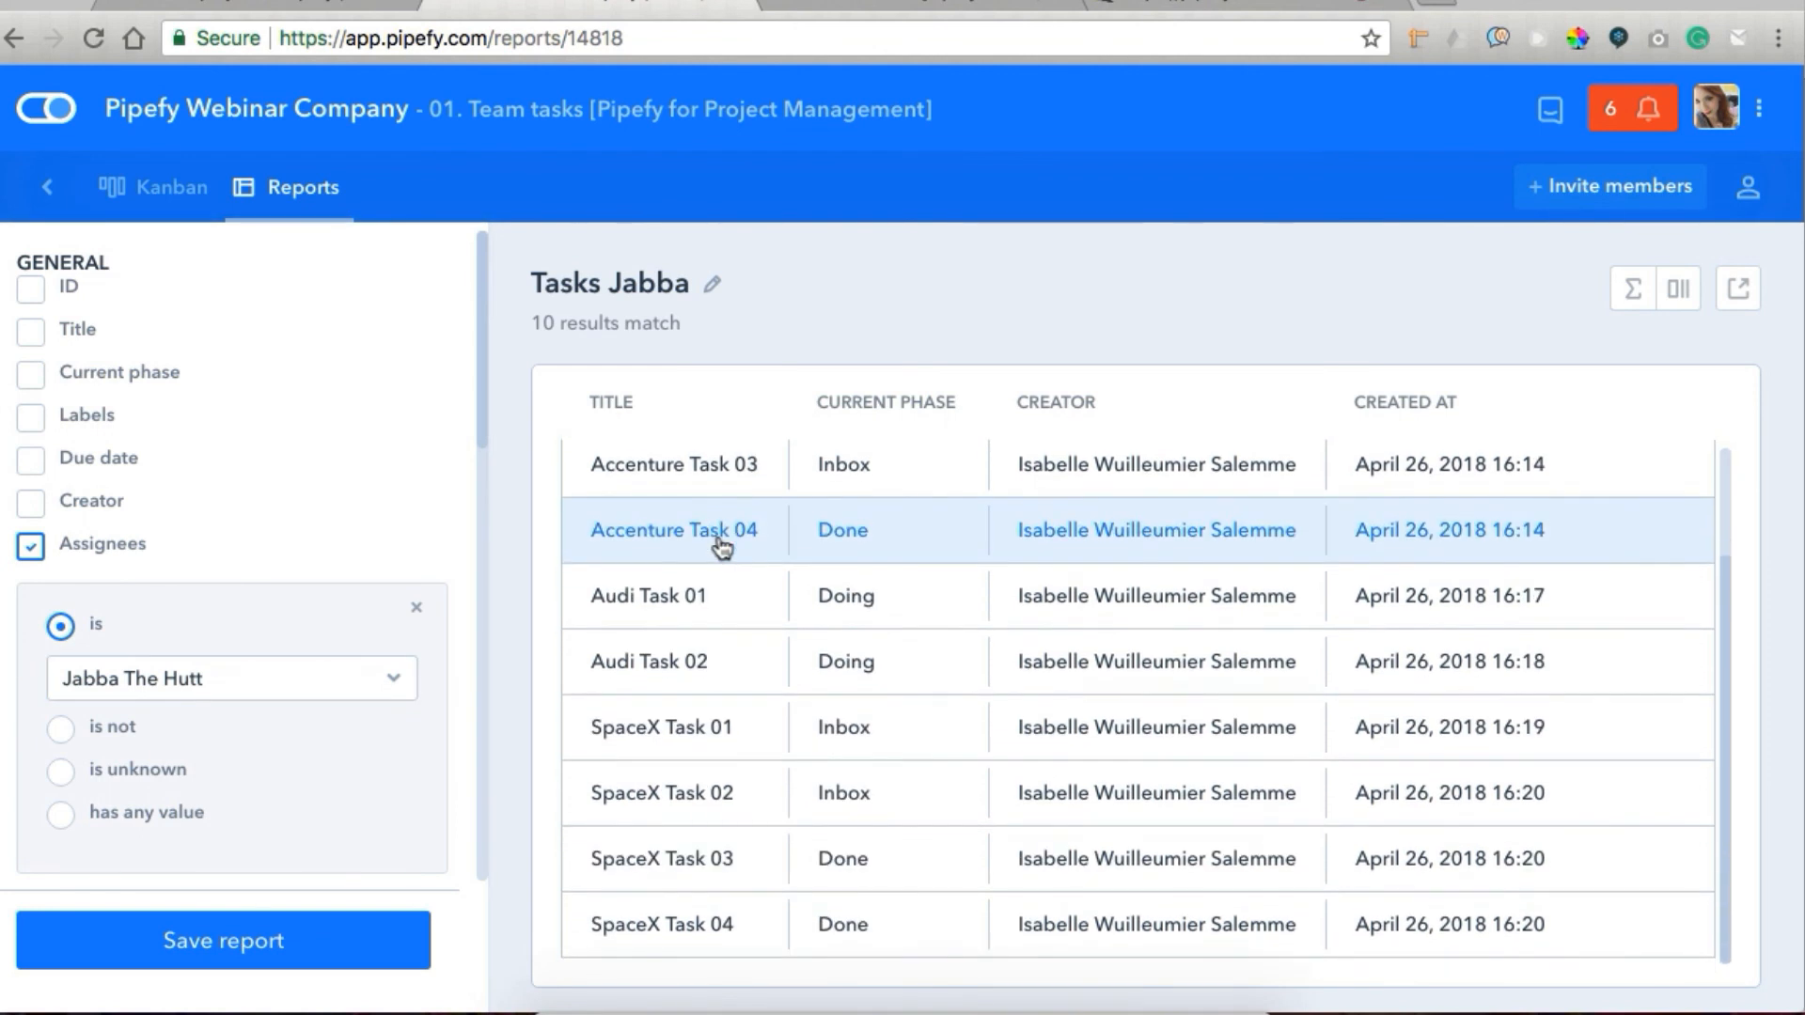
scroll(720, 541, "up", 2)
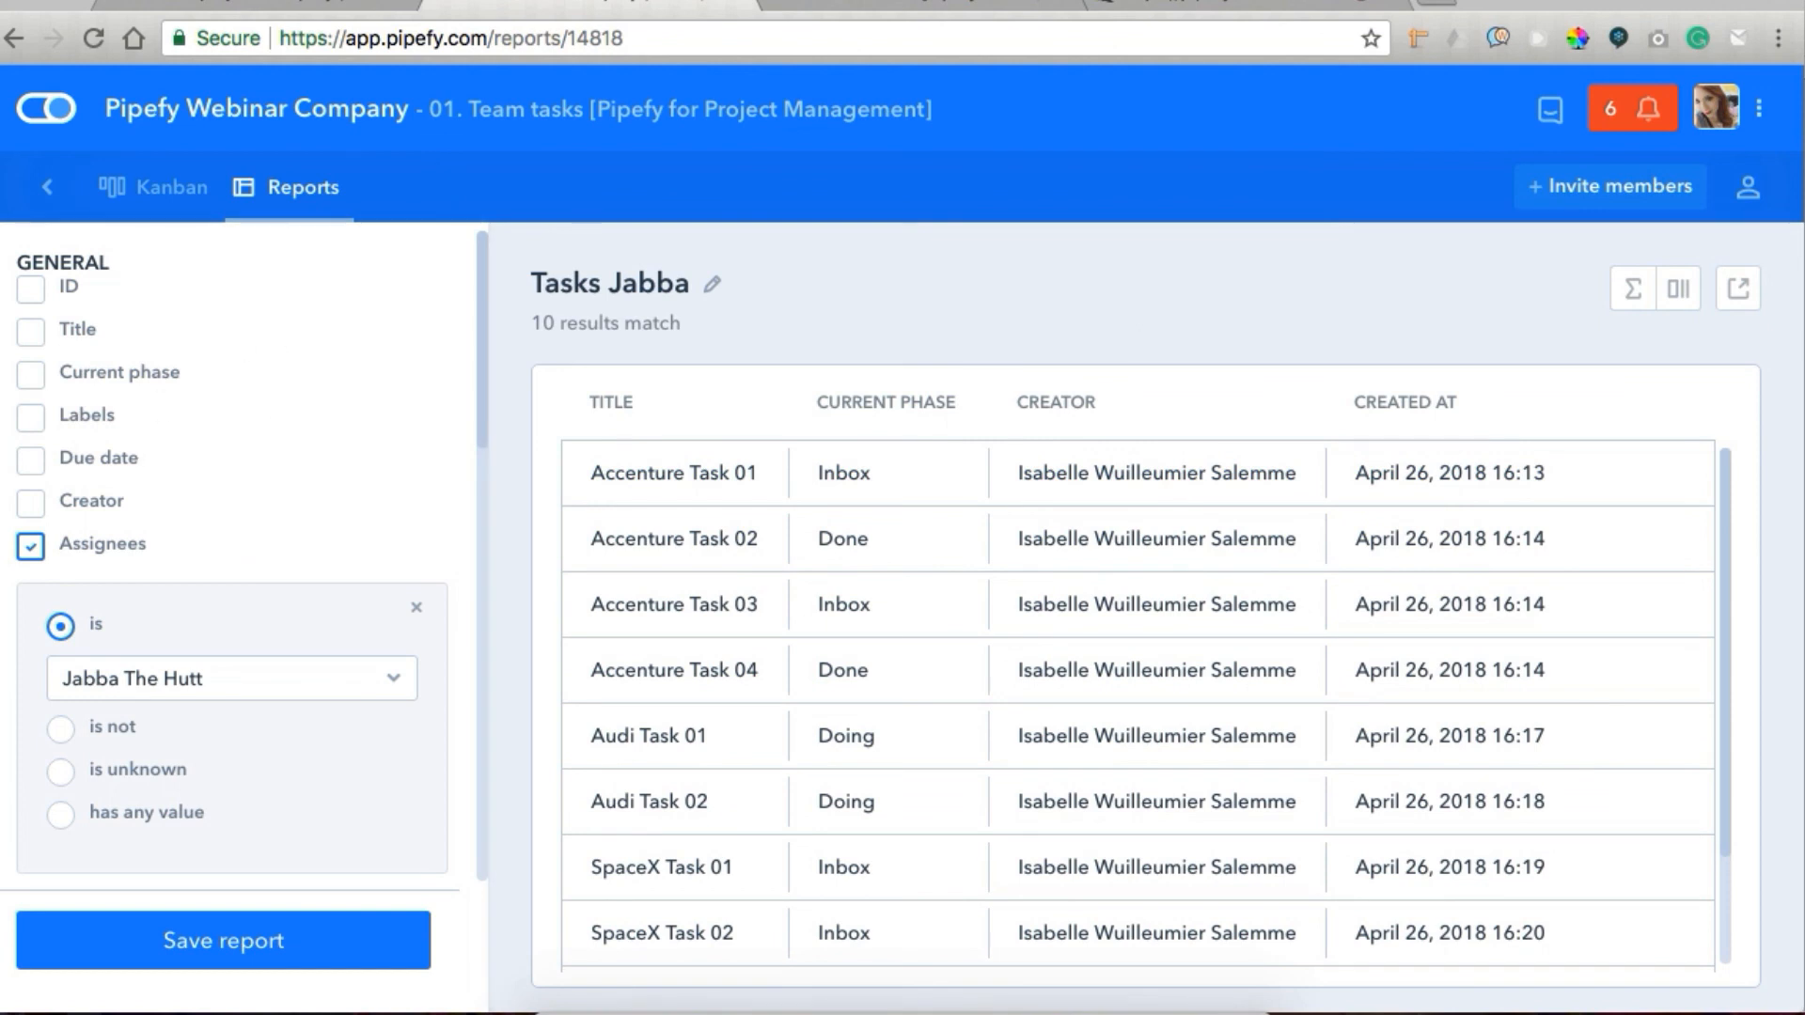
left_click(1685, 297)
scroll(1483, 695, "down", 10)
scroll(1483, 686, "up", 15)
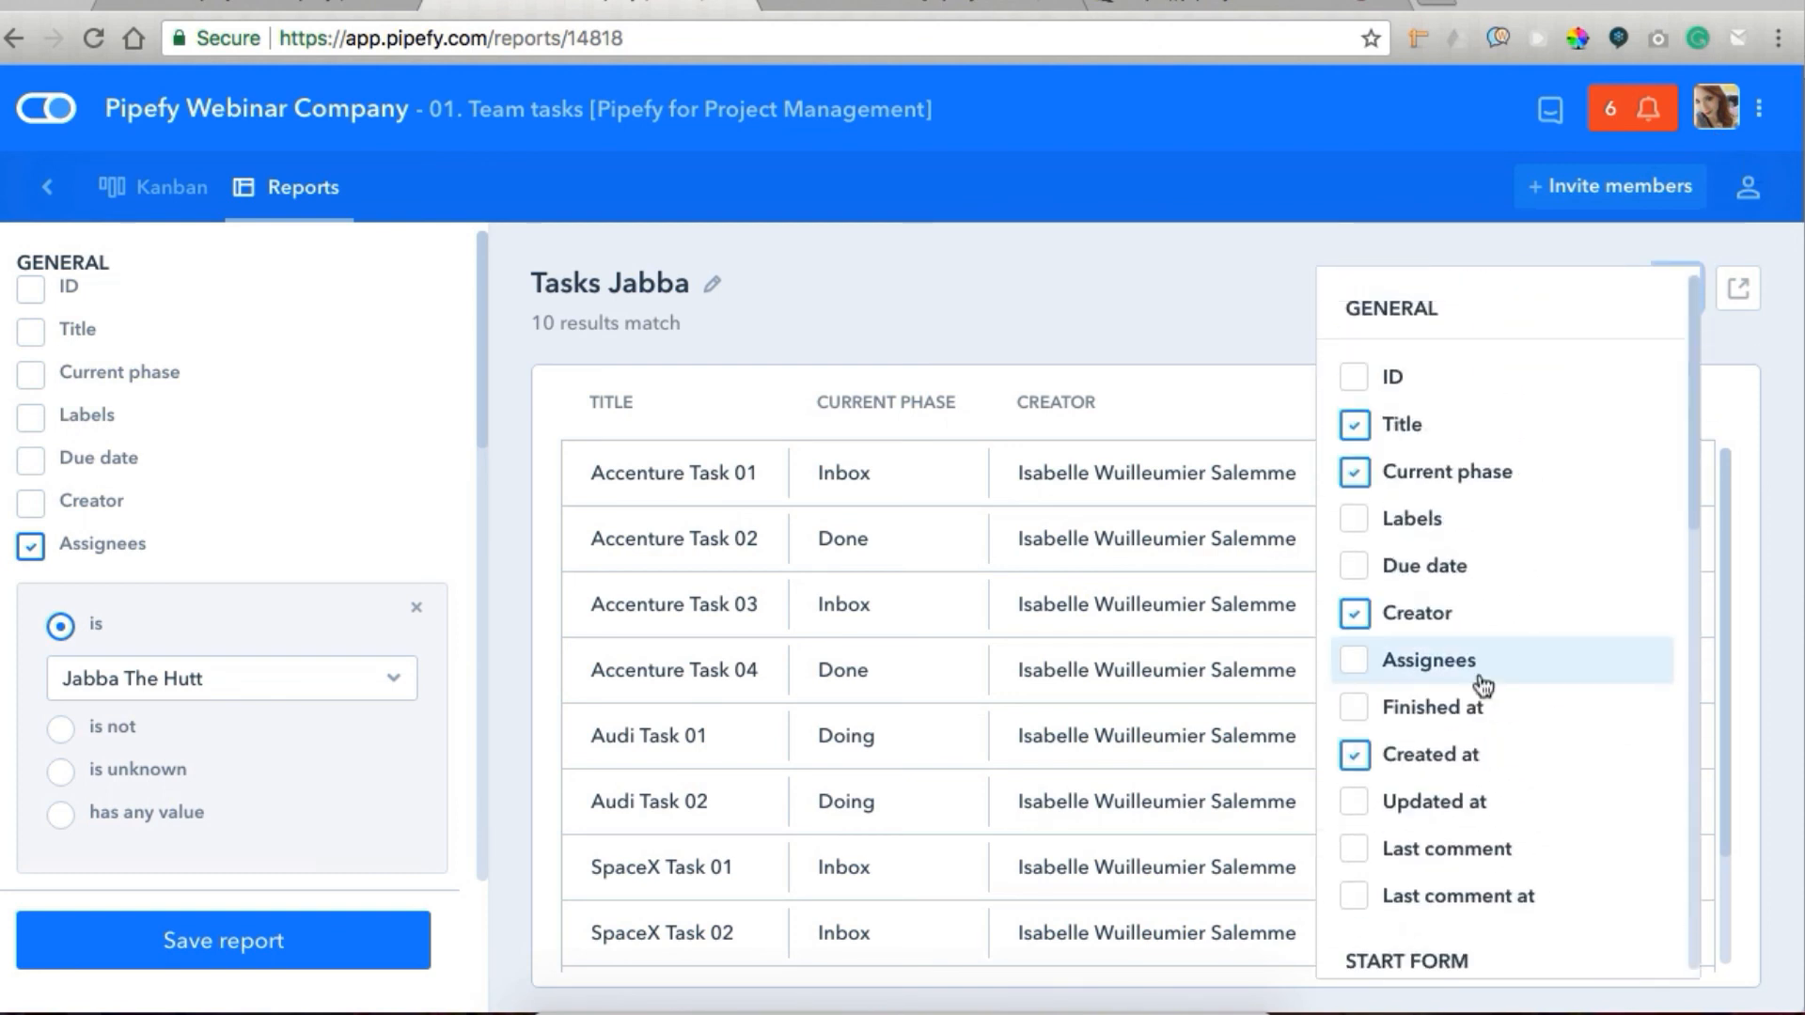
left_click(1081, 309)
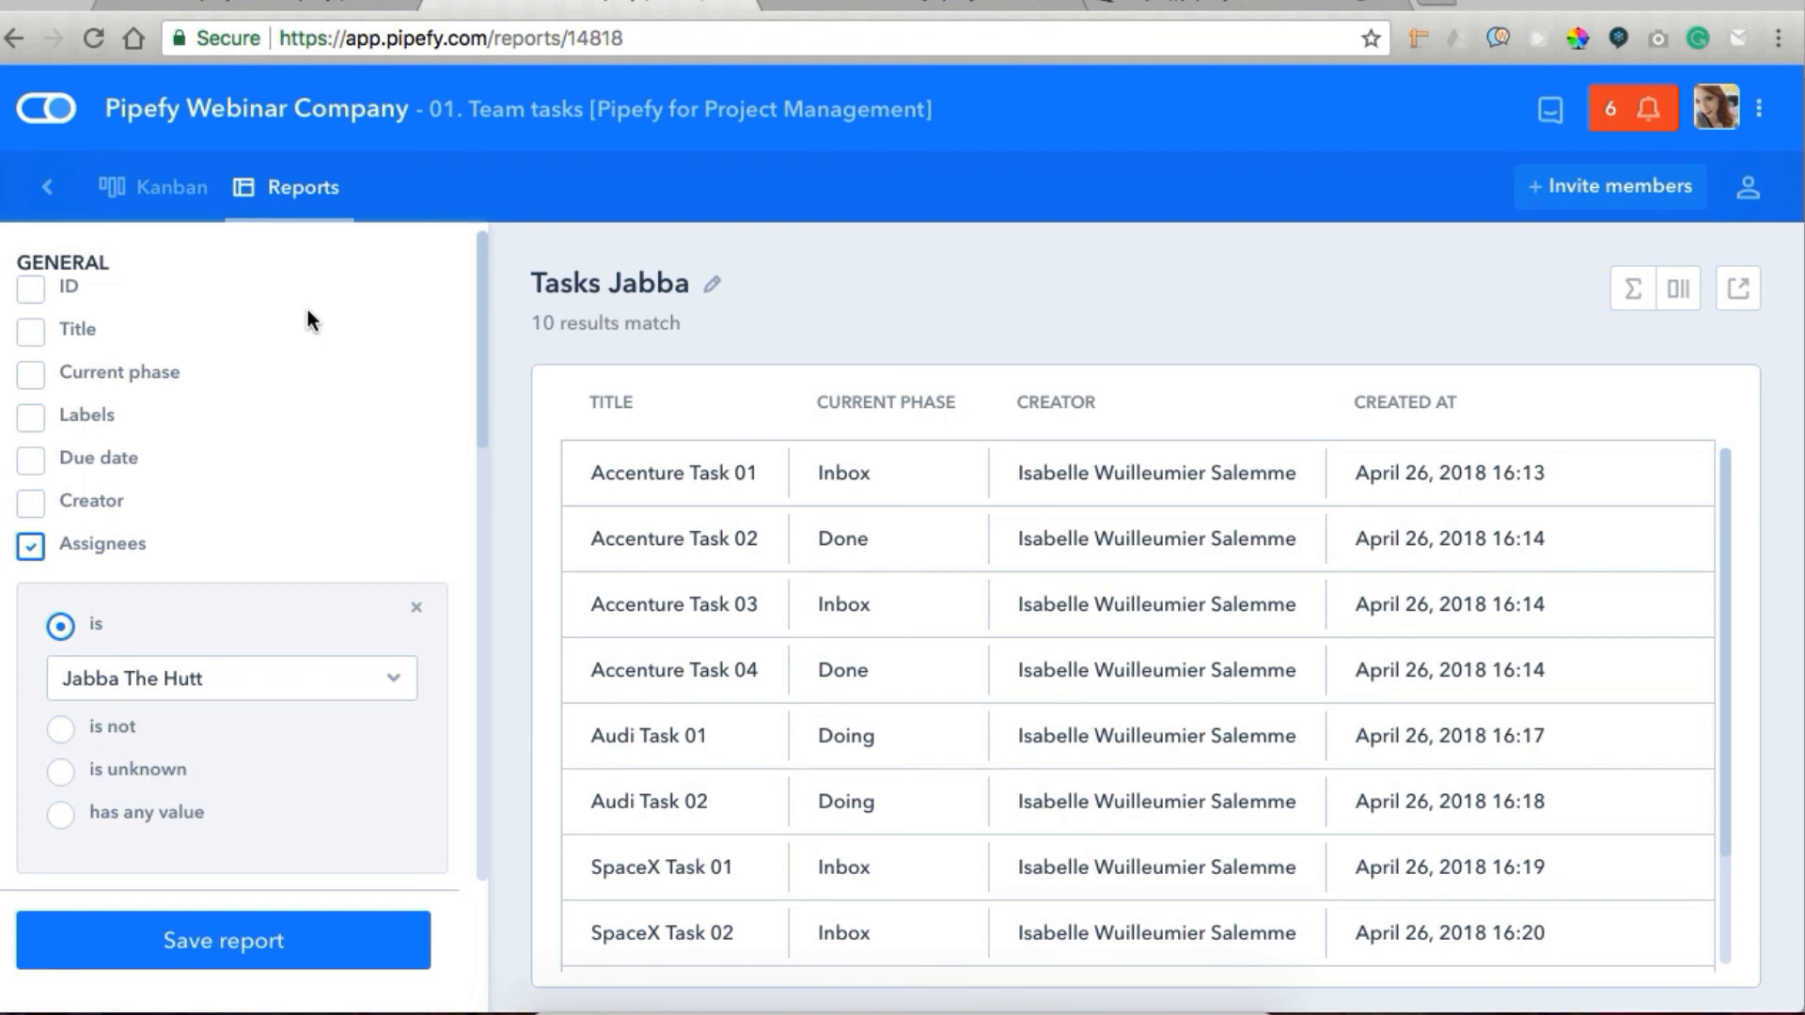
Filter the Tasks Jabba report to companies containing "accenture" and view the report's export options.
scroll(282, 511, "down", 10)
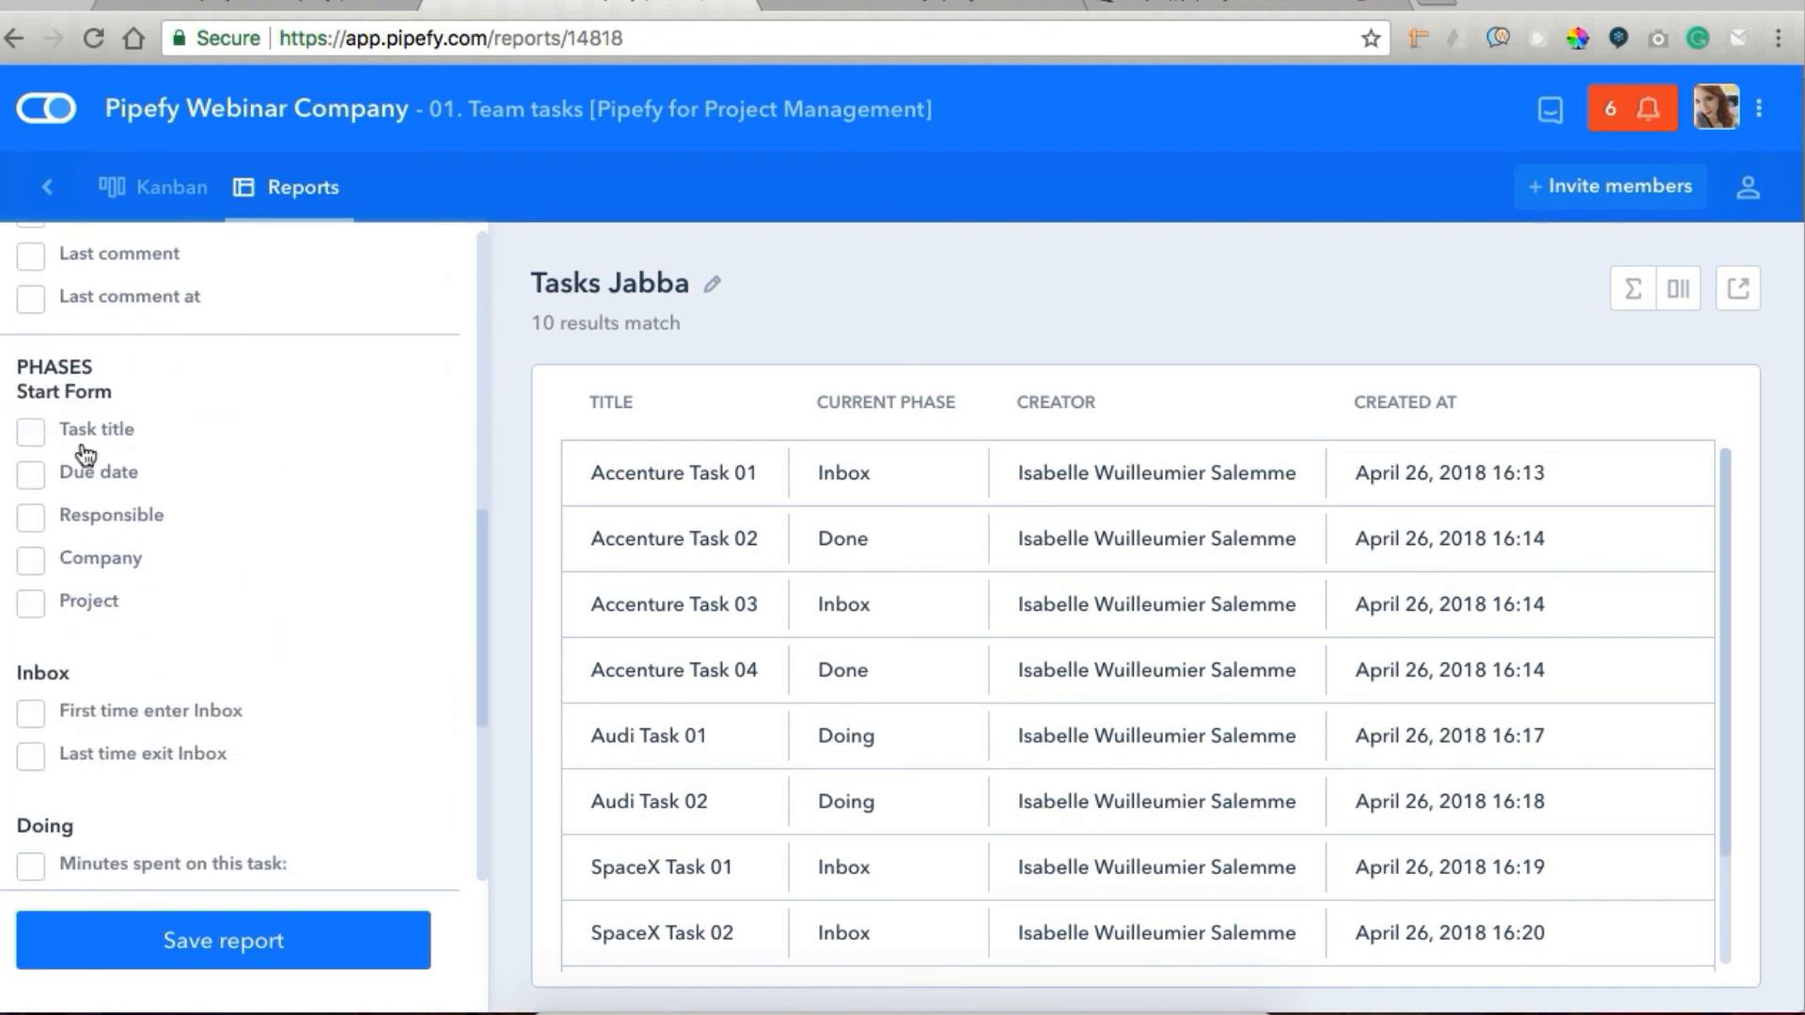
left_click(42, 562)
left_click(122, 682)
type("accenture")
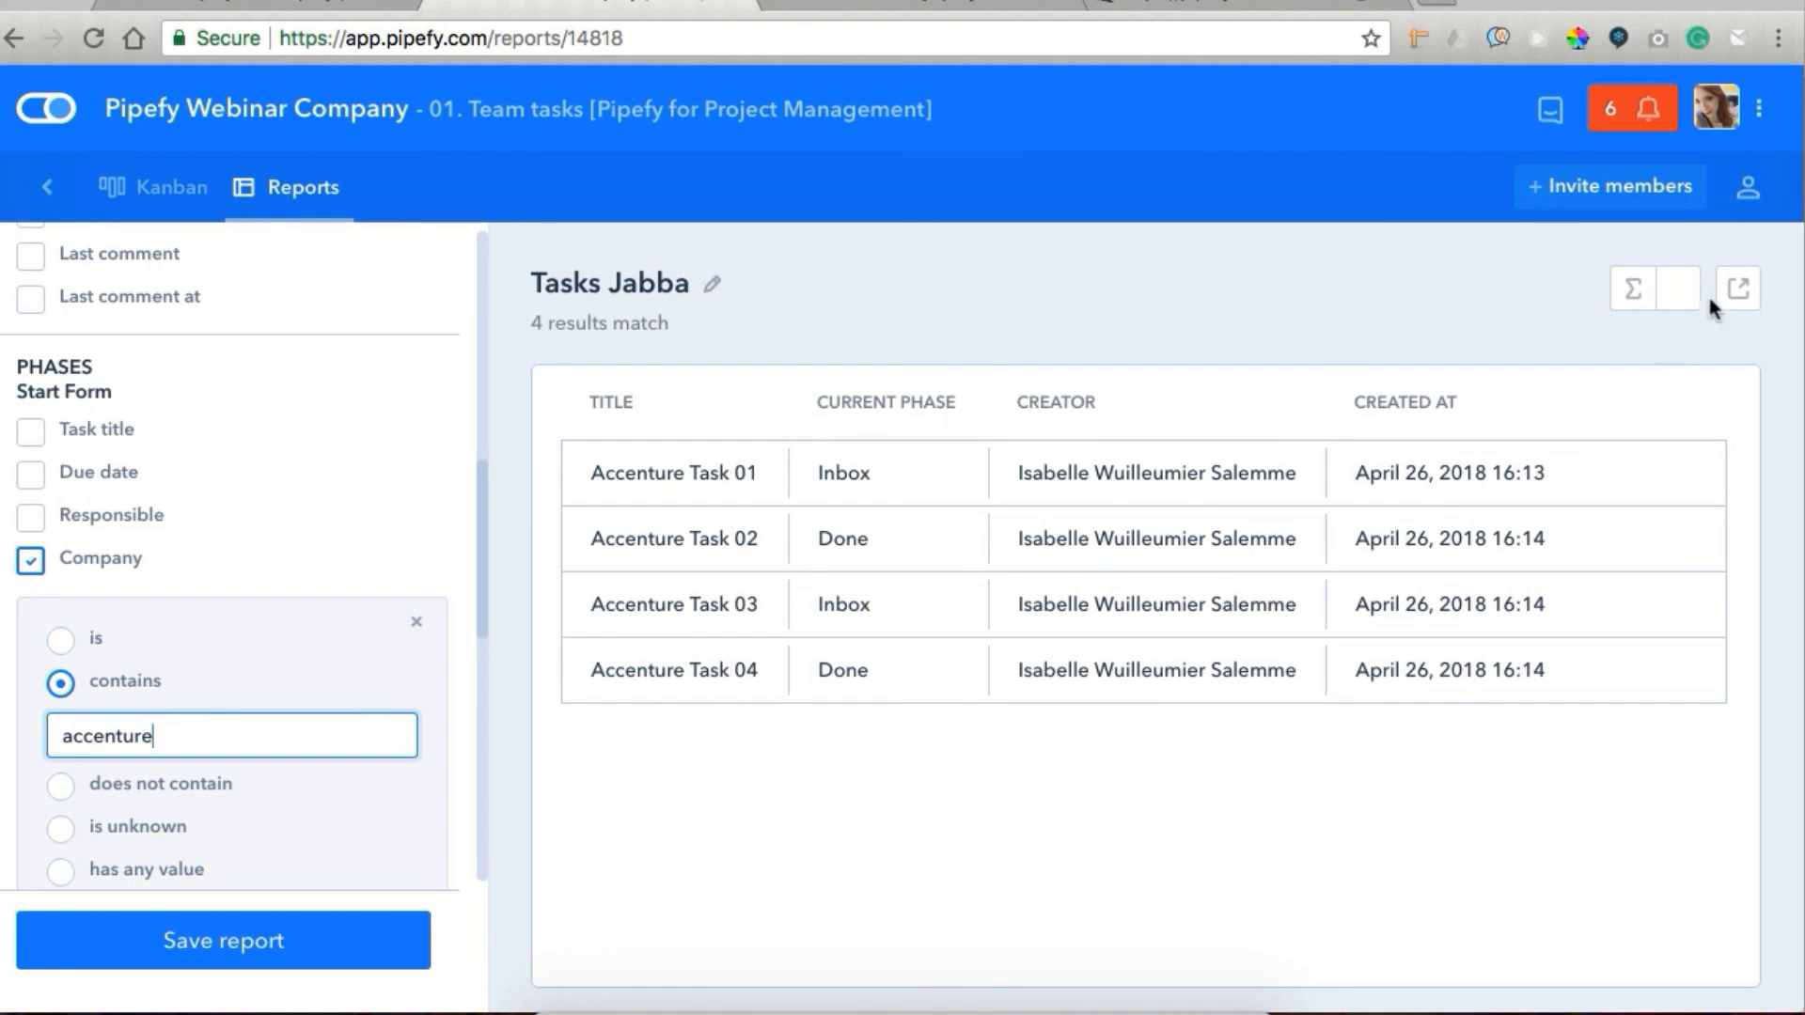
left_click(1738, 289)
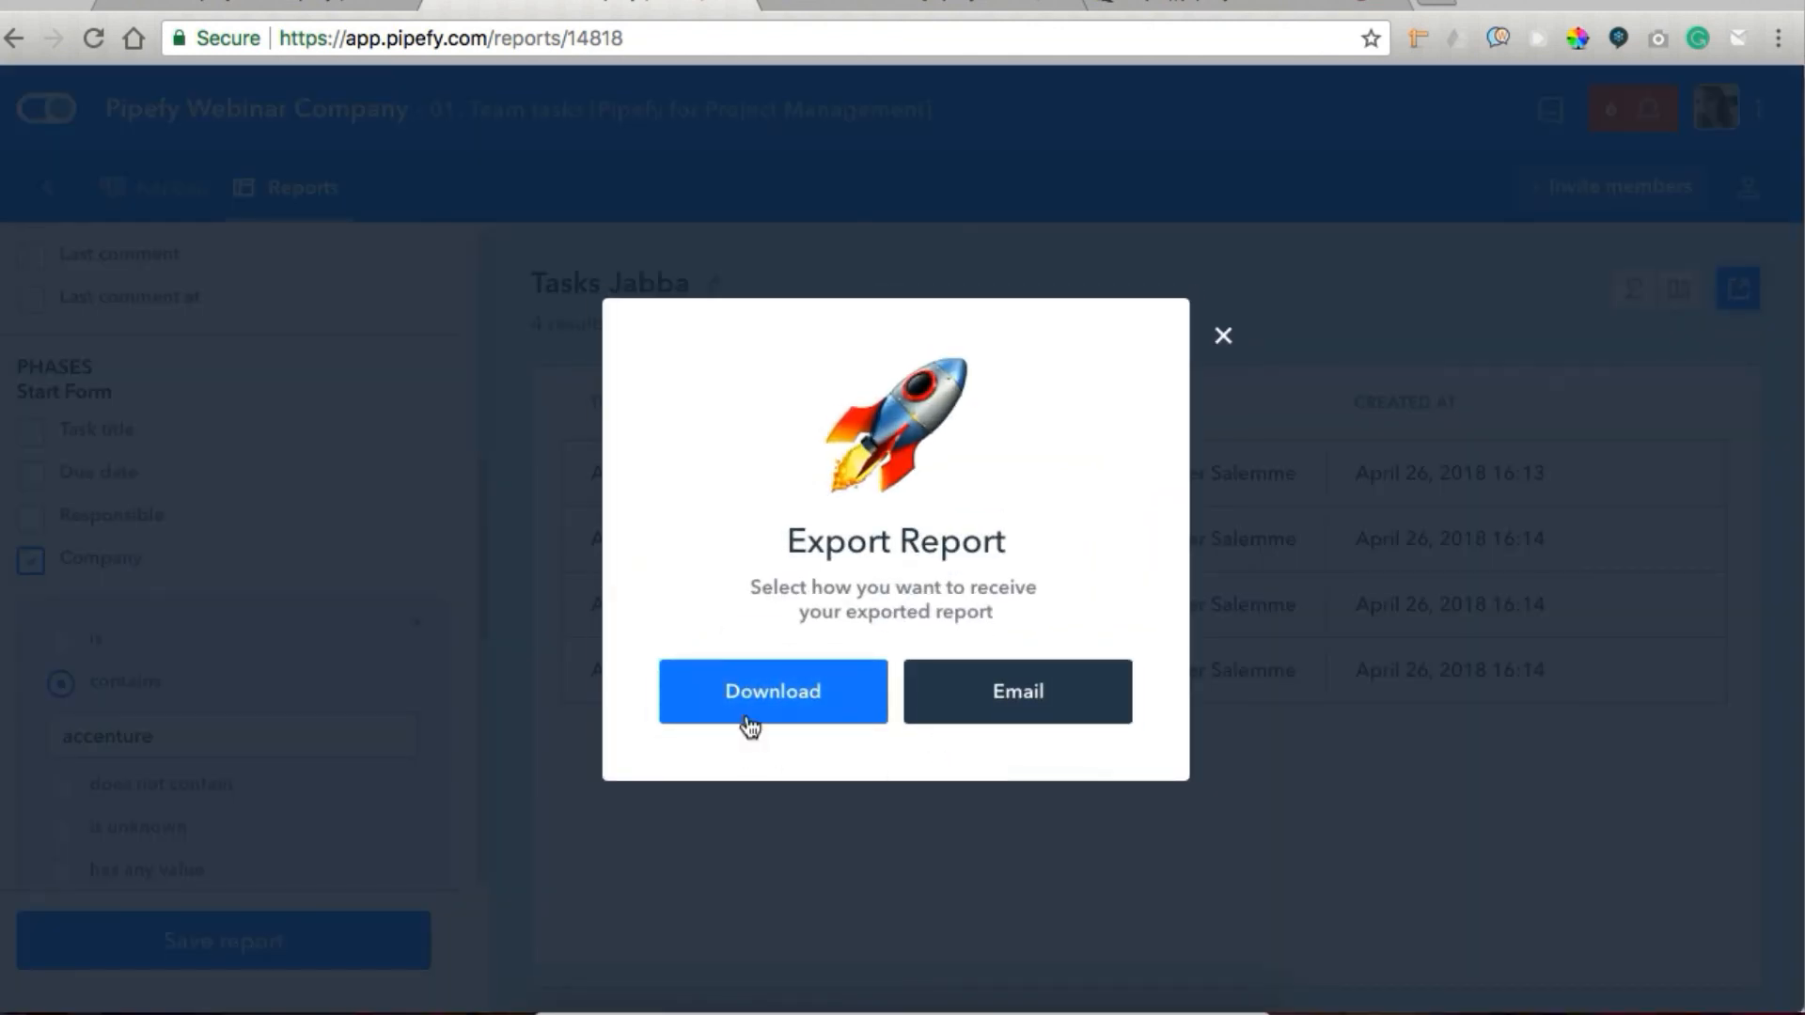
left_click(1226, 336)
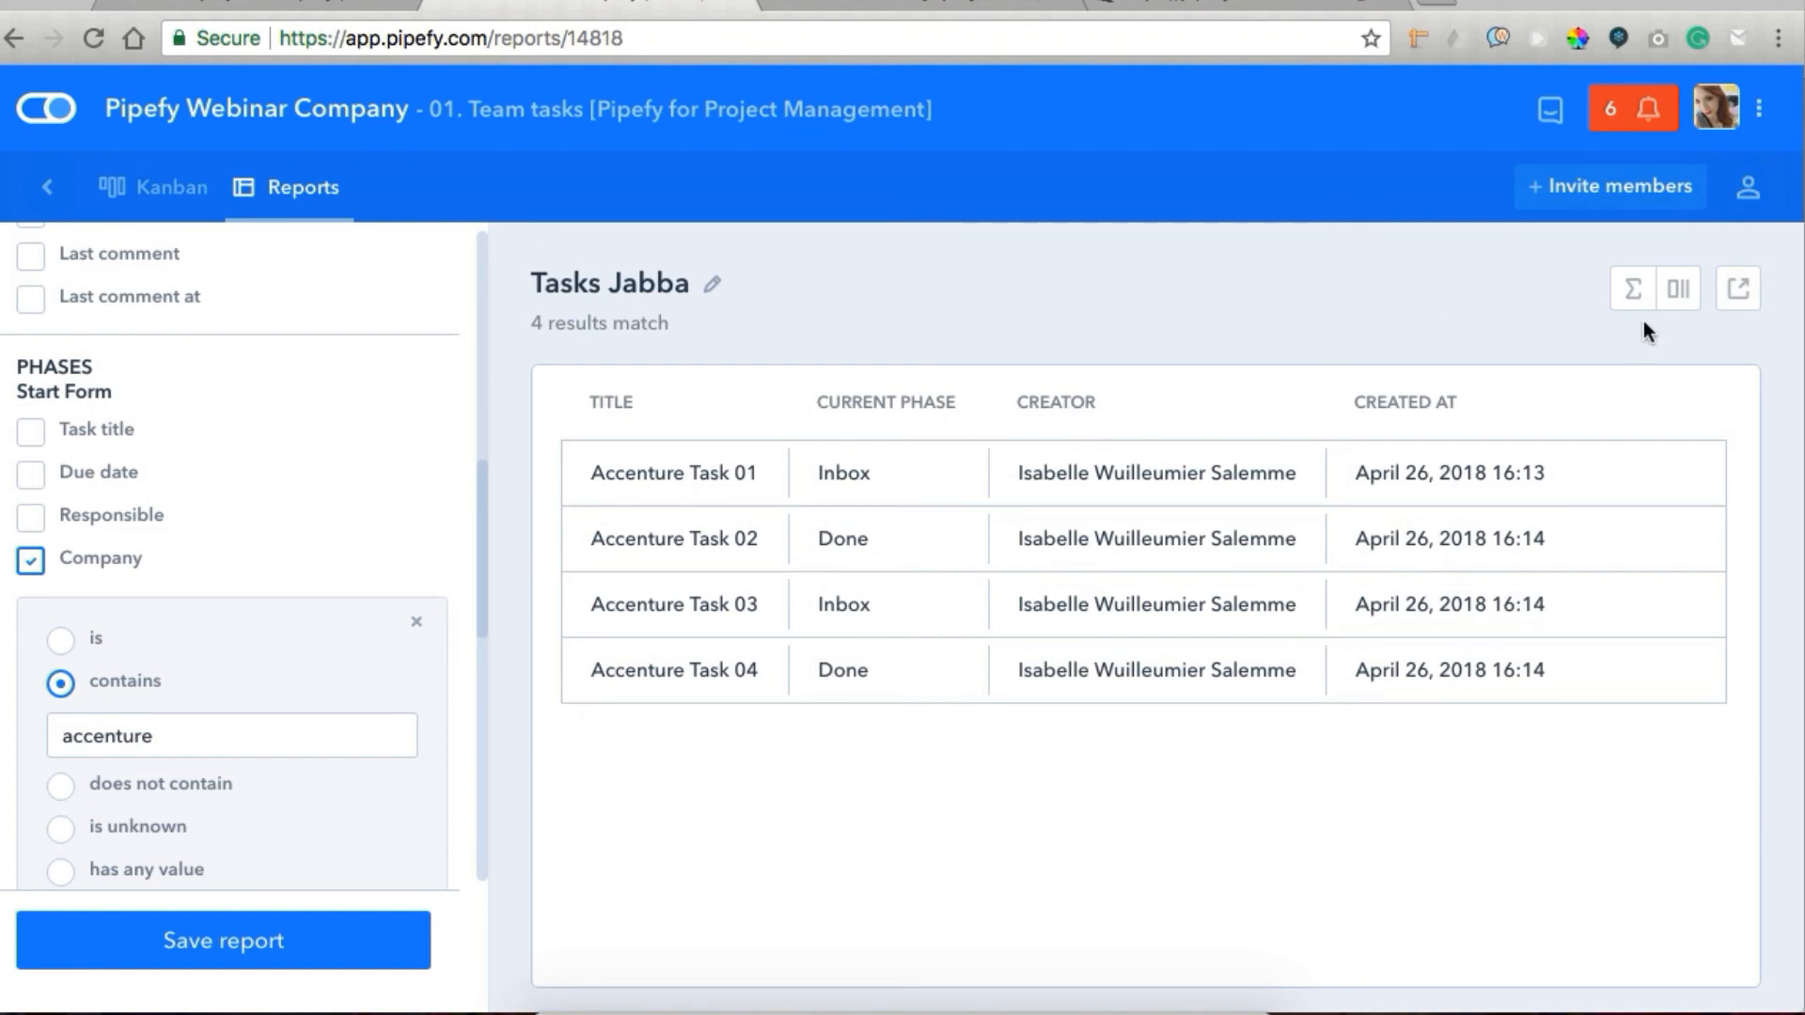
Add the Doing phase's Minutes spent on this task column to the Tasks Jabba report.
left_click(1680, 292)
scroll(1555, 605, "down", 7)
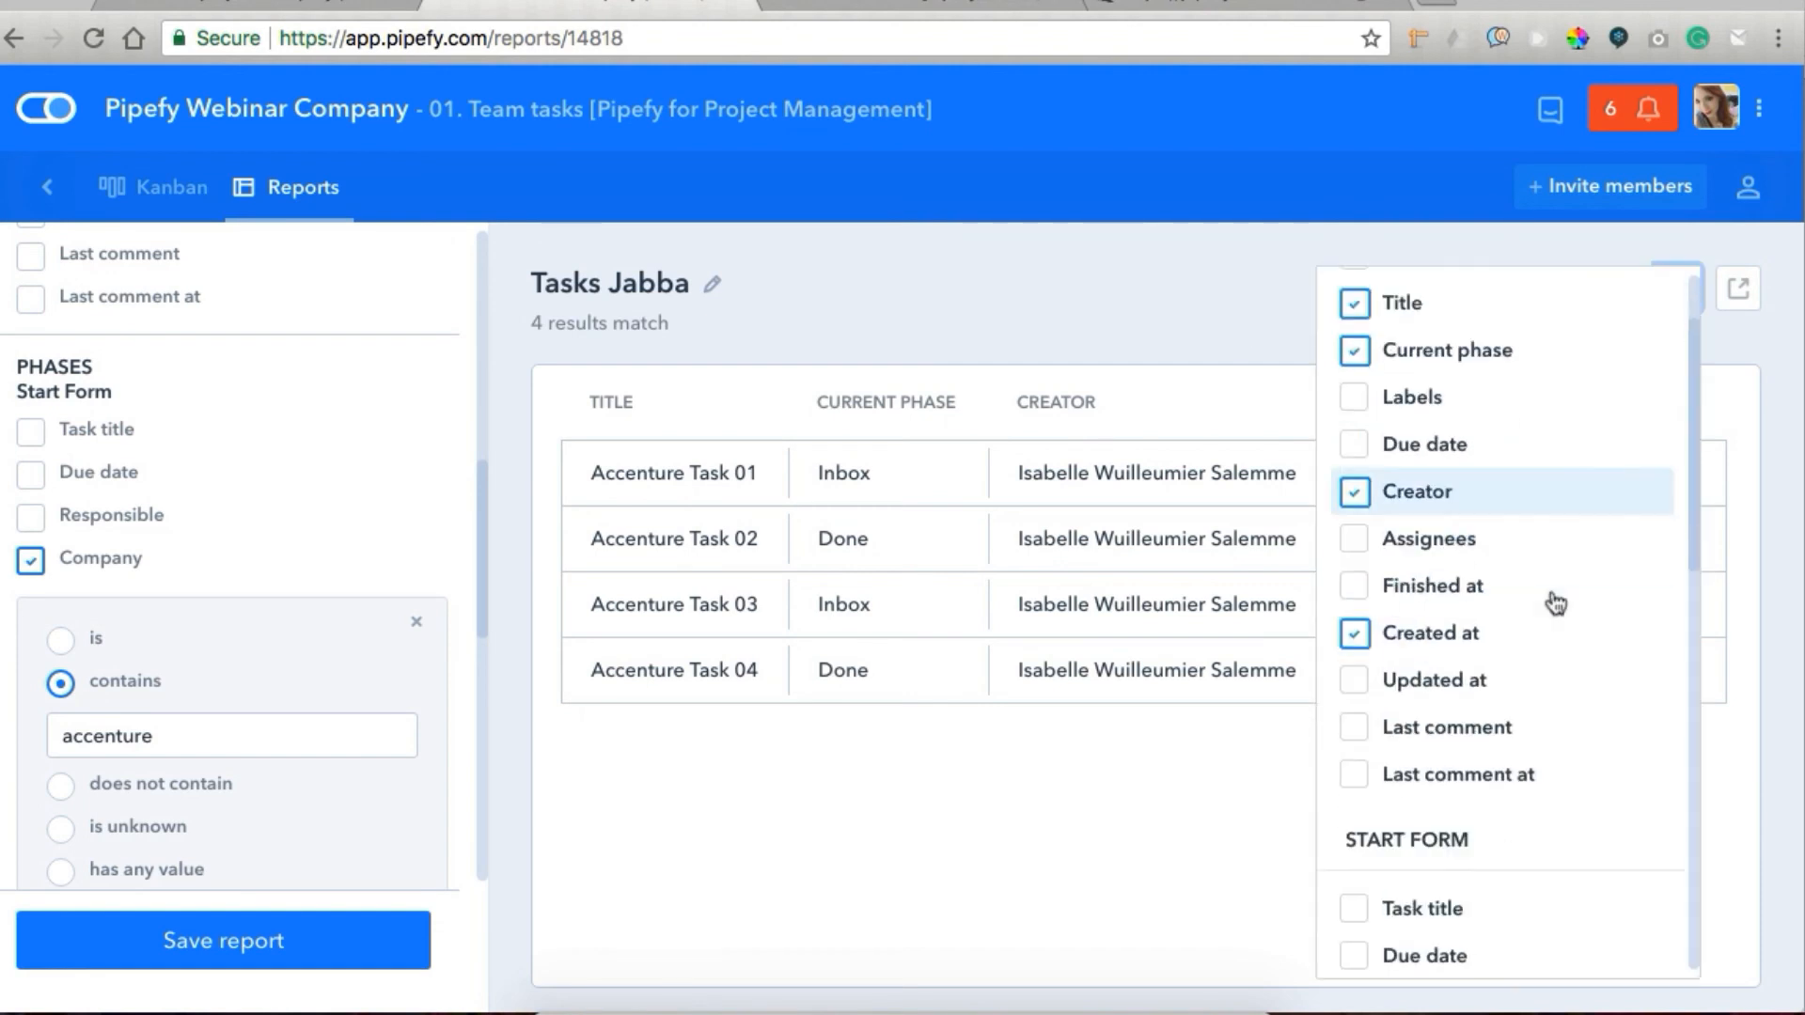
scroll(1555, 605, "down", 3)
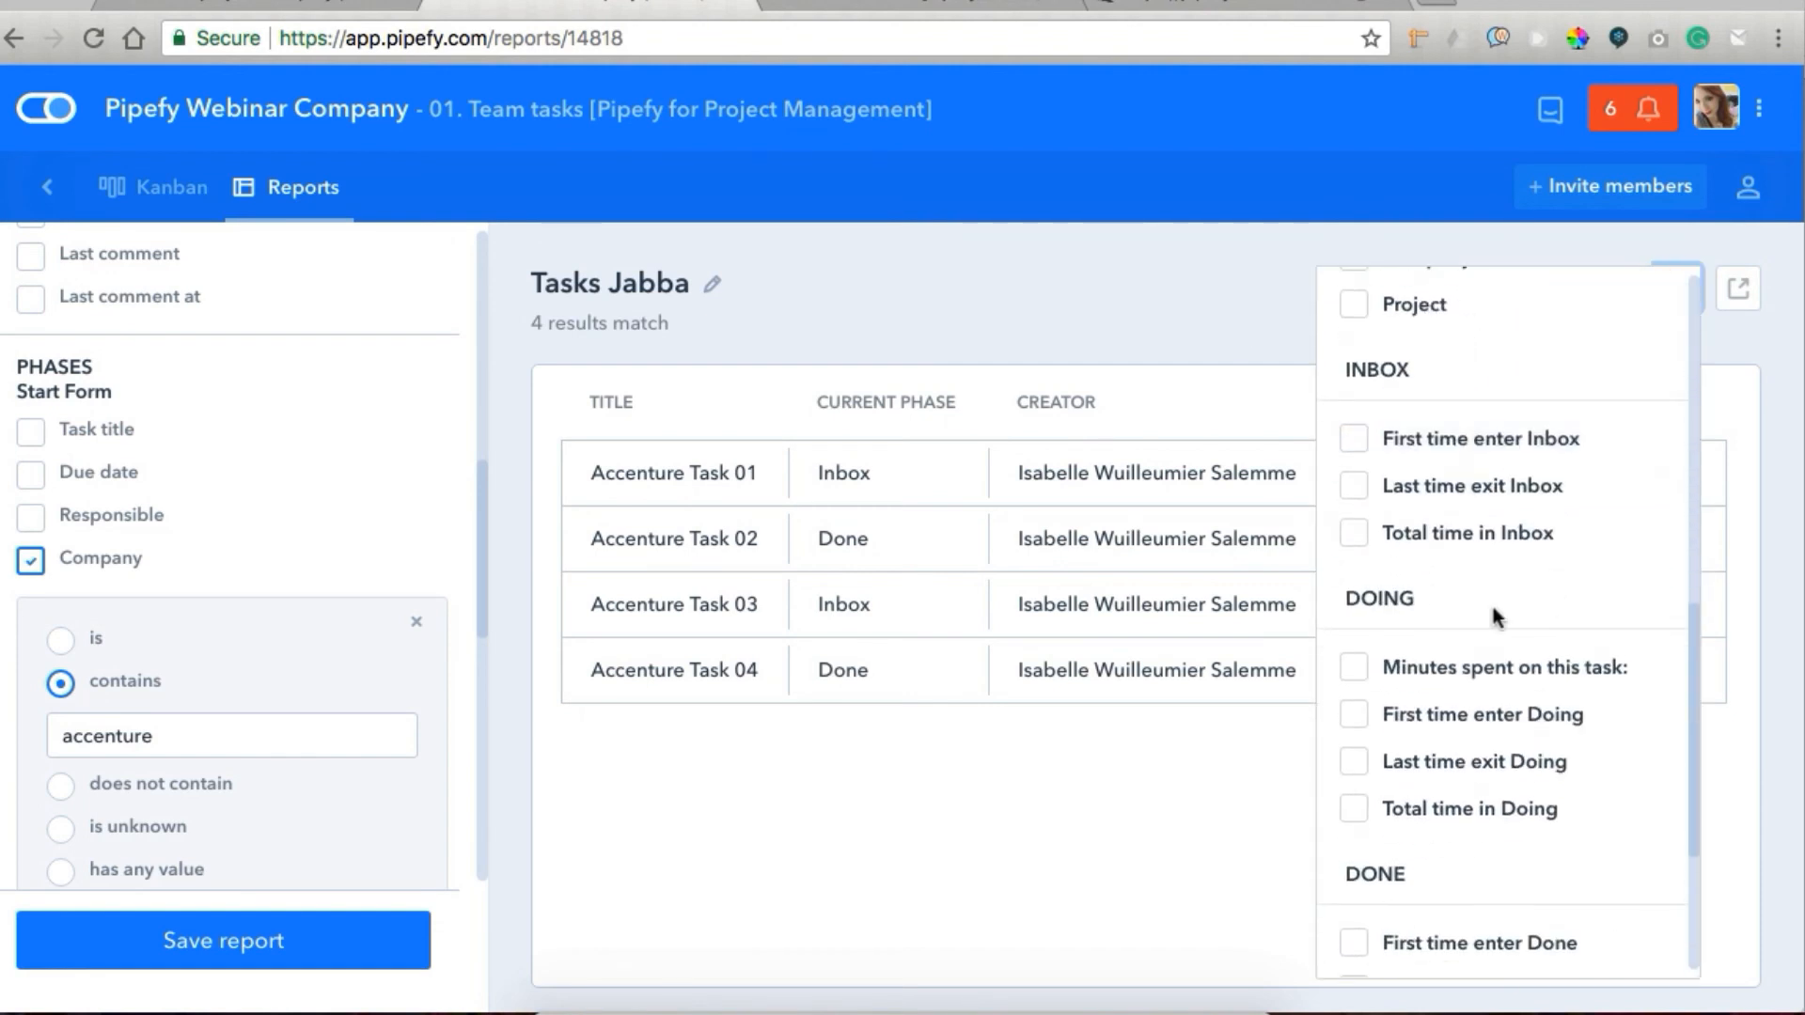
left_click(1355, 669)
left_click(997, 340)
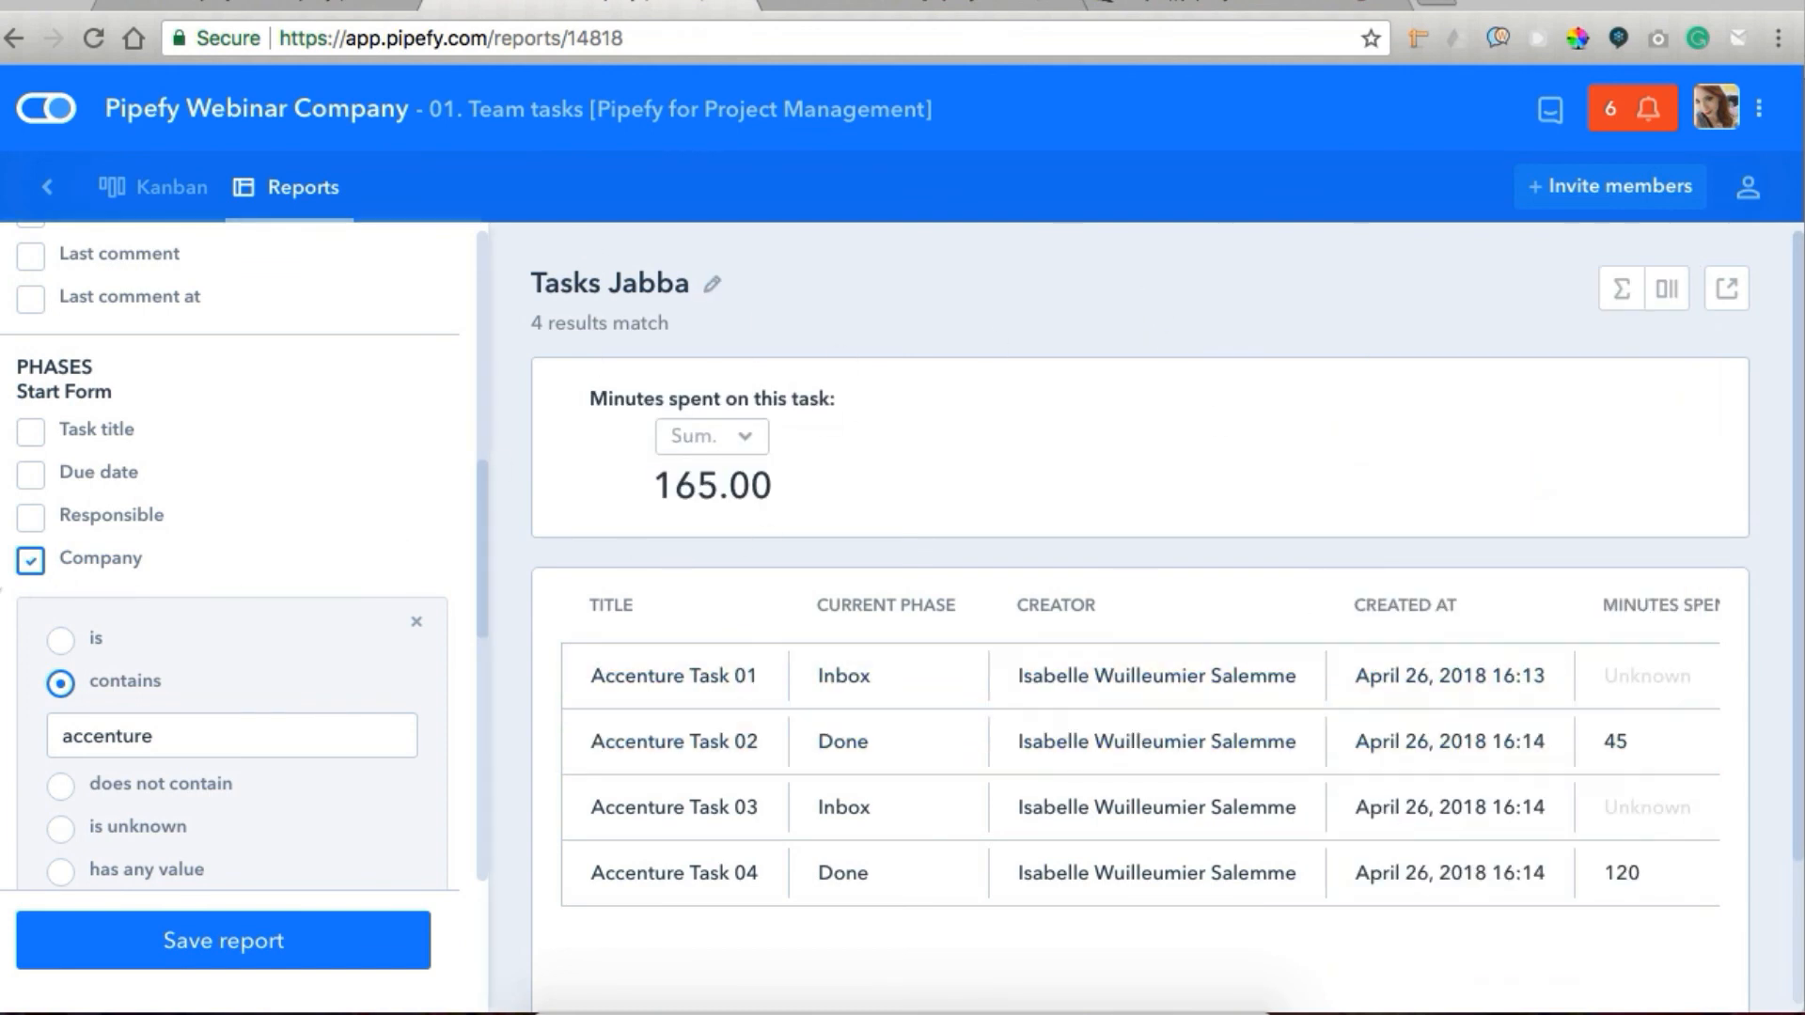
Remove the Company filter from the Tasks Jabba report and filter Created at to the current month.
left_click(31, 564)
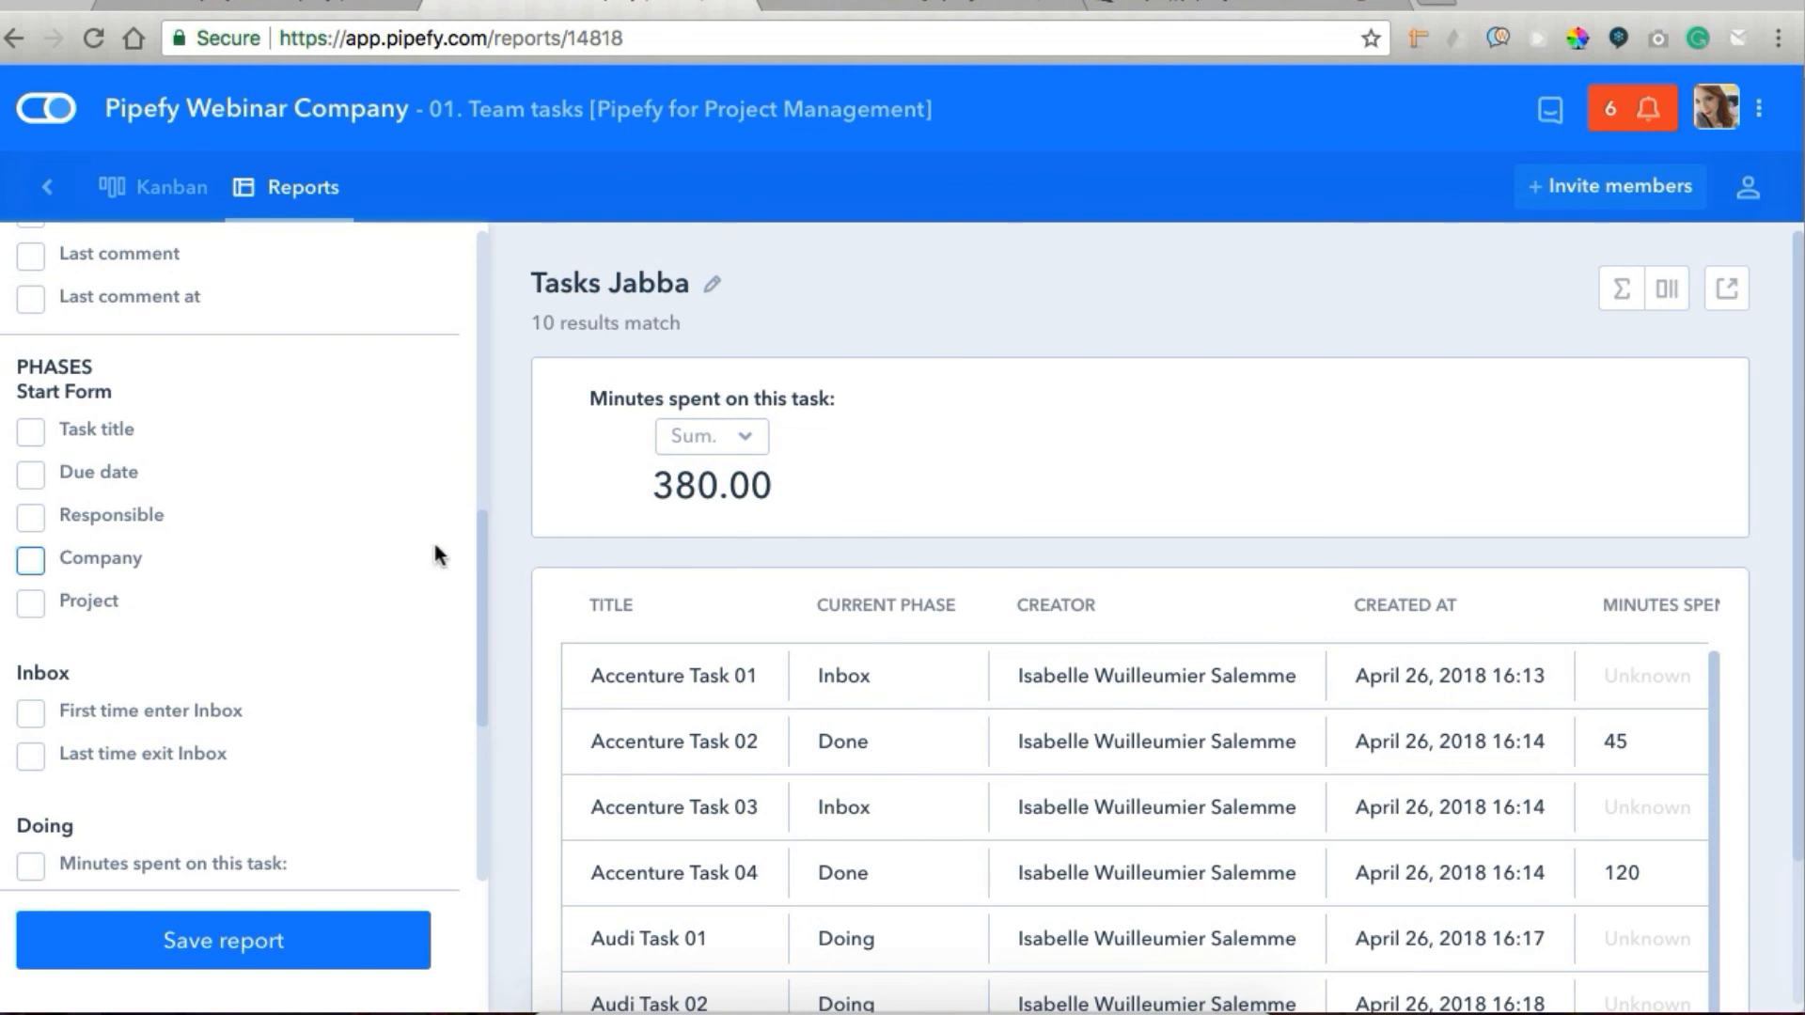
scroll(353, 613, "up", 10)
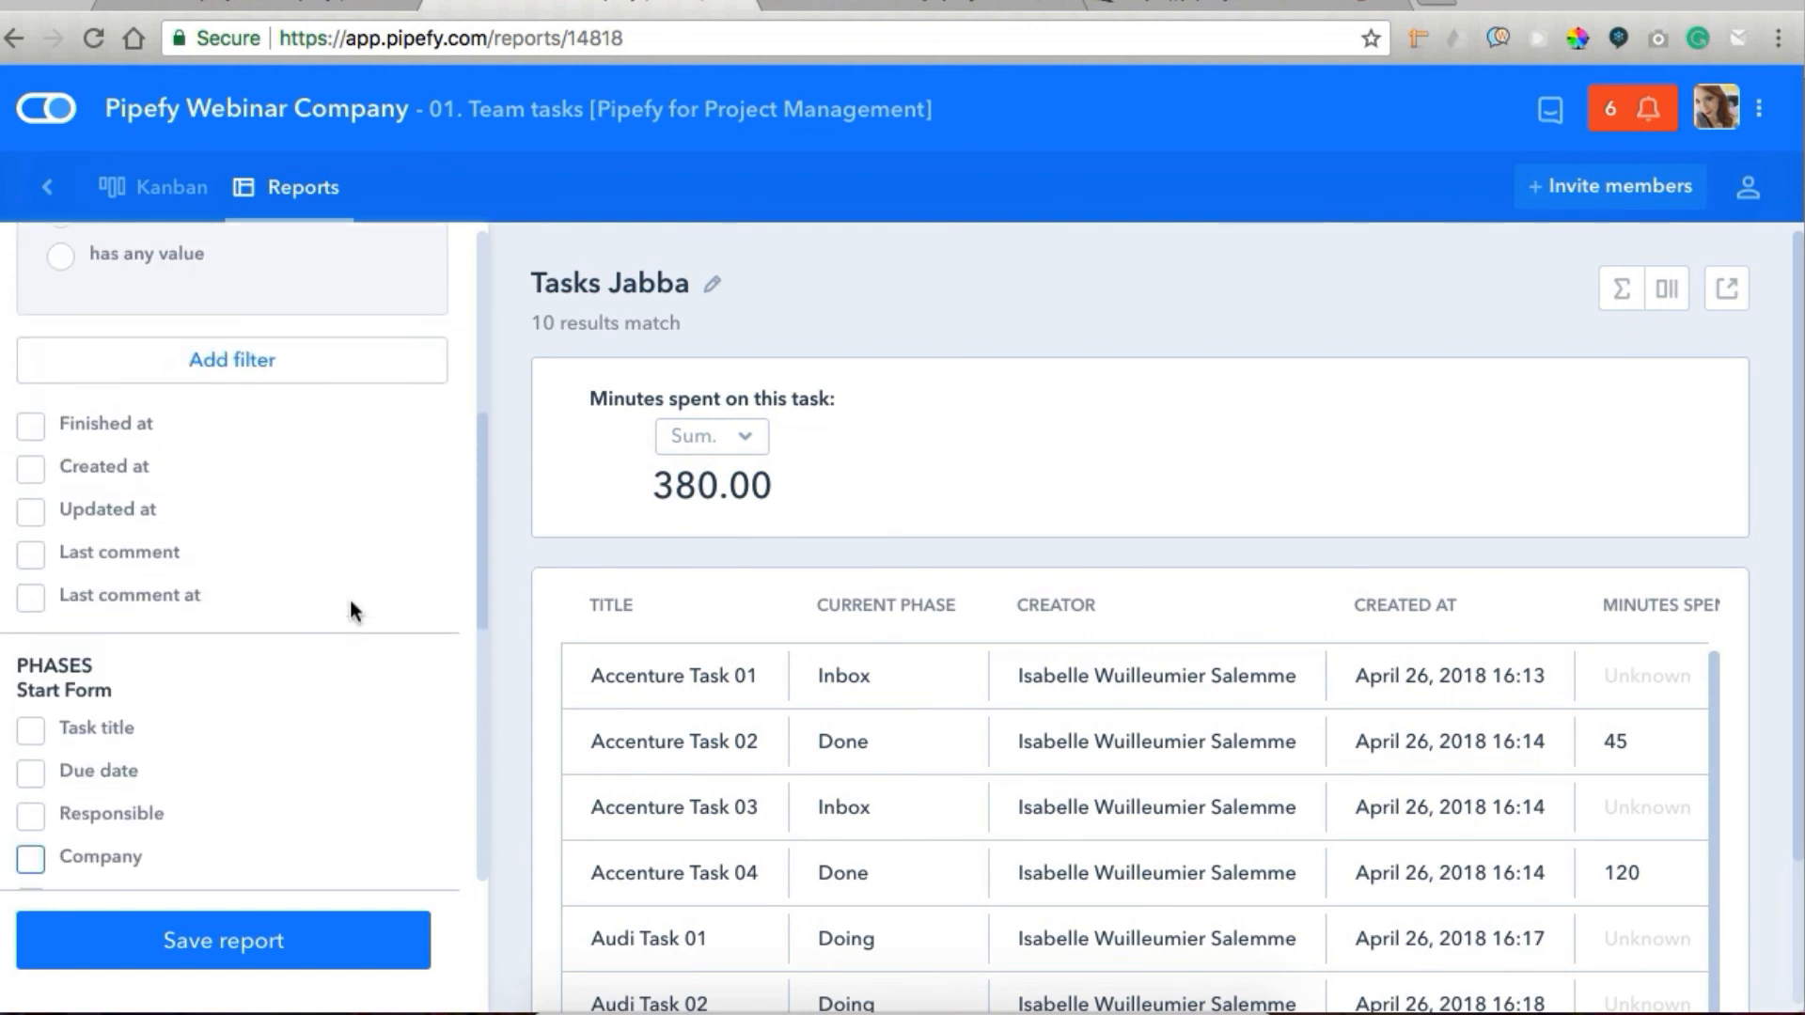
scroll(353, 611, "up", 1)
scroll(188, 564, "down", 5)
left_click(31, 514)
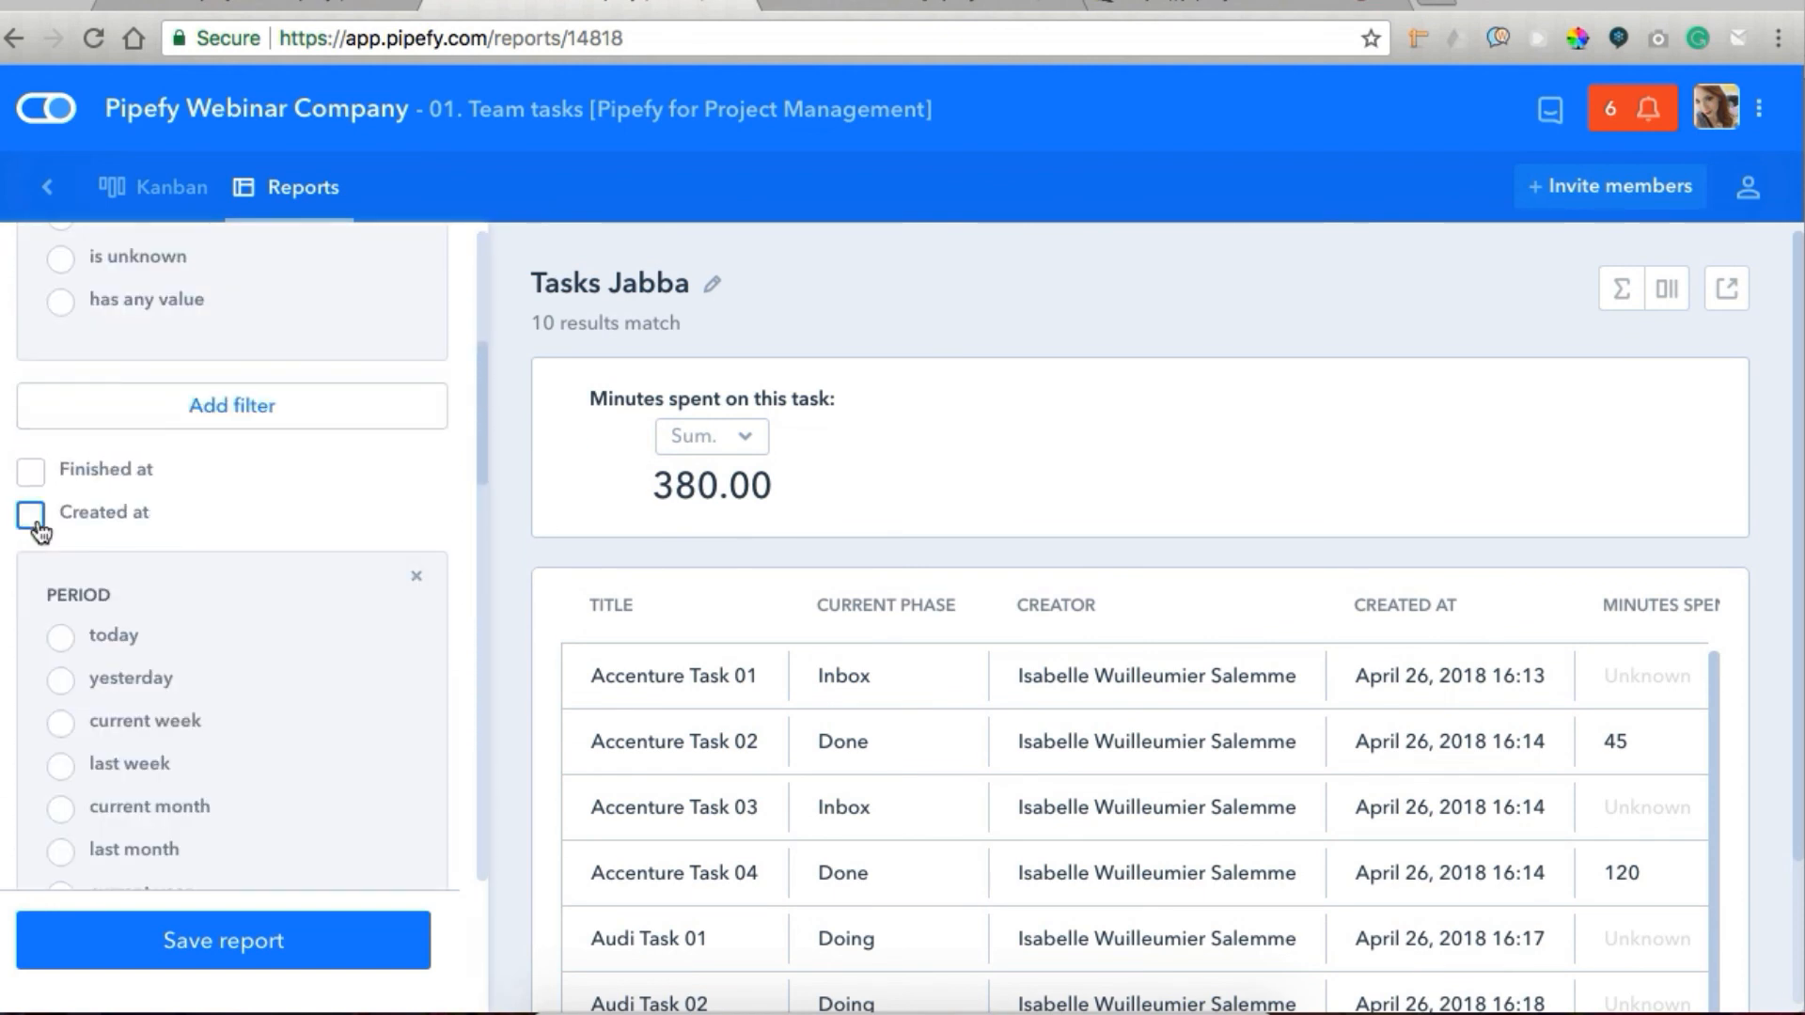
left_click(62, 810)
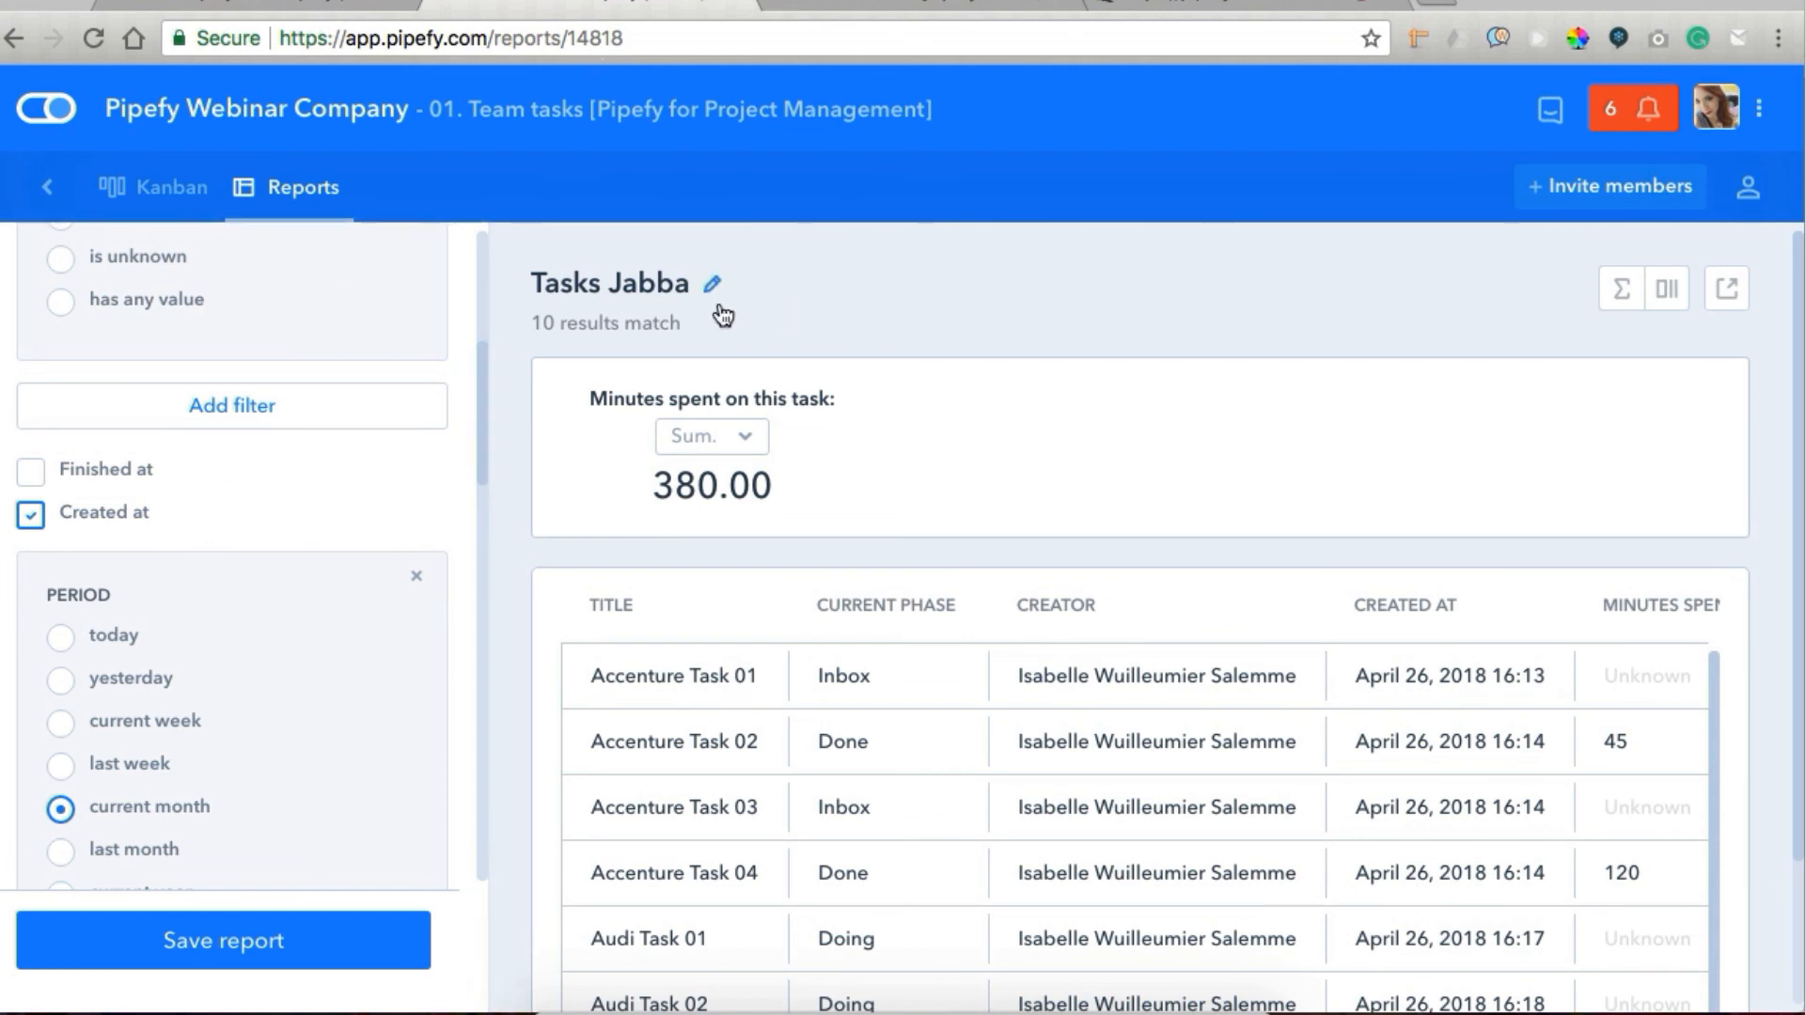
Open the Projects table in the company database and open the Nasa Project 01 record.
left_click(232, 123)
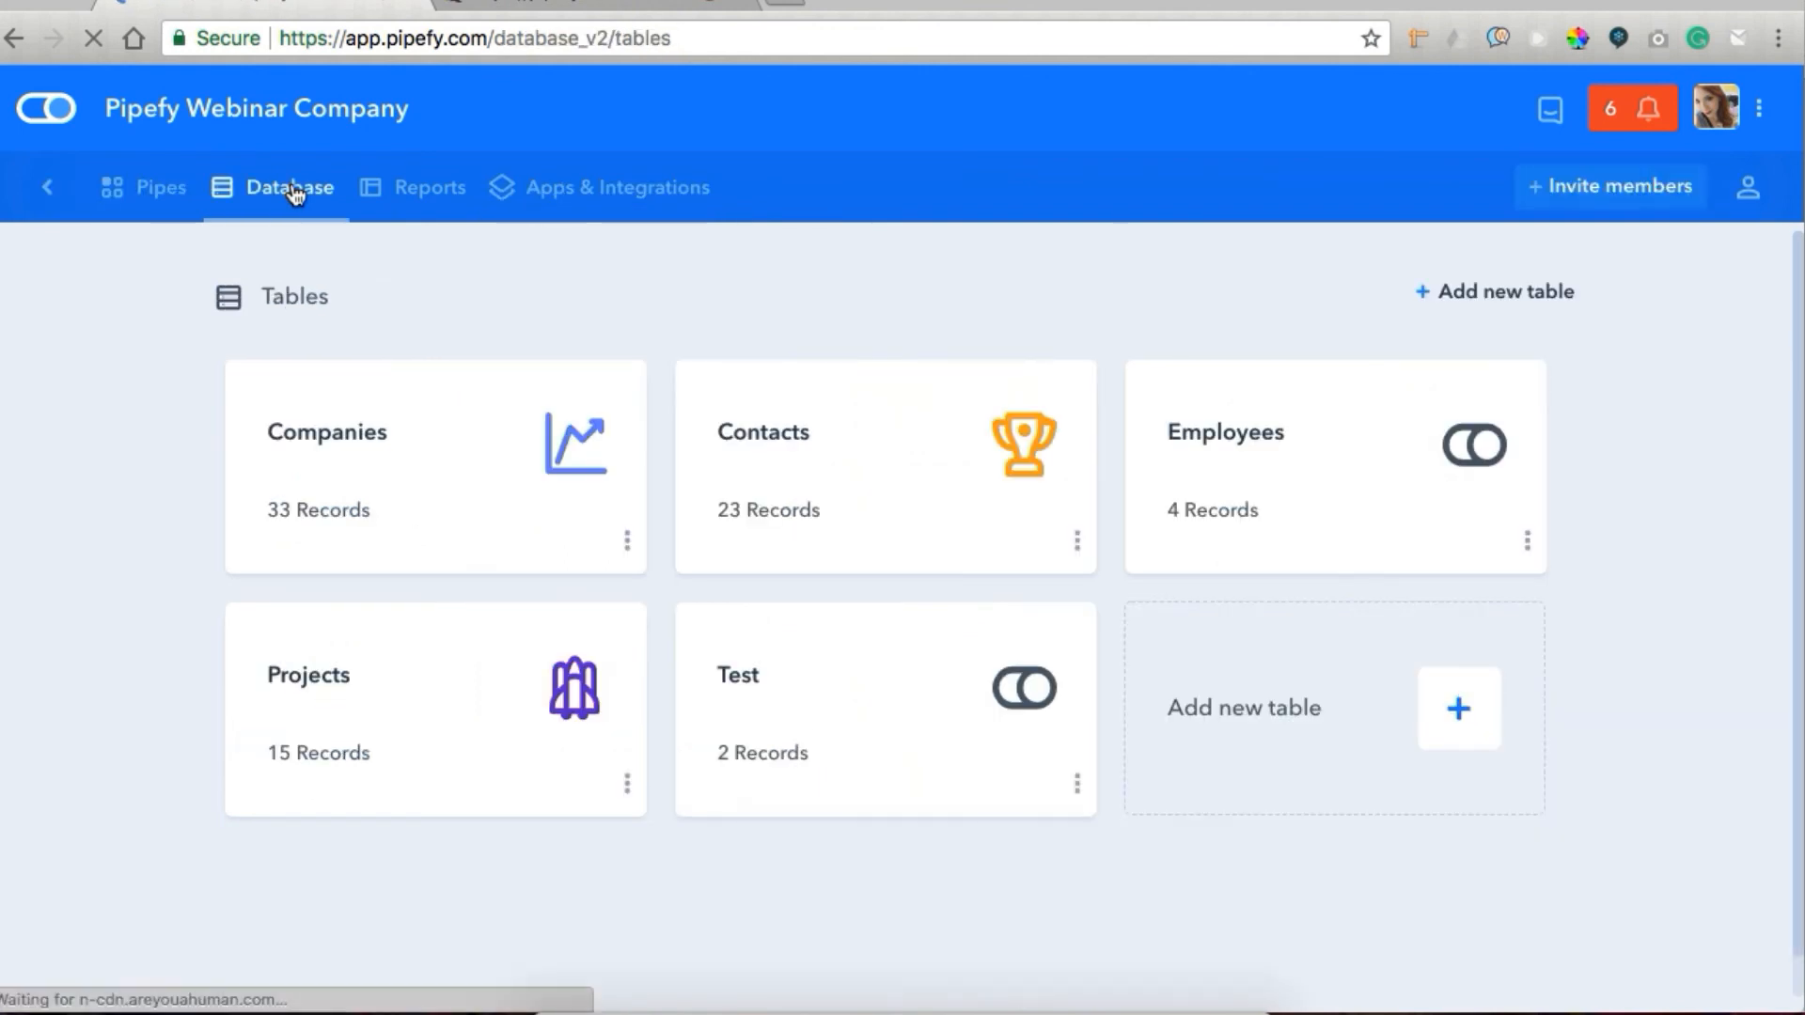
left_click(324, 732)
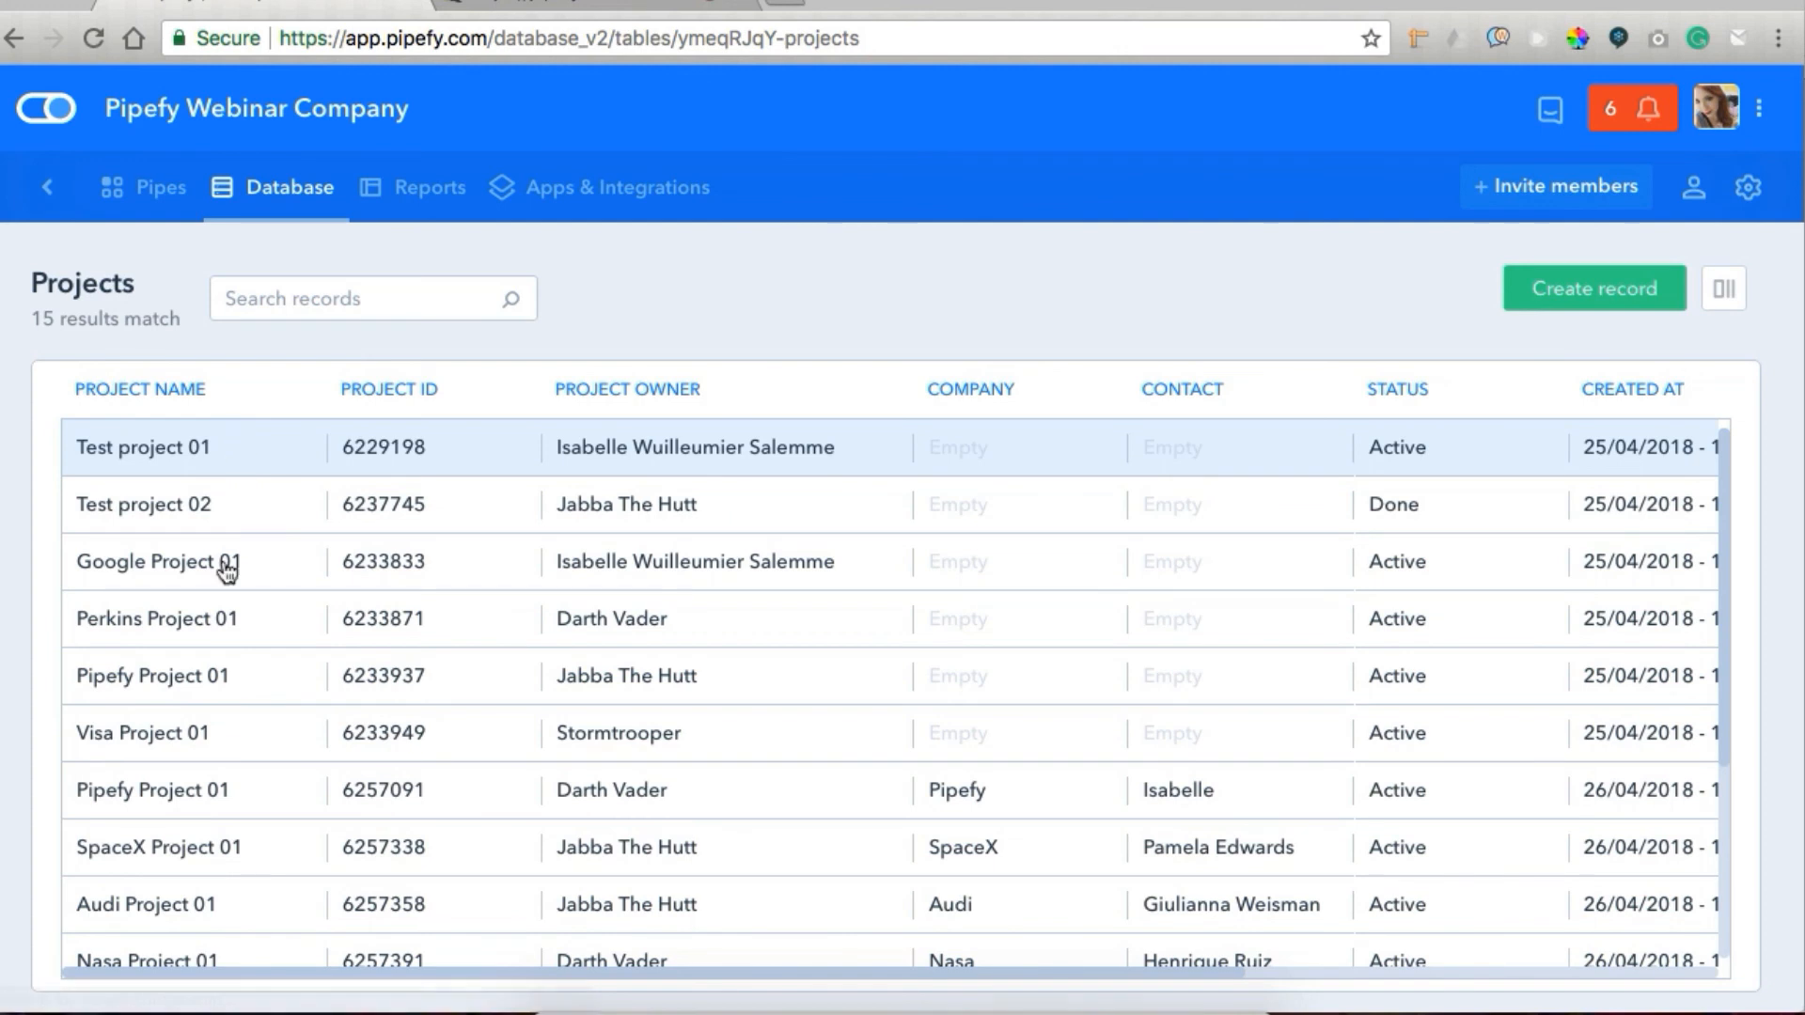
scroll(229, 617, "down", 2)
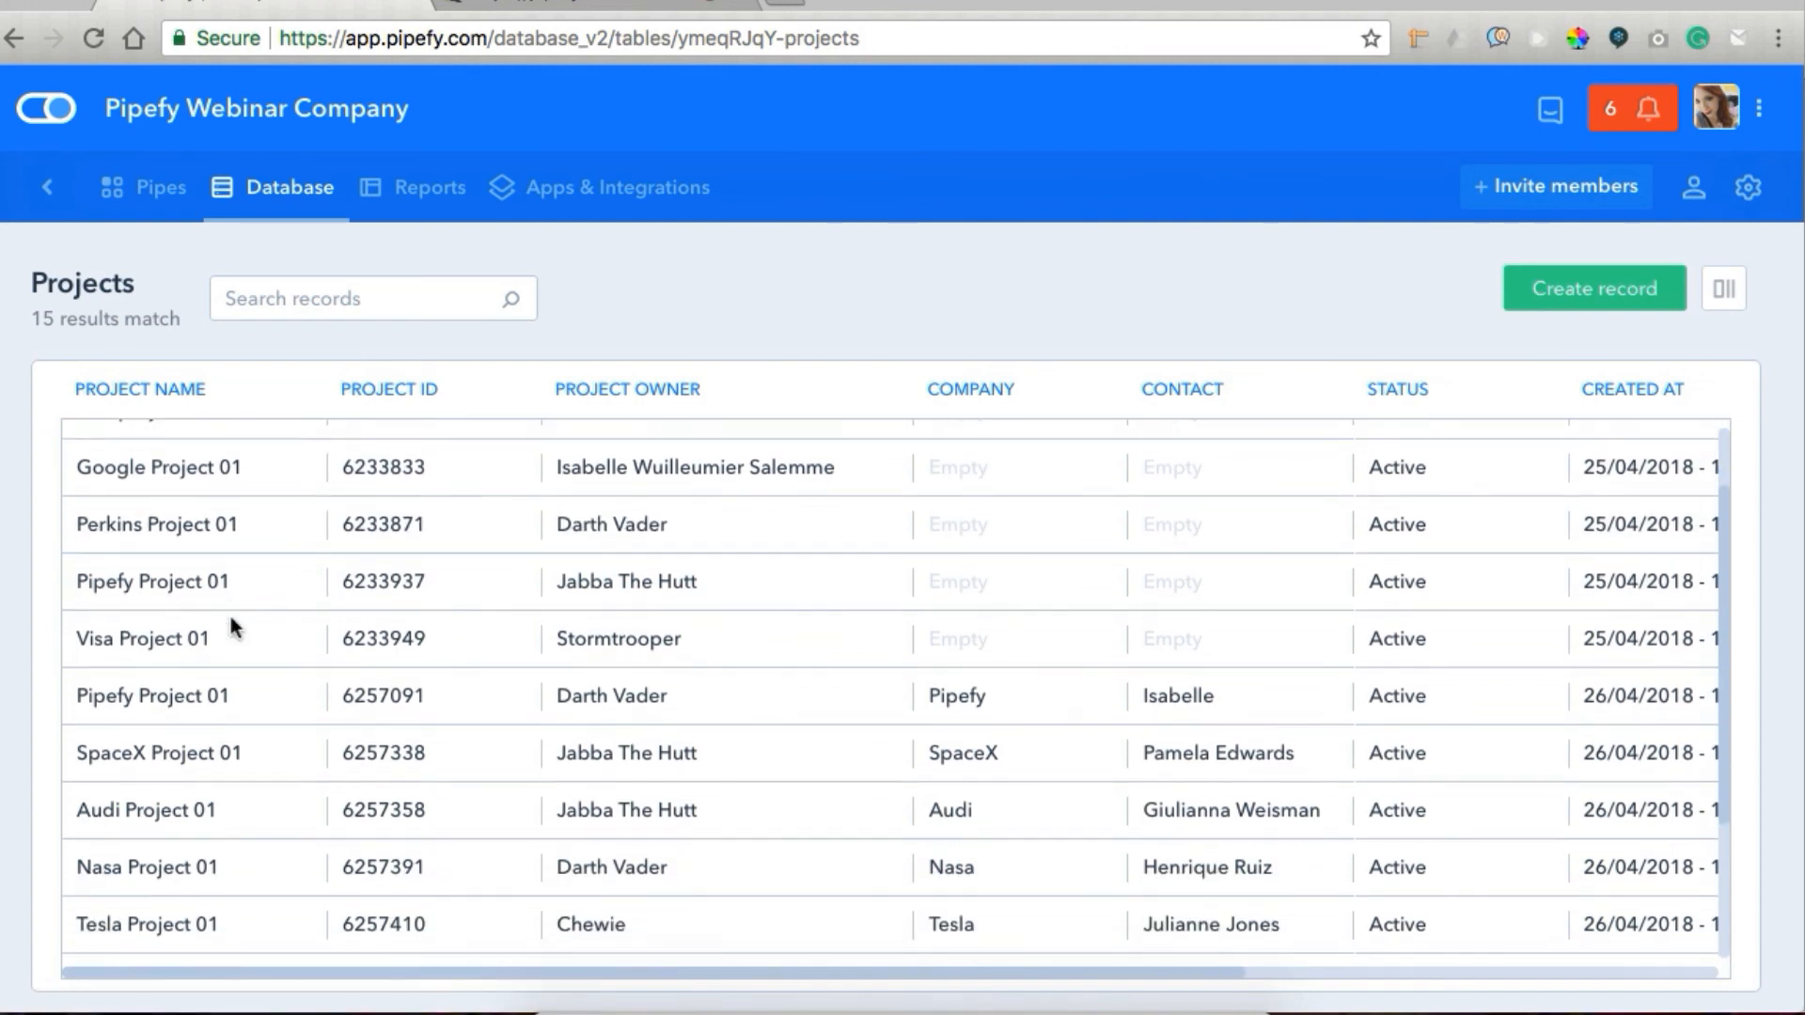
left_click(145, 867)
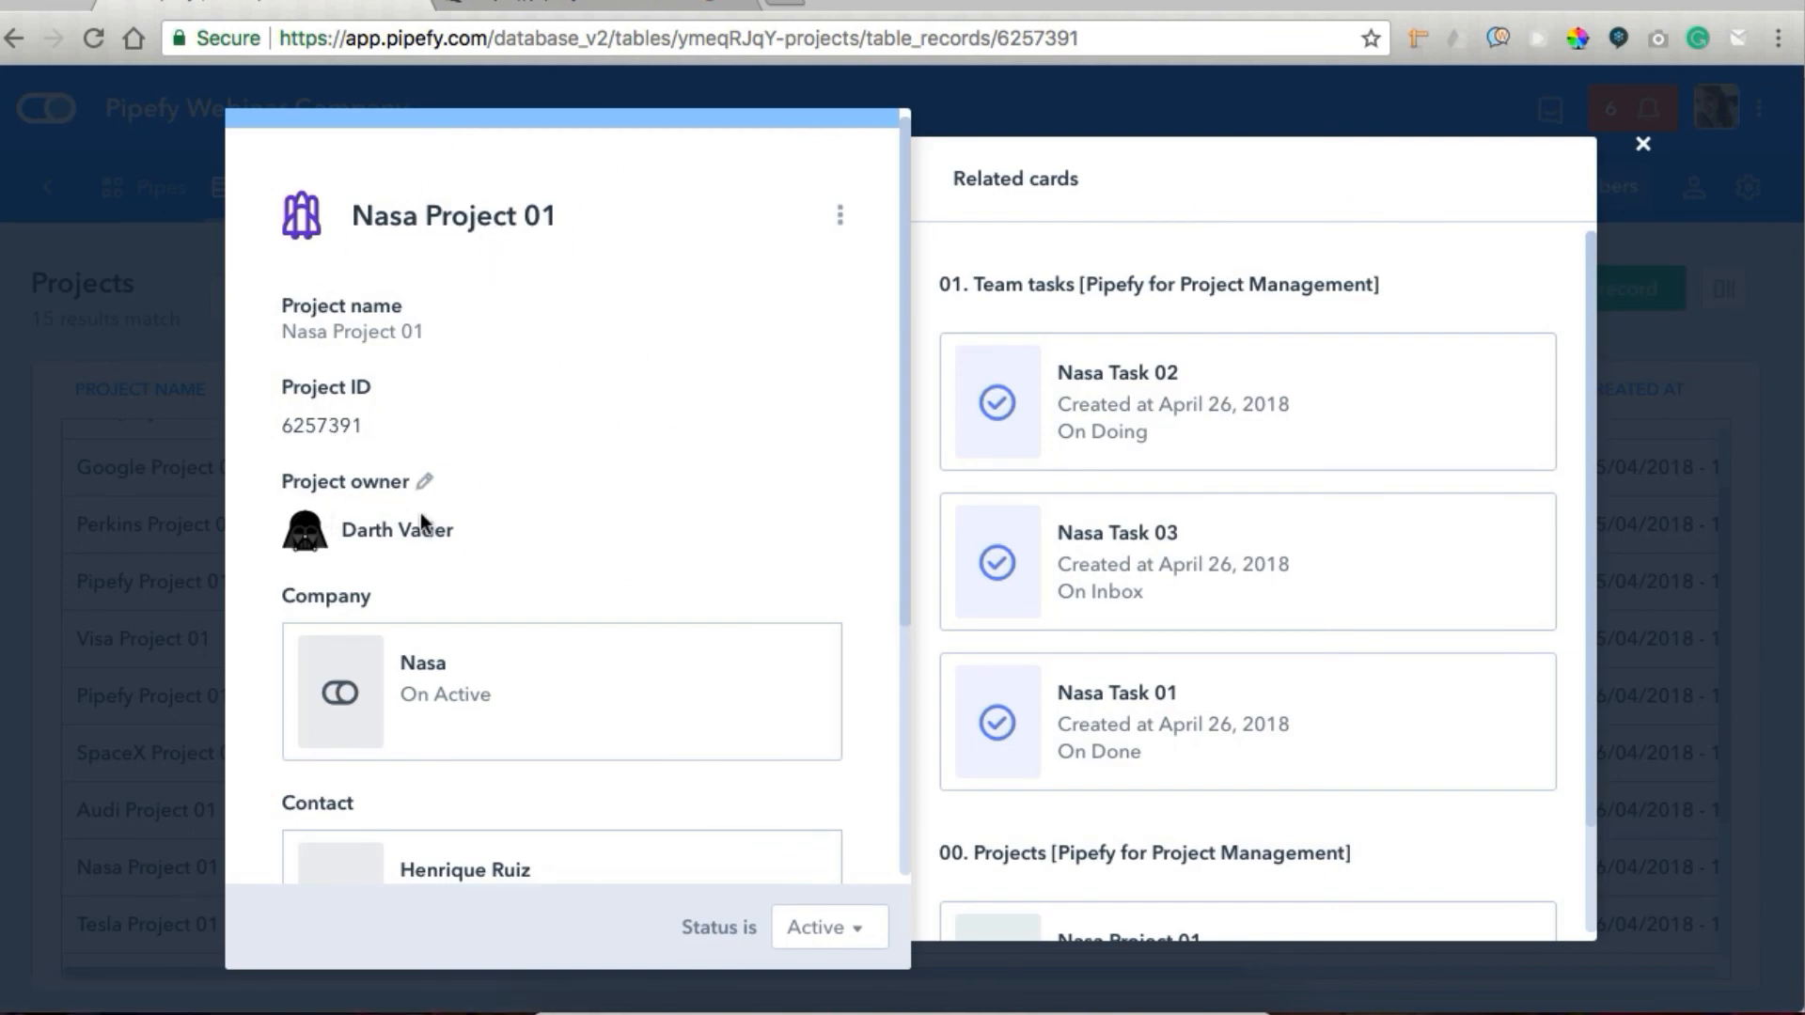
Examine the Nasa Project 01 record's owner, company and contact details and its related task and project cards.
scroll(426, 516, "down", 5)
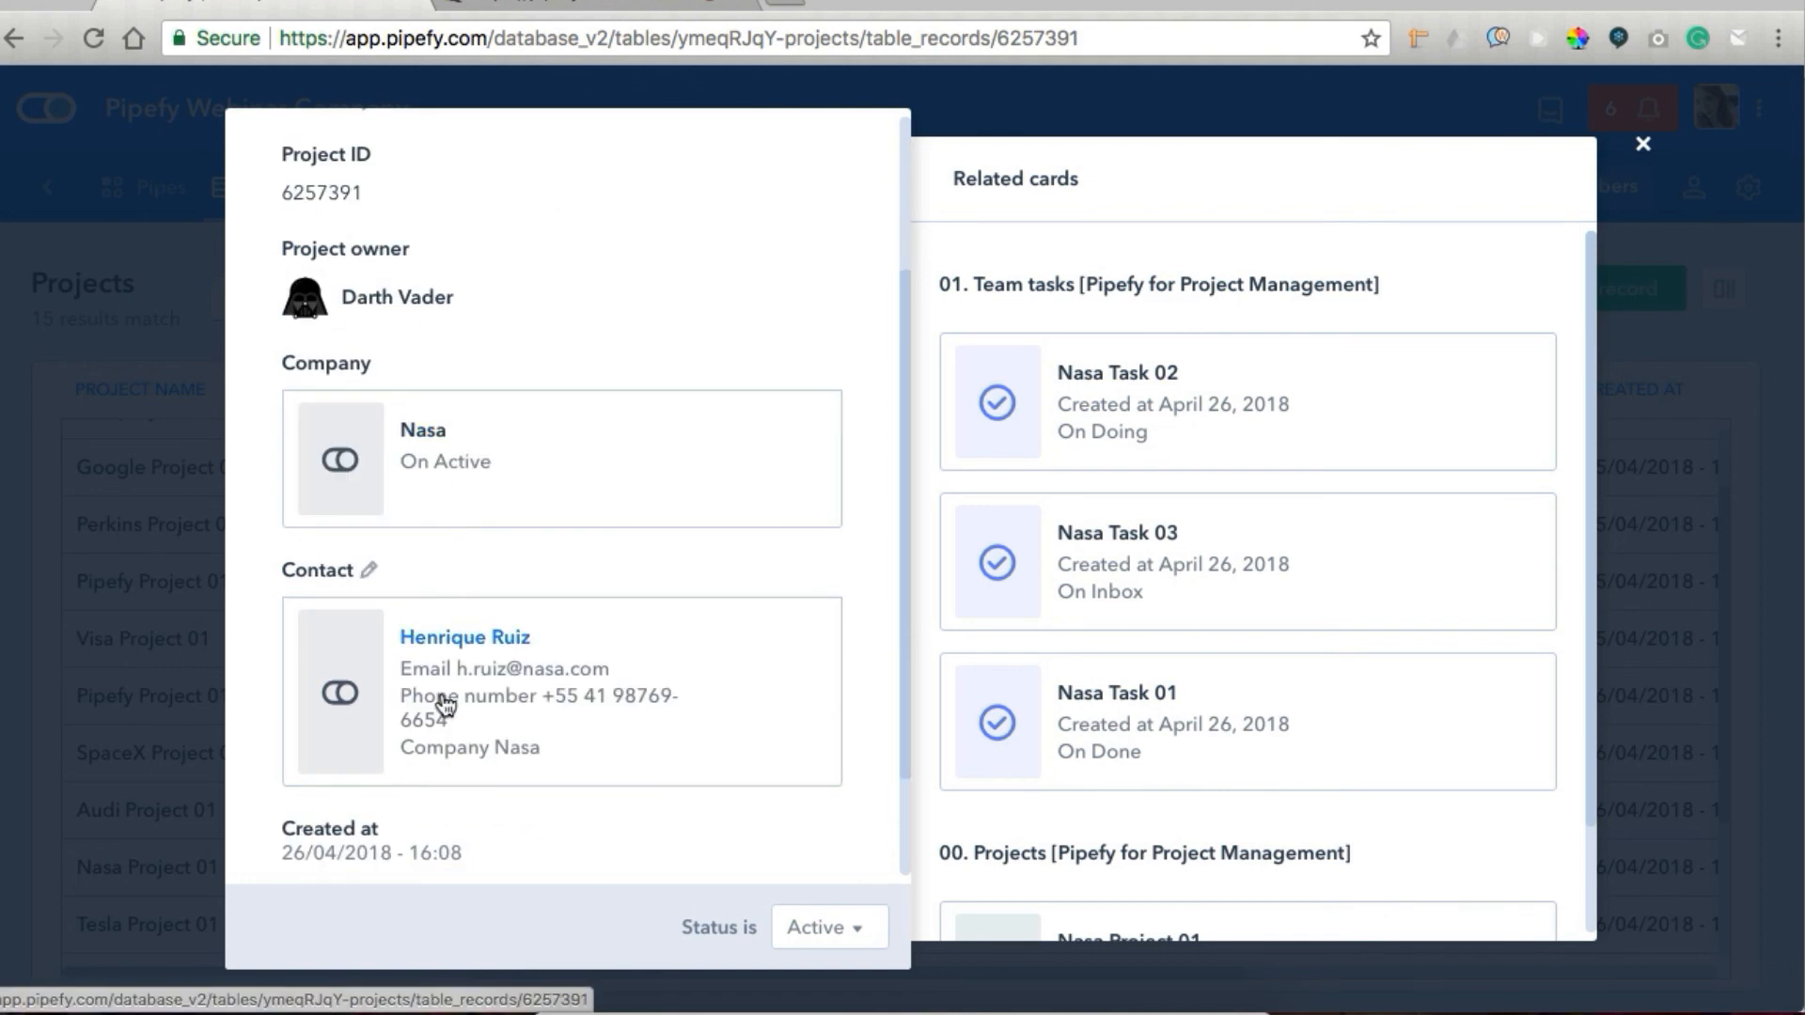
scroll(446, 705, "down", 3)
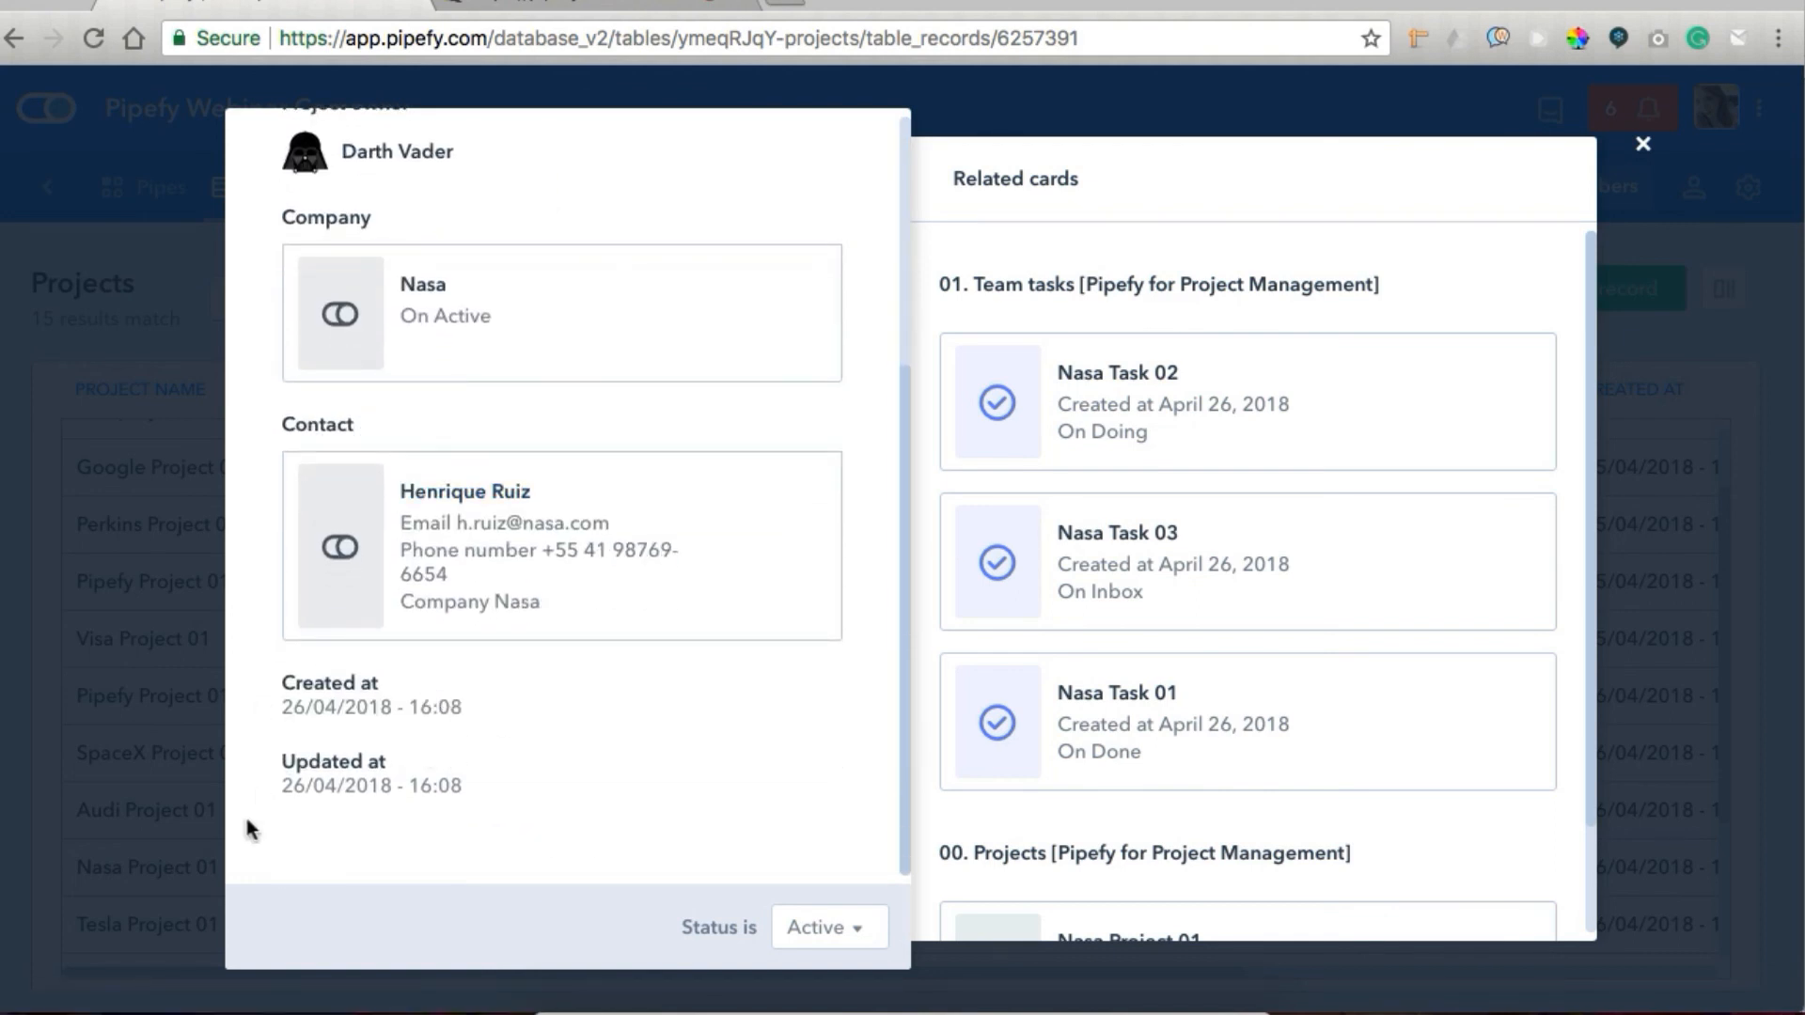
scroll(628, 764, "up", 8)
scroll(1059, 442, "down", 1)
scroll(1059, 442, "up", 1)
scroll(1062, 443, "down", 1)
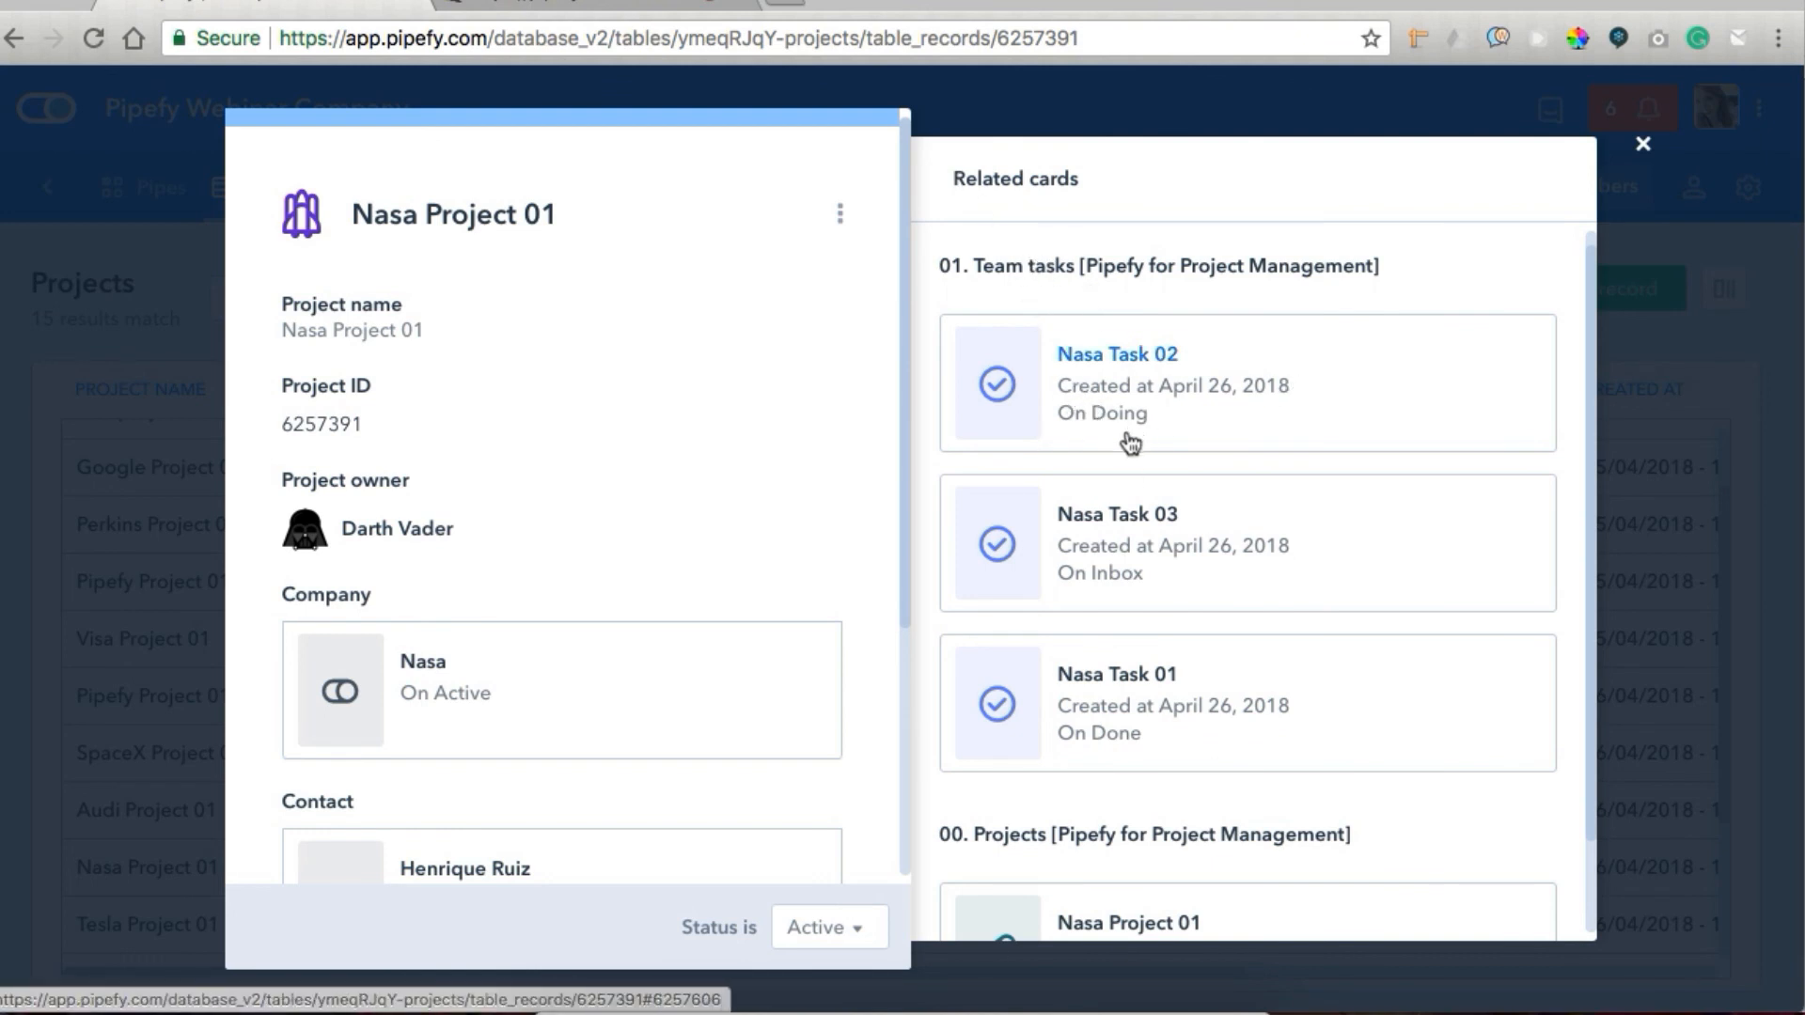
scroll(1135, 575, "down", 2)
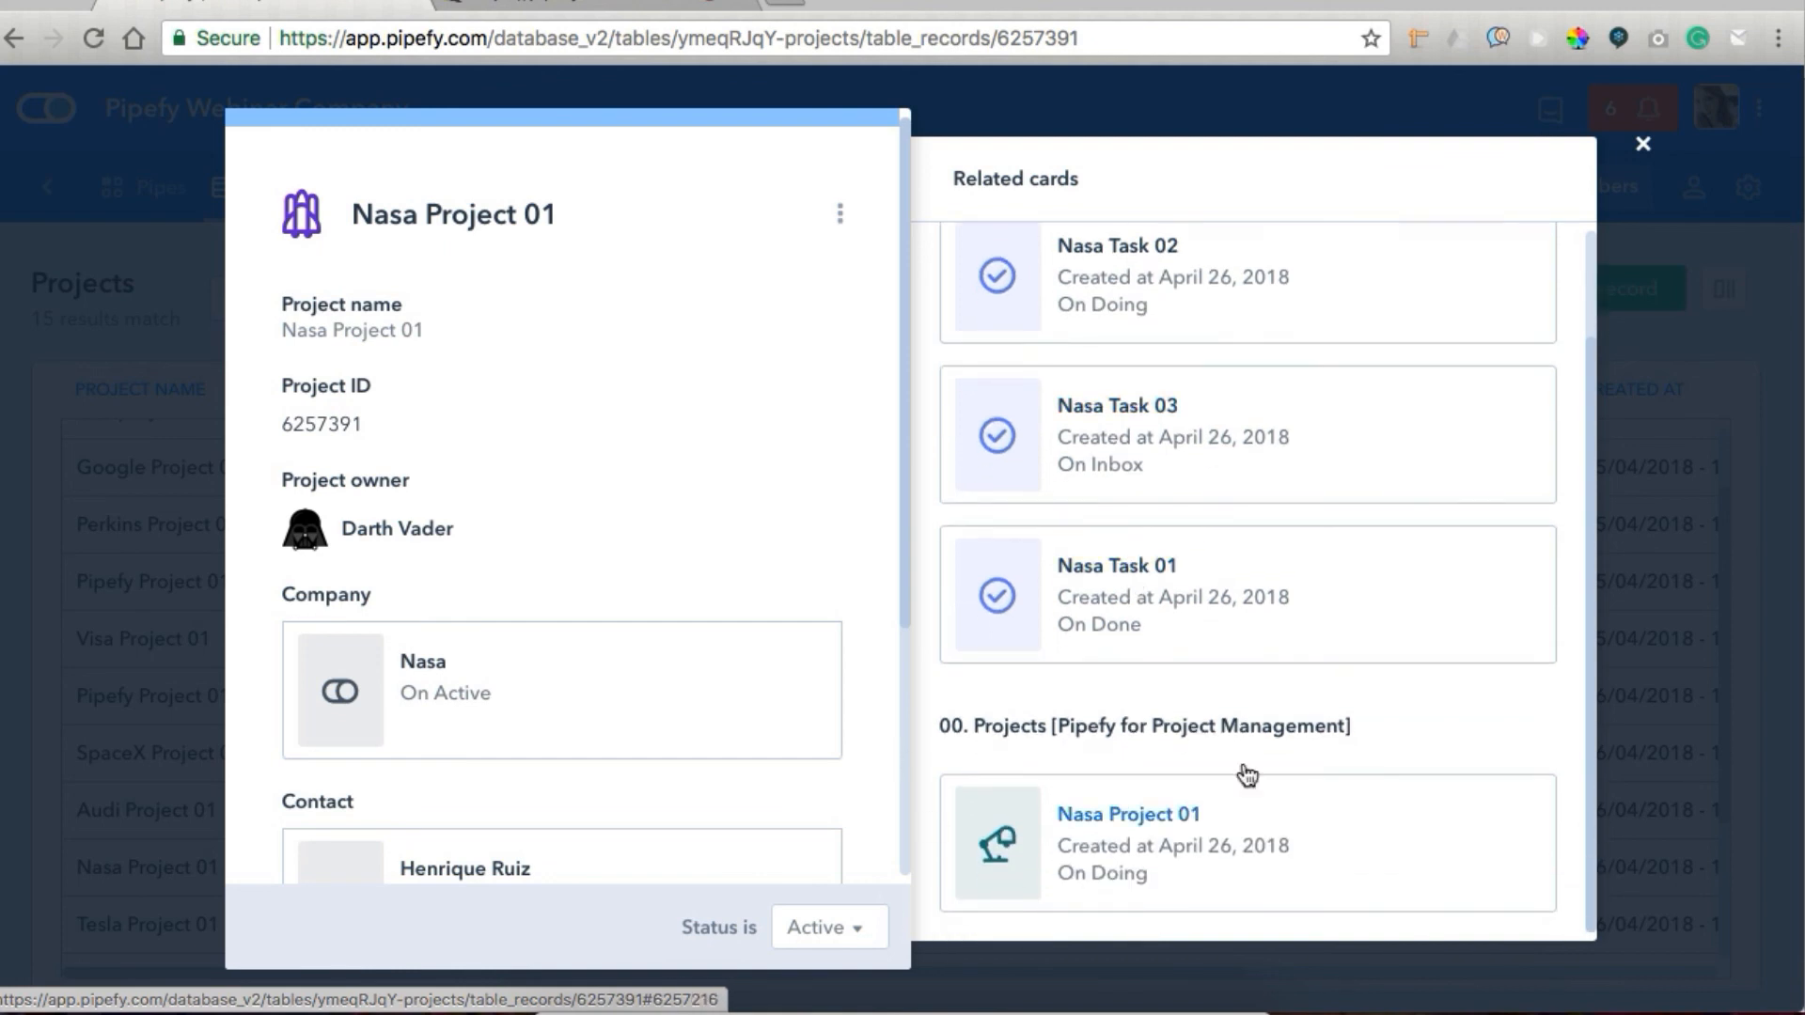